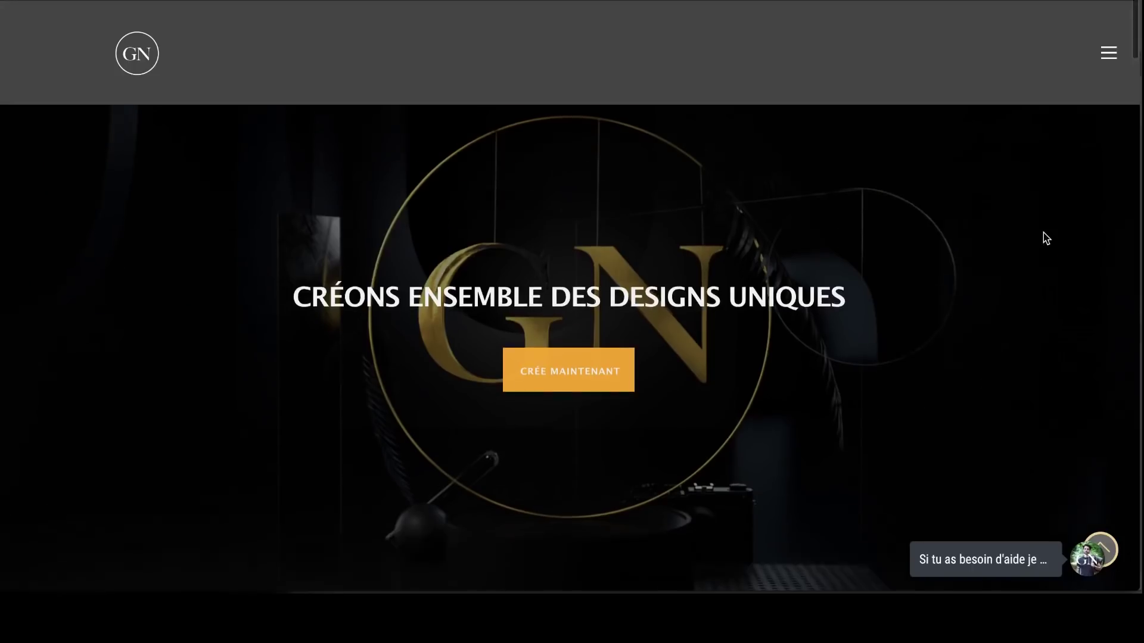
Scroll the guillonromain.fr homepage past Mes projets 3D to the Pirate sketch download card.
scroll(1046, 238, down, 5)
scroll(1042, 238, down, 3)
scroll(1042, 238, down, 3)
scroll(1037, 238, down, 4)
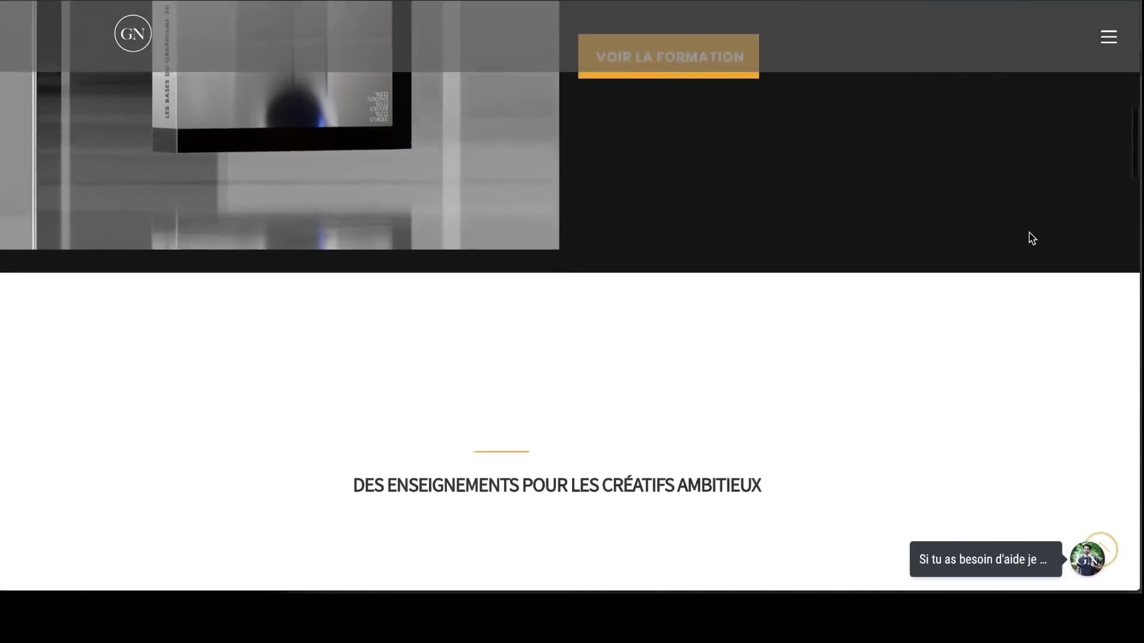
scroll(1031, 238, down, 5)
scroll(1029, 237, down, 3)
scroll(1028, 237, down, 2)
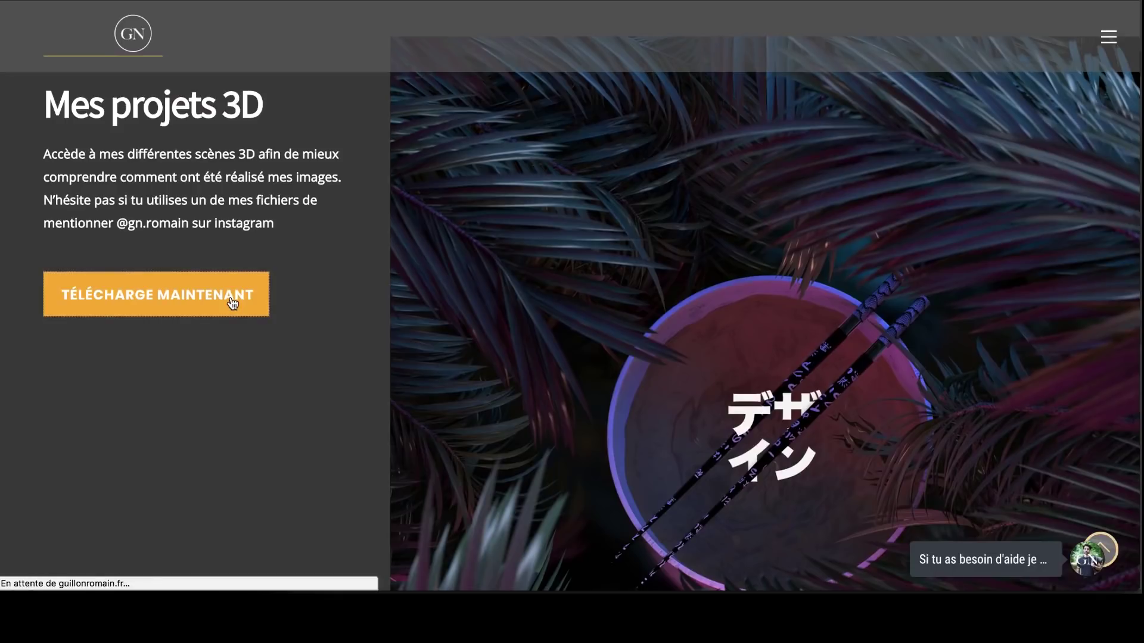
scroll(242, 331, down, 2)
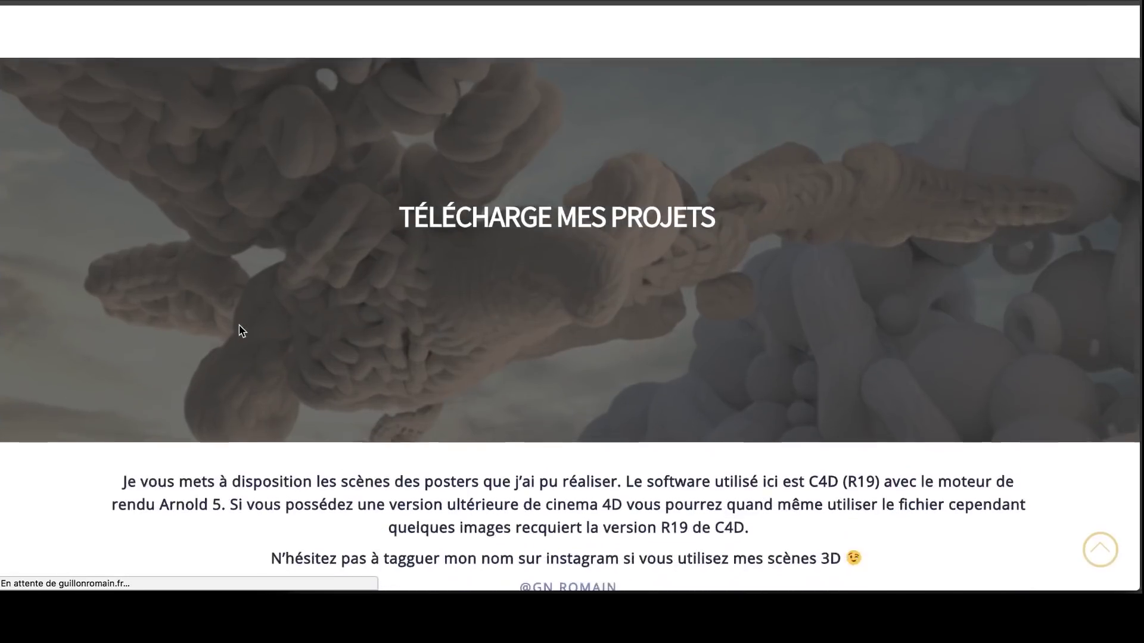
scroll(241, 332, down, 4)
scroll(241, 331, down, 4)
scroll(241, 332, down, 2)
scroll(240, 327, down, 1)
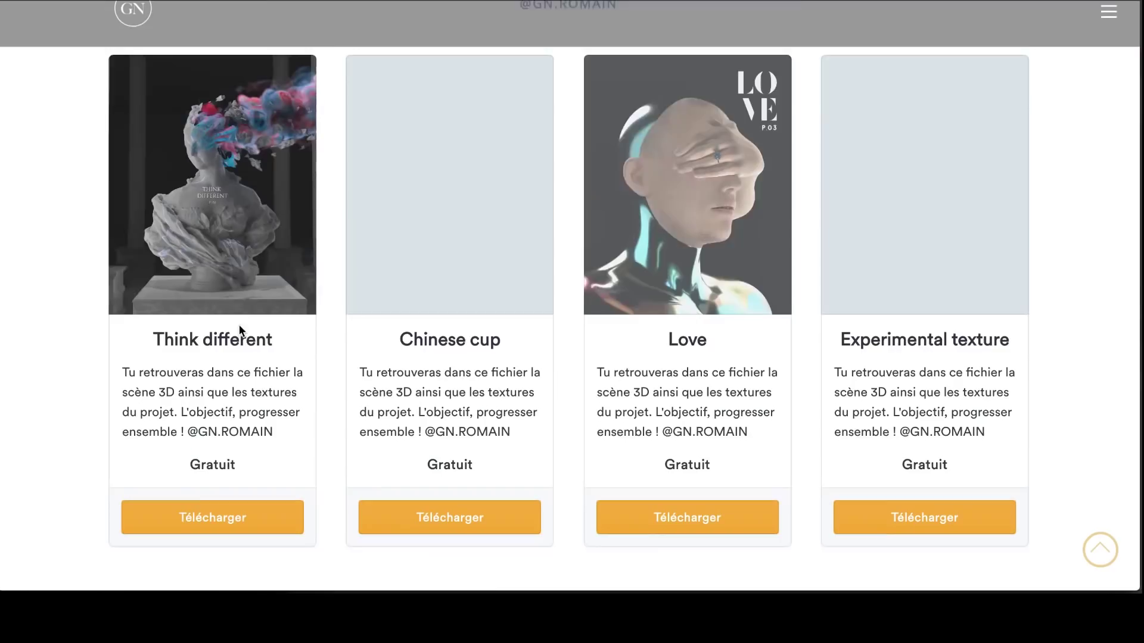
scroll(240, 325, down, 3)
scroll(239, 325, down, 3)
scroll(239, 325, down, 3)
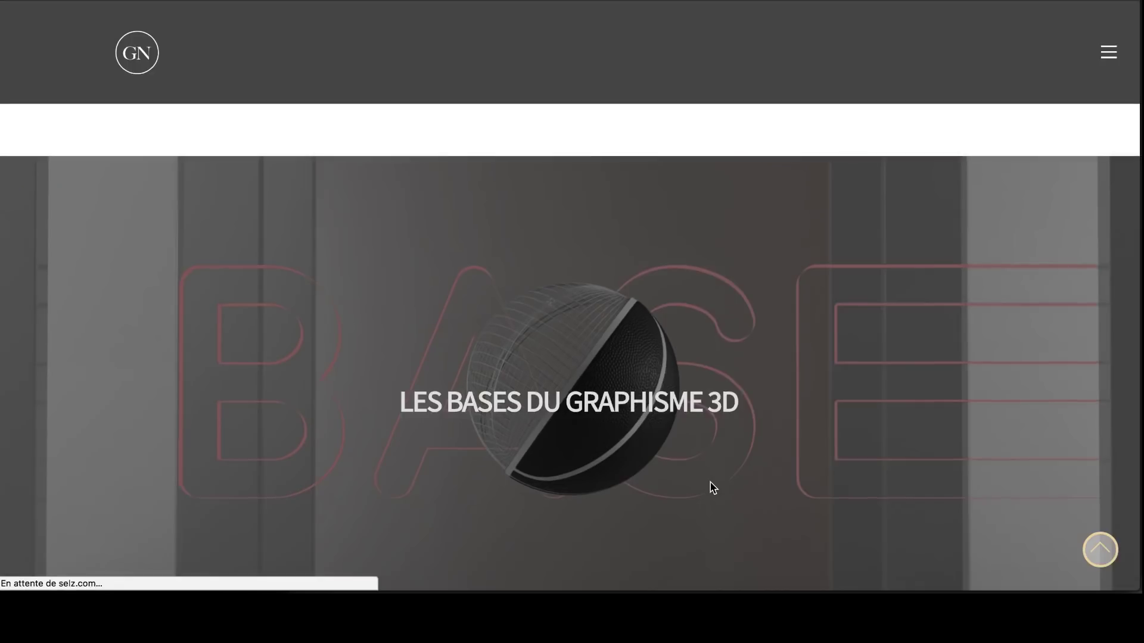
Scroll the course page to 'Dans ce programme tu retrouveras' with its module list and thumbnails.
scroll(710, 485, down, 4)
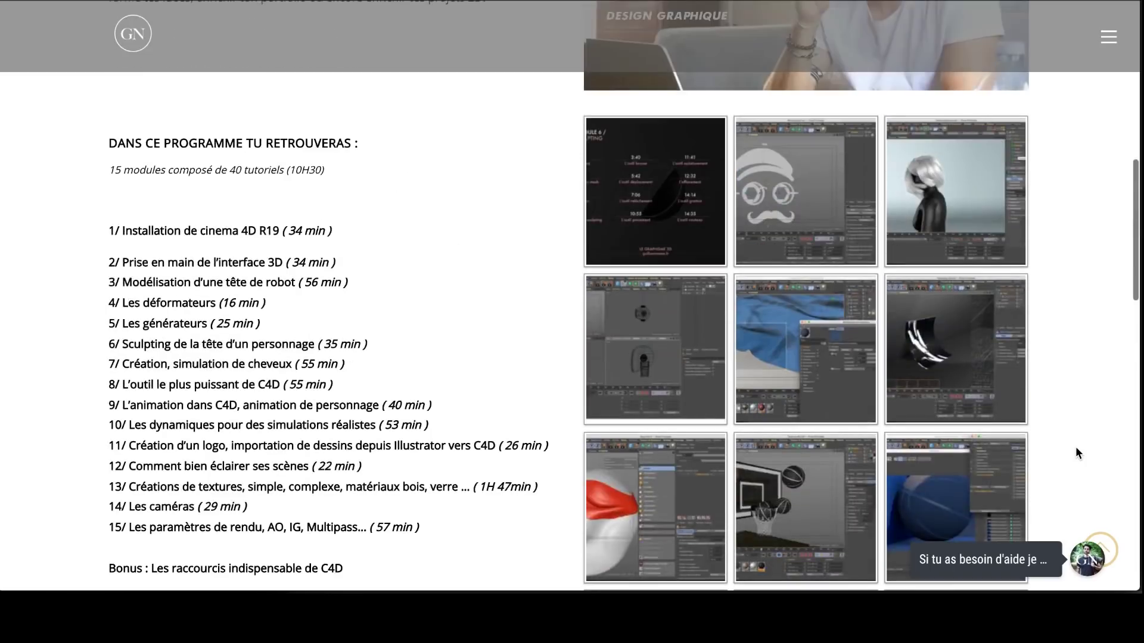
Enlarge the first course preview image and page forward to image 4, 'Module sur le modelling'.
click(693, 251)
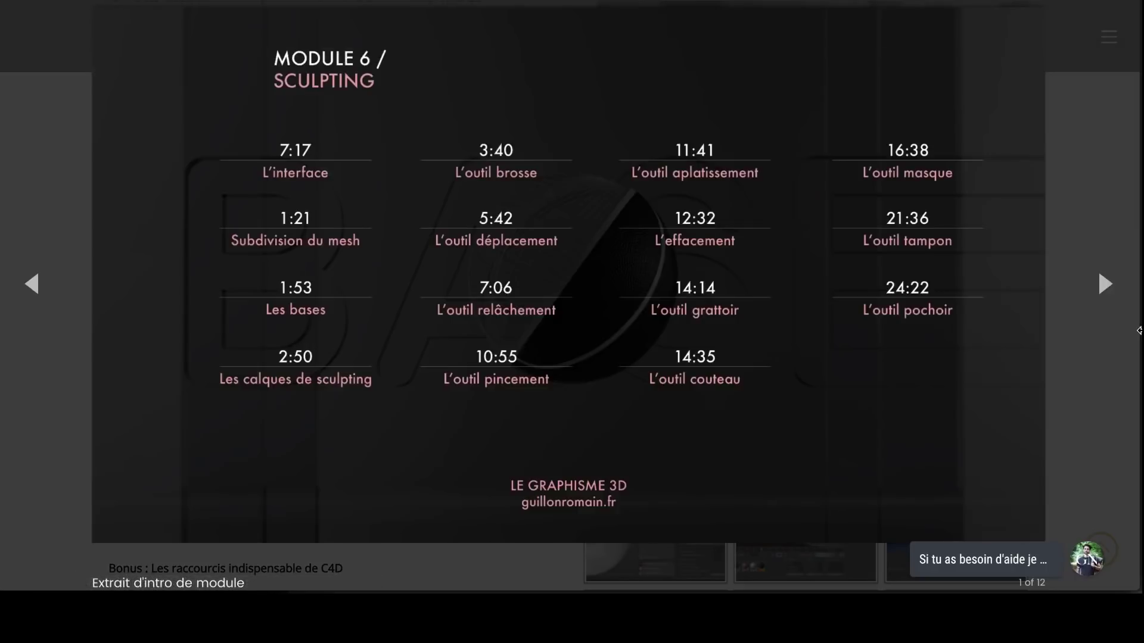
click(1103, 283)
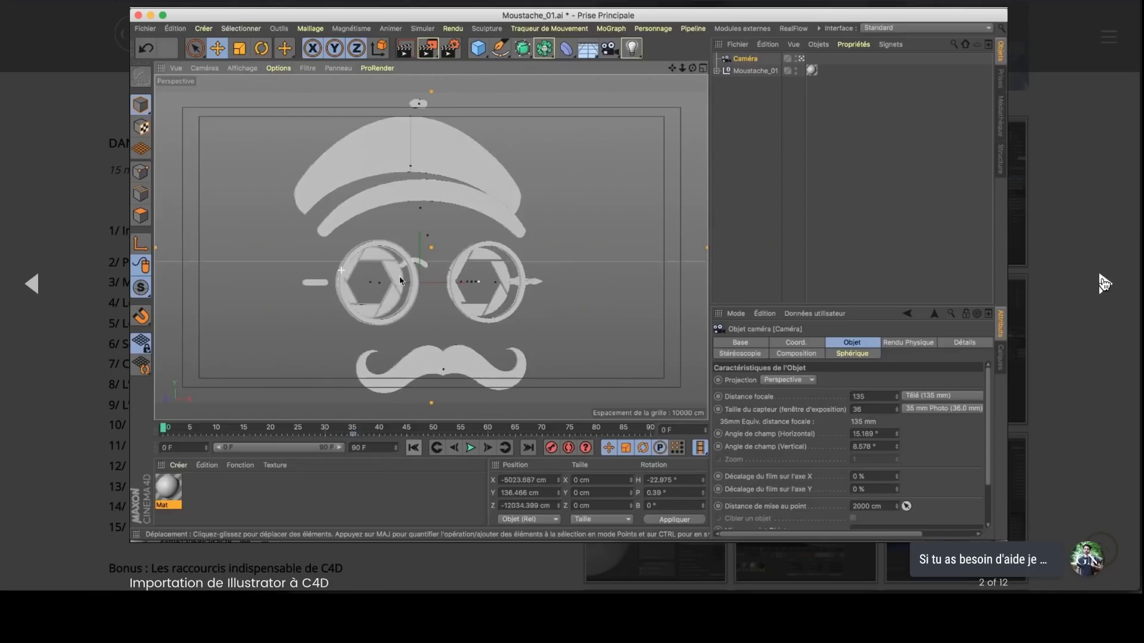
click(1103, 283)
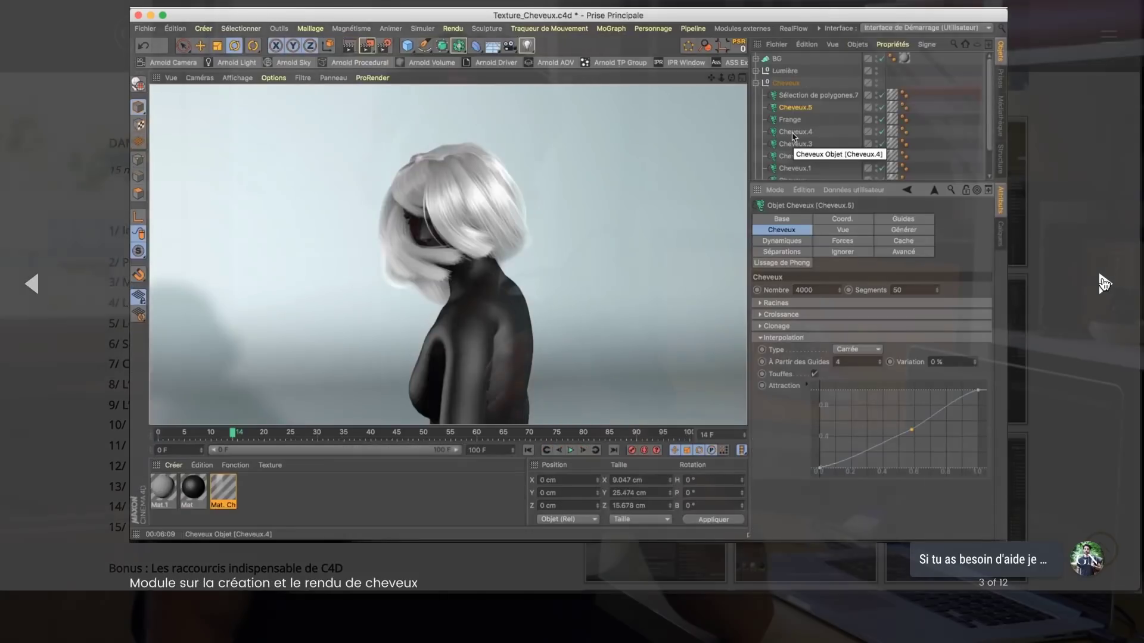
click(1104, 282)
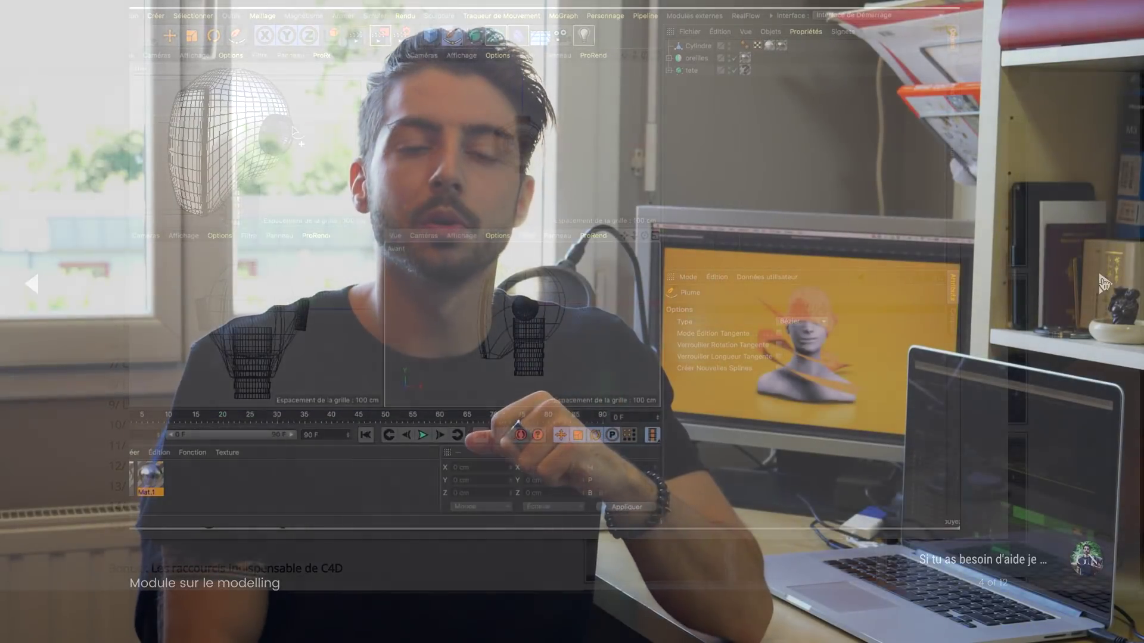
click(1103, 283)
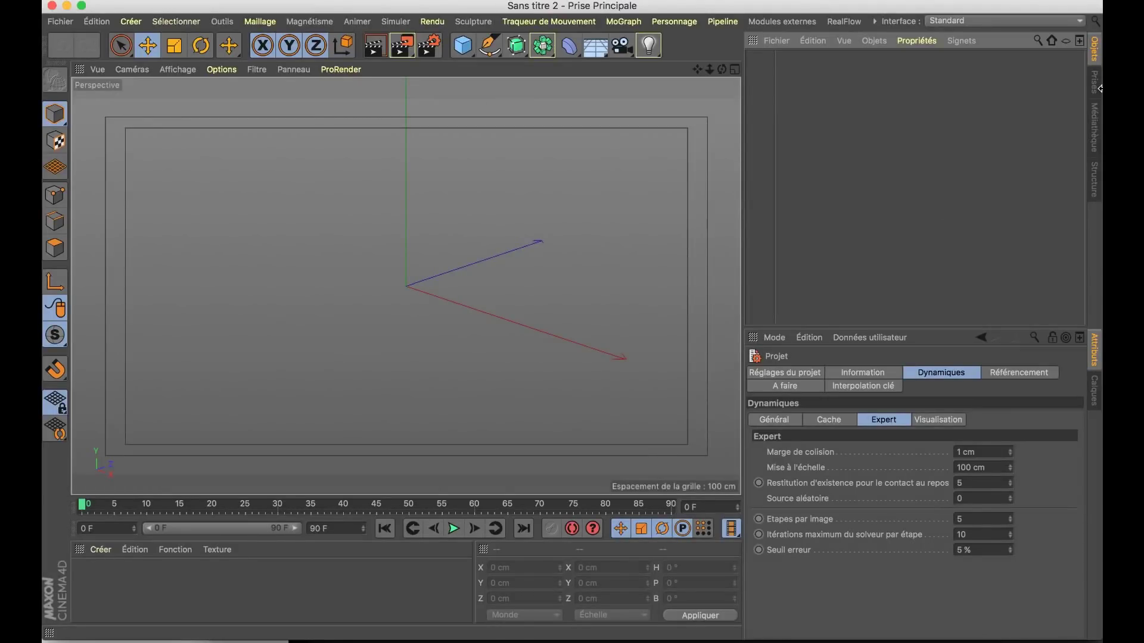
Load the Female Bust from the Base Meshes library and scale it up.
click(1095, 123)
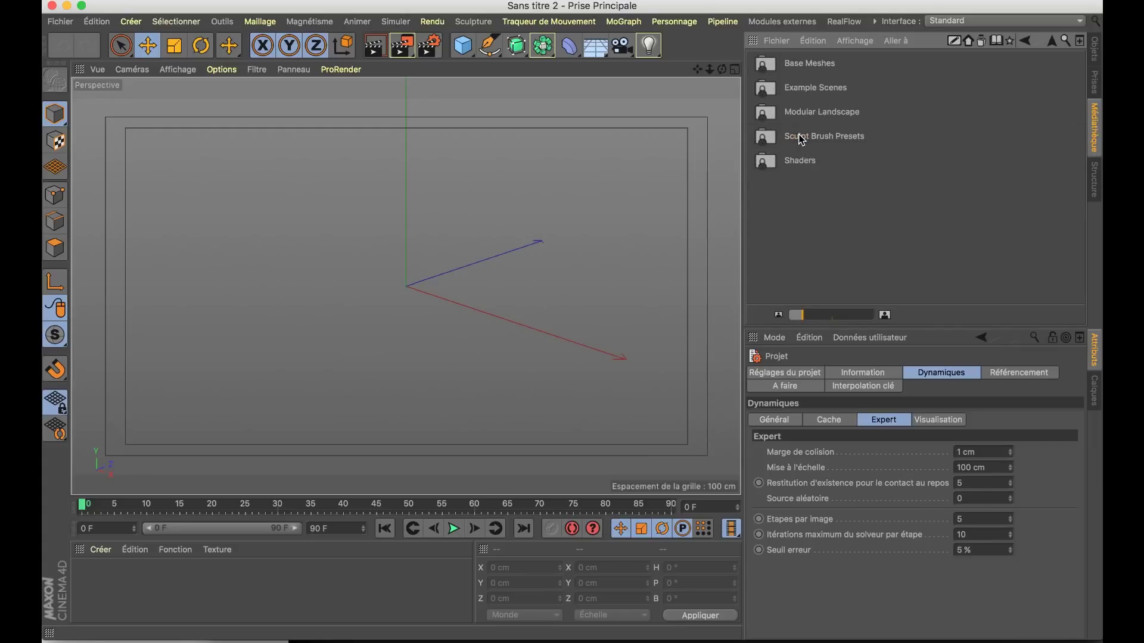
double_click(808, 66)
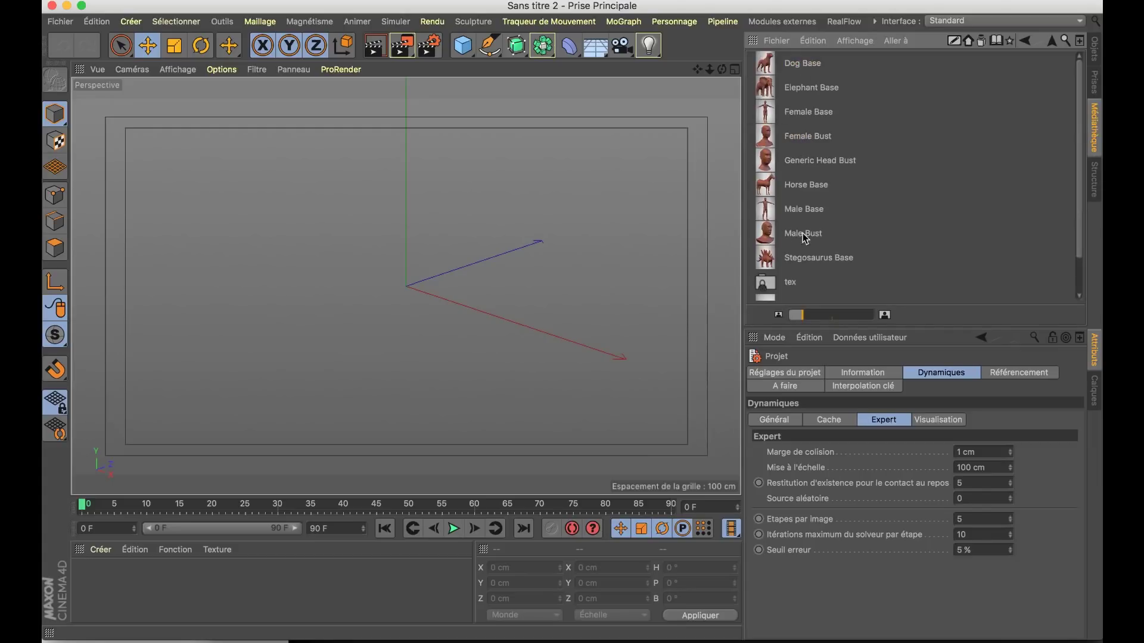
double_click(808, 137)
click(1093, 66)
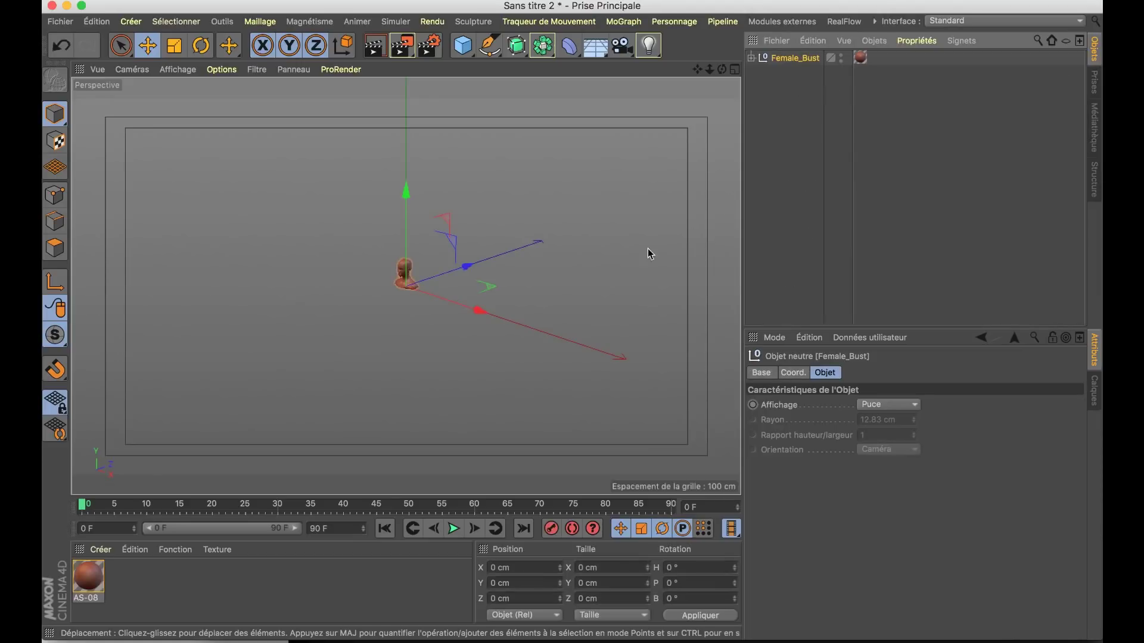
key(t)
drag(419, 358, 389, 353)
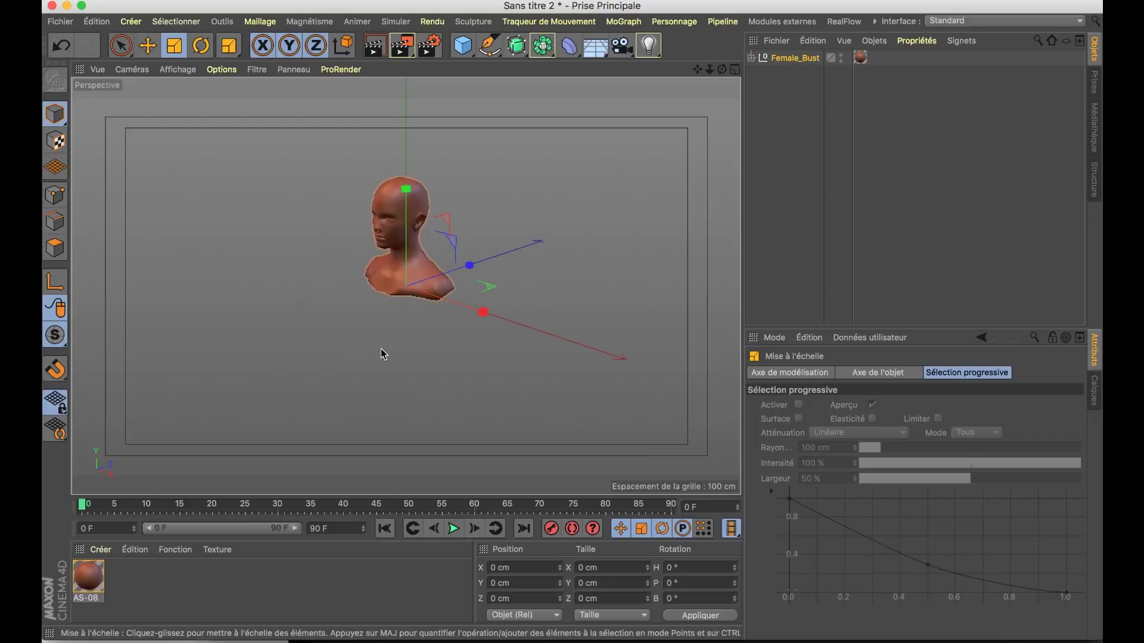
Add a test cube and move it up above the bust.
click(466, 50)
click(612, 65)
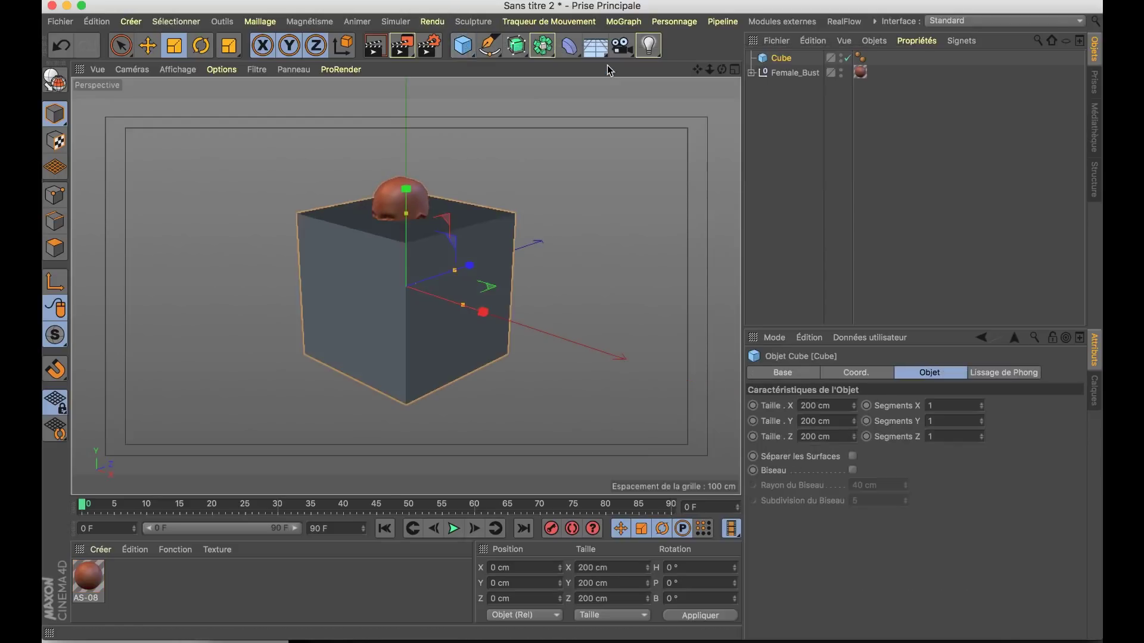
click(830, 407)
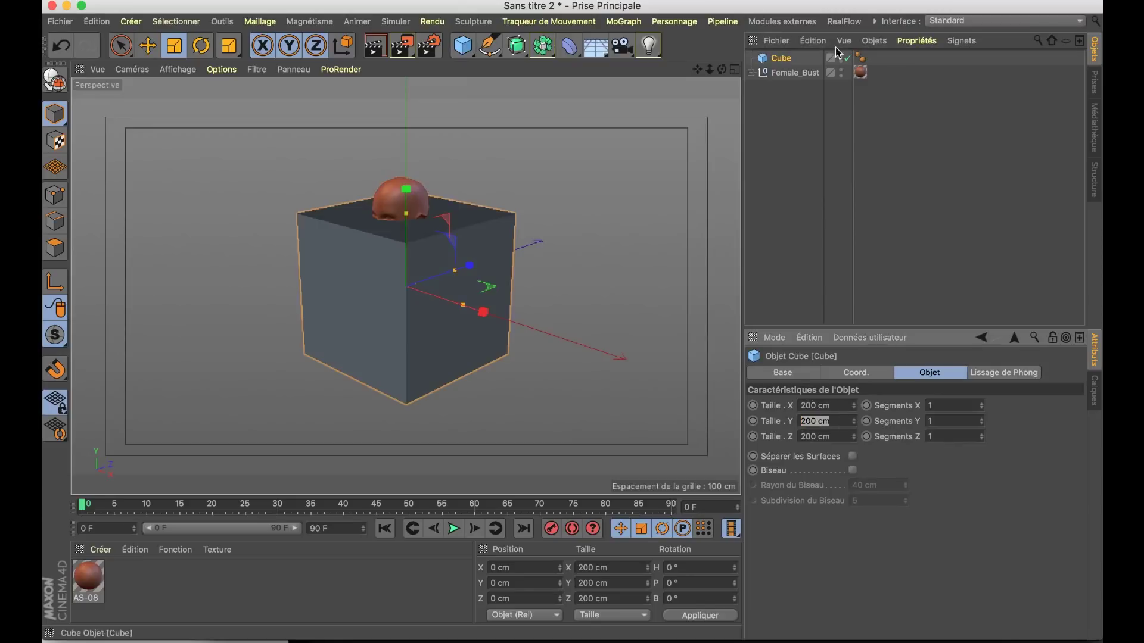
click(795, 74)
click(478, 248)
key(e)
drag(413, 248, 410, 171)
mouse_move(416, 241)
alt+mouse_down()
mouse_move(485, 173)
mouse_move(411, 301)
mouse_move(439, 309)
mouse_move(542, 277)
alt+mouse_up()
Delete the test cube so only Female_Bust remains.
click(795, 73)
key(t)
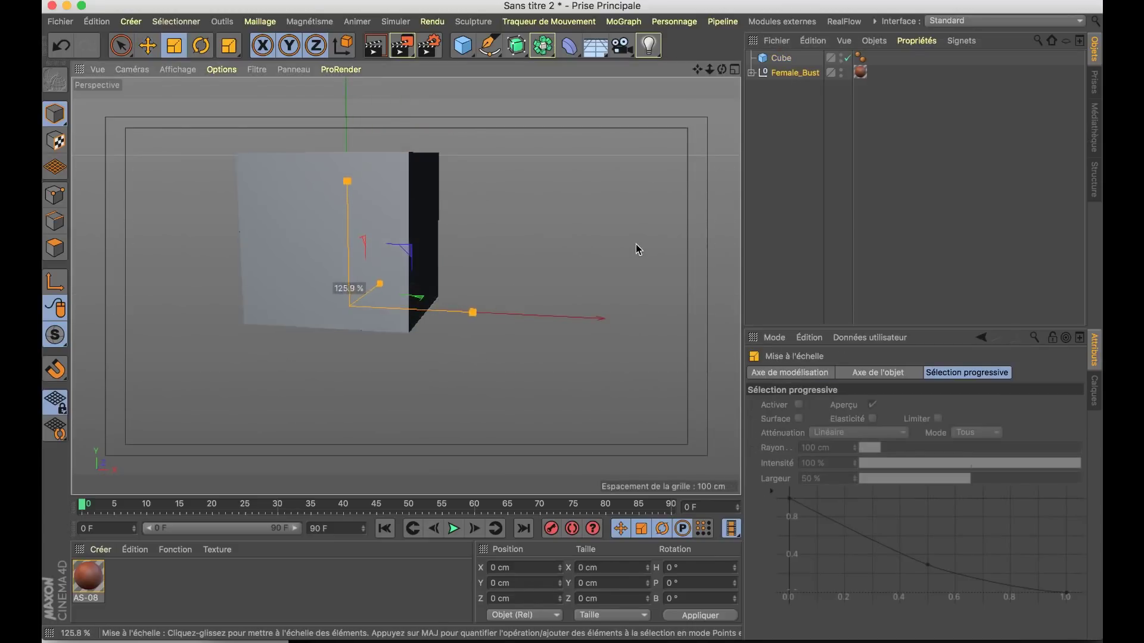
click(771, 58)
key(Delete)
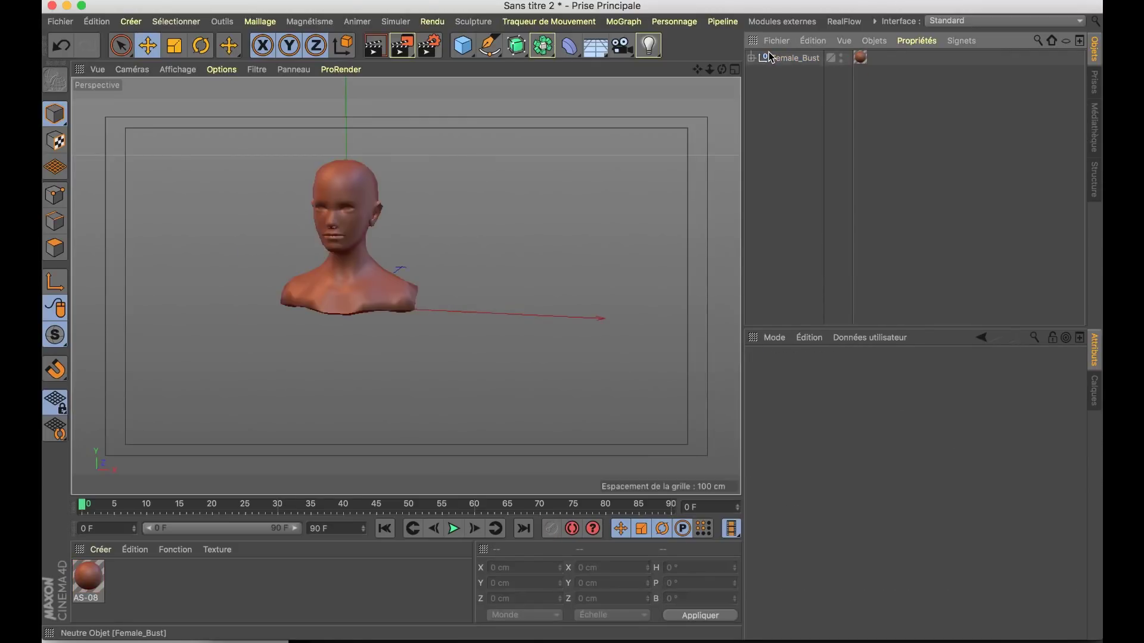
Frame the bust and add a Plan floor stretched to 1670.7 by 2390.468 cm.
click(794, 58)
key(h)
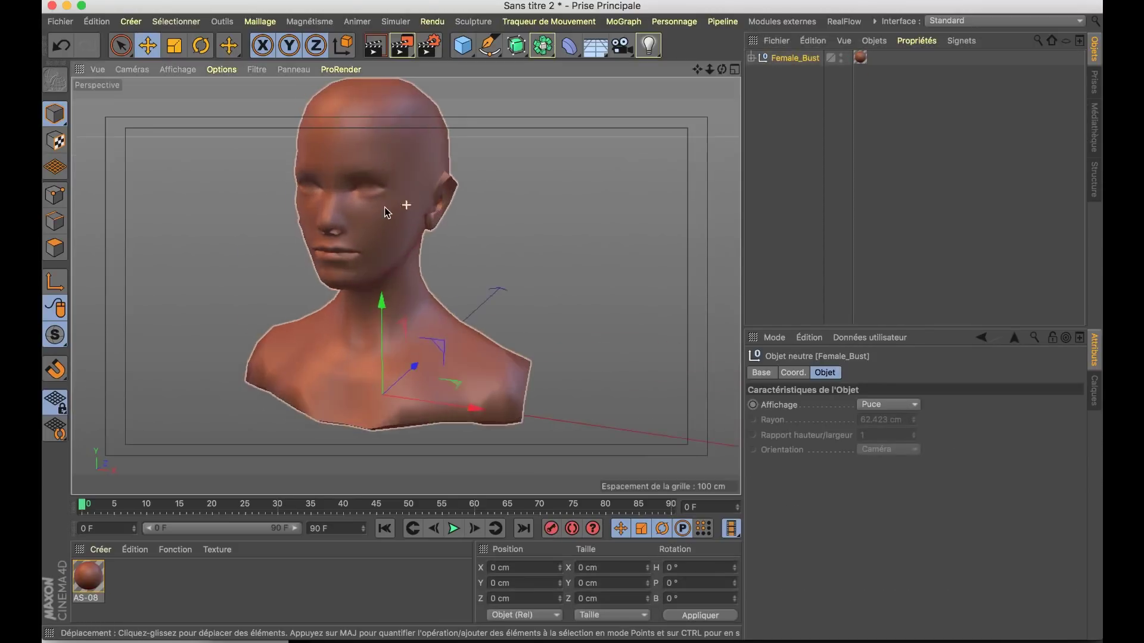
scroll(408, 271, down, 3)
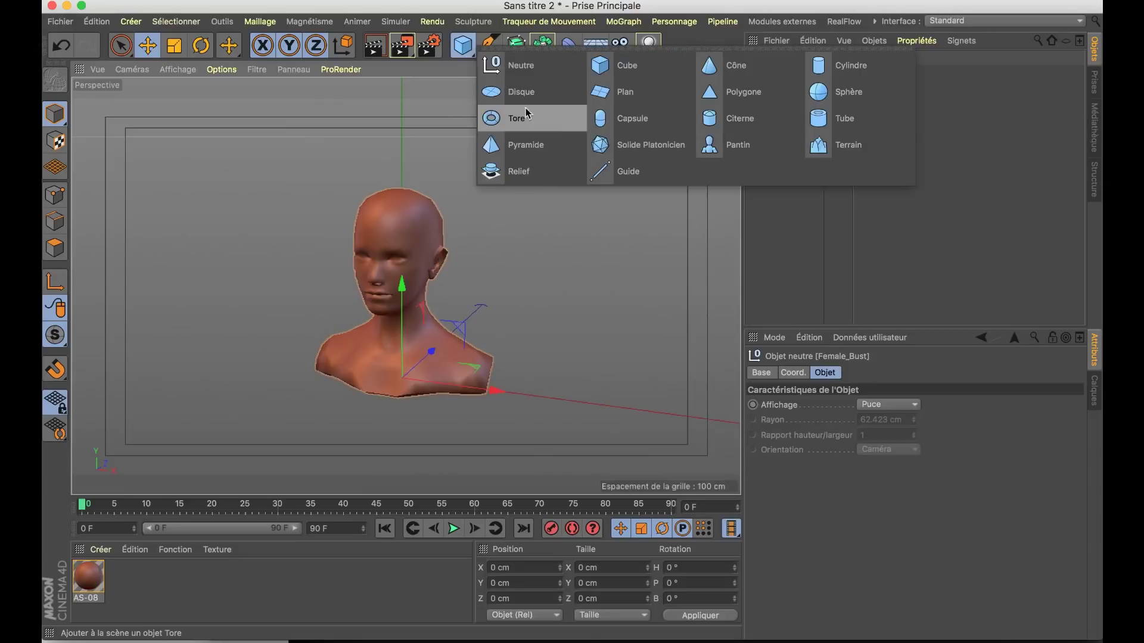
drag(463, 45, 518, 115)
scroll(547, 397, down, 2)
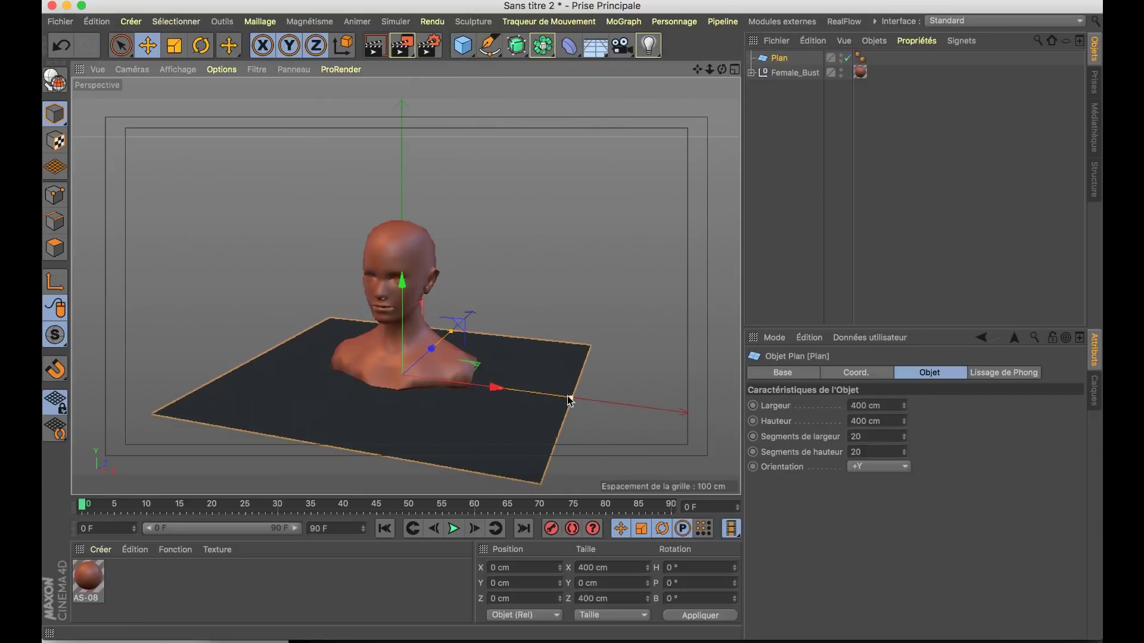
drag(570, 401, 739, 418)
mouse_move(456, 333)
mouse_down()
mouse_move(588, 259)
mouse_move(536, 292)
mouse_up()
scroll(511, 306, down, 3)
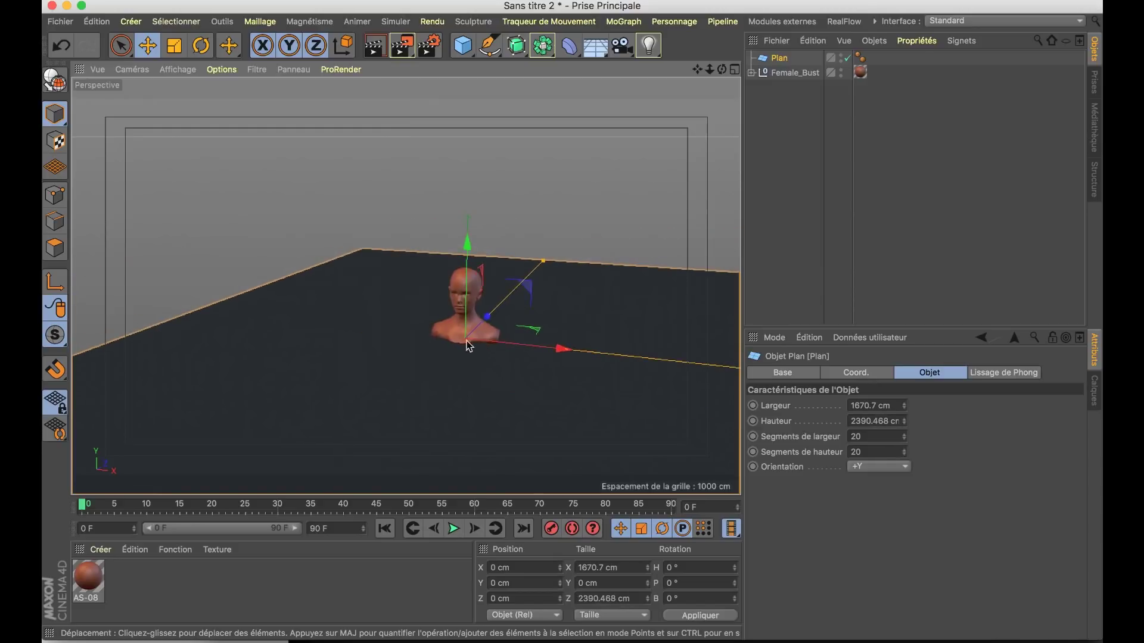
scroll(441, 323, up, 2)
scroll(477, 283, up, 2)
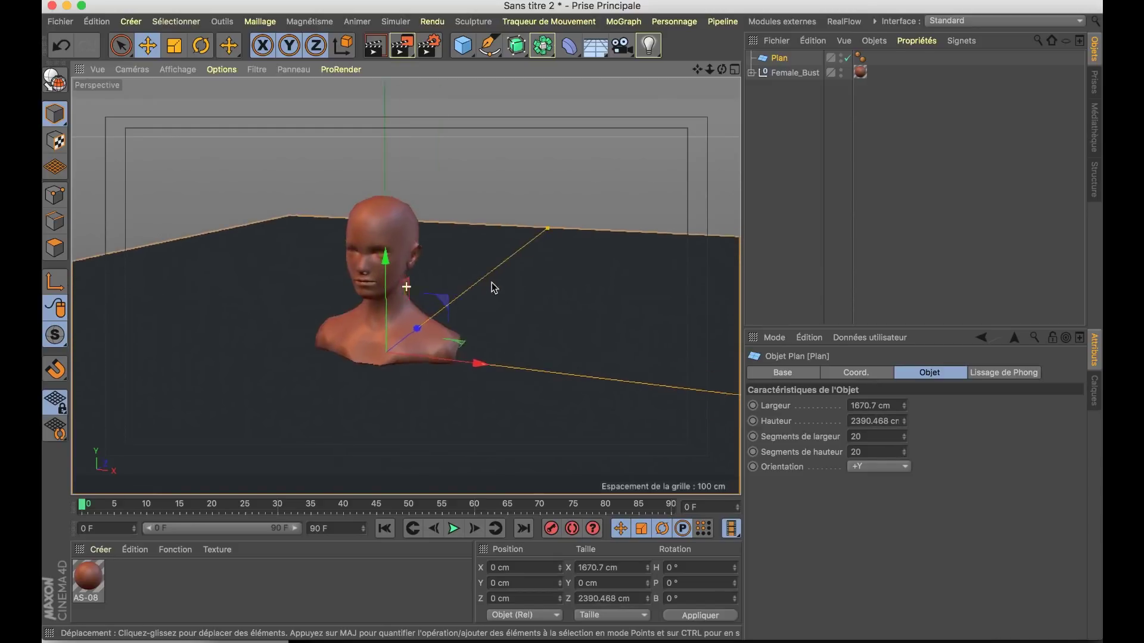
scroll(493, 286, up, 2)
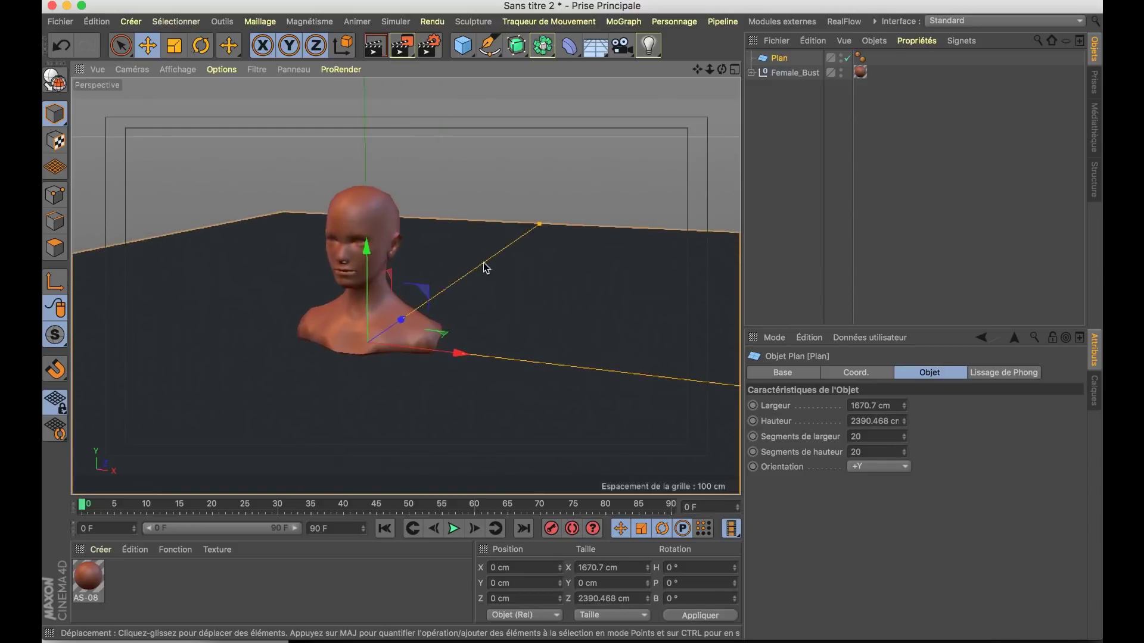
Add a light with soft shadow-map shadows.
click(648, 48)
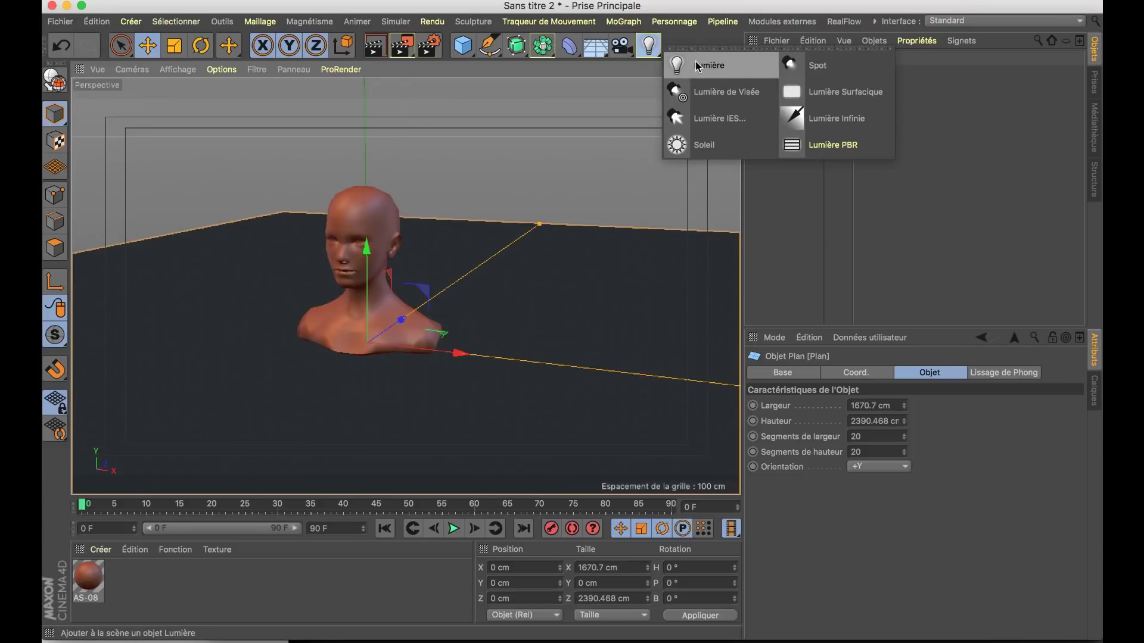
click(789, 95)
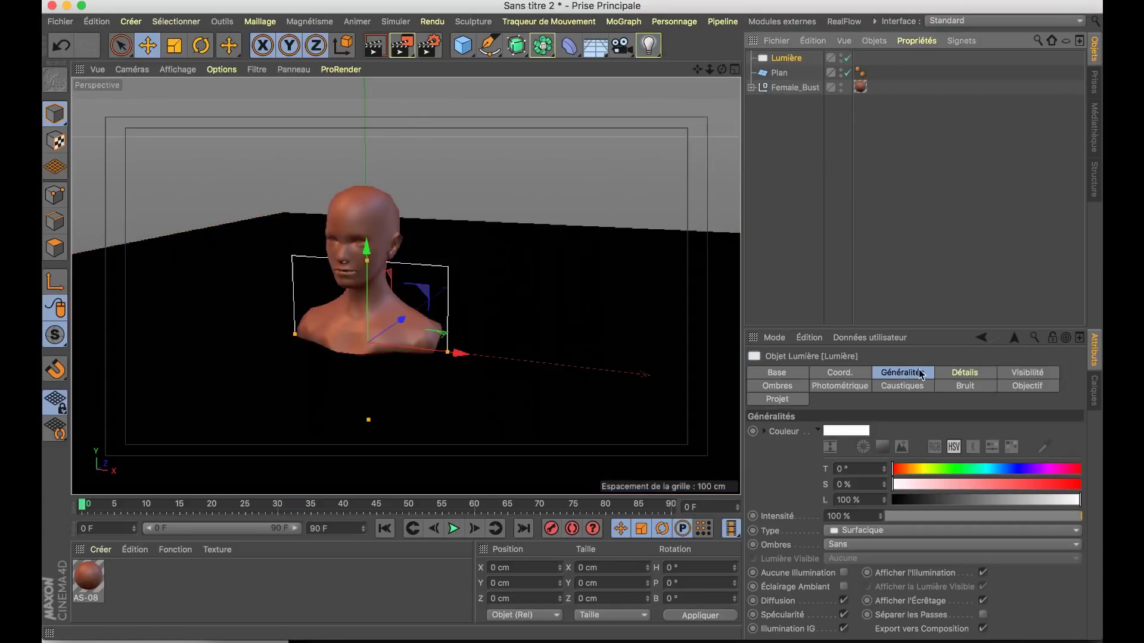
drag(940, 328, 943, 152)
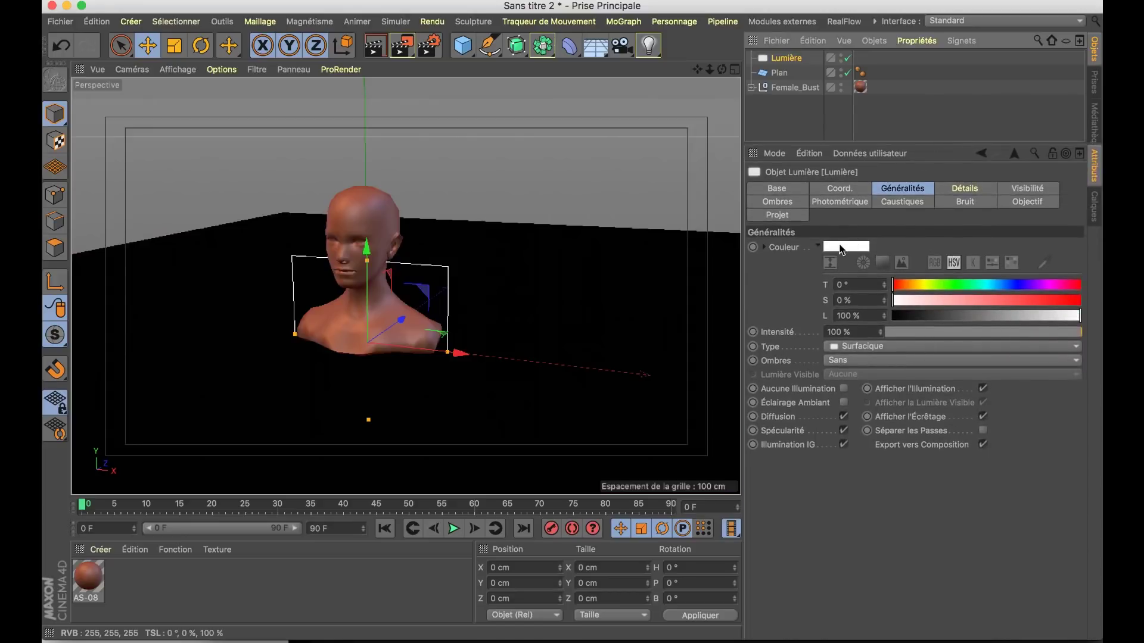
click(859, 361)
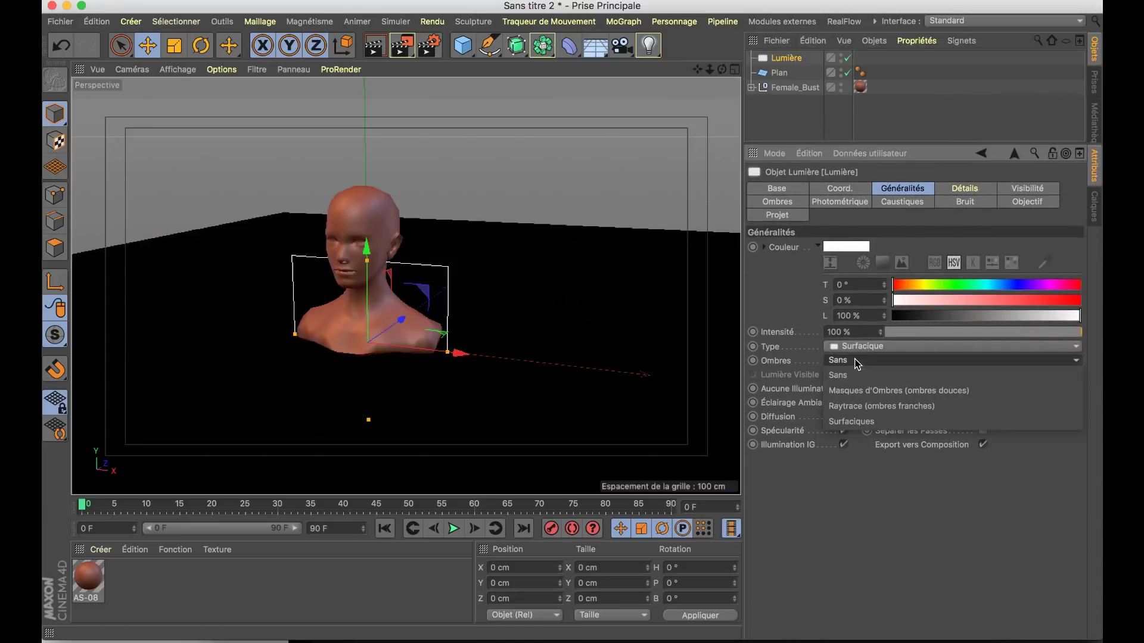
click(872, 392)
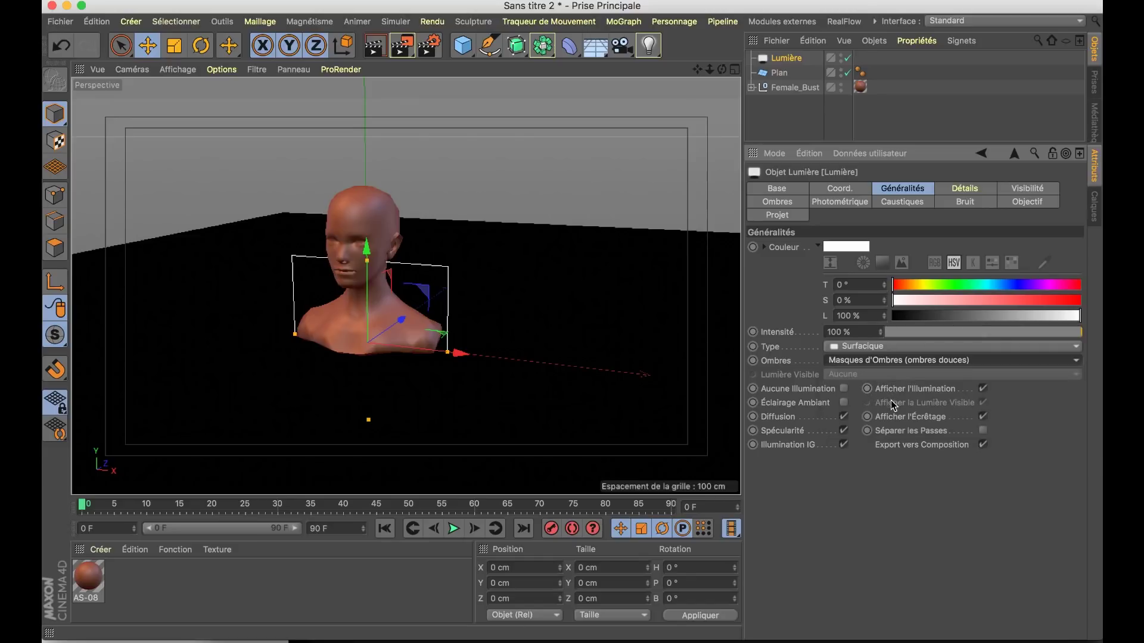
Set the light's surface to Sphère with Carré Inverse (Physiquement Correct) falloff.
click(958, 189)
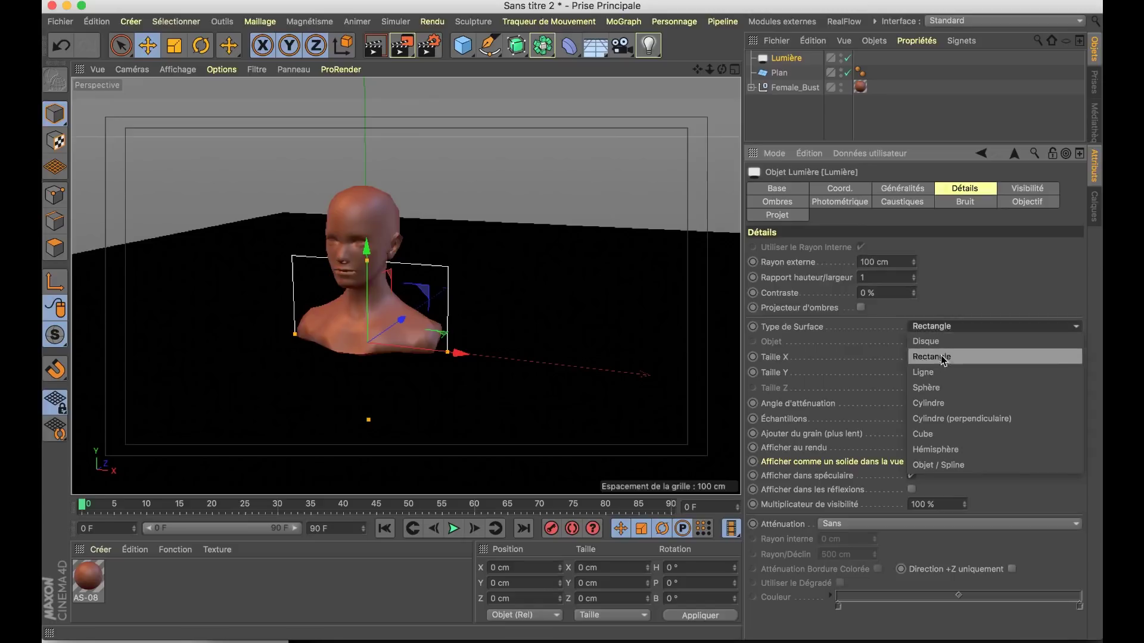
click(933, 388)
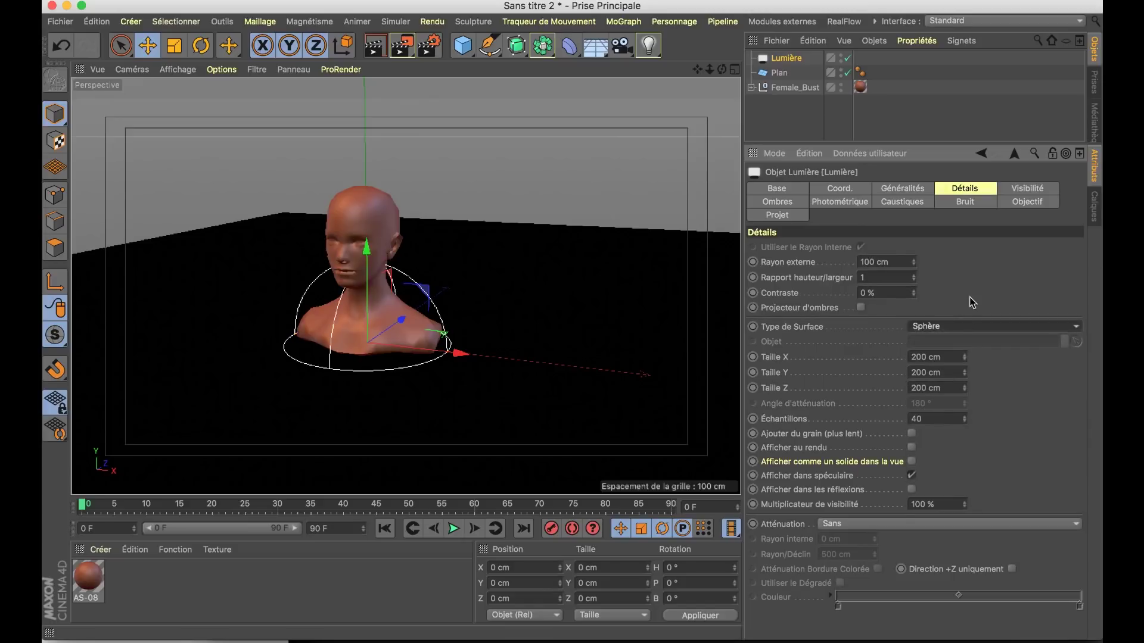
click(952, 327)
click(954, 324)
click(871, 524)
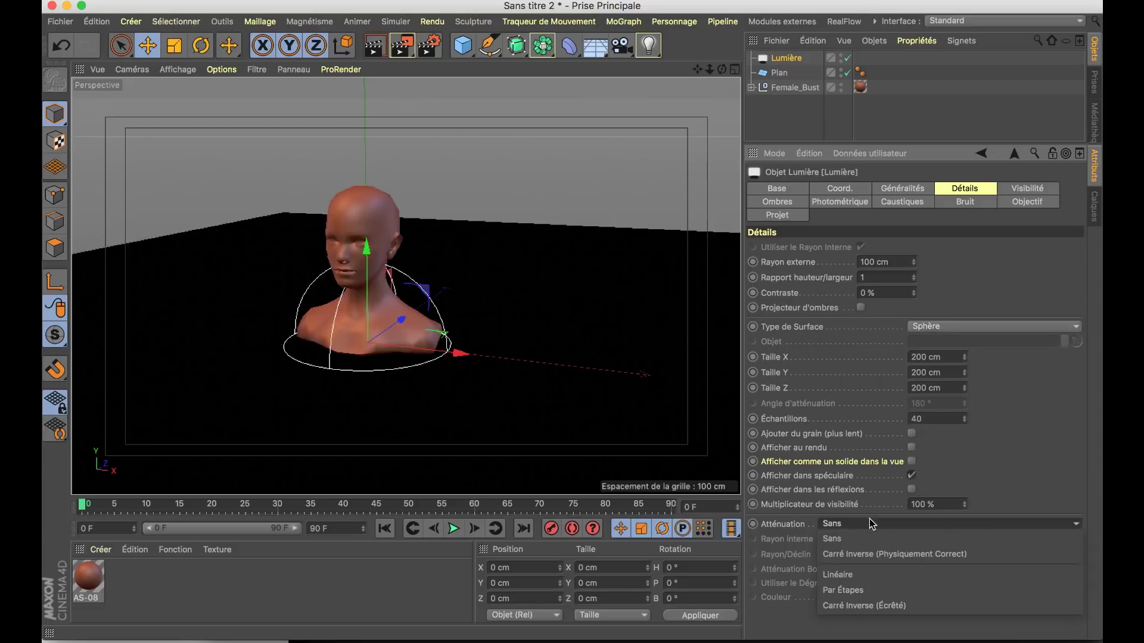
click(869, 556)
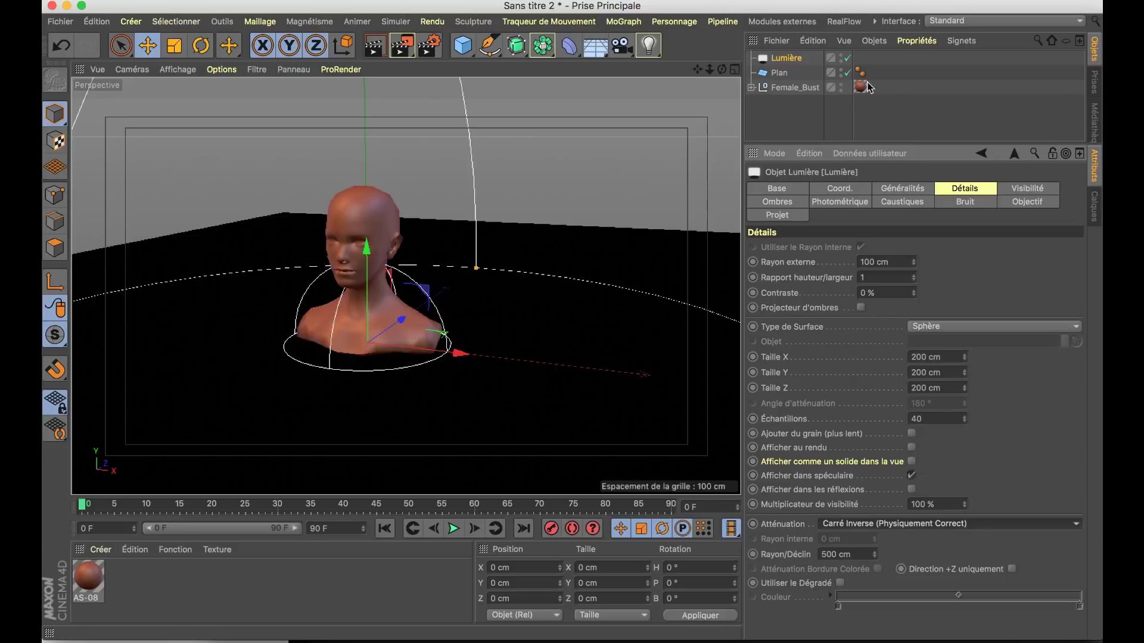
Give the light a Cible target tag aimed at the bust's mesh.
right_click(797, 58)
mouse_move(856, 30)
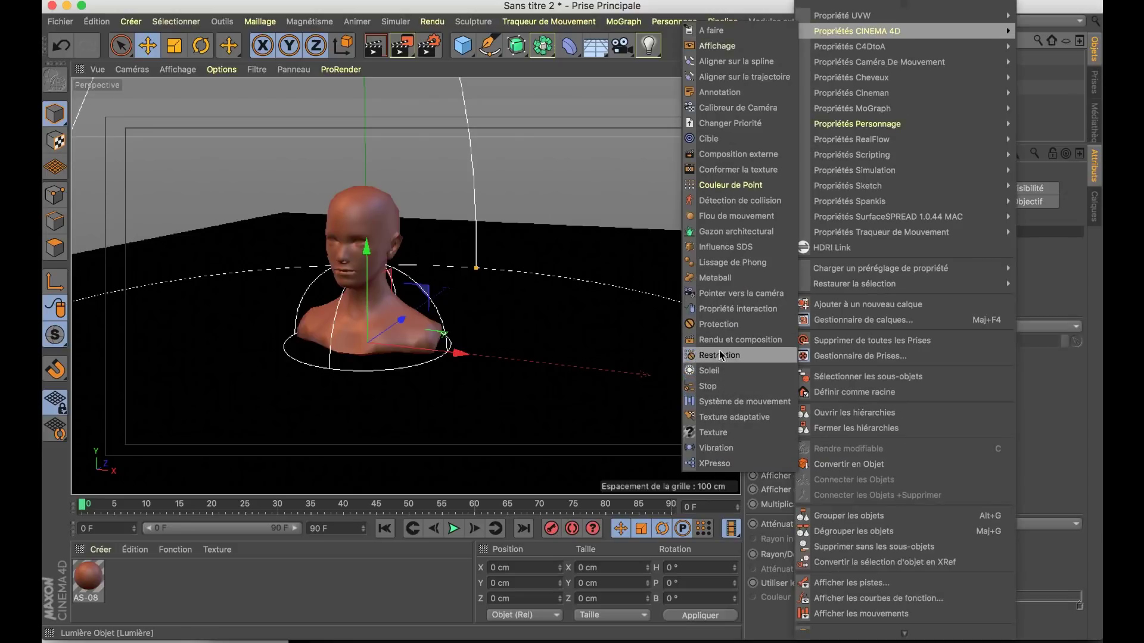
click(718, 139)
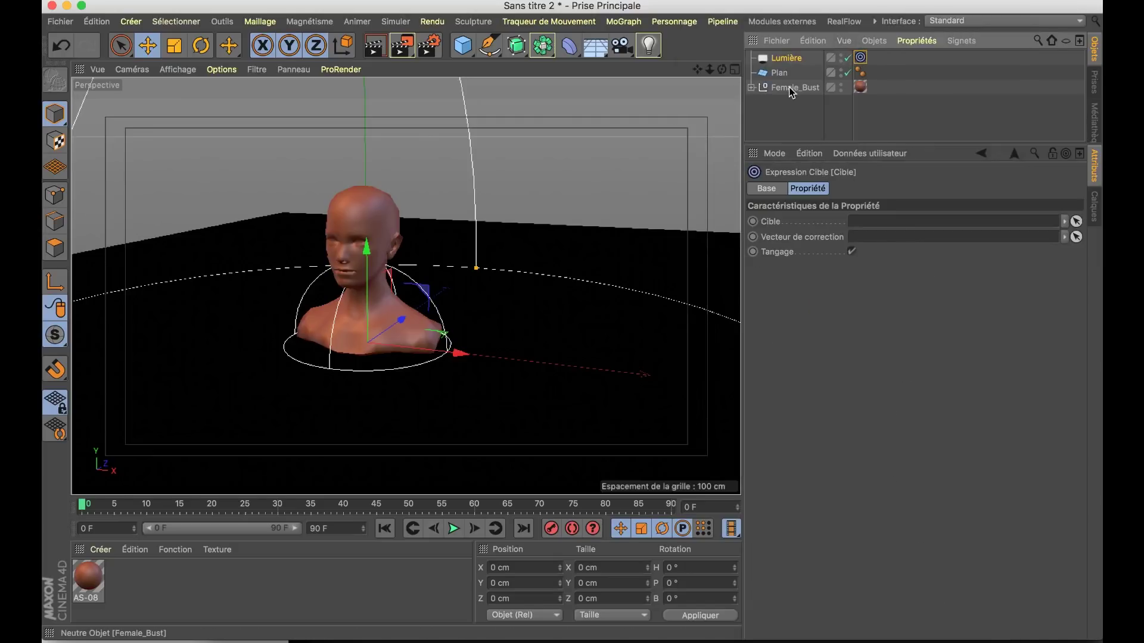
click(751, 88)
drag(787, 102, 880, 223)
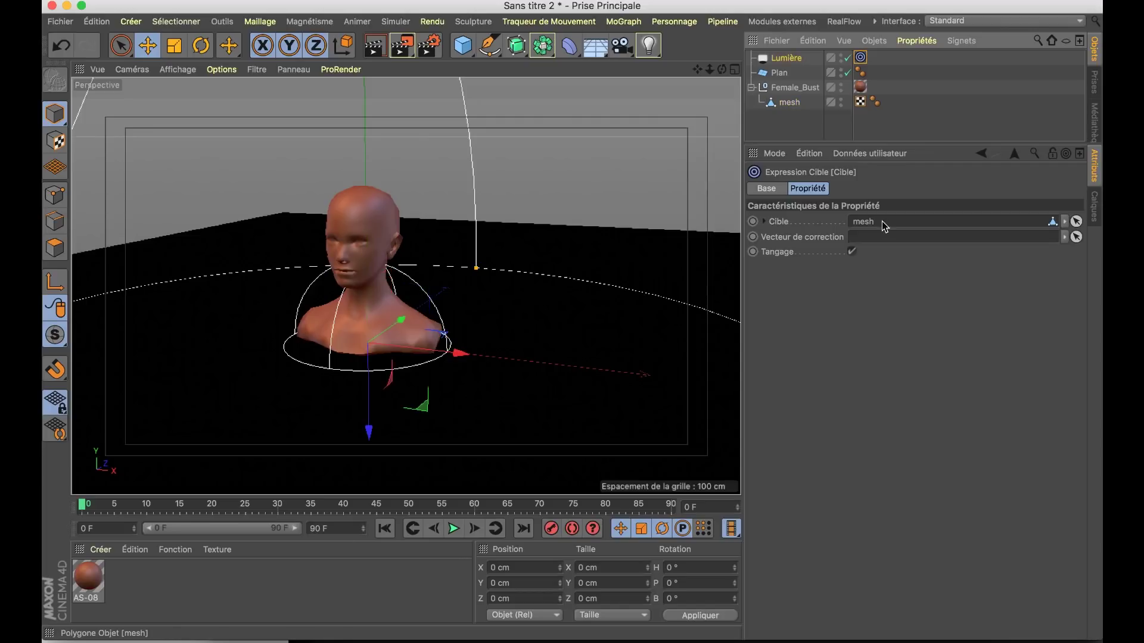
click(786, 57)
scroll(453, 346, down, 5)
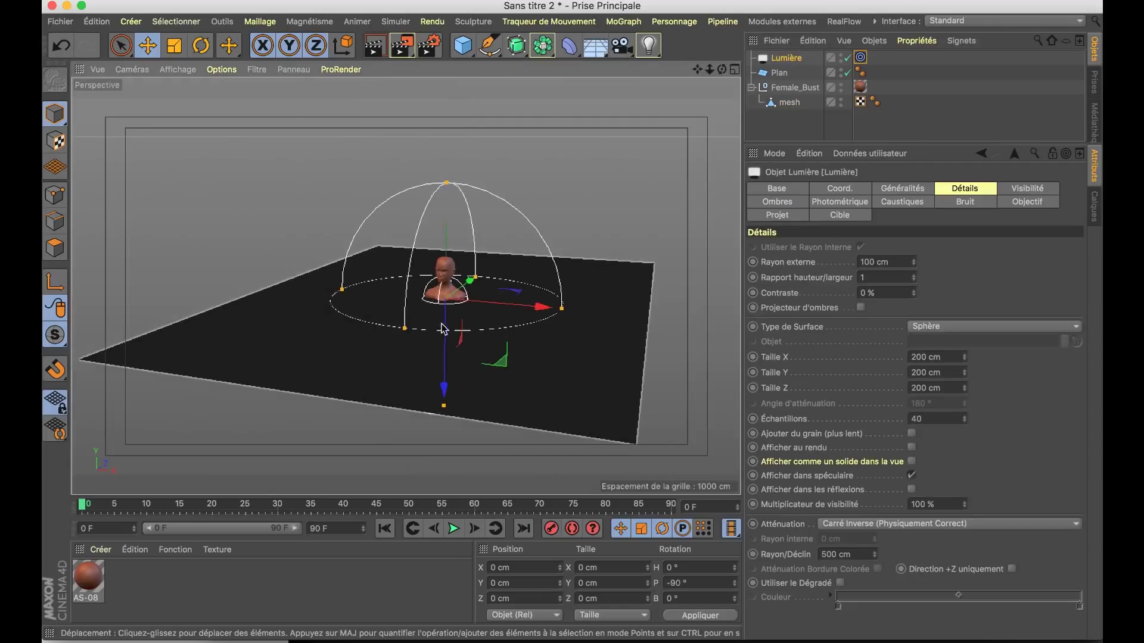
Move the light up and right, and place its copy above the bust.
alt+drag(490, 330, 515, 203)
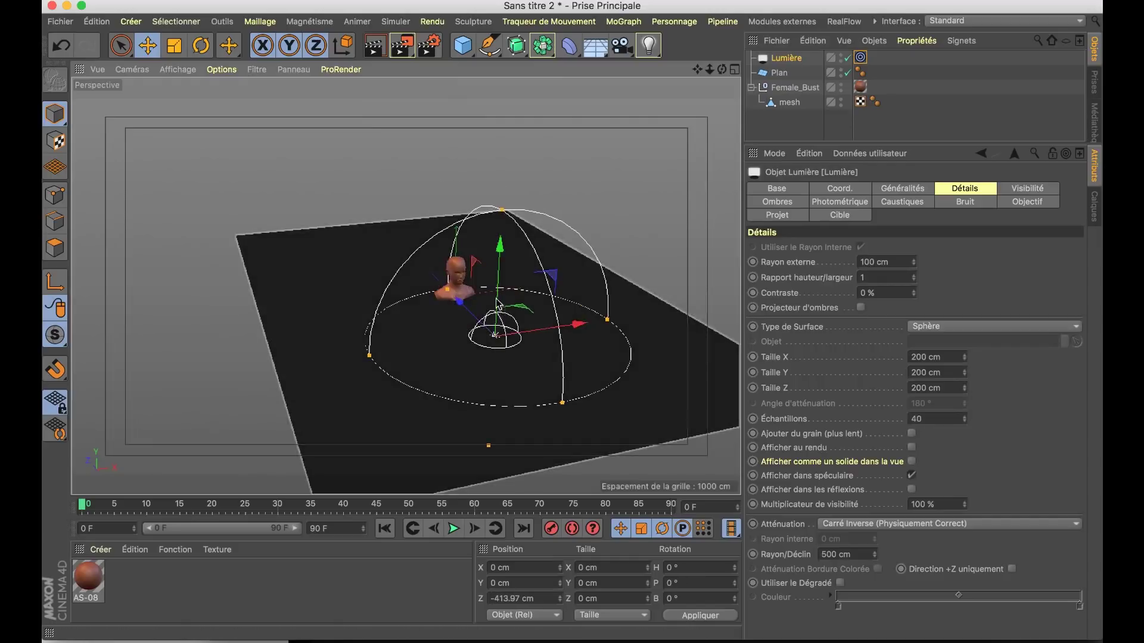
mouse_move(516, 204)
mouse_down()
mouse_move(599, 225)
mouse_move(494, 261)
mouse_move(474, 288)
mouse_move(428, 217)
mouse_move(333, 256)
mouse_move(340, 274)
mouse_move(390, 174)
mouse_up()
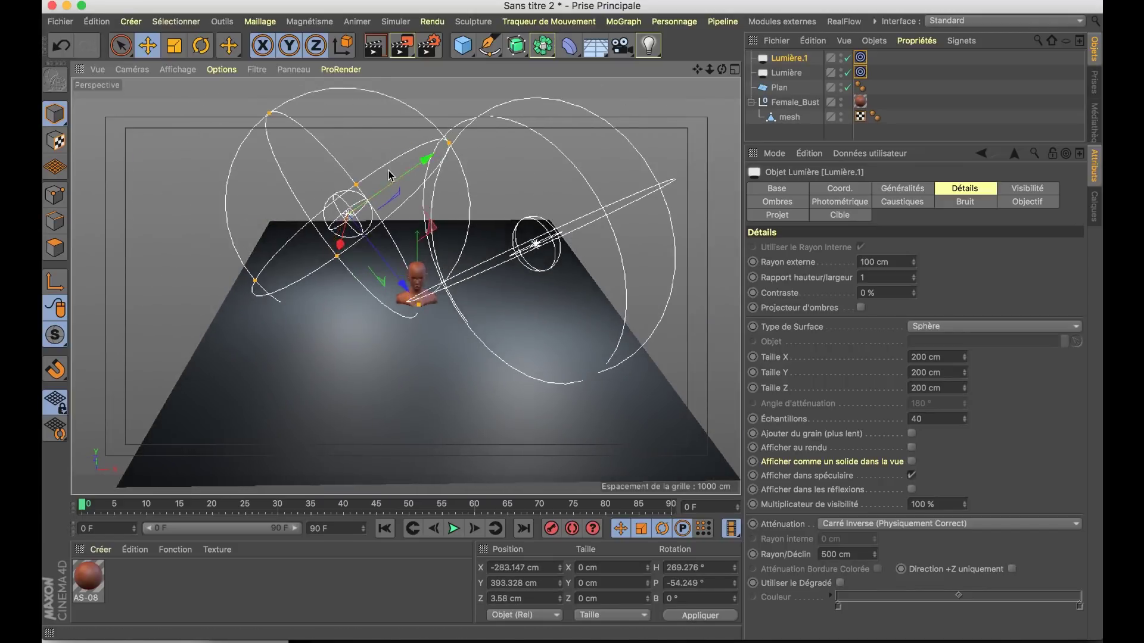
drag(340, 244, 334, 218)
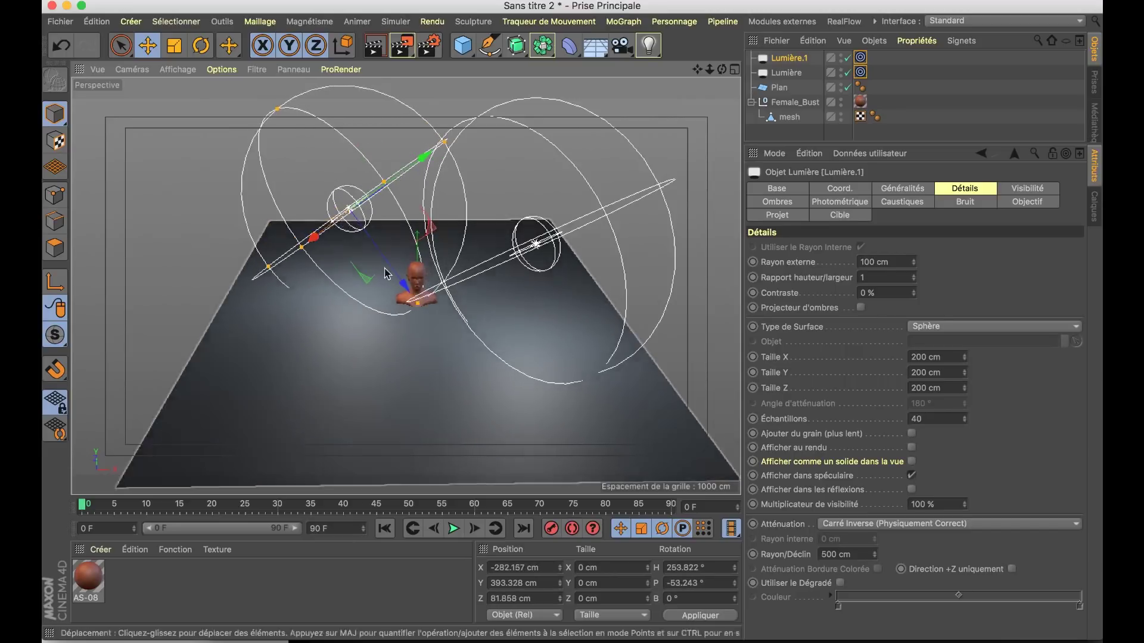
scroll(534, 247, up, 5)
mouse_move(534, 247)
alt+mouse_down()
mouse_move(375, 291)
mouse_move(482, 230)
mouse_move(536, 238)
mouse_move(554, 262)
alt+mouse_up()
scroll(376, 290, down, 5)
scroll(536, 238, up, 3)
scroll(559, 243, up, 3)
scroll(554, 262, down, 3)
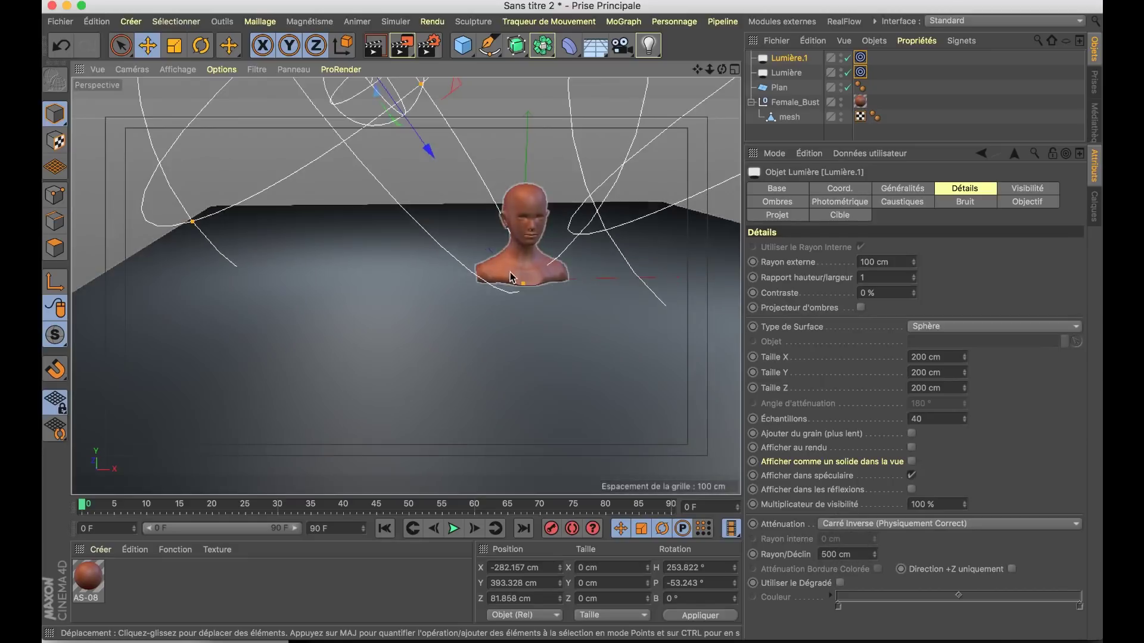
Set Lumière.1's falloff radius to 644.938 cm and reselect the first light.
drag(524, 287, 504, 258)
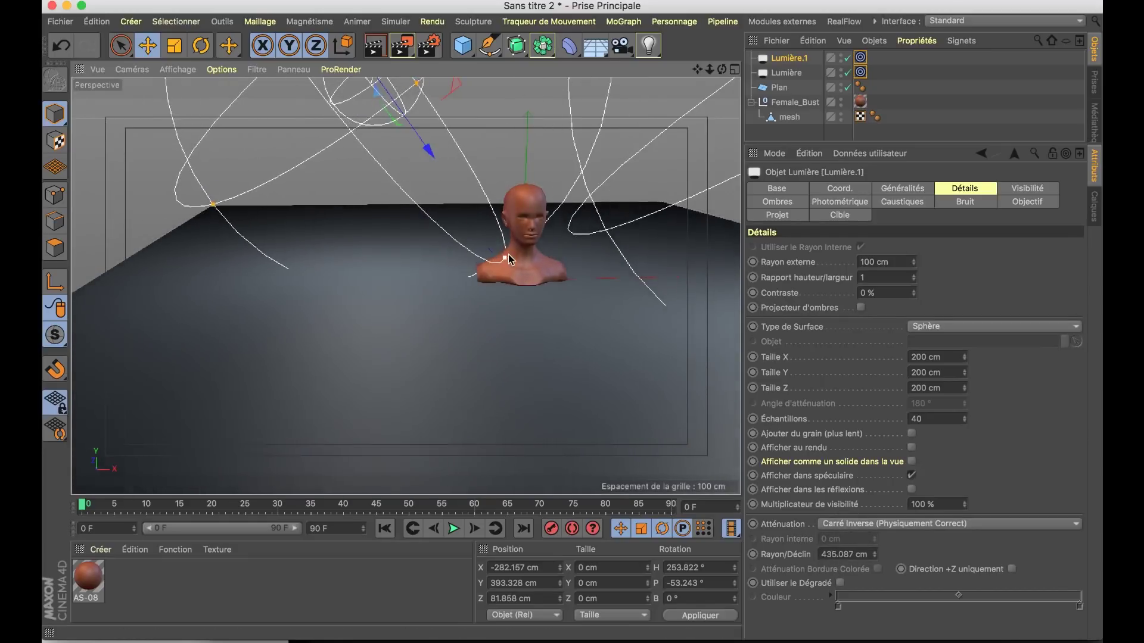
click(787, 72)
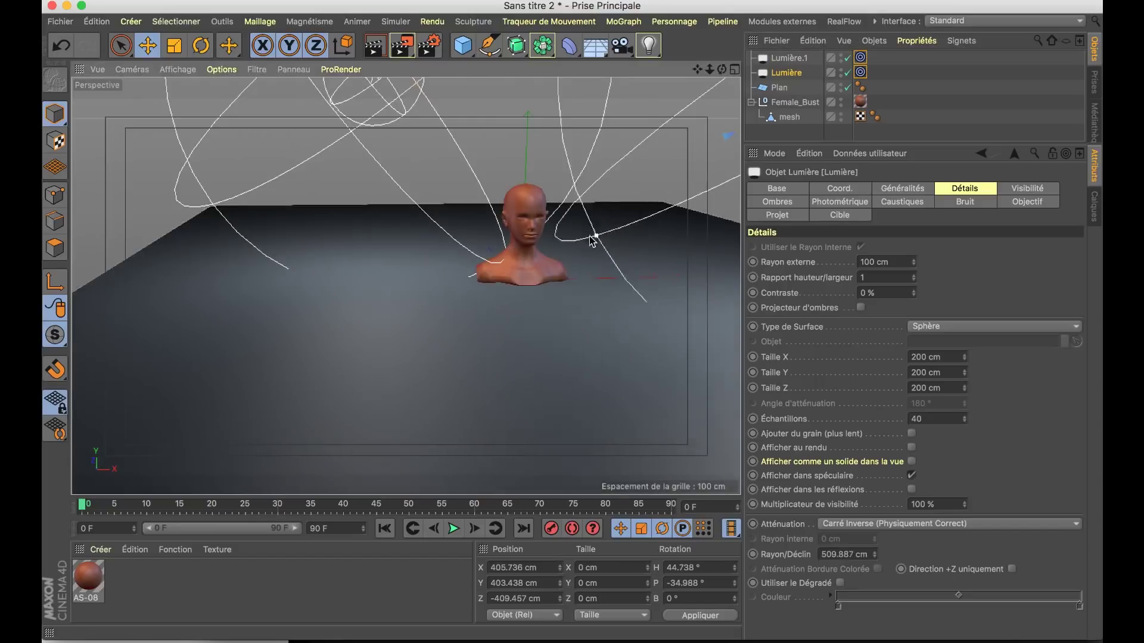
scroll(536, 262, up, 3)
scroll(512, 244, up, 2)
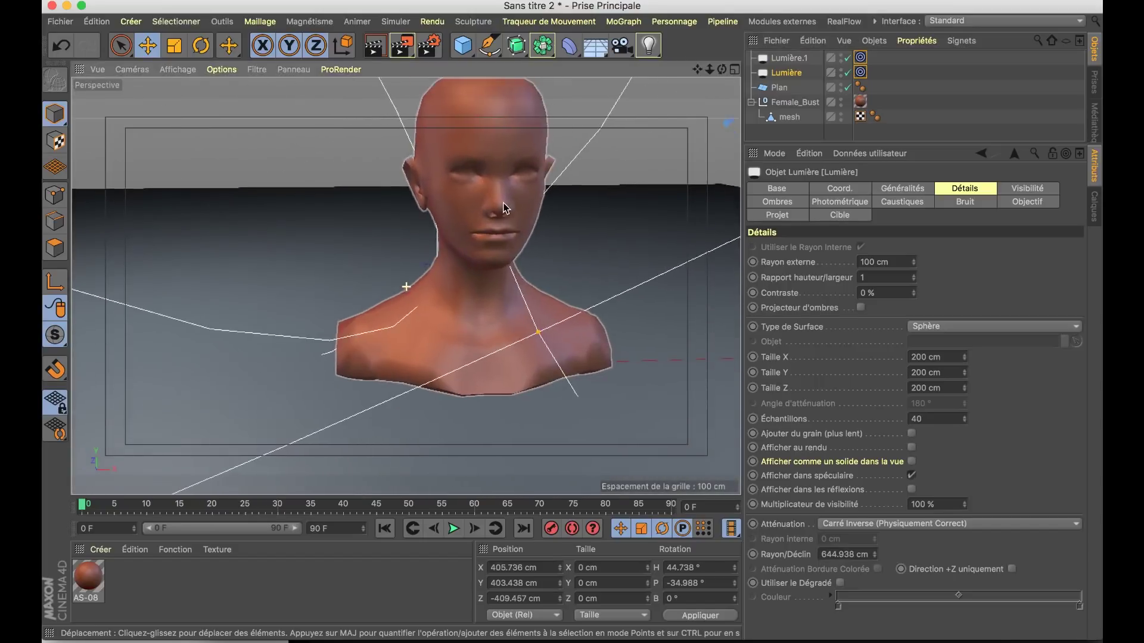
scroll(487, 231, up, 2)
mouse_move(487, 231)
alt+mouse_down()
mouse_move(451, 282)
mouse_move(459, 230)
mouse_move(463, 274)
mouse_move(479, 258)
alt+mouse_up()
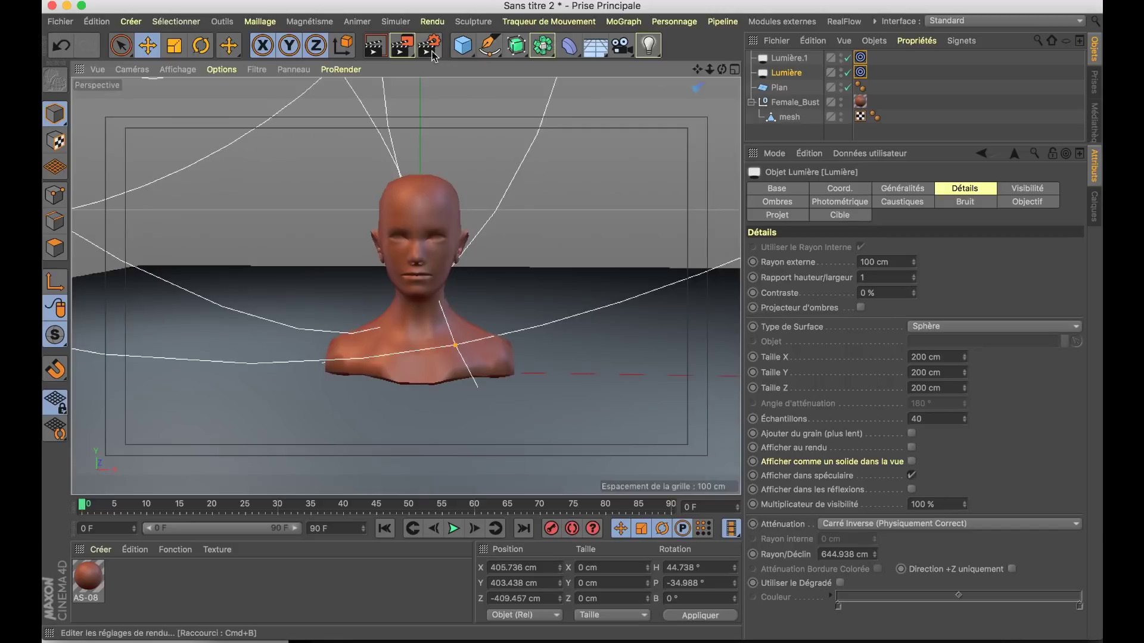
Start a Zone de Rendu Interactif and enlarge it to frame the whole bust.
click(410, 58)
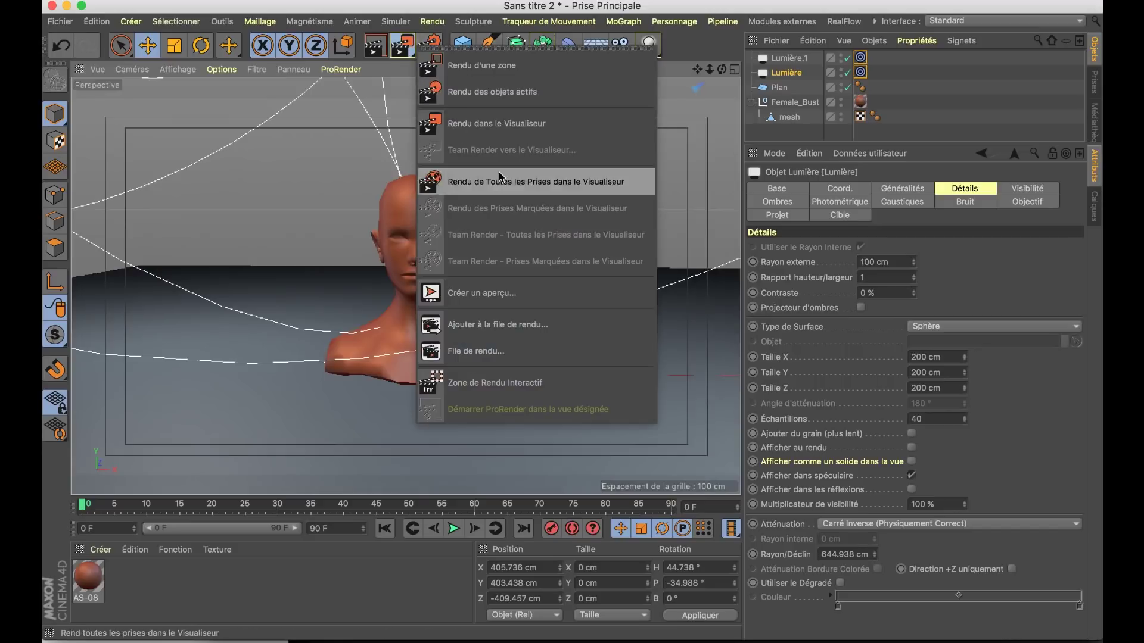
click(542, 382)
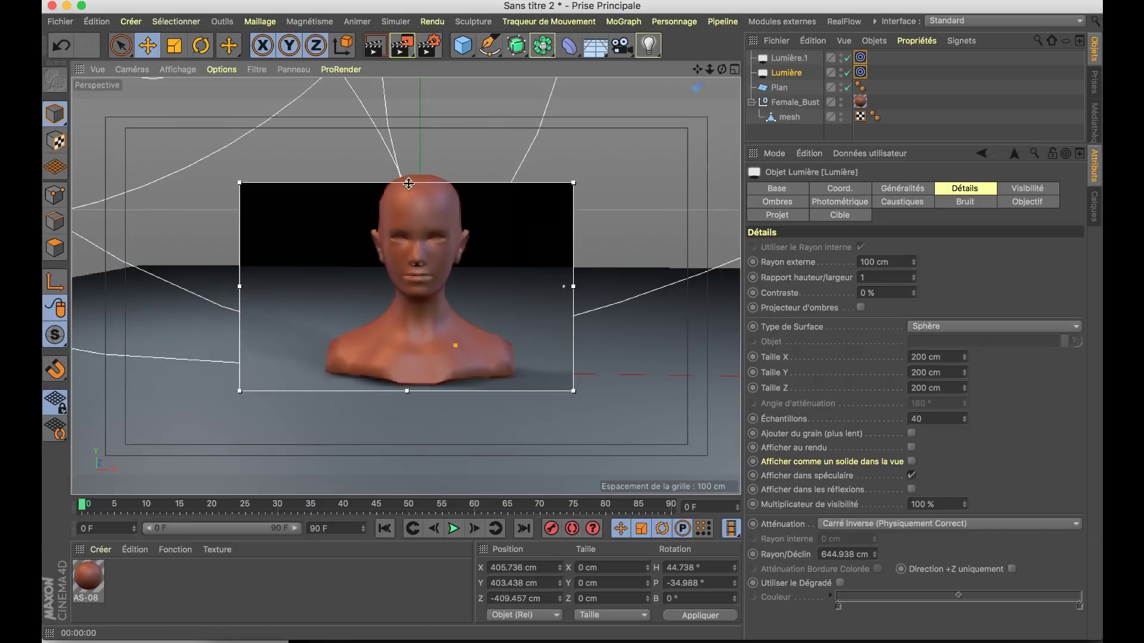
drag(408, 183, 407, 158)
drag(407, 390, 407, 409)
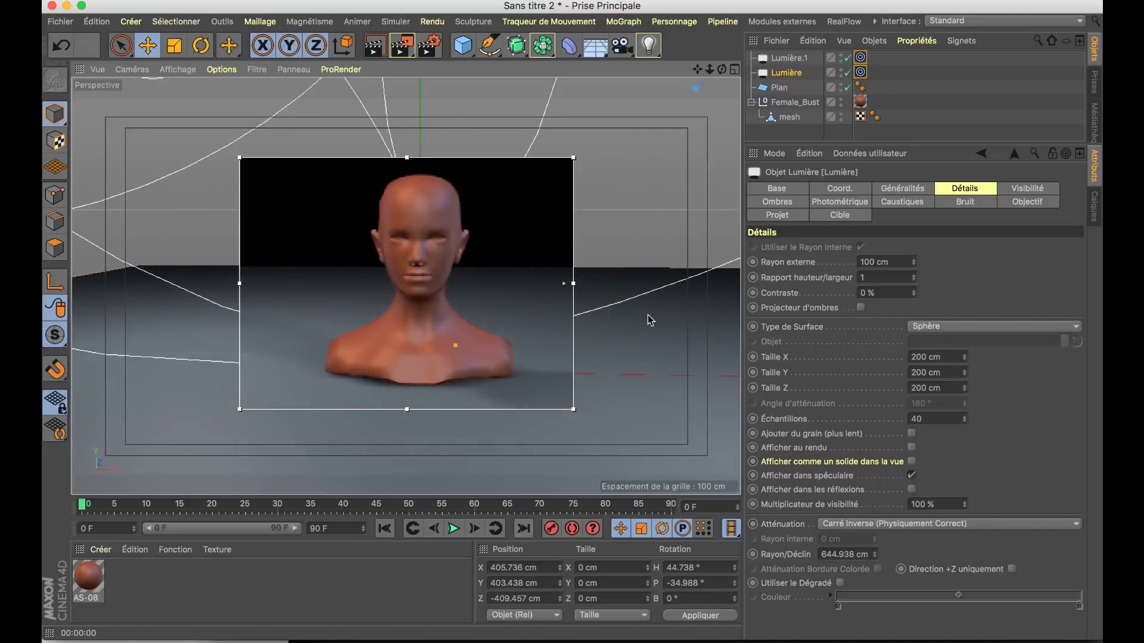
Create a Mat material and apply it to the floor and a new Arrière-Plan background.
double_click(166, 587)
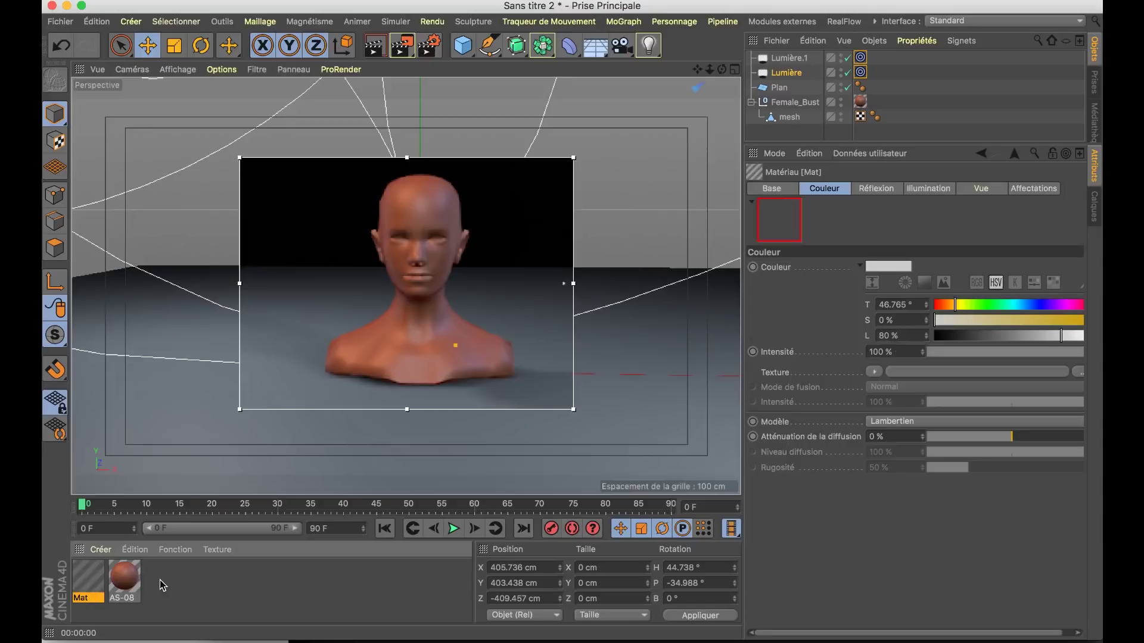
drag(114, 553, 174, 408)
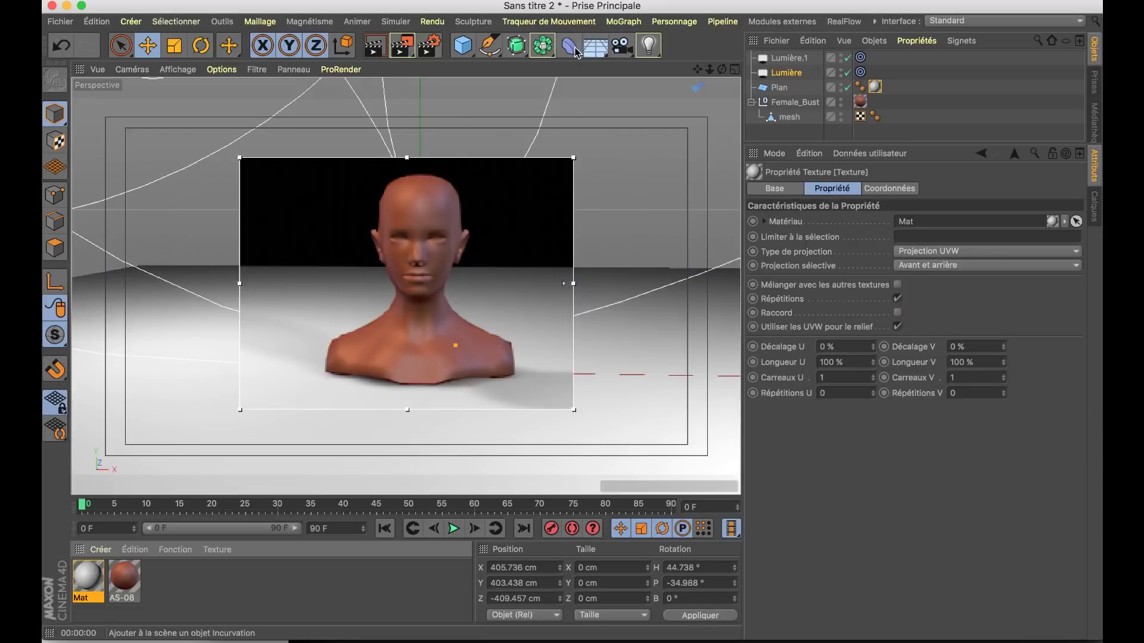
drag(605, 57, 651, 169)
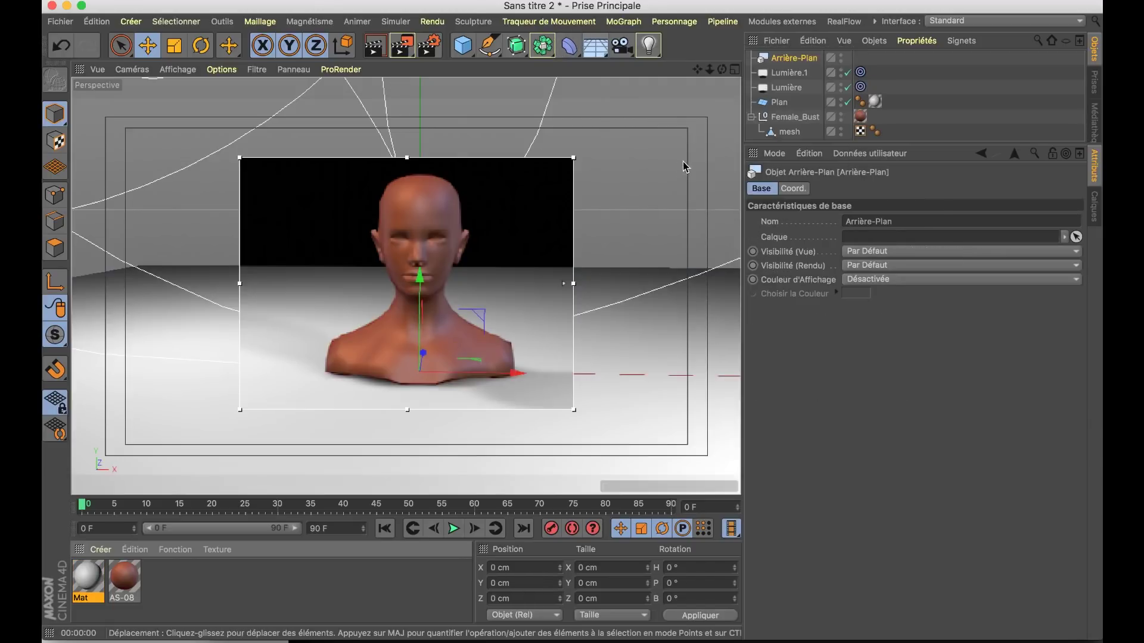
drag(88, 581, 794, 57)
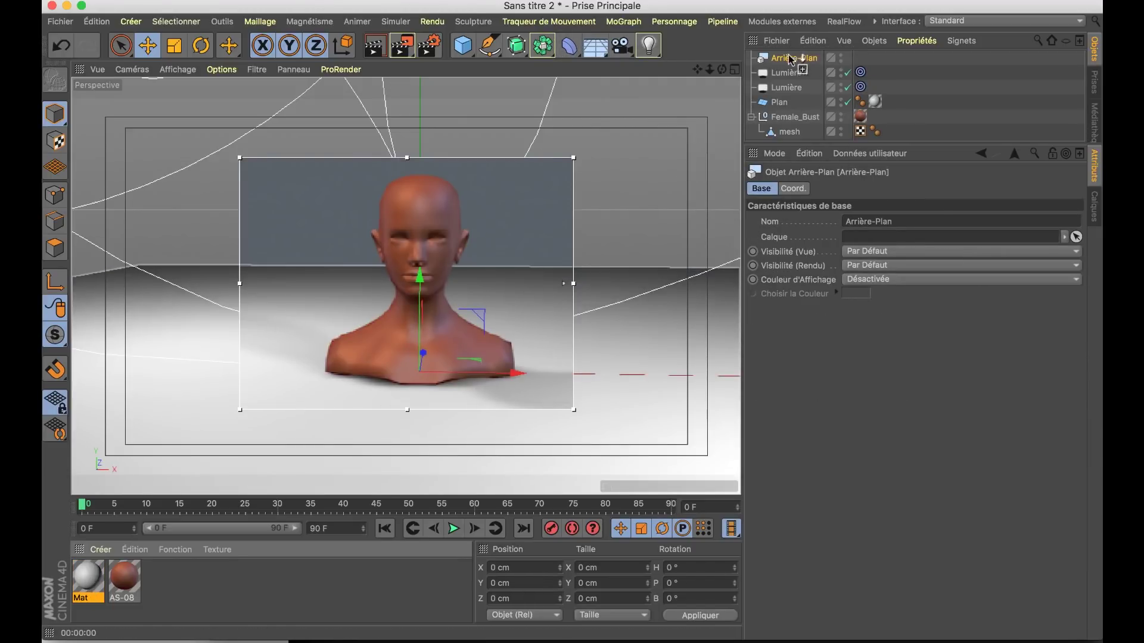
Set the Mat material's colour to yellow.
drag(828, 146, 792, 447)
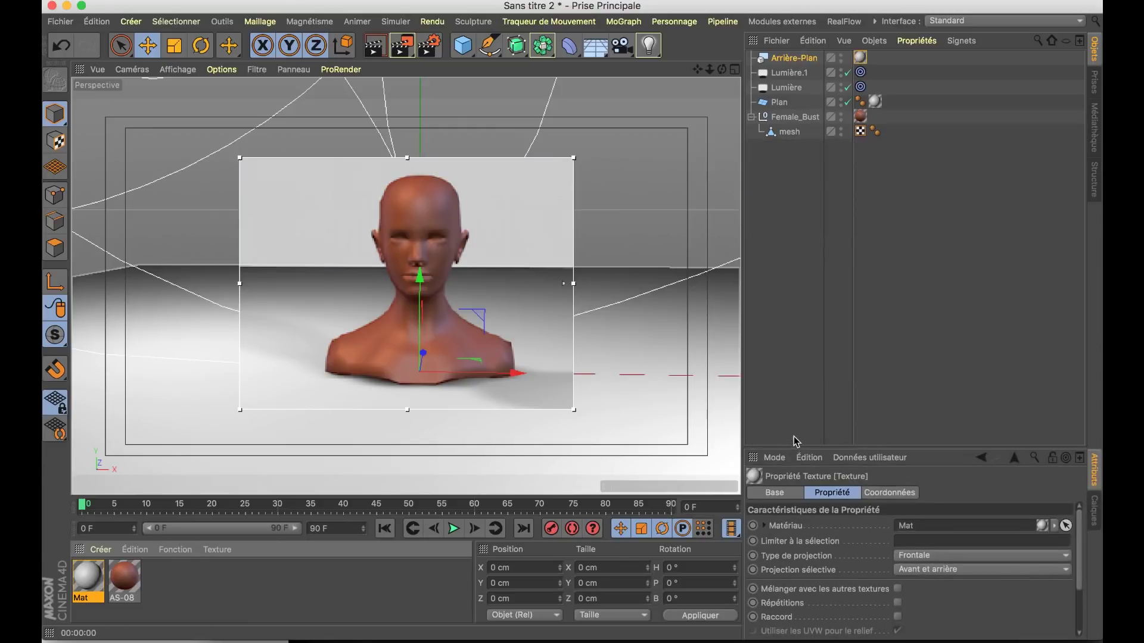
click(81, 575)
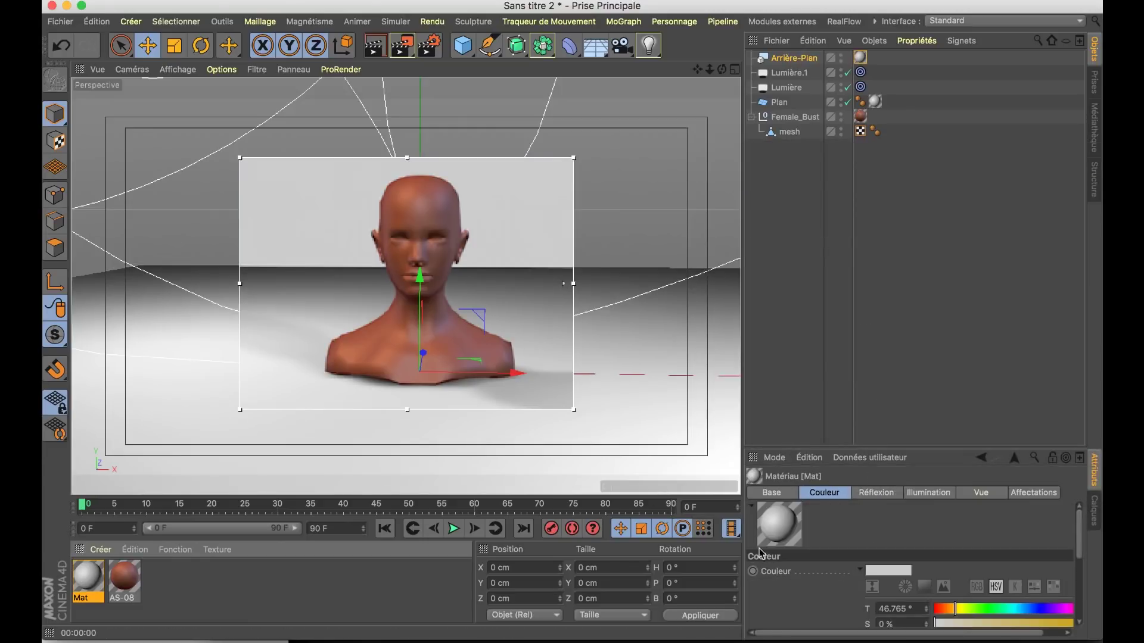
click(893, 571)
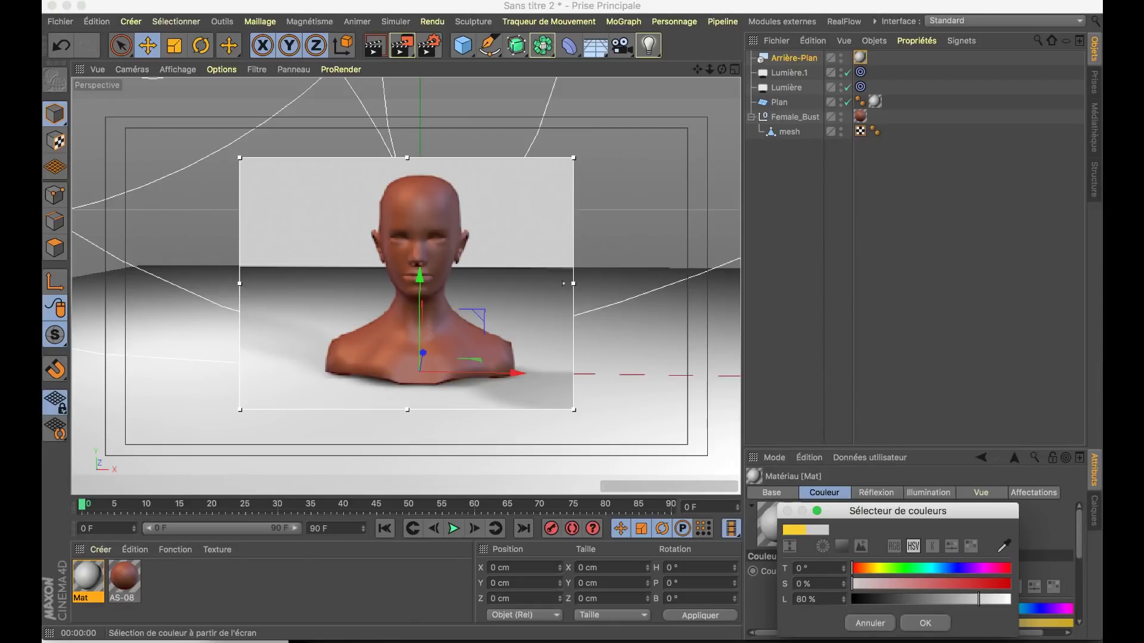
click(925, 623)
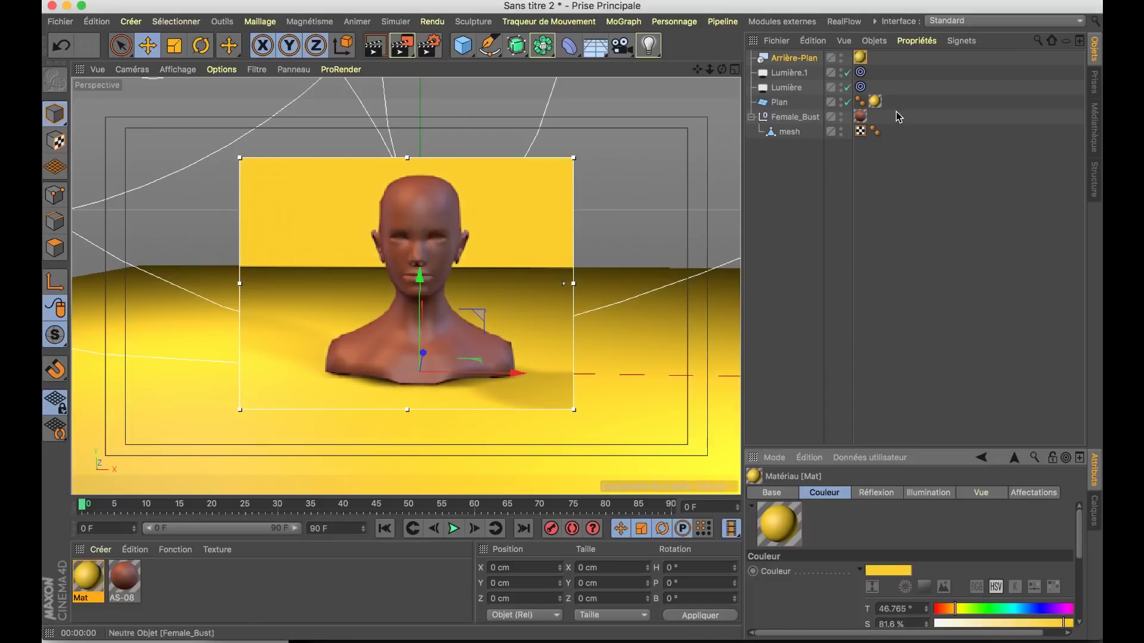
click(793, 58)
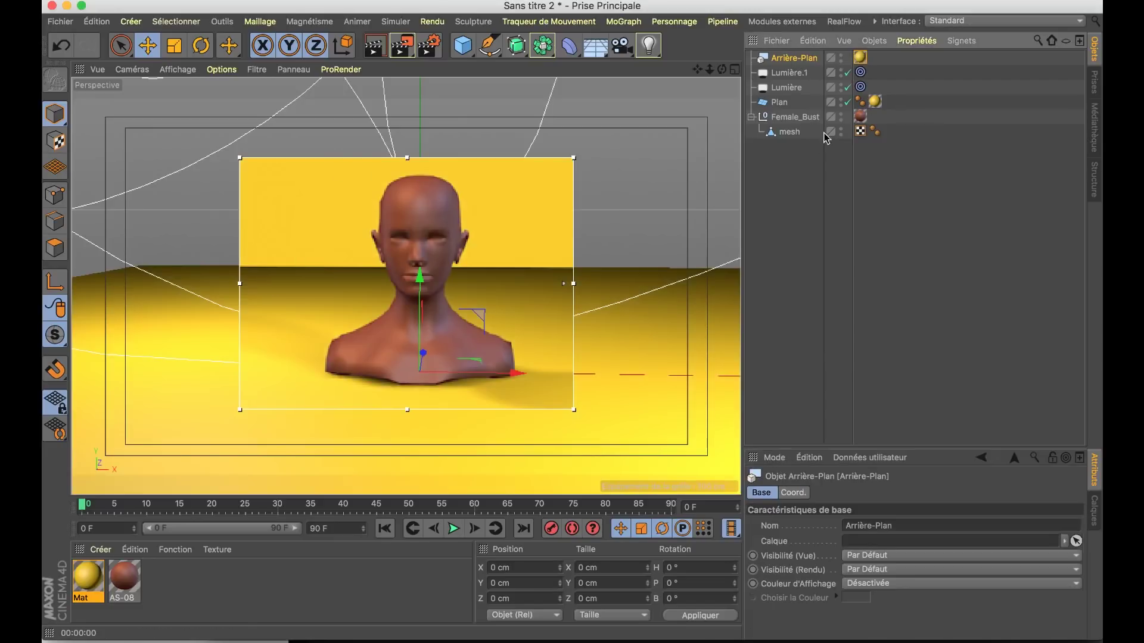
click(779, 102)
Add a compositing tag to the floor plane so it blends with the background.
right_click(779, 102)
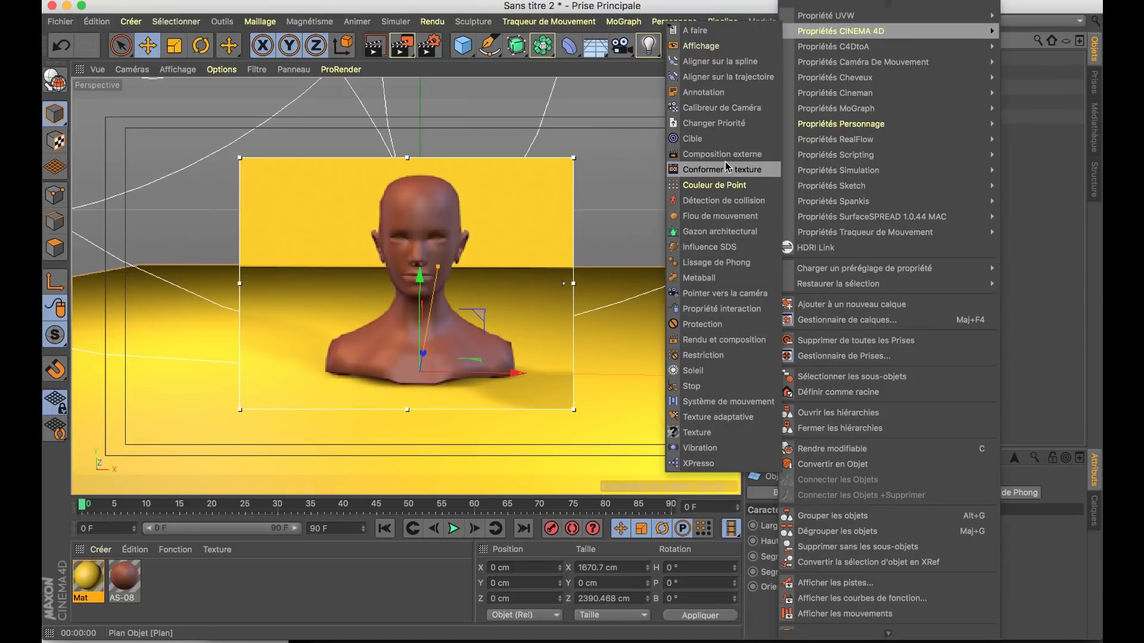
click(724, 339)
drag(954, 422, 960, 284)
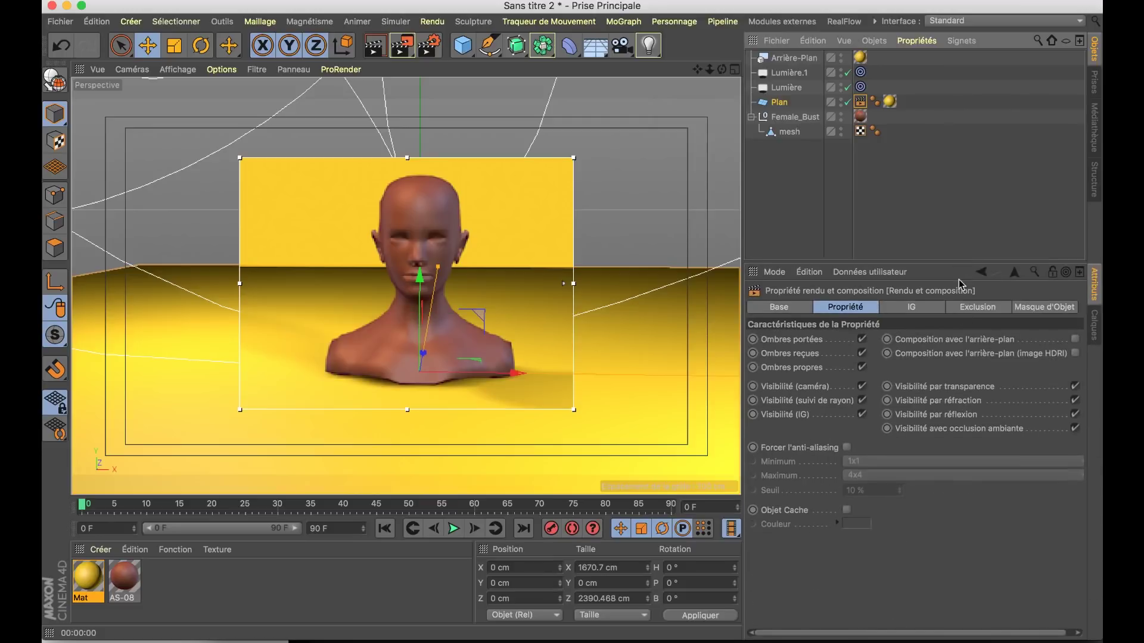
drag(970, 633, 979, 633)
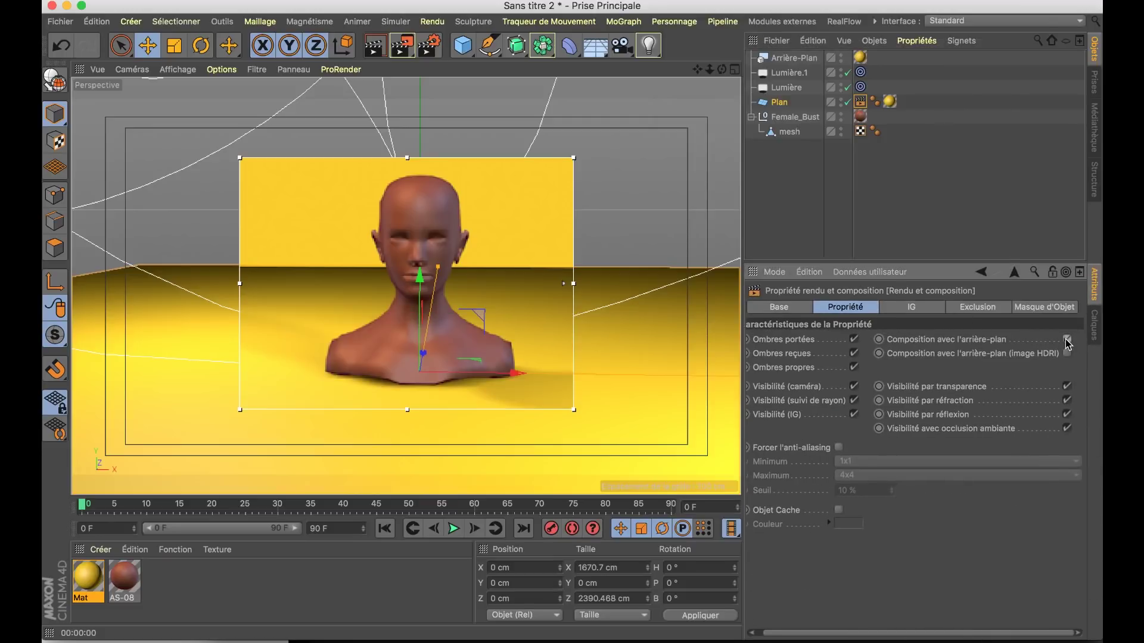
Open Réglages de rendu and move the window beside the bust.
click(617, 150)
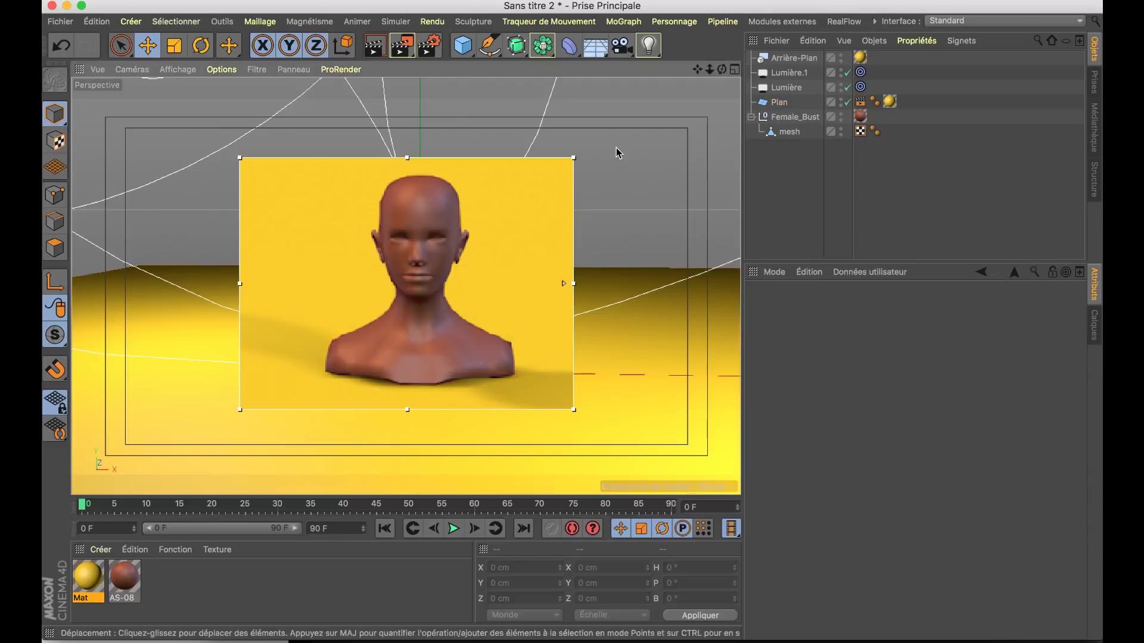
alt+drag(424, 311, 426, 309)
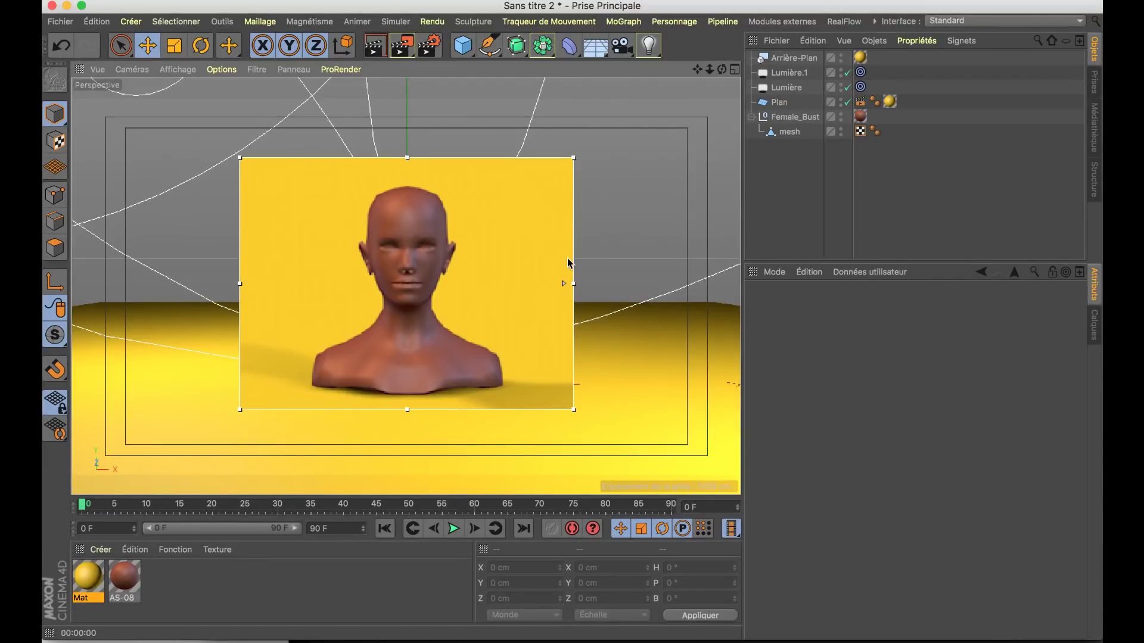
click(429, 46)
mouse_move(384, 8)
mouse_down()
mouse_move(536, 42)
mouse_move(798, 31)
mouse_up()
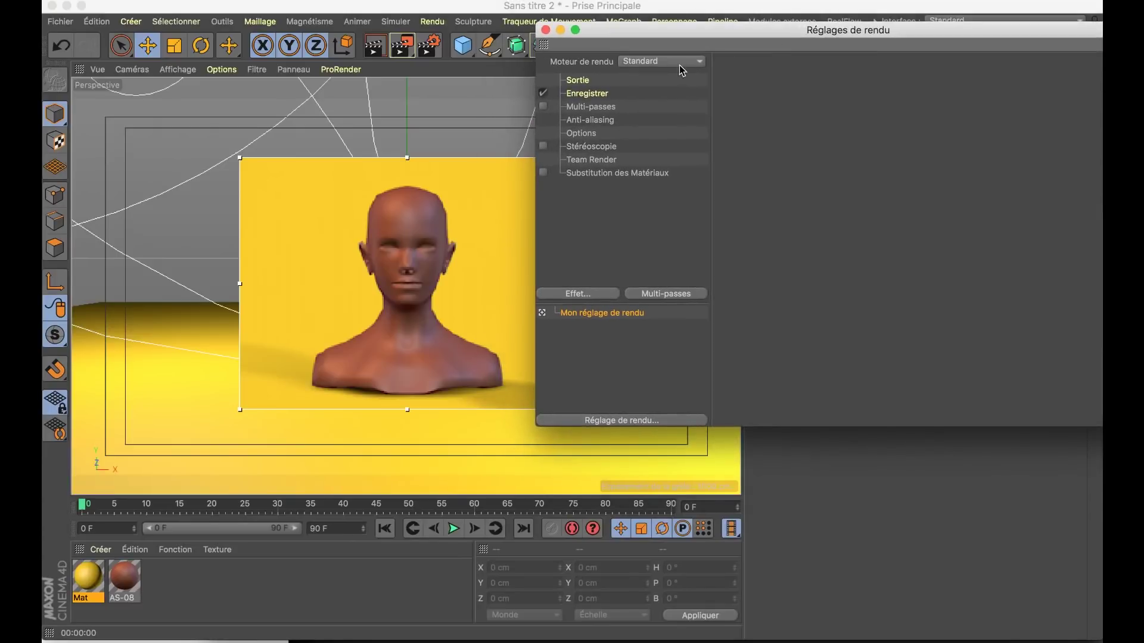
Add a Sketch and Toon effect to the render settings and resize the window.
click(587, 294)
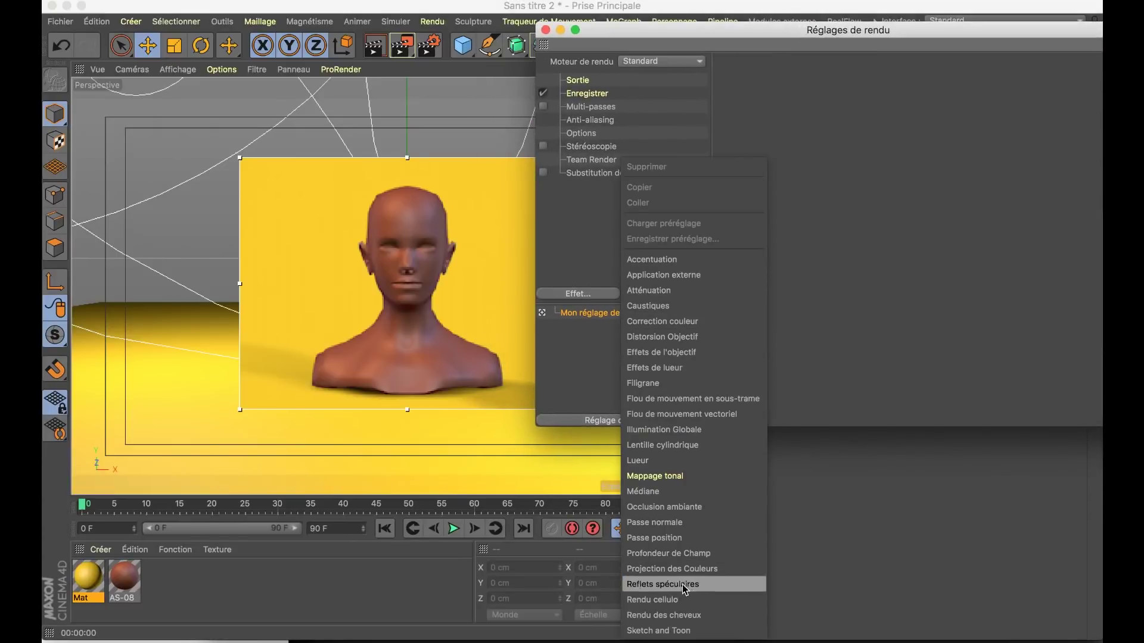
click(683, 634)
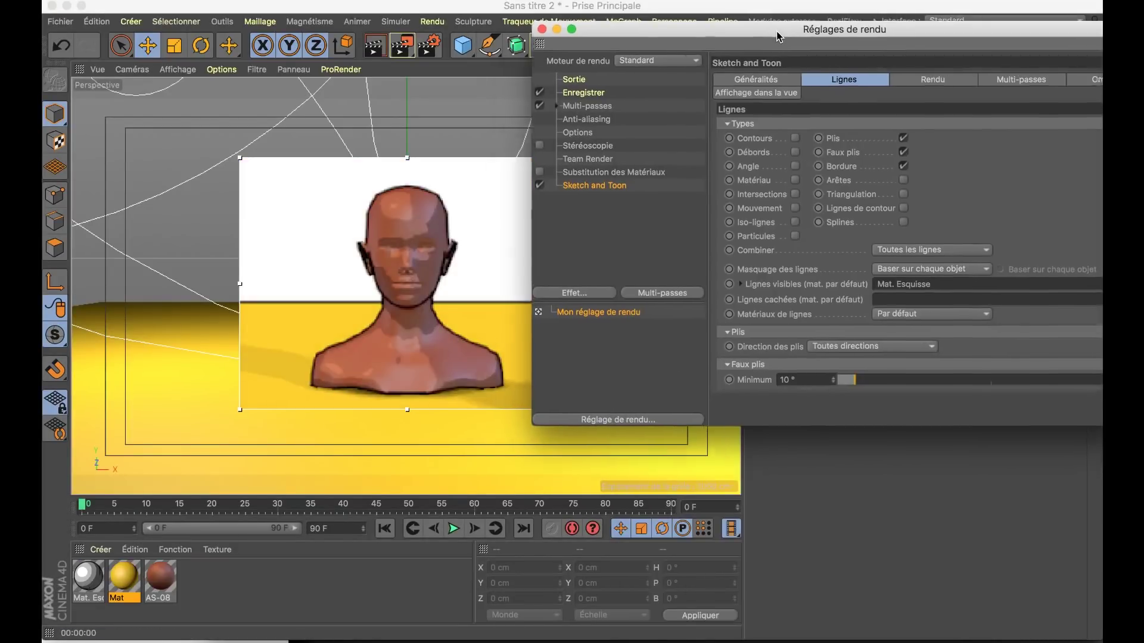
drag(776, 31, 720, 13)
drag(475, 173, 603, 173)
drag(897, 17, 855, 20)
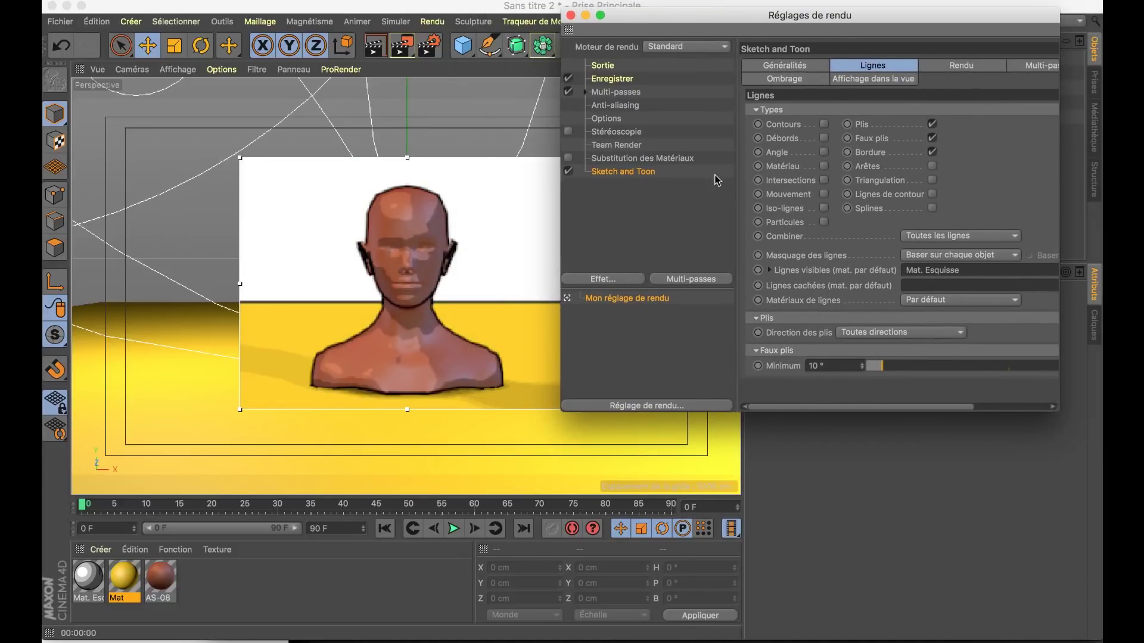
Set Sketch and Toon lines to Contours and Plis, with Faux plis off.
click(824, 125)
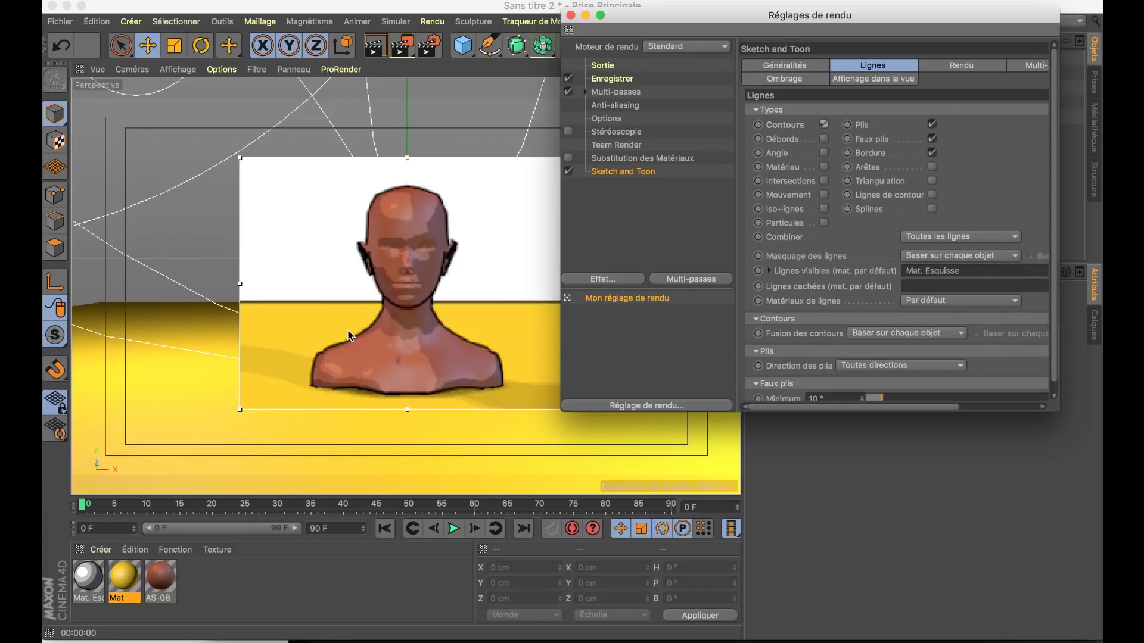
click(932, 139)
click(932, 153)
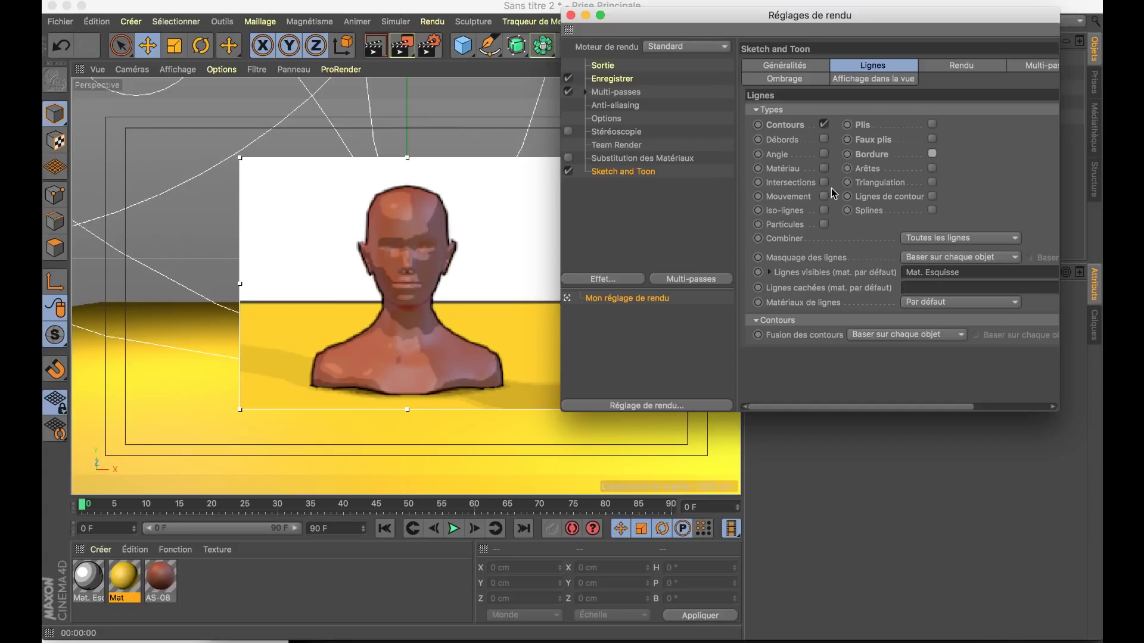
click(933, 125)
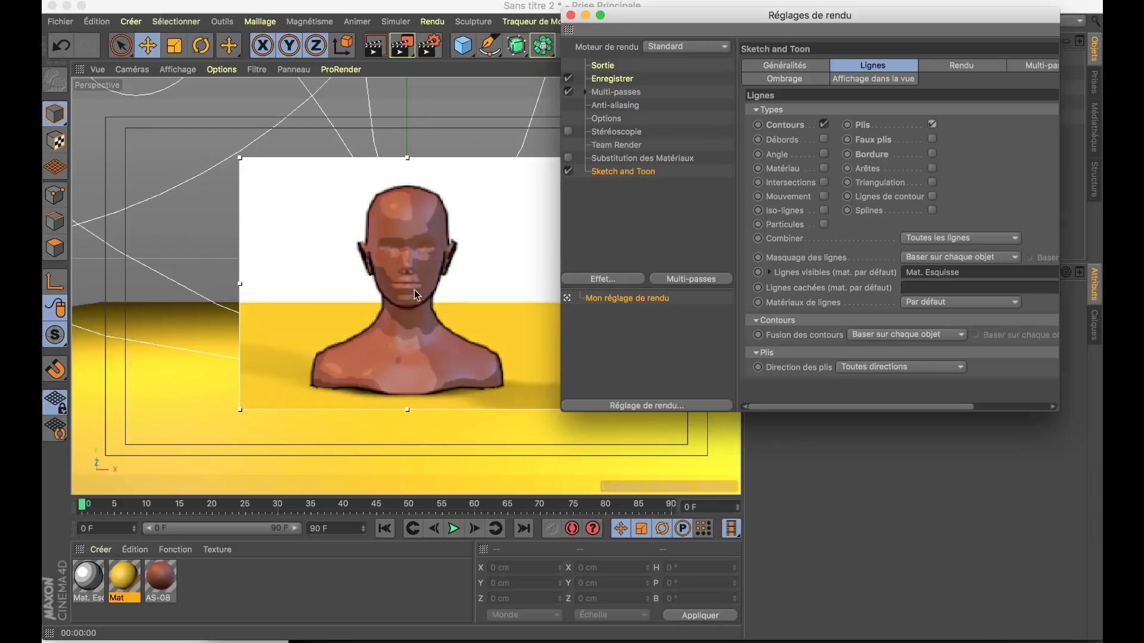
alt+drag(416, 293, 489, 294)
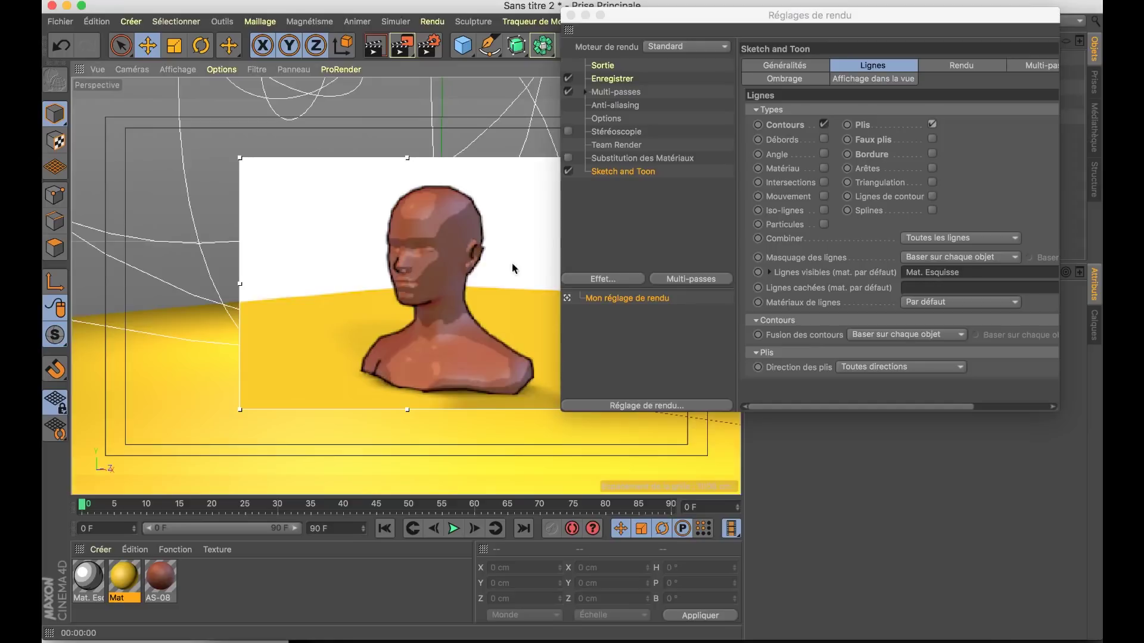
click(931, 155)
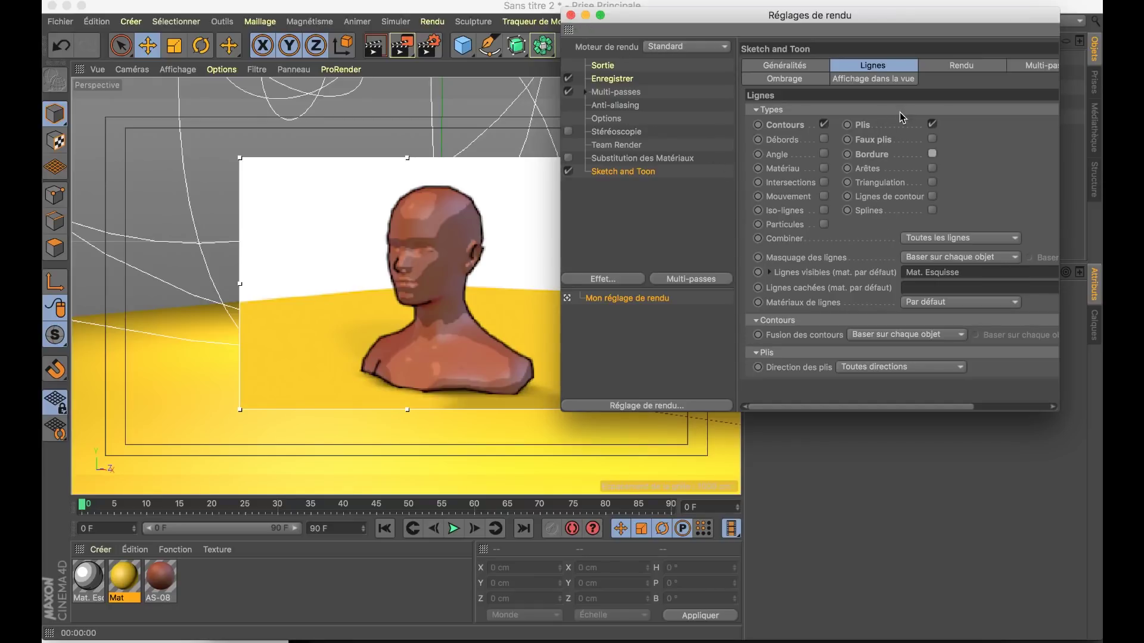
Set the Sketch and Toon Ombrage background to Désactiver, then close Réglages de rendu.
click(973, 70)
click(786, 80)
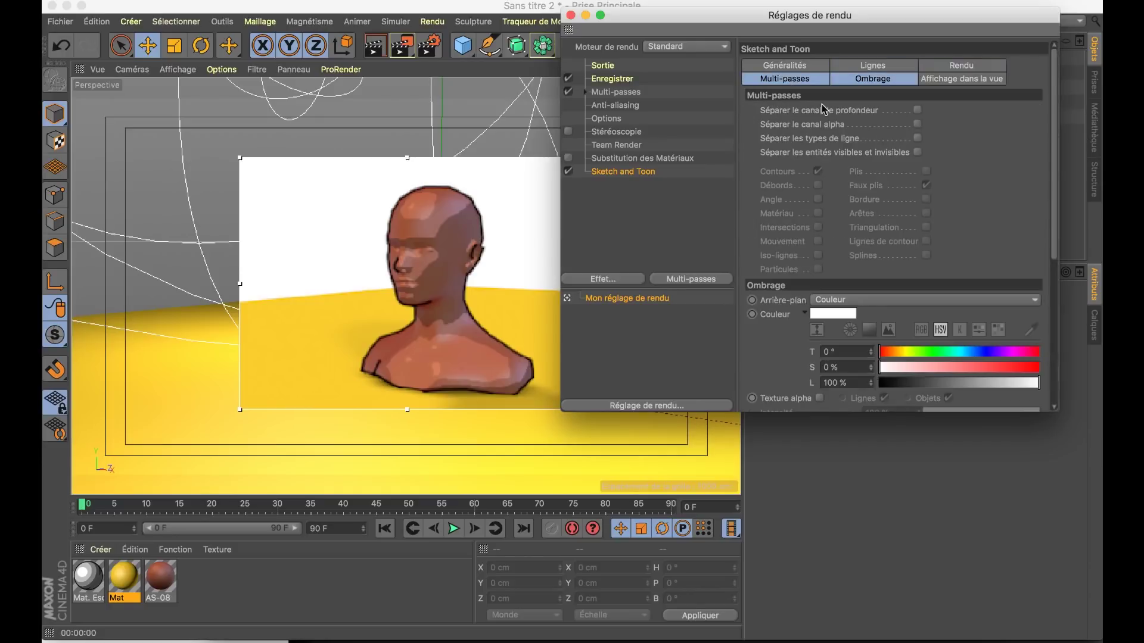
click(856, 81)
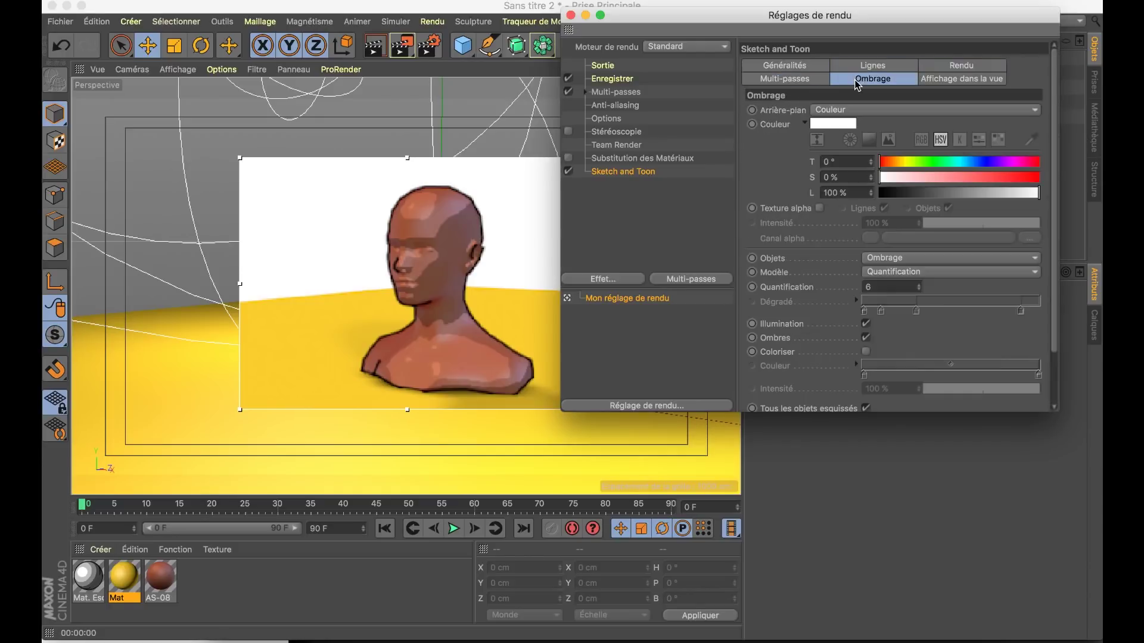
click(814, 113)
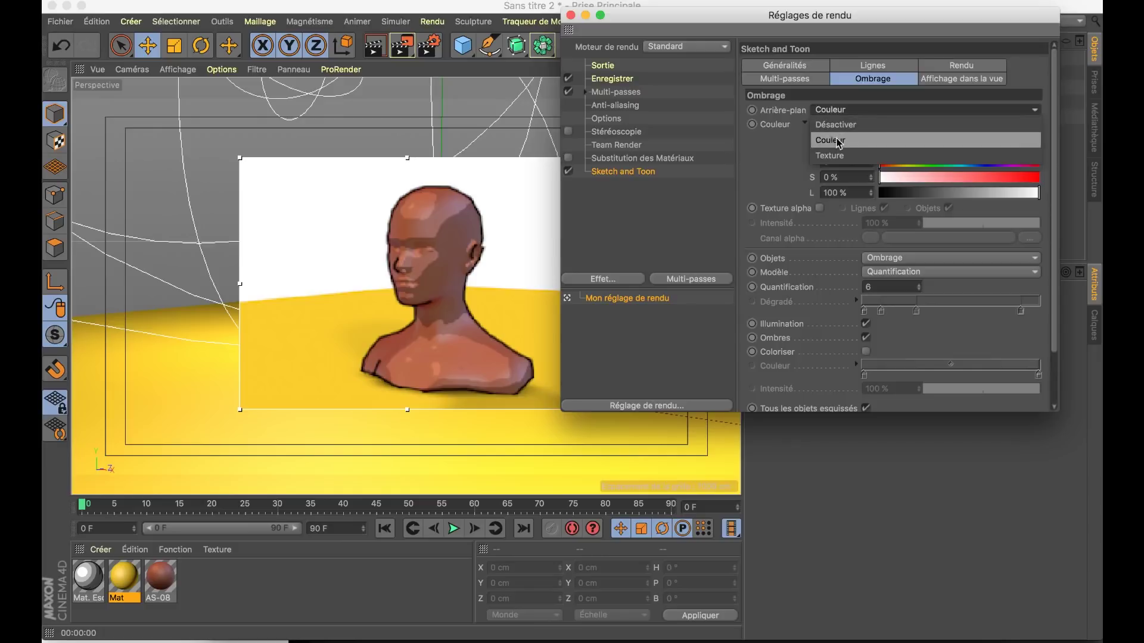
click(833, 155)
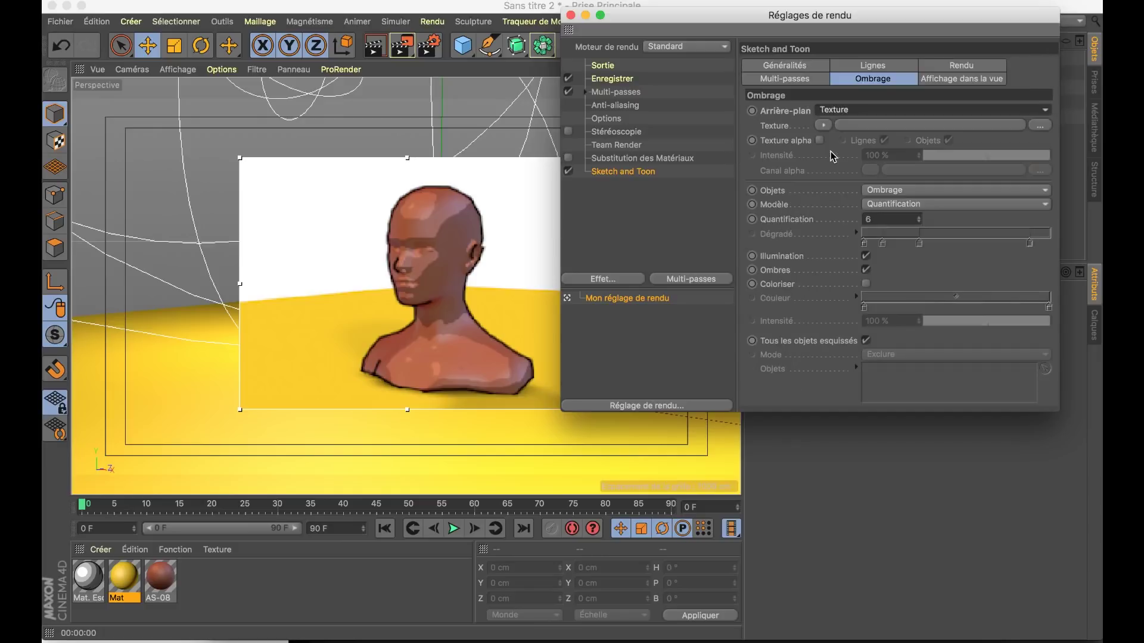
click(847, 111)
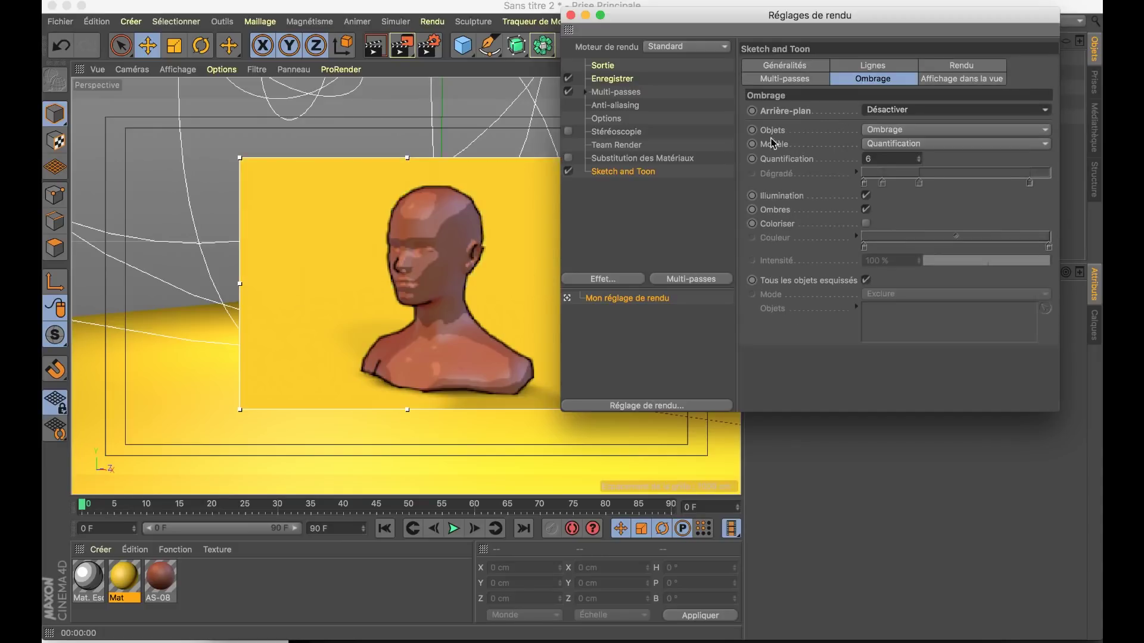
click(570, 15)
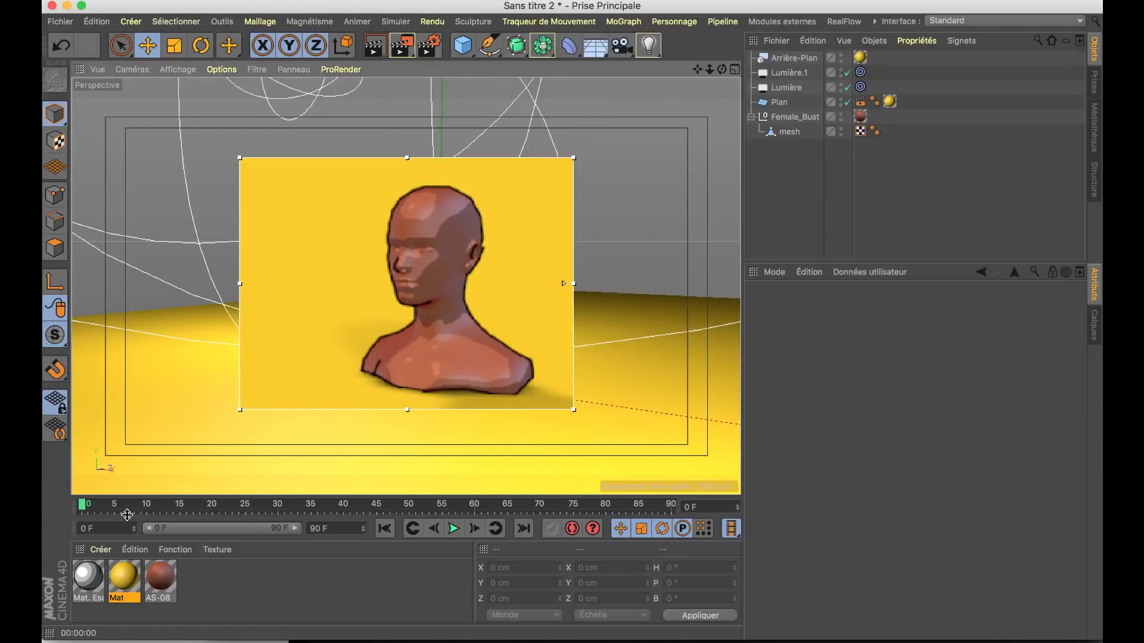
Check Mat. Esquisse, orbit to a front view, then select the AS-08 material.
click(95, 576)
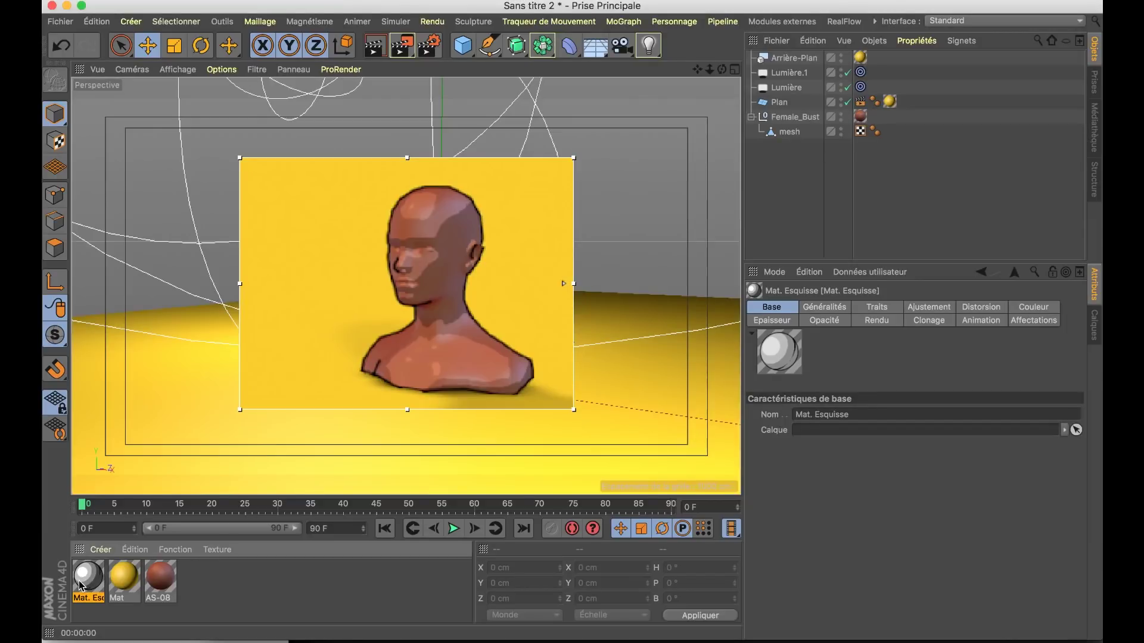
mouse_move(480, 351)
alt+mouse_down()
mouse_move(504, 345)
mouse_move(422, 339)
mouse_move(464, 335)
alt+mouse_up()
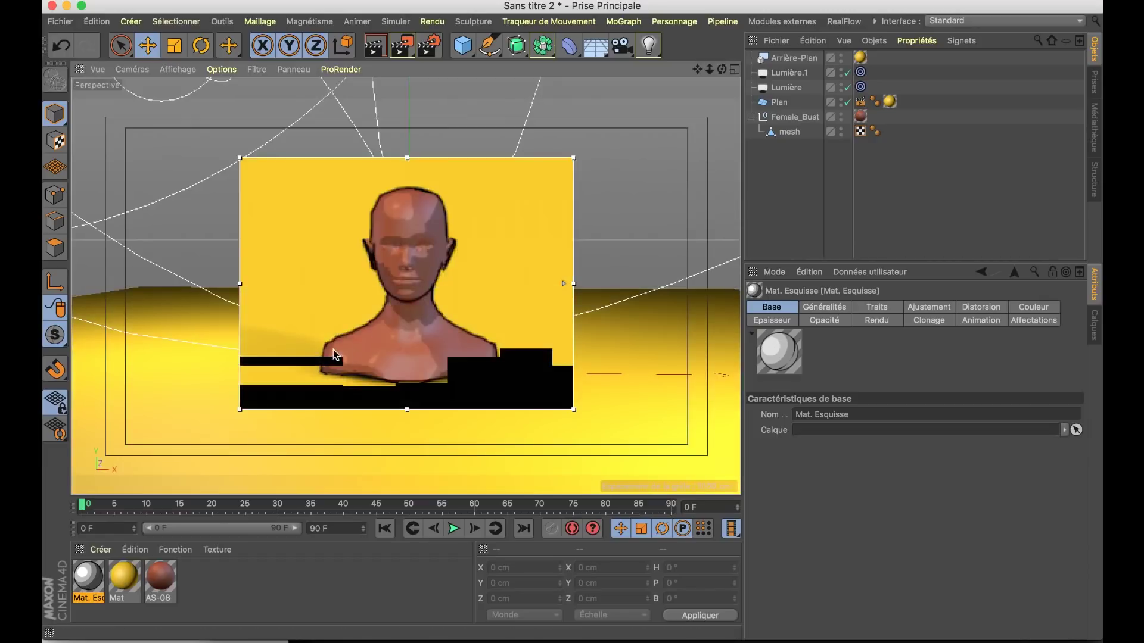
click(562, 288)
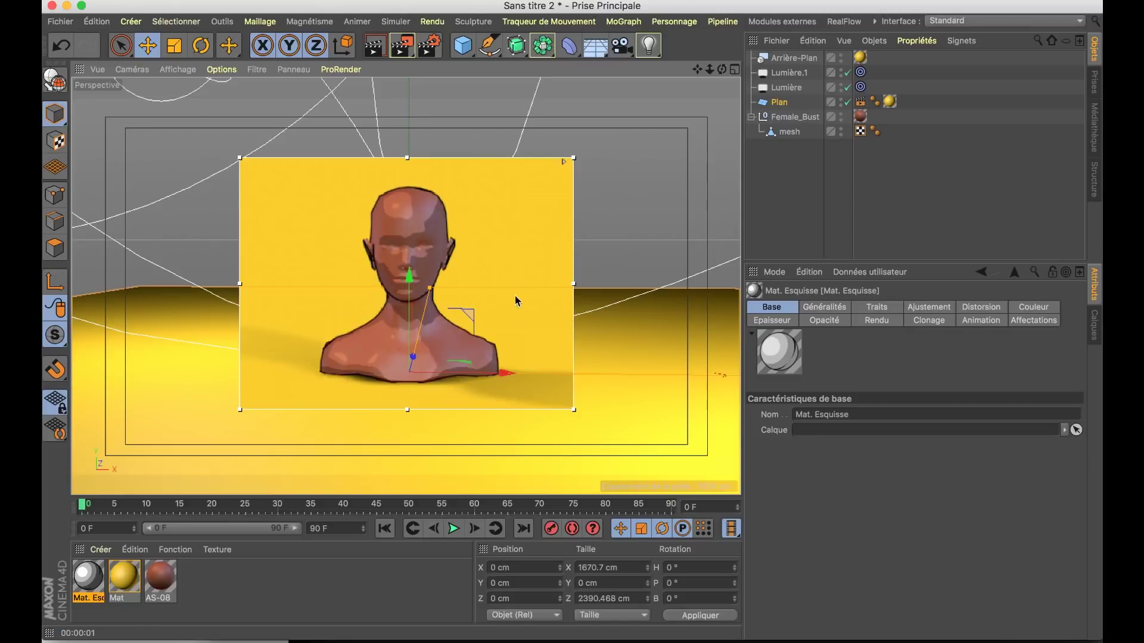
click(168, 581)
In the AS-08 material, disable Réflexion and Luminescence, keeping only the Couleur channel.
double_click(161, 578)
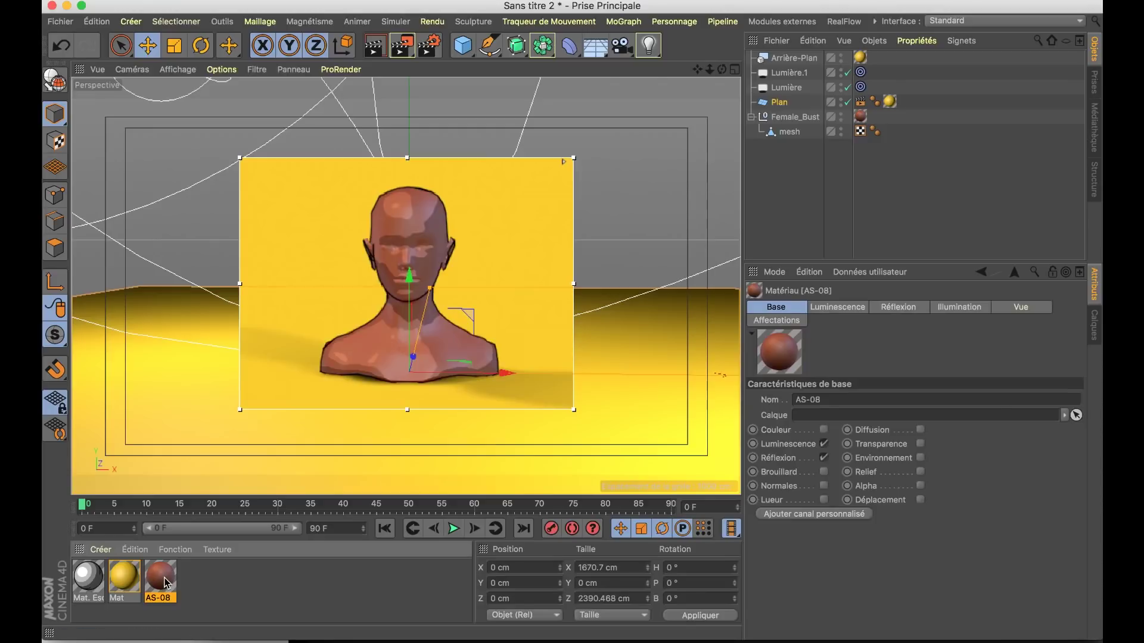
drag(425, 99, 778, 164)
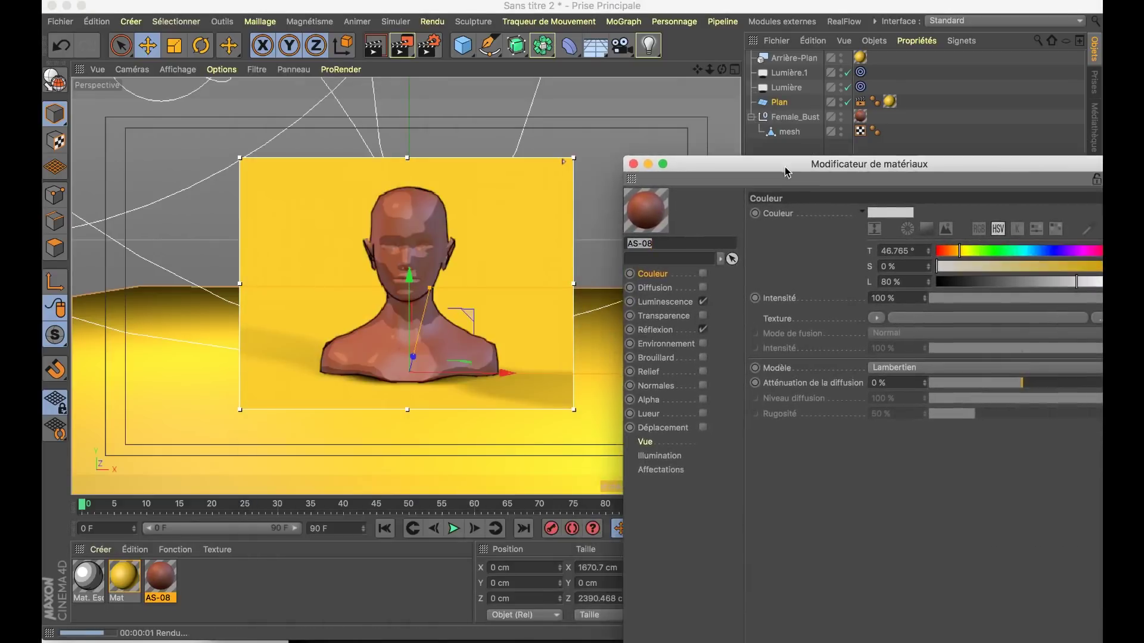
click(695, 328)
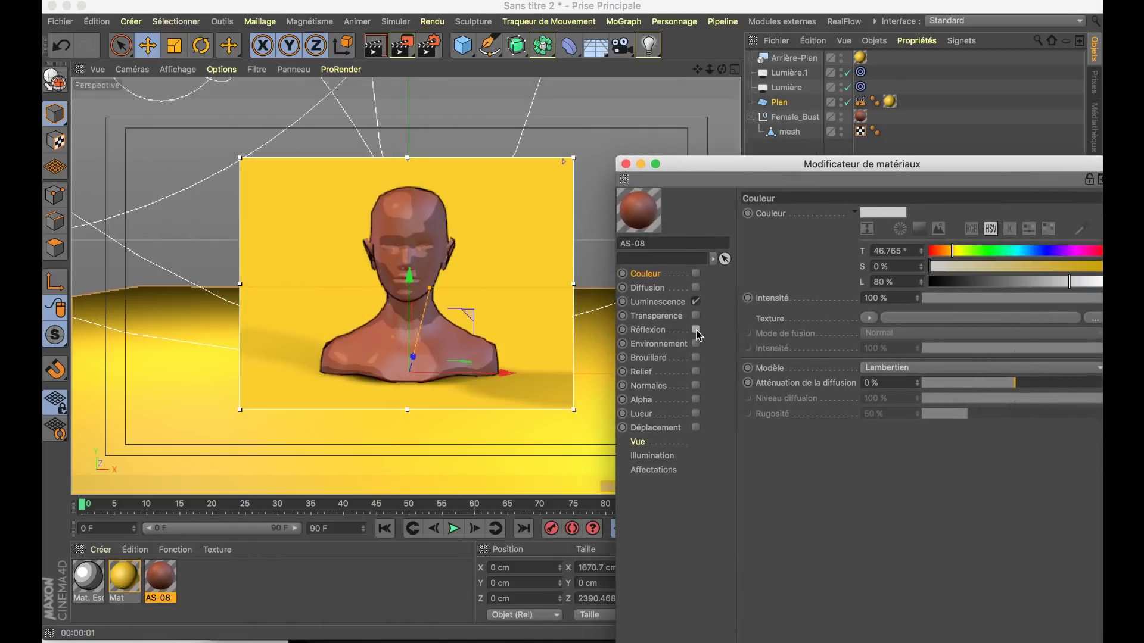
click(695, 301)
click(695, 273)
drag(832, 168, 792, 144)
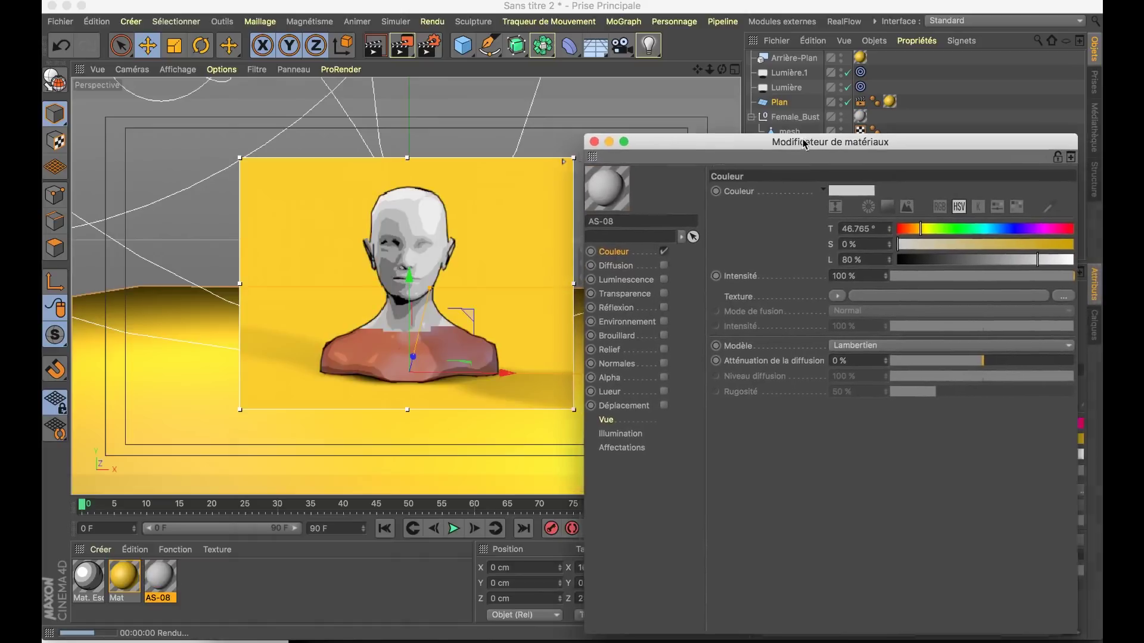
click(827, 294)
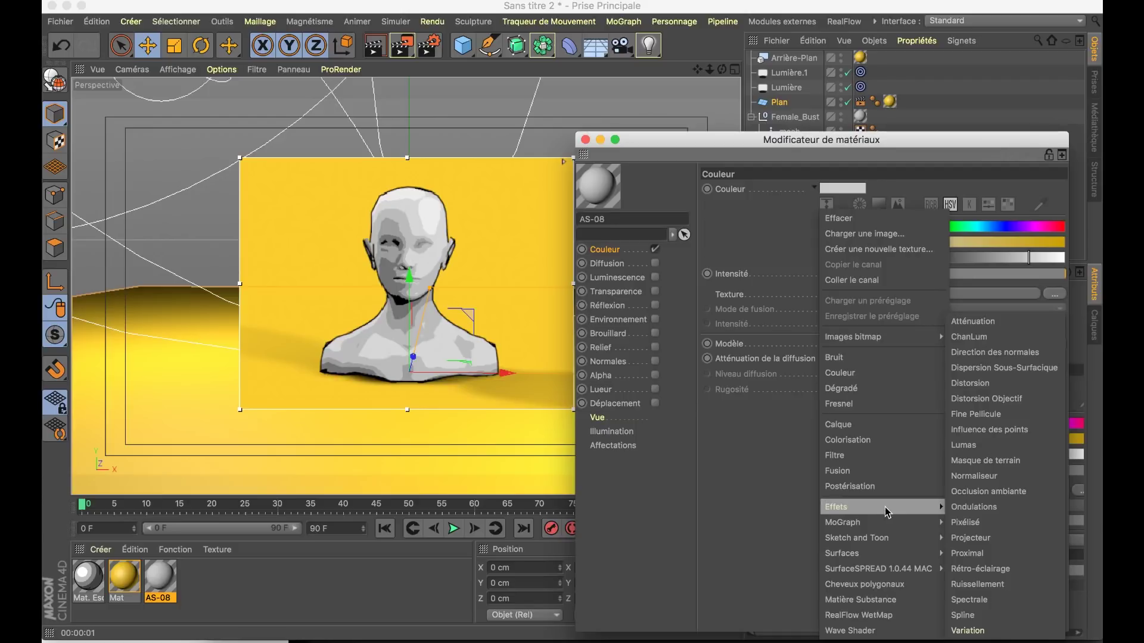
mouse_move(858, 538)
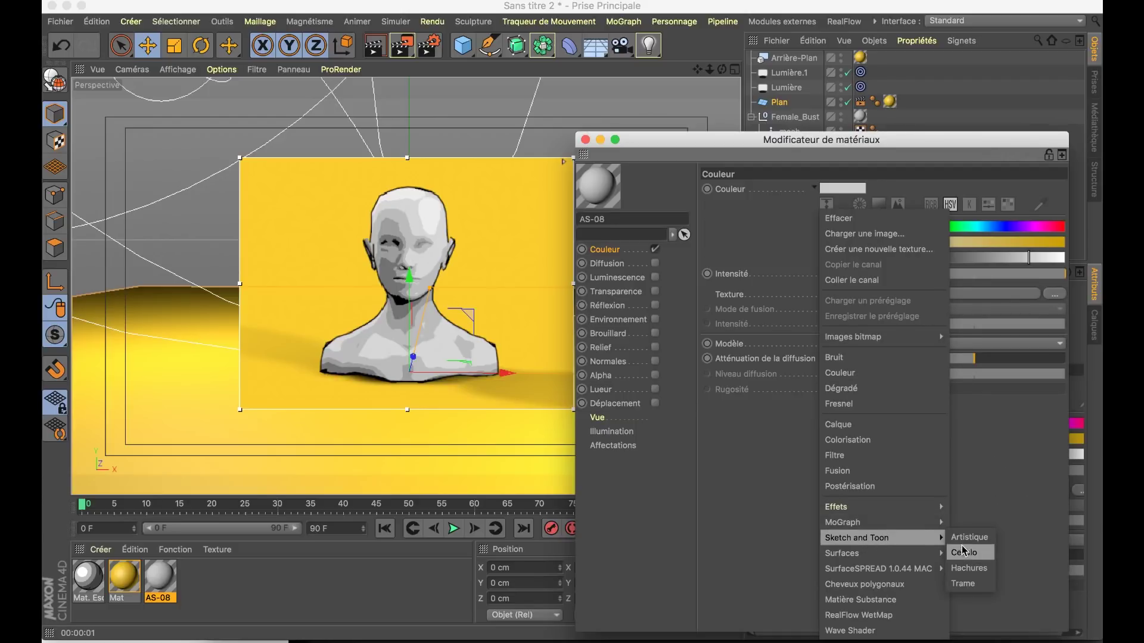
Use a Cellulo shader as AS-08's colour texture and widen its Diffusion light band.
click(964, 552)
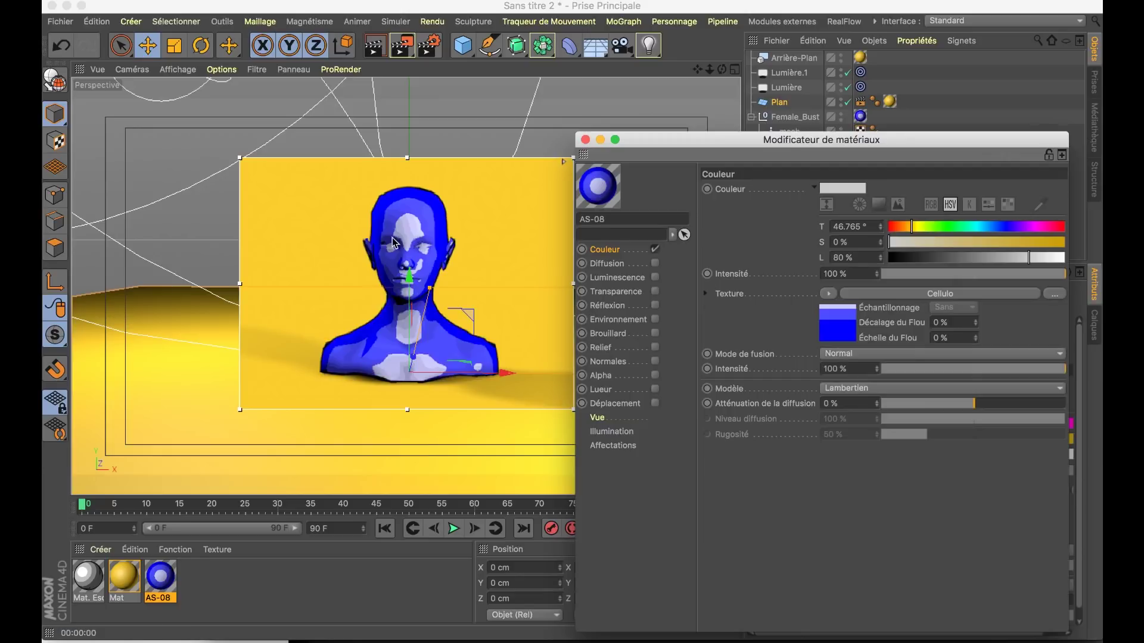
click(853, 295)
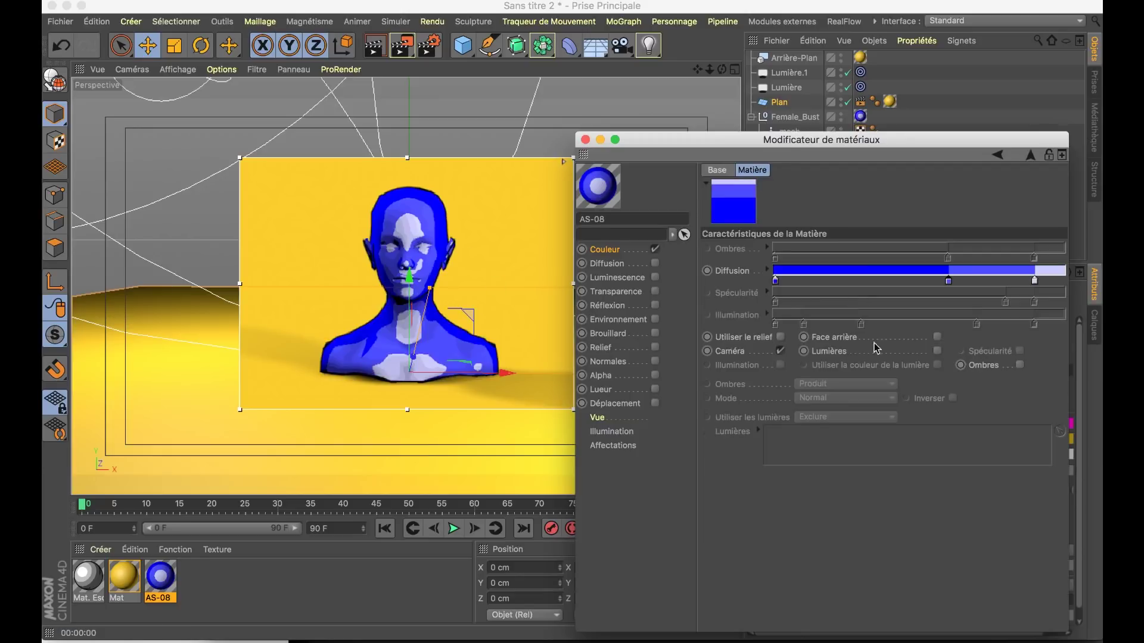
mouse_move(946, 280)
mouse_down()
mouse_move(1034, 286)
mouse_move(847, 281)
mouse_up()
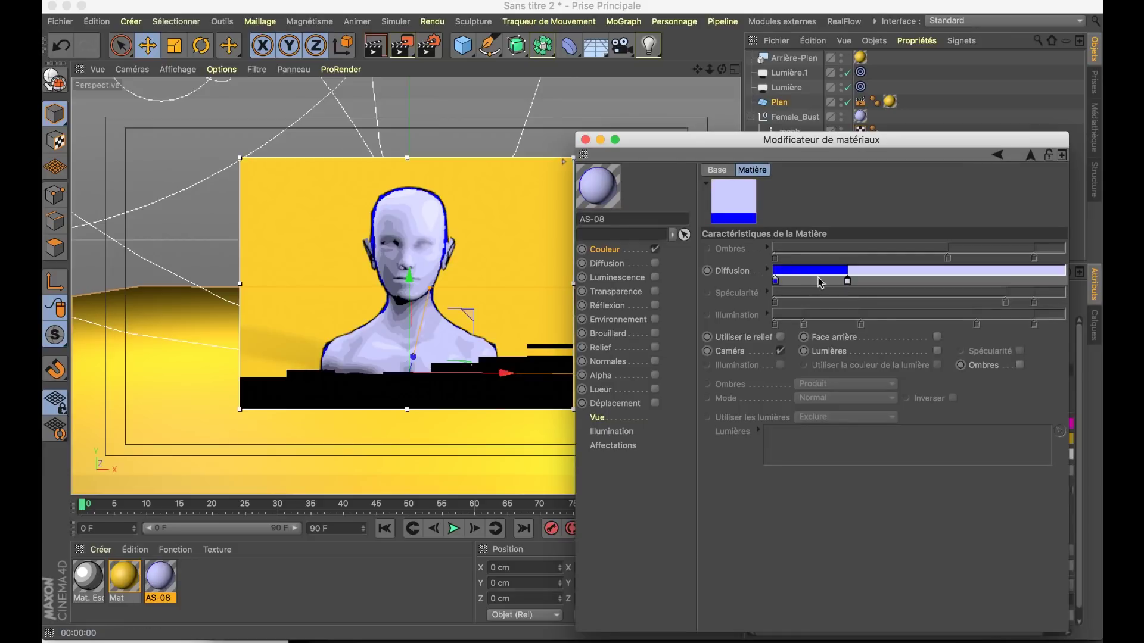
click(585, 139)
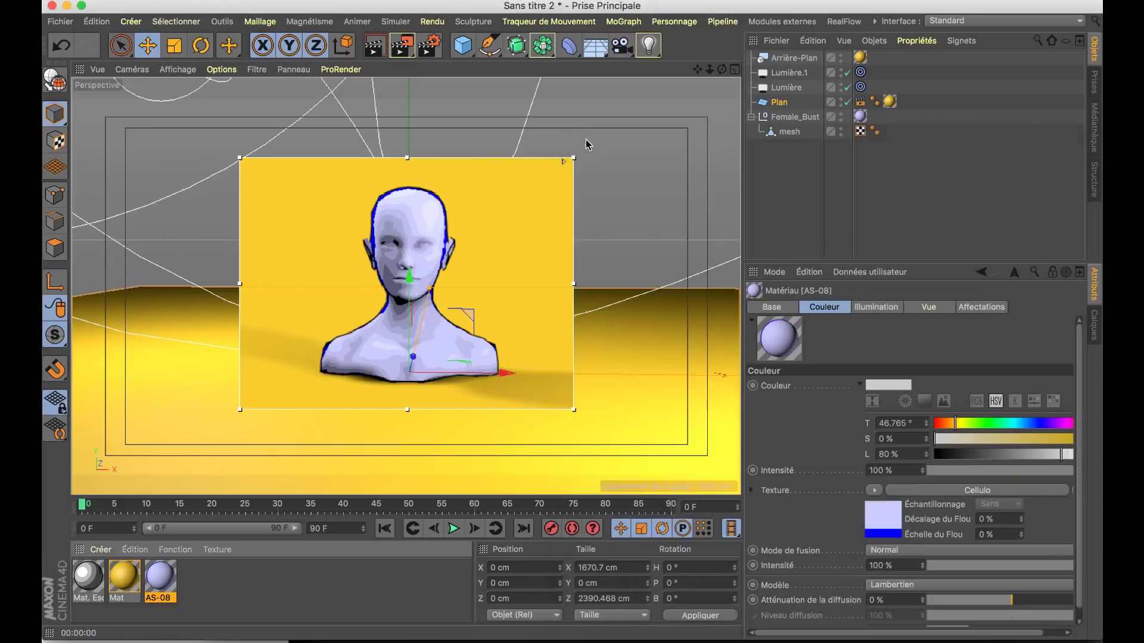
Add a Style d'esquisse tag to the mesh; apply AS-08 to Female_Bust, then undo it.
click(786, 134)
right_click(788, 136)
mouse_move(842, 186)
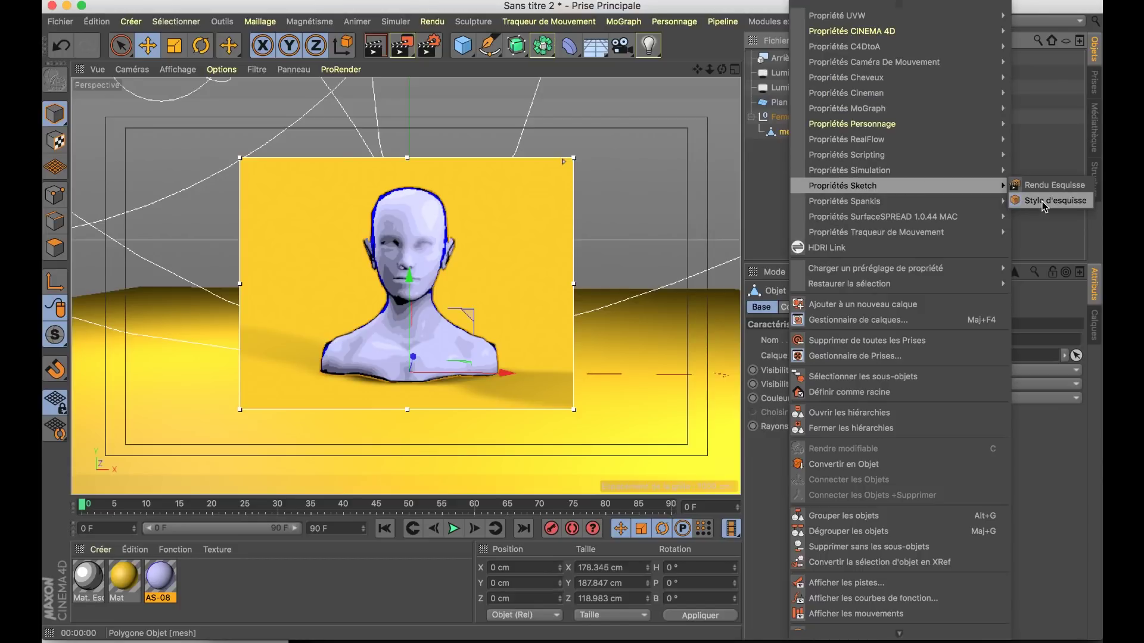
click(1042, 201)
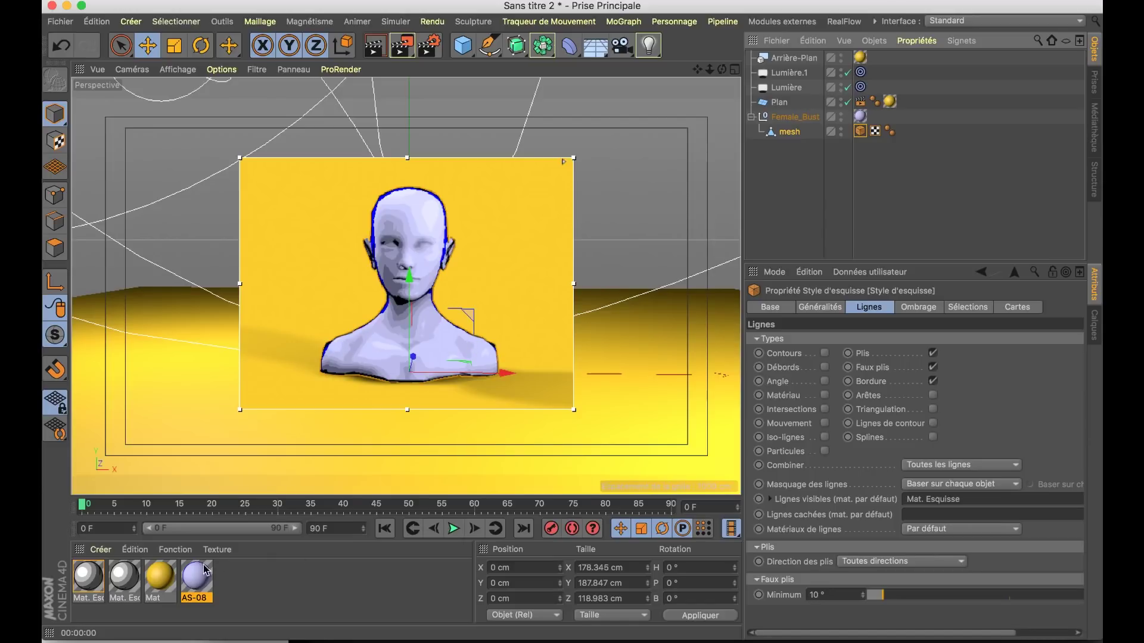
drag(197, 578, 865, 122)
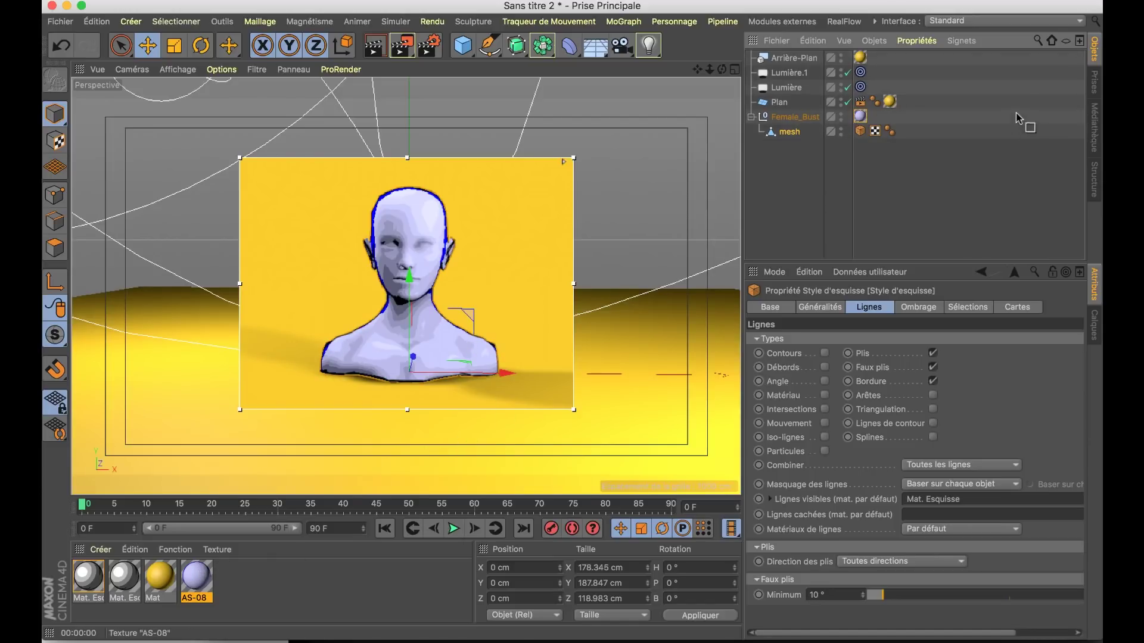
key(ctrl+z)
key(ctrl+z)
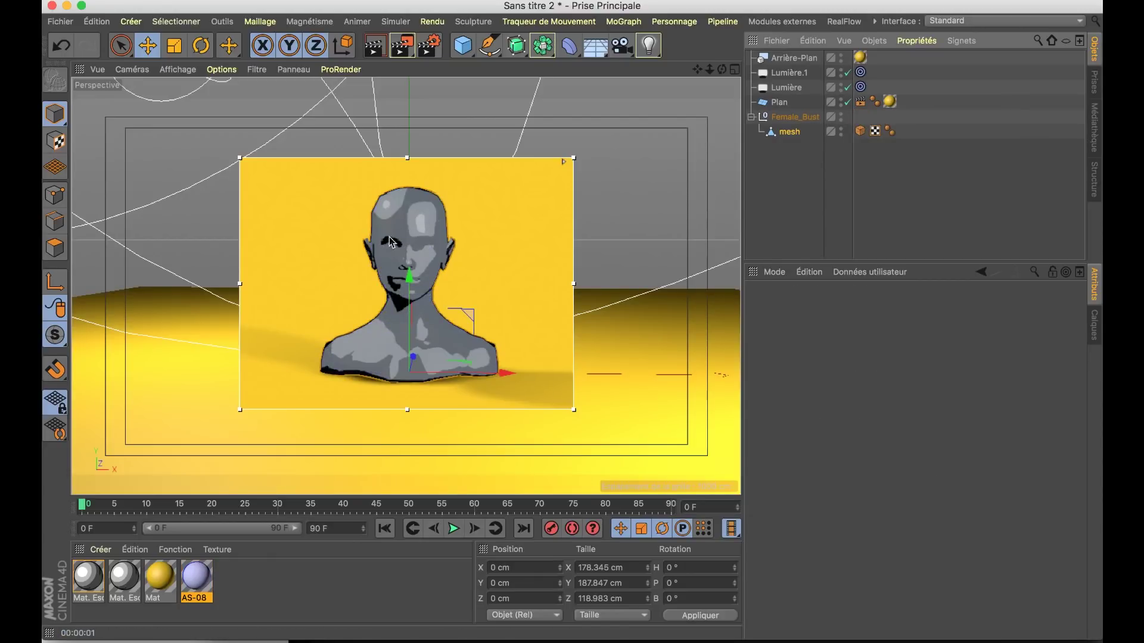
Wrap the bust mesh in a Surface de Subdivision to smooth it.
click(789, 132)
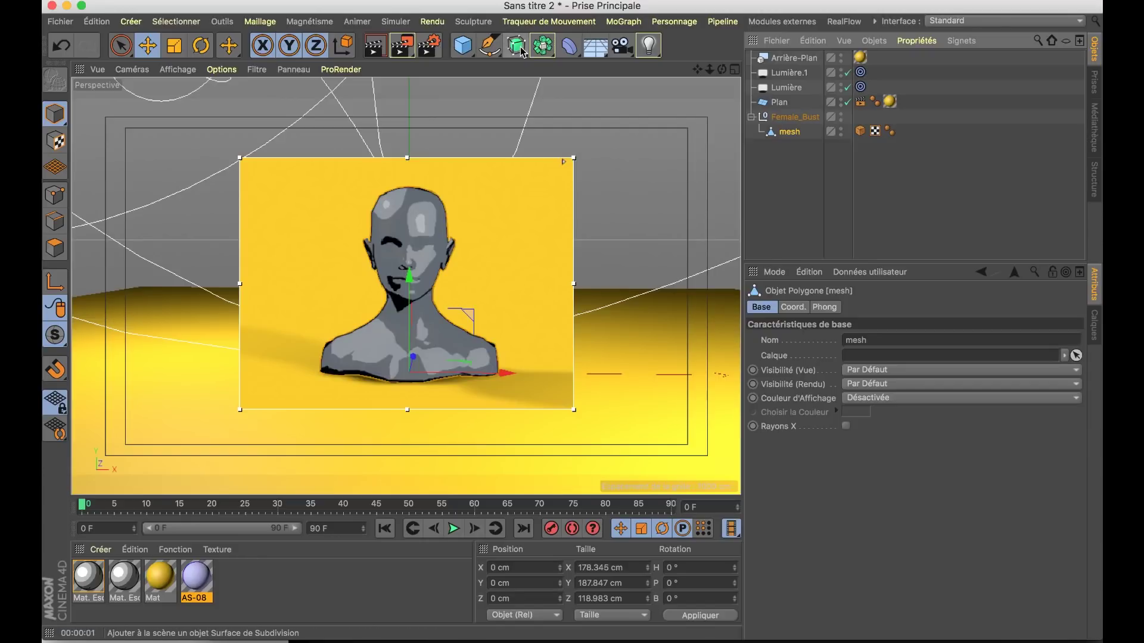
click(521, 52)
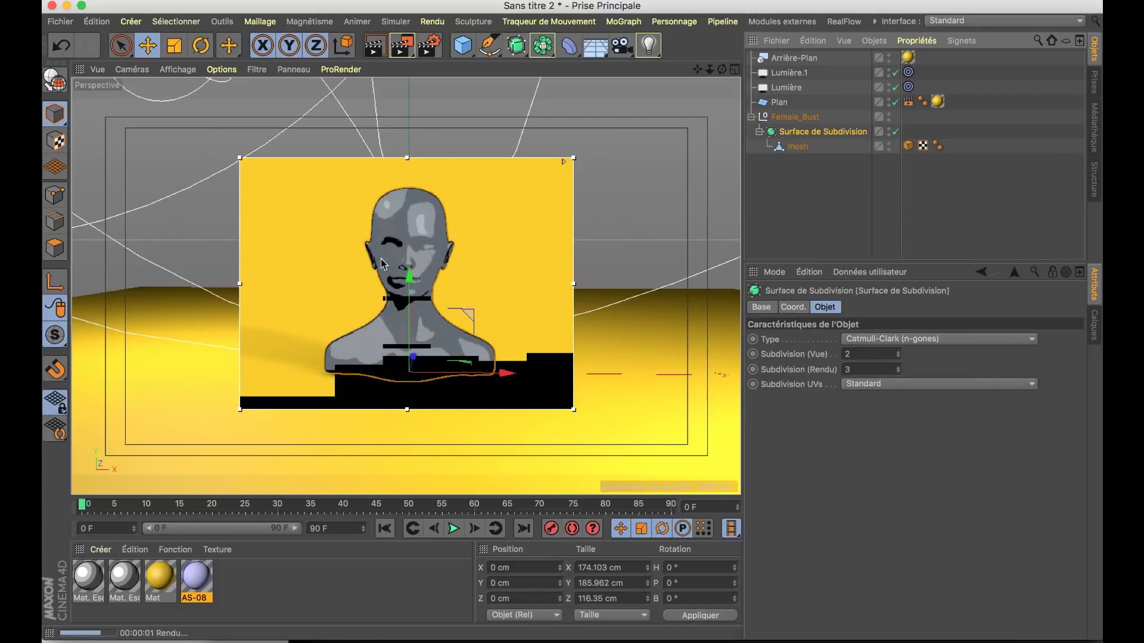
click(874, 169)
click(905, 148)
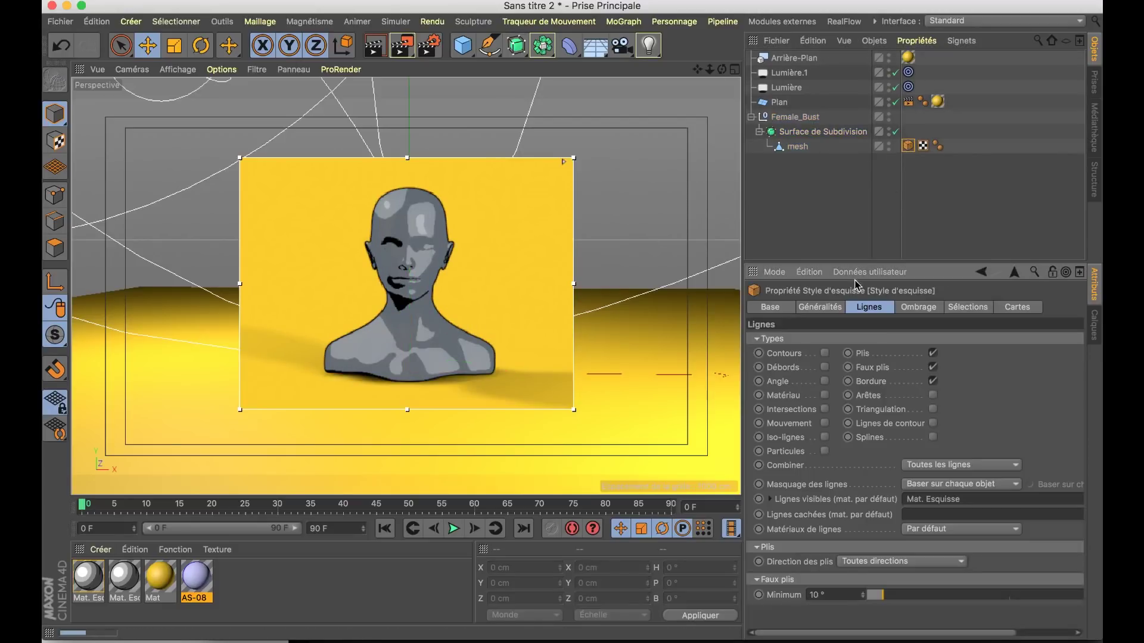
Make the Sketch Style tag draw Contours, Plis and Faux plis lines with Bordure off.
drag(874, 259, 874, 161)
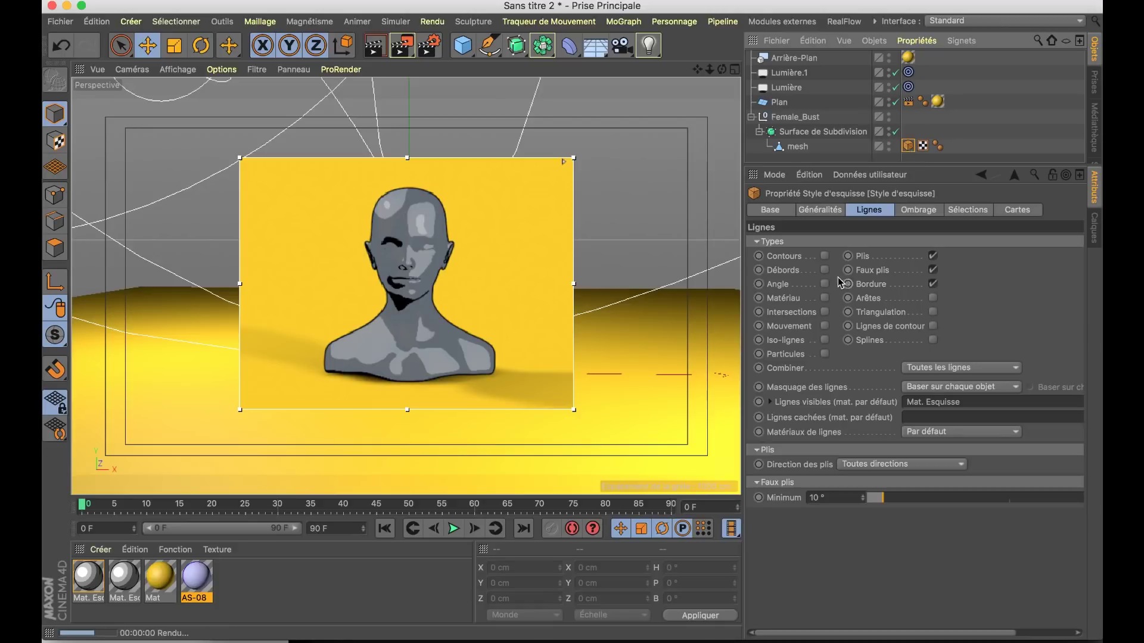
click(933, 256)
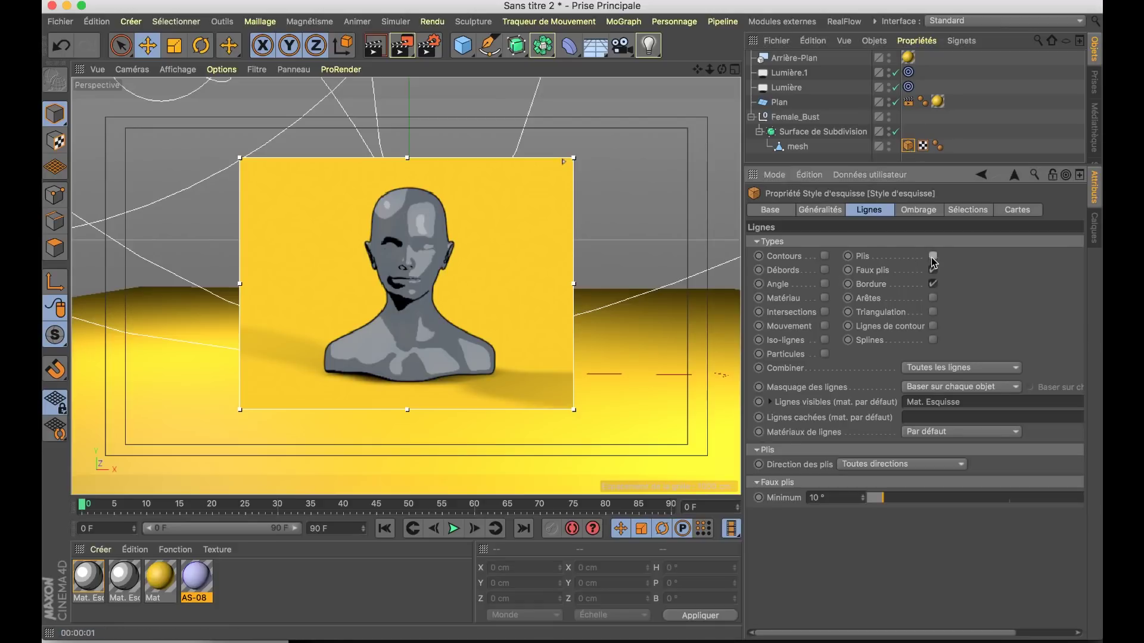
click(824, 257)
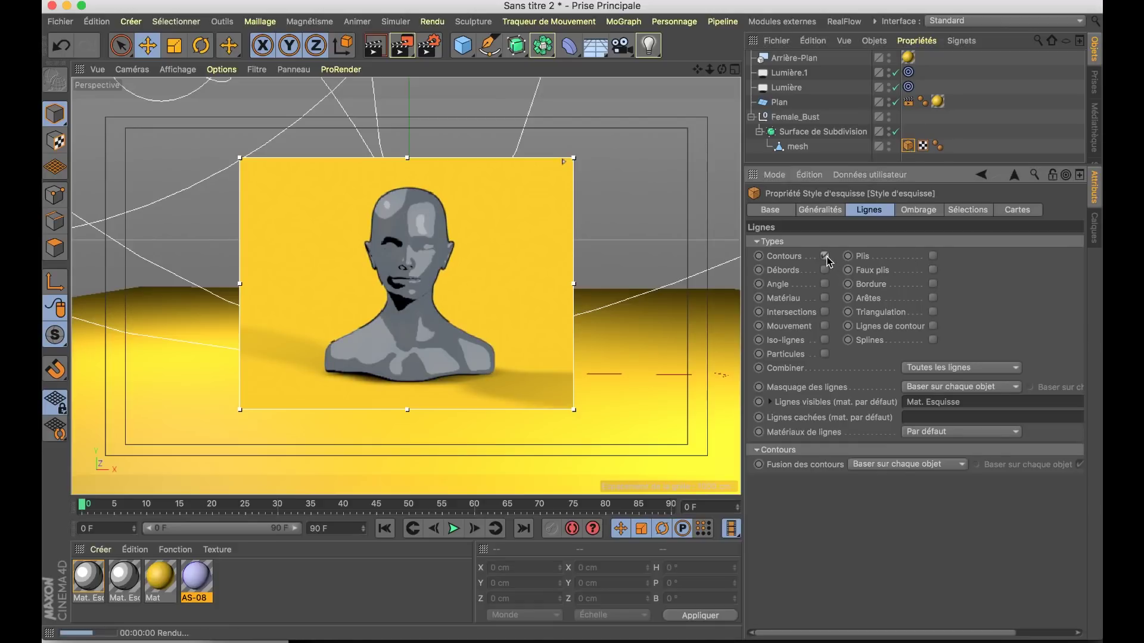
click(933, 271)
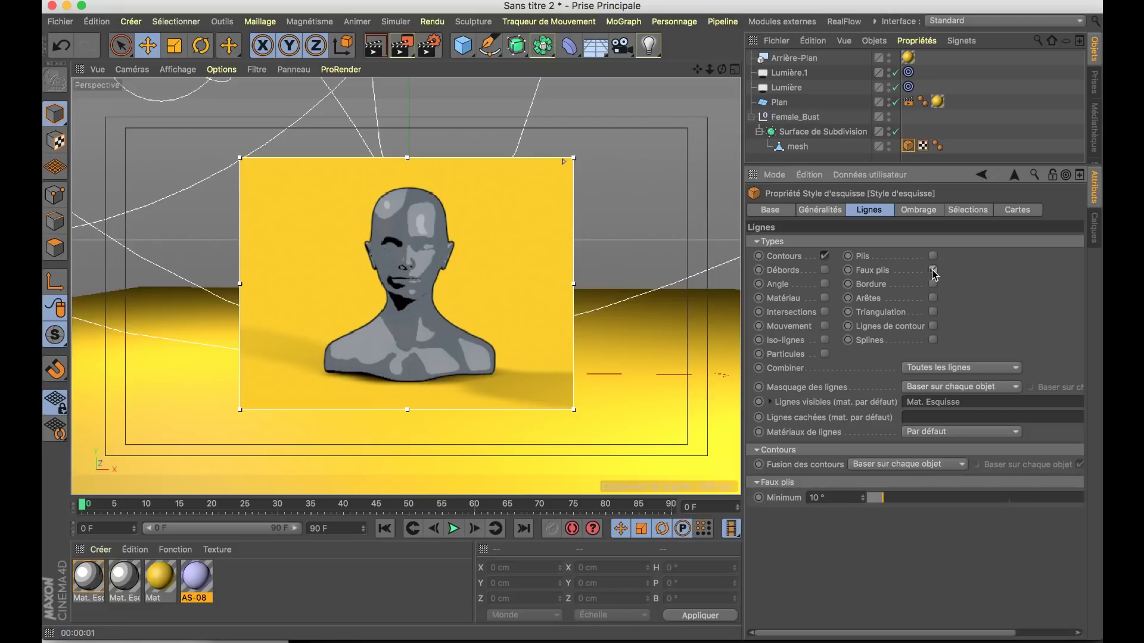
click(933, 256)
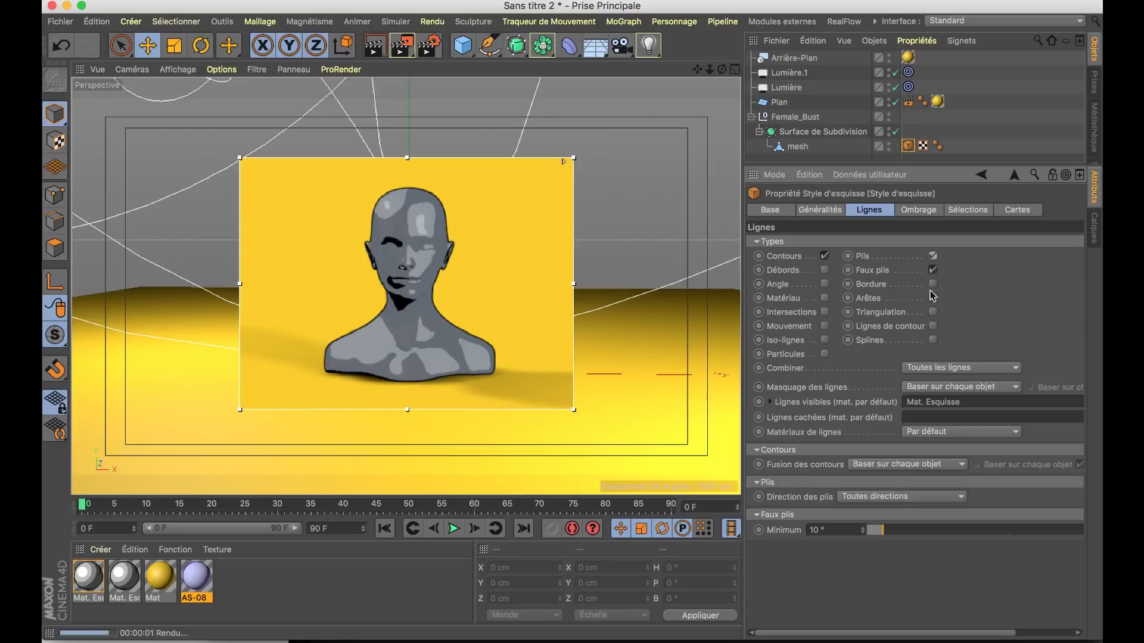
click(911, 213)
Activate sketch shading with Quantification 2, then apply AS-08 to the bust mesh.
click(823, 247)
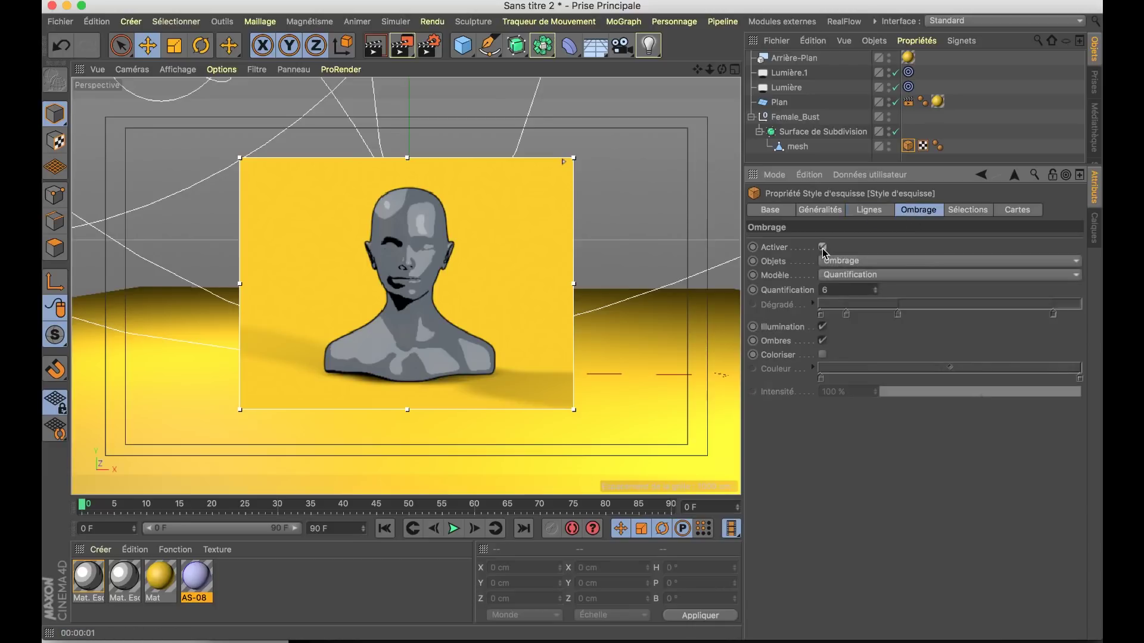
double_click(848, 290)
text(2)
key(Return)
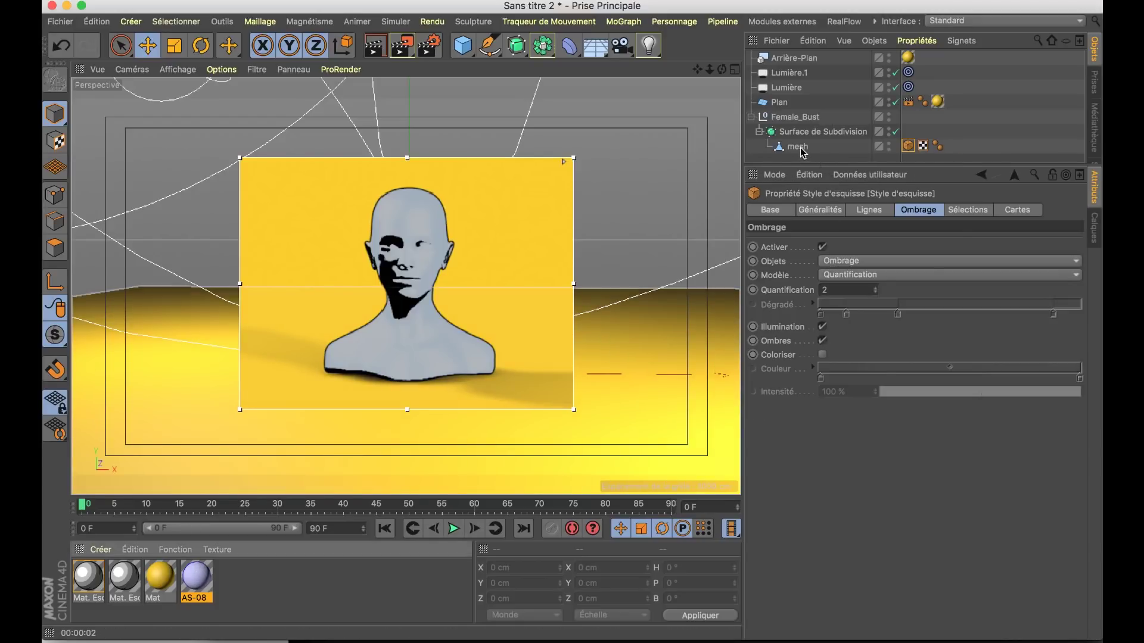
drag(802, 152, 799, 147)
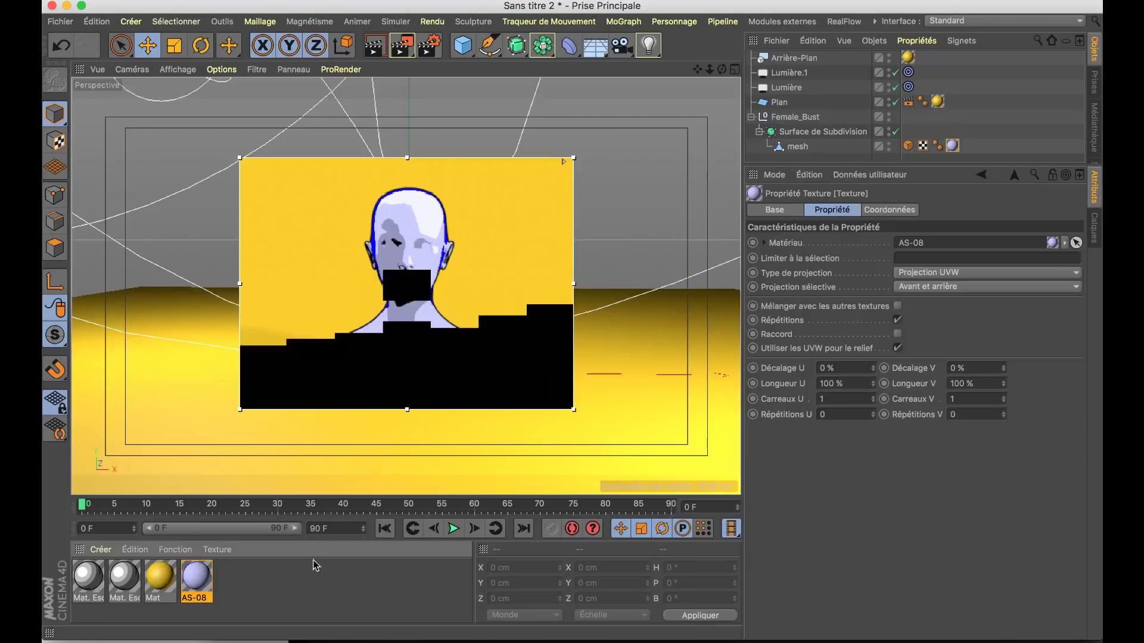
In AS-08's Cellulo shader, uncheck Caméra, enable Ombres, and narrow the shadow gradient's black band.
double_click(197, 579)
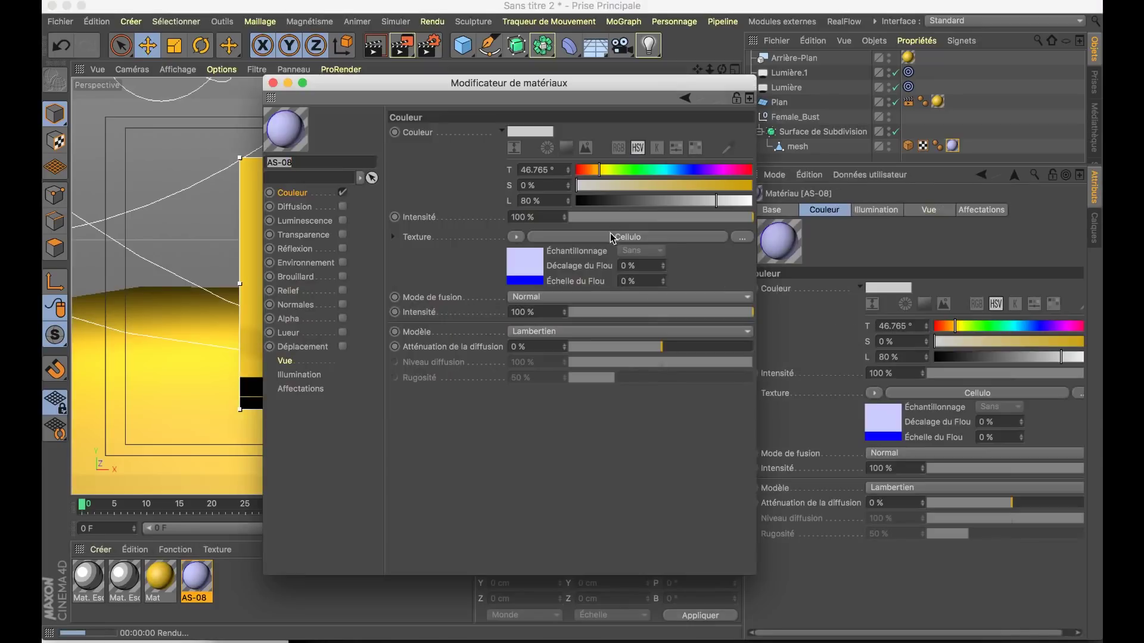
click(598, 237)
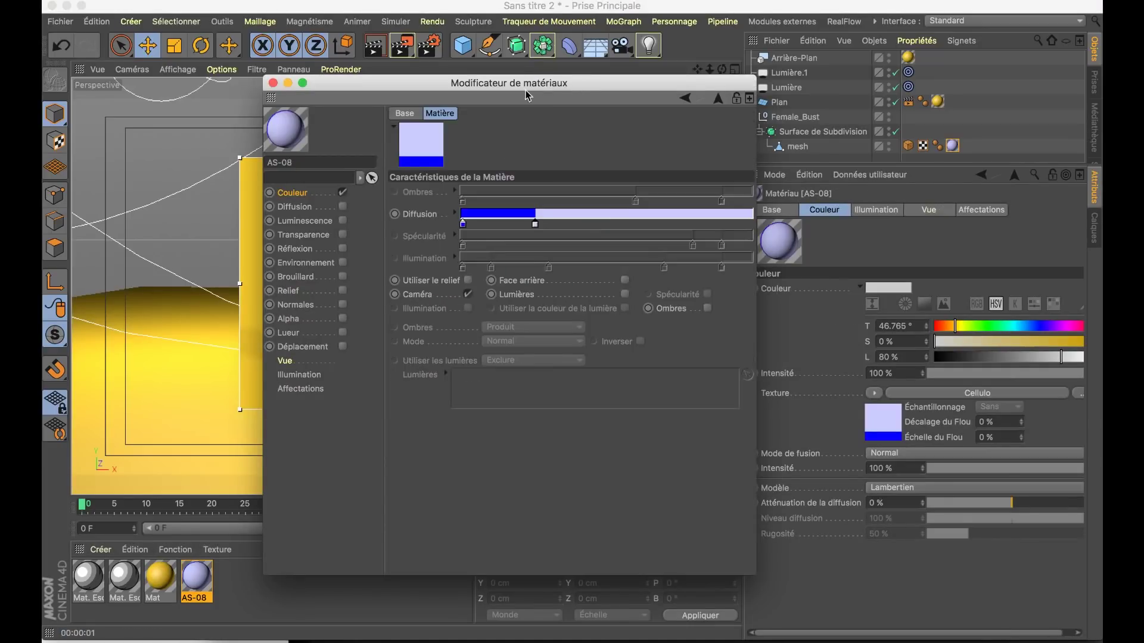
drag(526, 92, 847, 81)
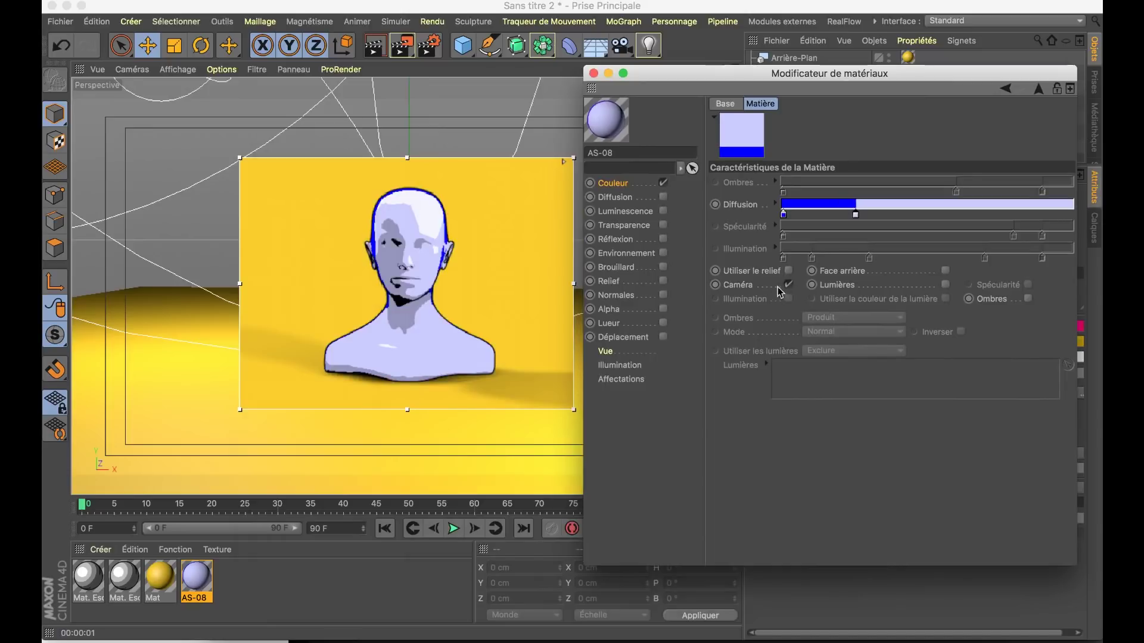
click(788, 285)
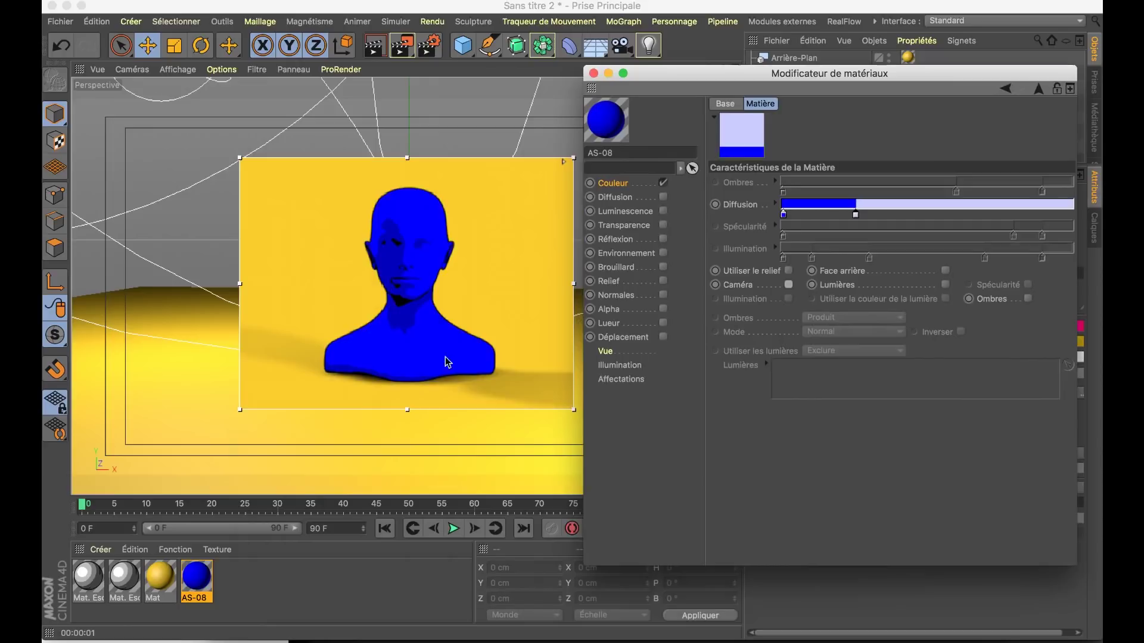
click(1027, 291)
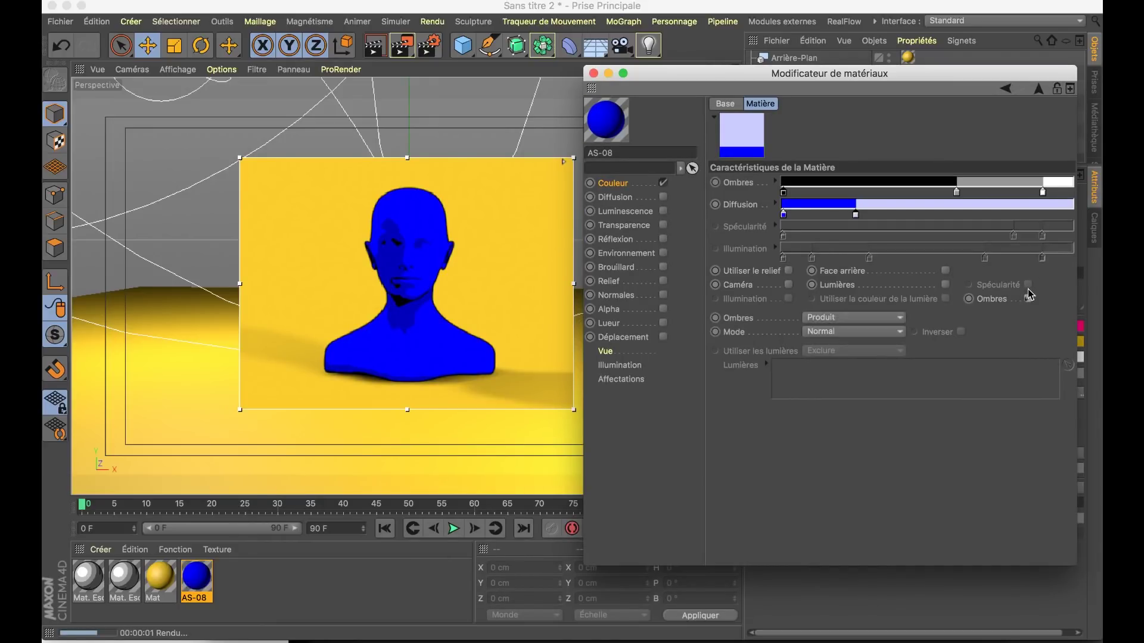
click(1027, 298)
double_click(856, 214)
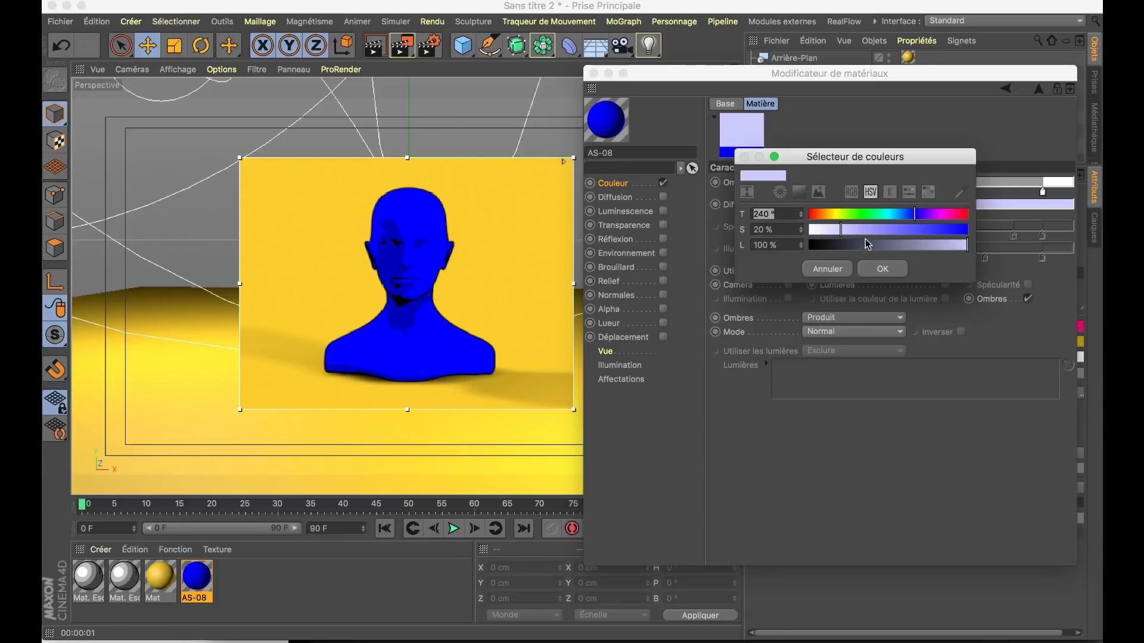
click(881, 269)
drag(879, 193, 868, 193)
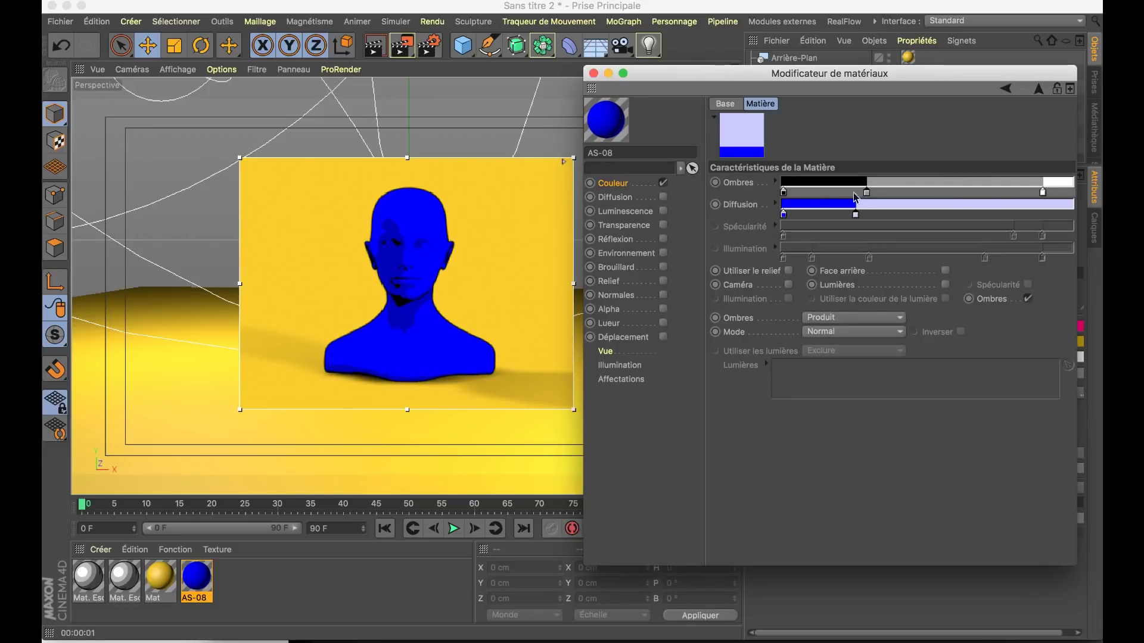
Recolour the black shadow gradient knot to a light reddish orange.
double_click(783, 192)
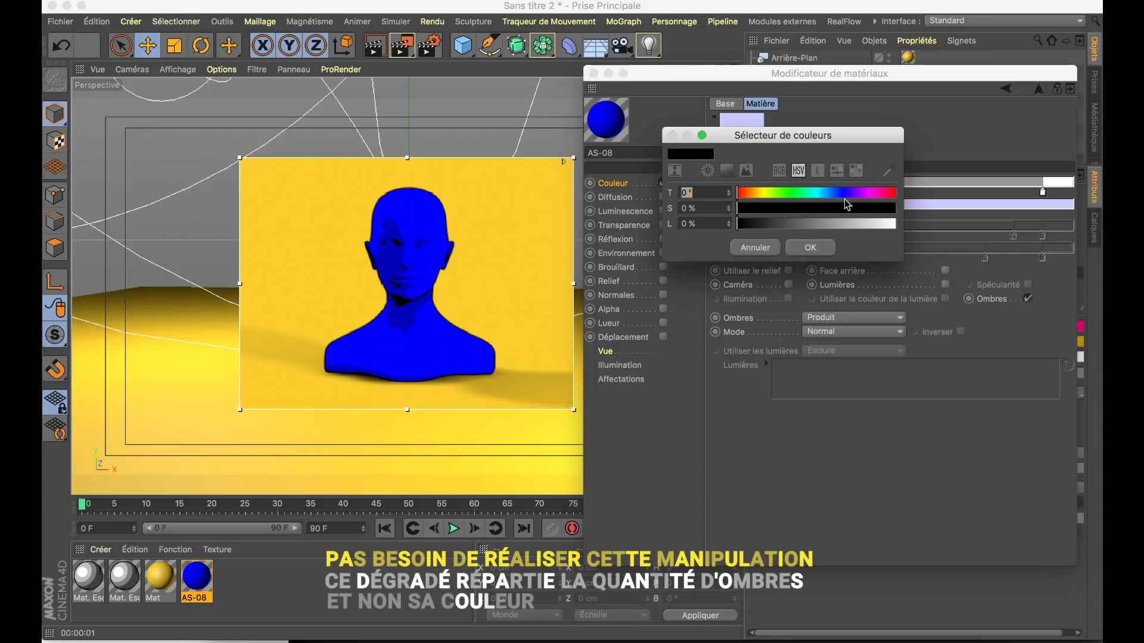
click(757, 193)
click(843, 208)
click(867, 223)
drag(766, 193, 753, 193)
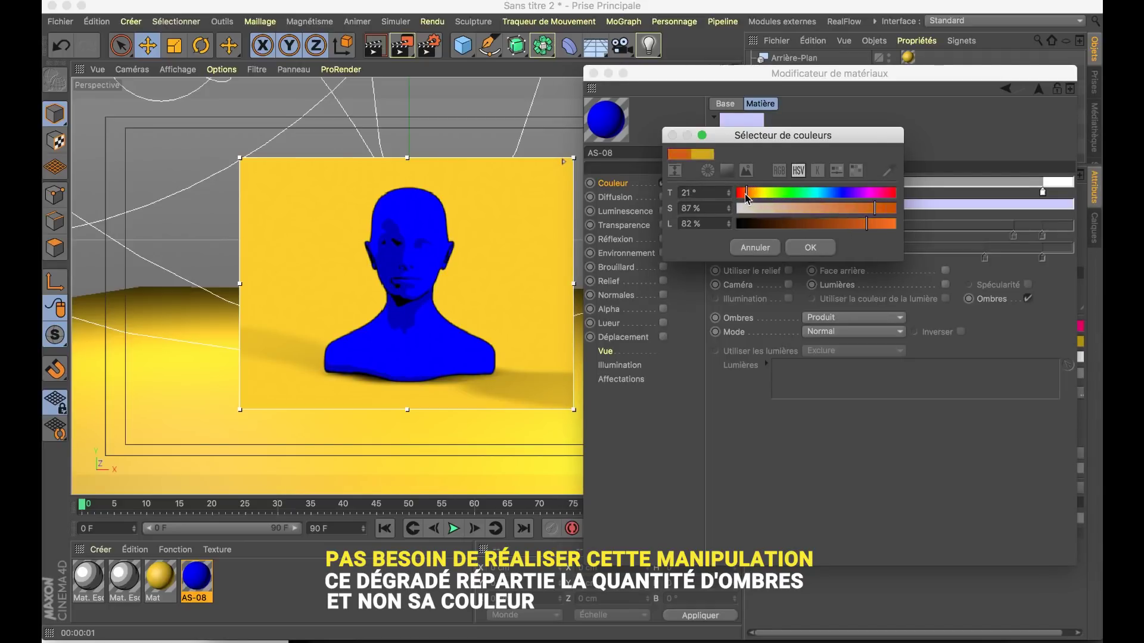
click(833, 208)
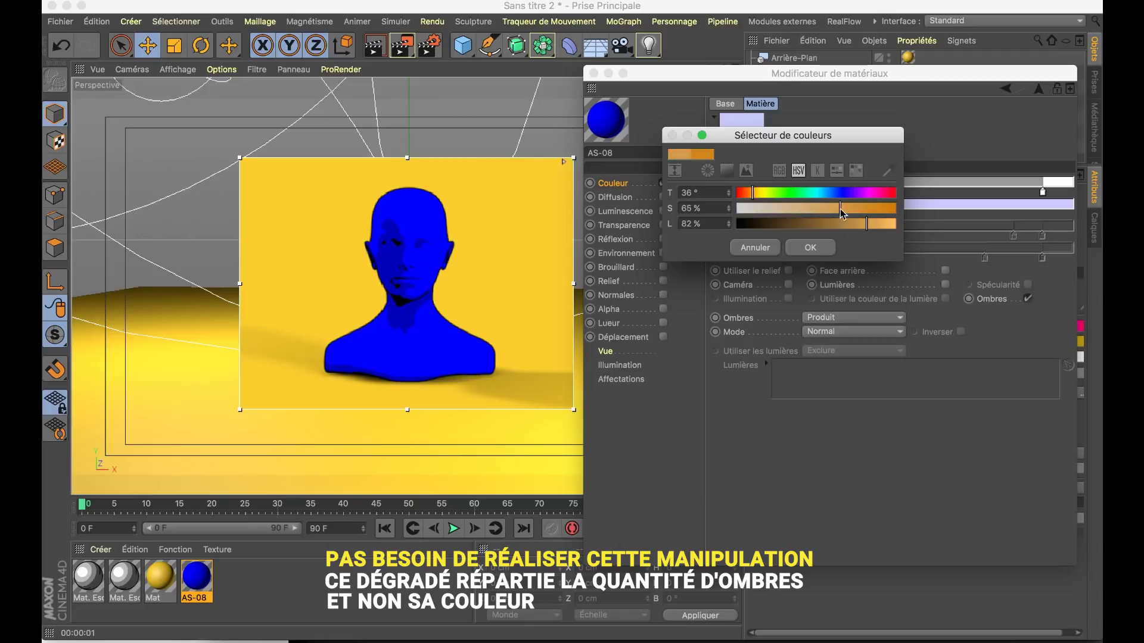
click(754, 193)
drag(754, 192, 749, 193)
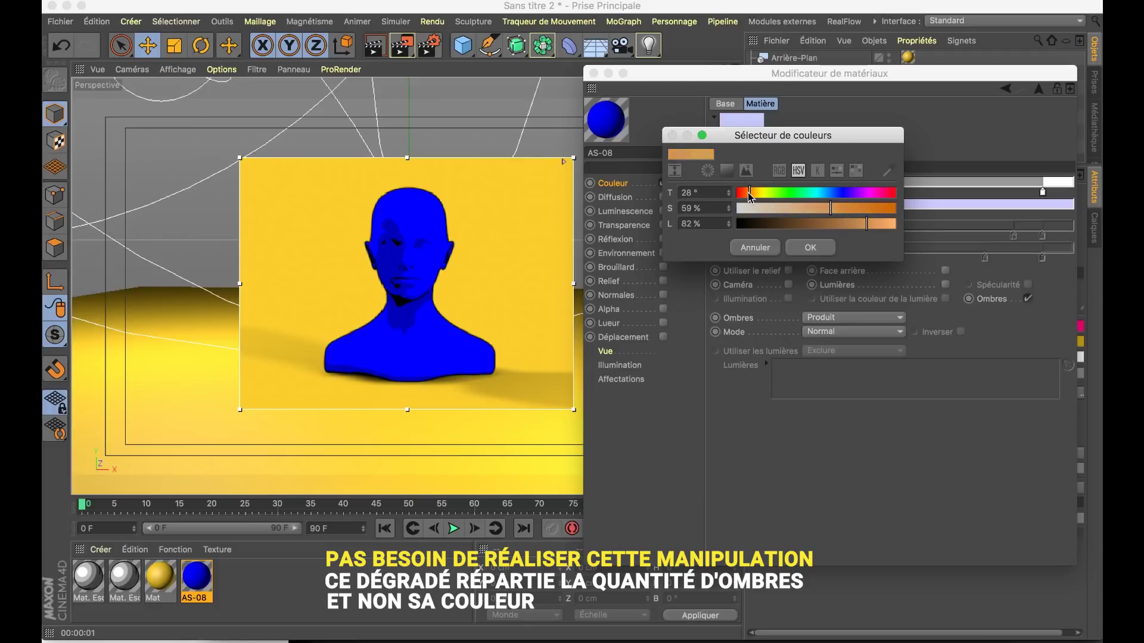
drag(867, 225, 875, 224)
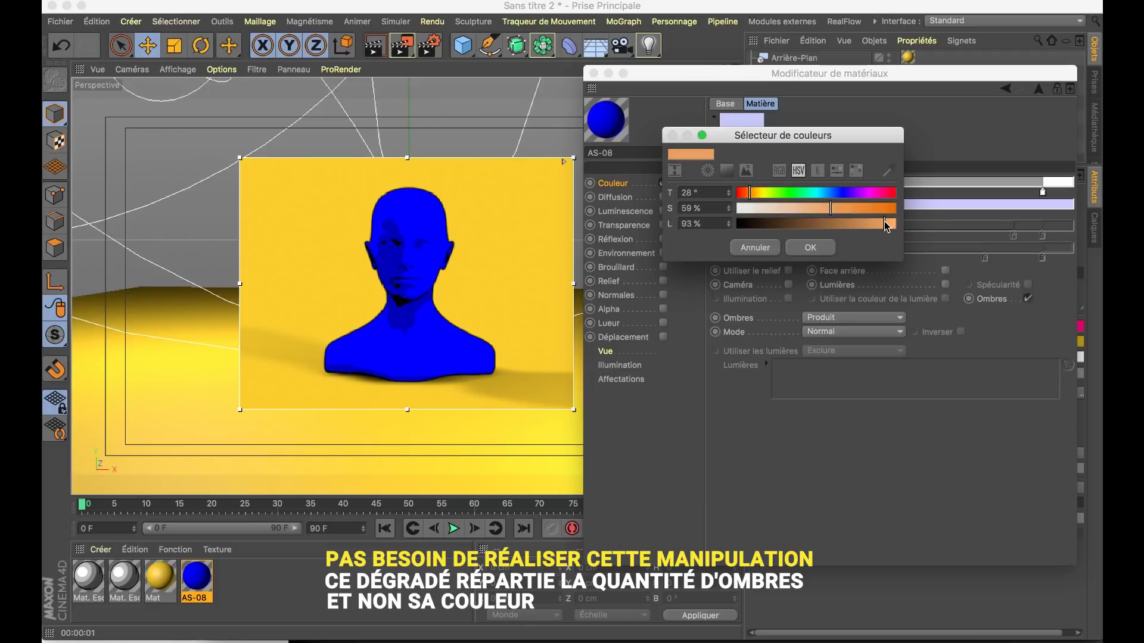
click(818, 208)
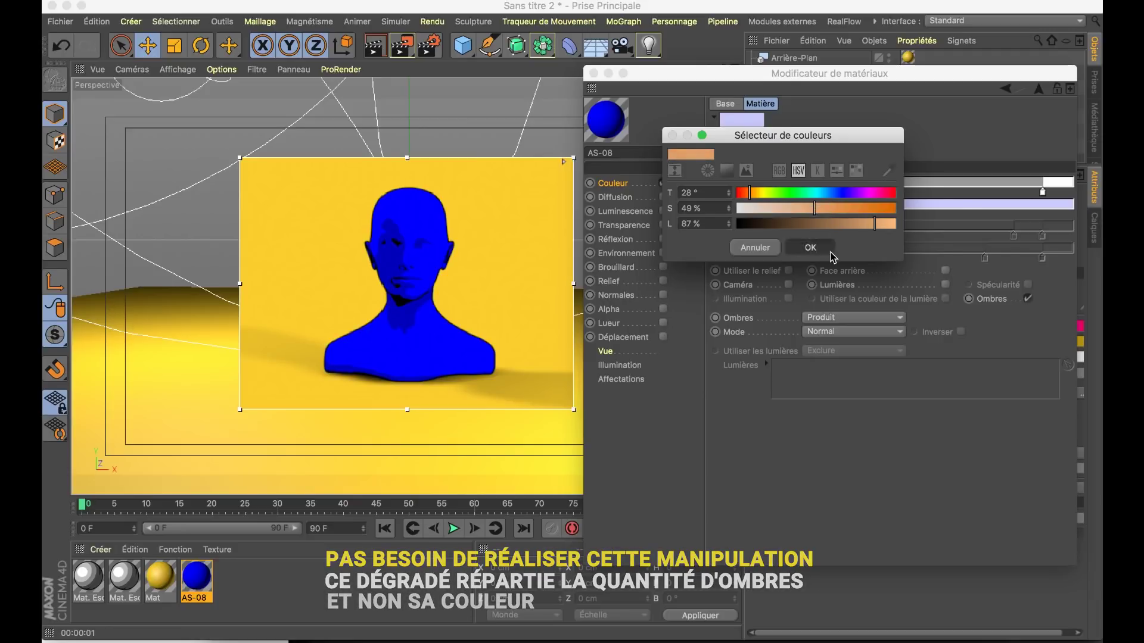
click(810, 247)
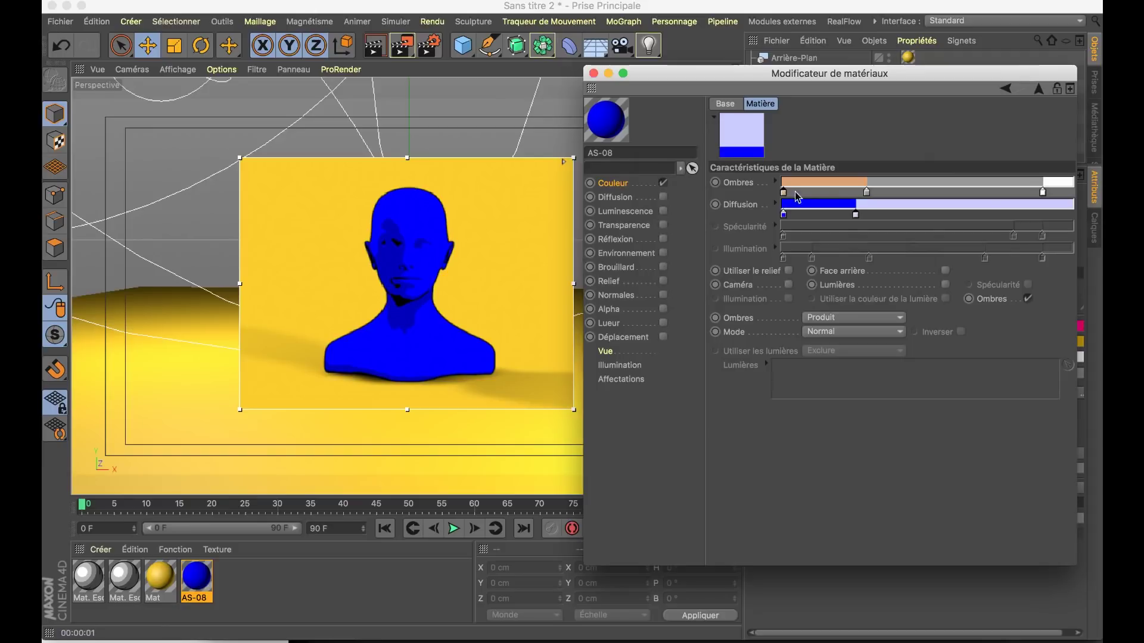
Set a diffusion gradient knot to peach, sampled from the shadow gradient.
double_click(856, 212)
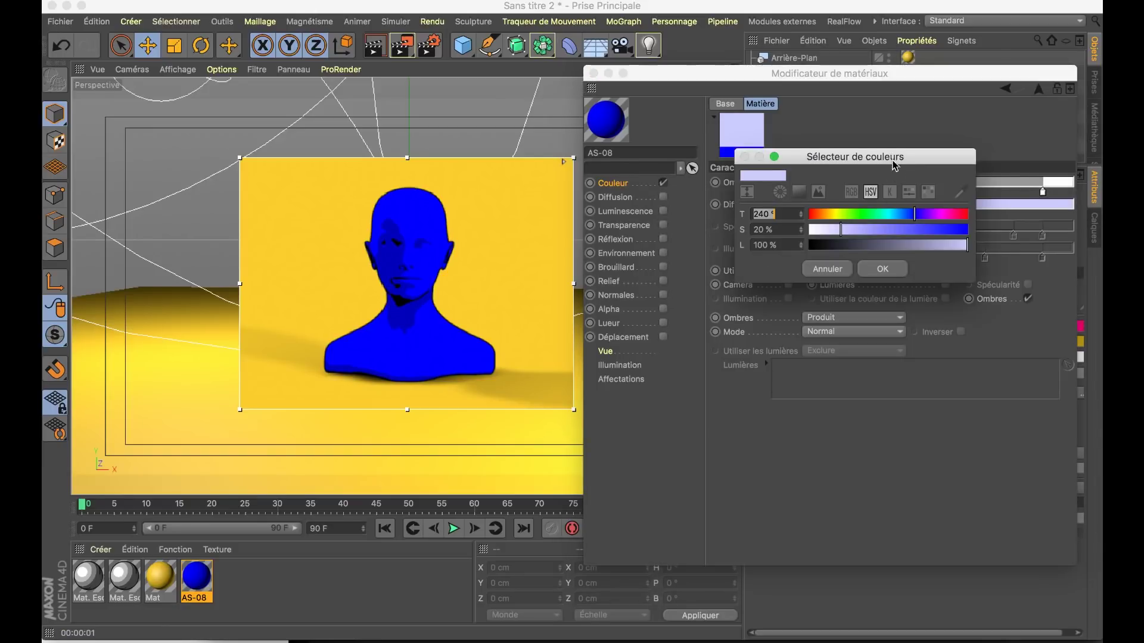
drag(895, 160, 893, 230)
click(955, 262)
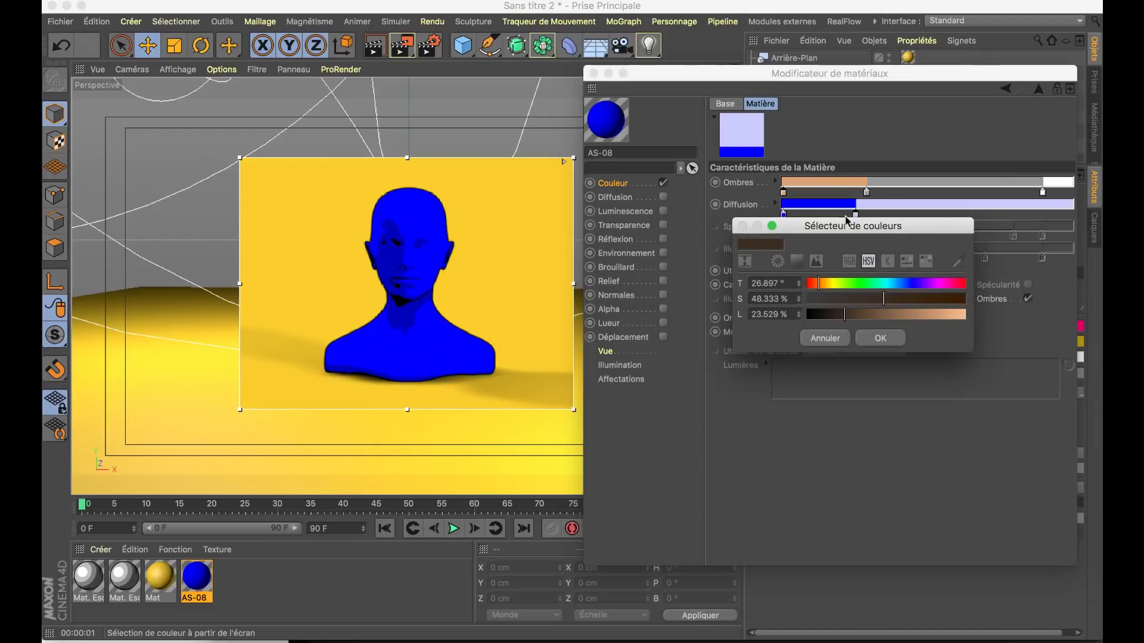
click(829, 177)
click(879, 336)
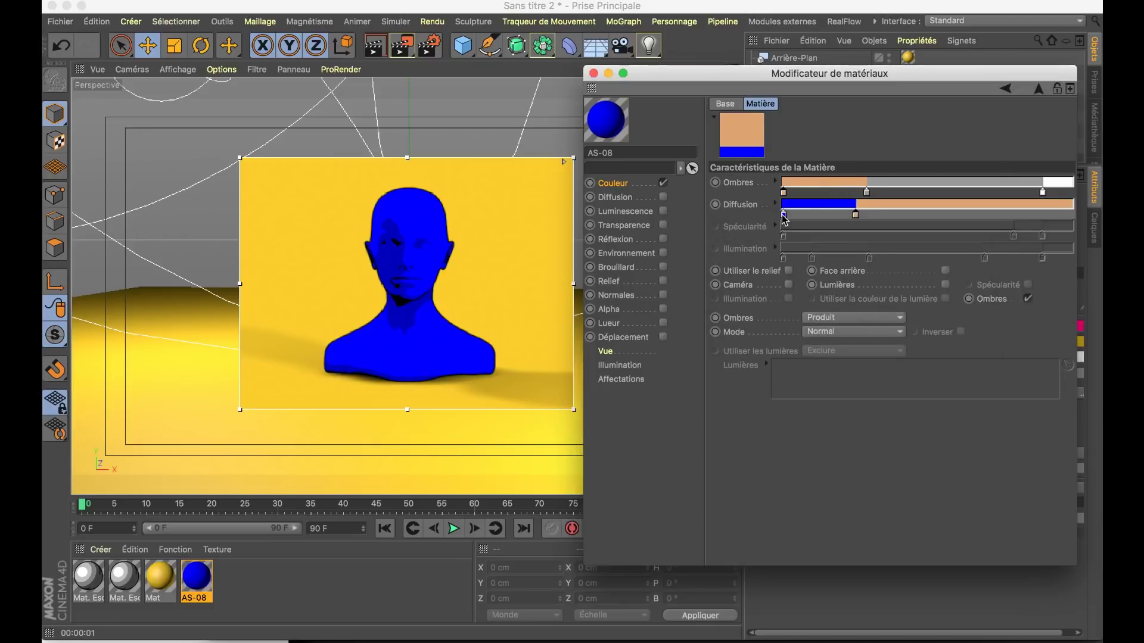
Make the blue diffusion knot peach too, then uncheck Ombres in the AS-08 material.
double_click(783, 214)
drag(836, 161, 776, 211)
click(826, 243)
click(827, 241)
click(890, 202)
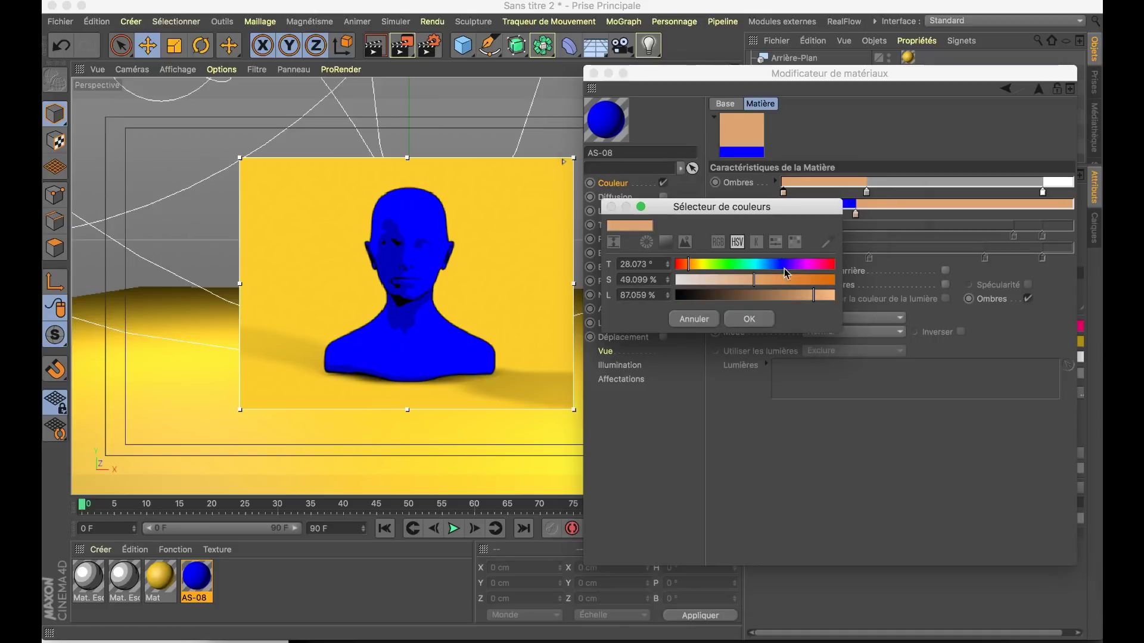
click(766, 319)
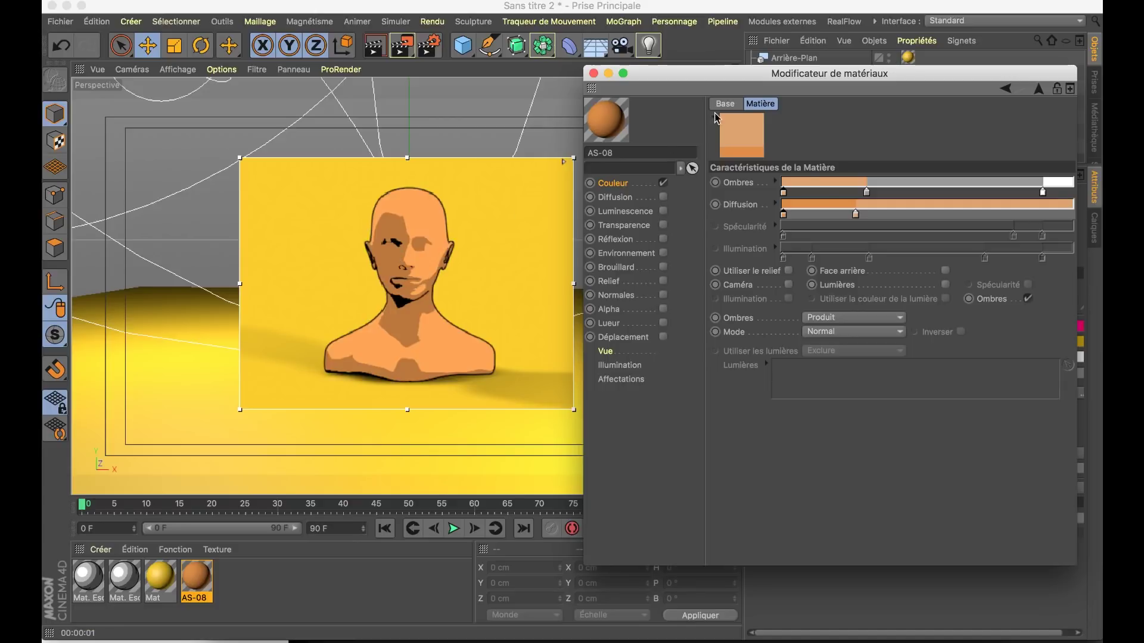
click(1029, 300)
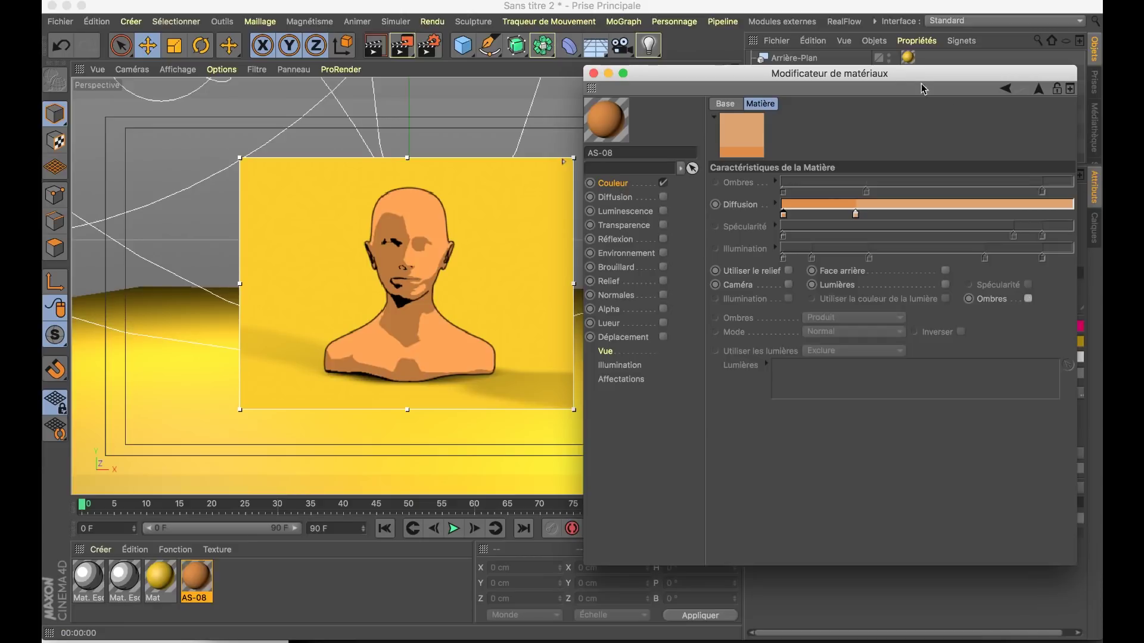
drag(924, 74, 338, 507)
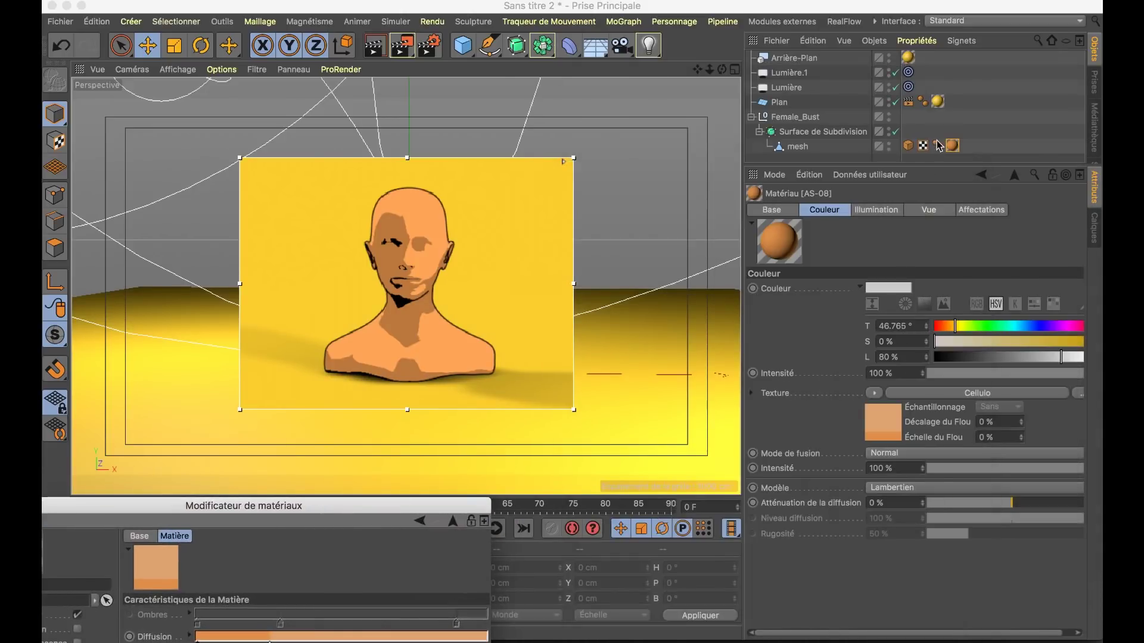
In the Style d'esquisse tag's Ombrage settings, uncheck Ombres and enable Coloriser.
click(907, 147)
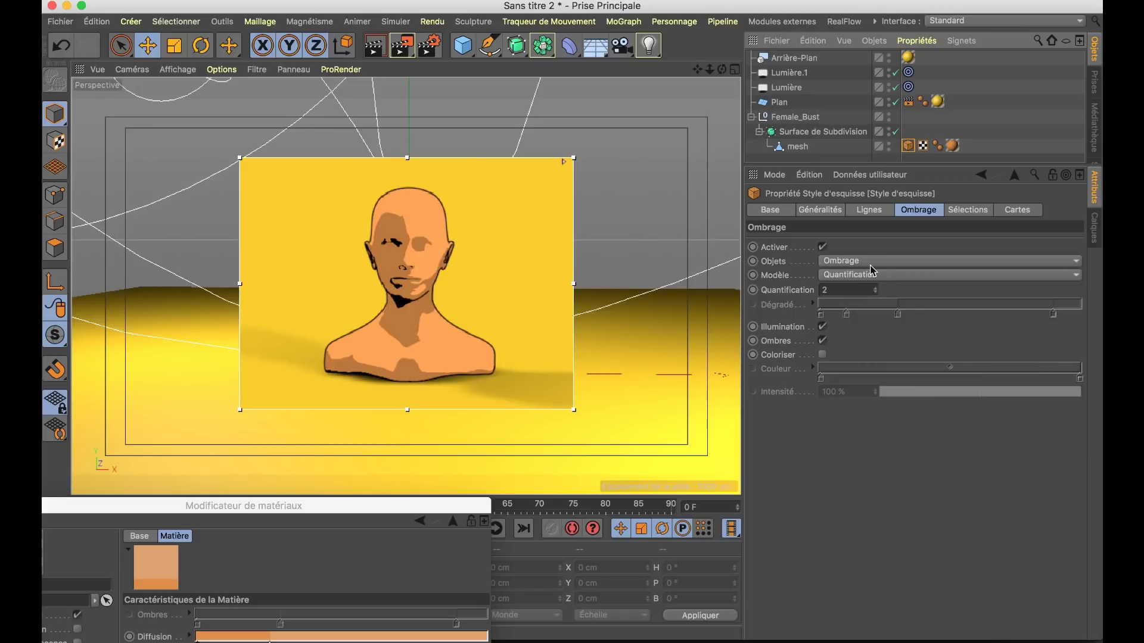
click(822, 340)
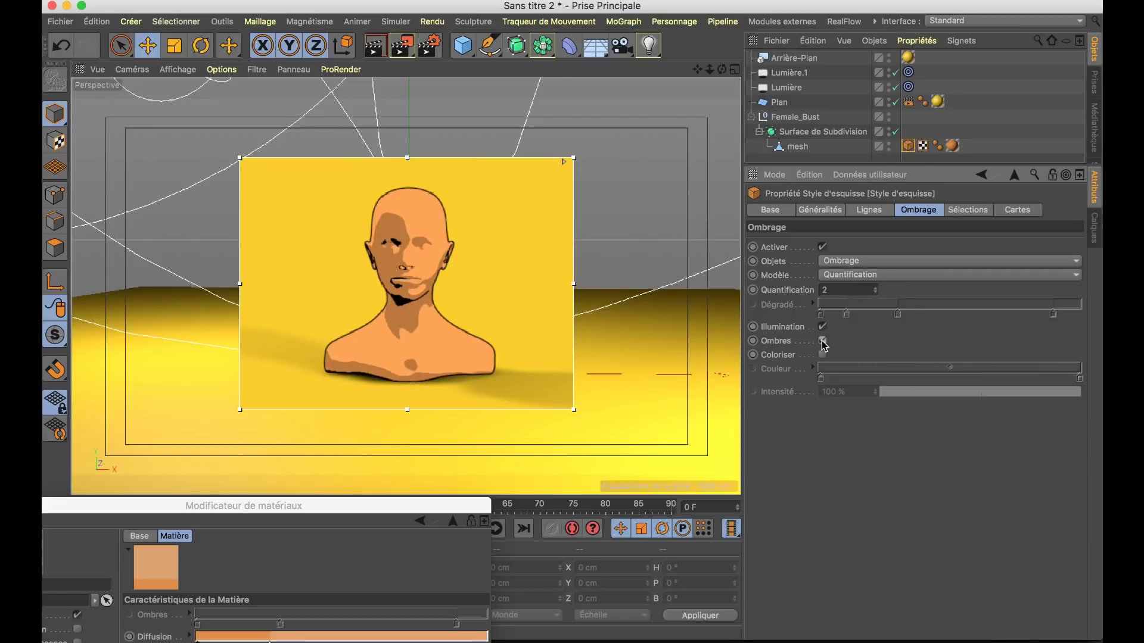
click(822, 341)
click(822, 355)
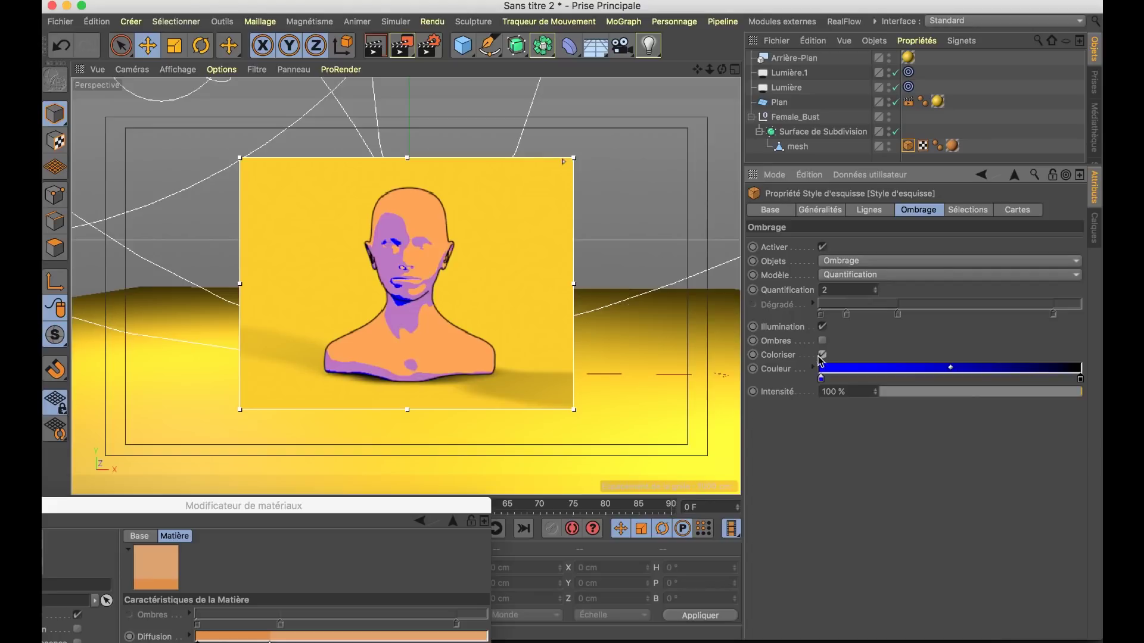
Delete the gradient's black knot and eyedrop the material's orange into the Couleur gradient.
drag(418, 506, 492, 429)
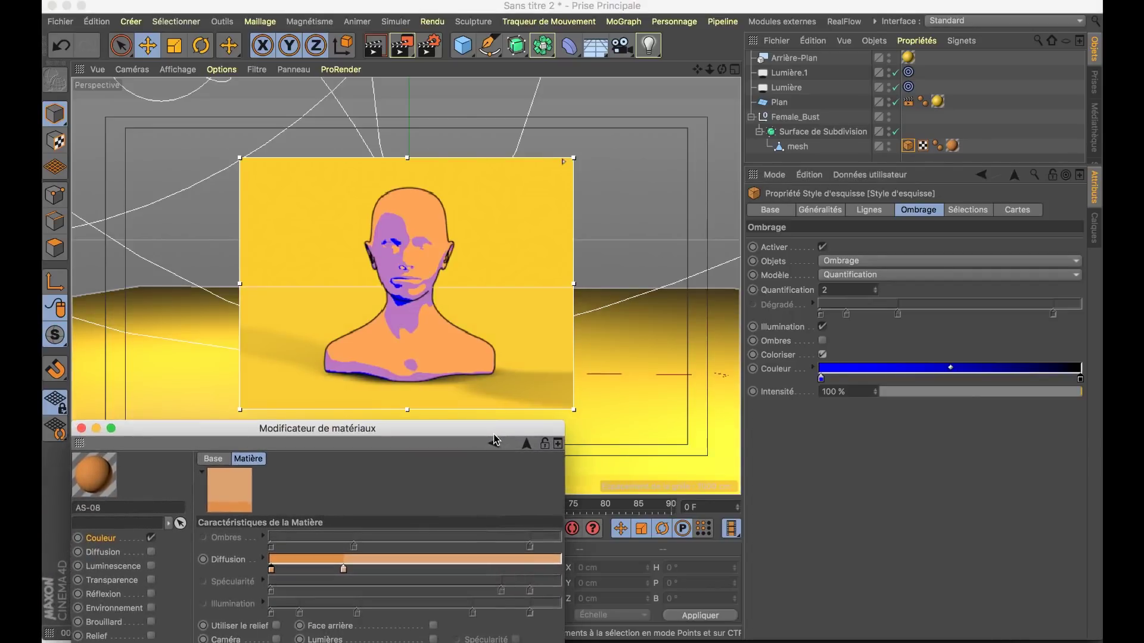
drag(1073, 380, 1081, 411)
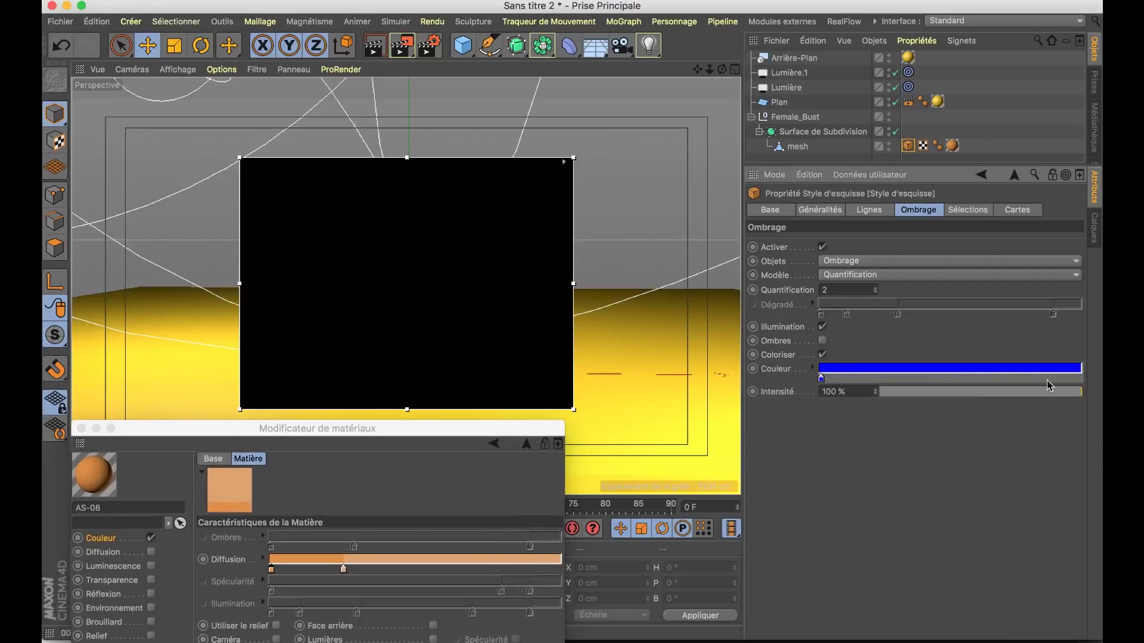
double_click(822, 379)
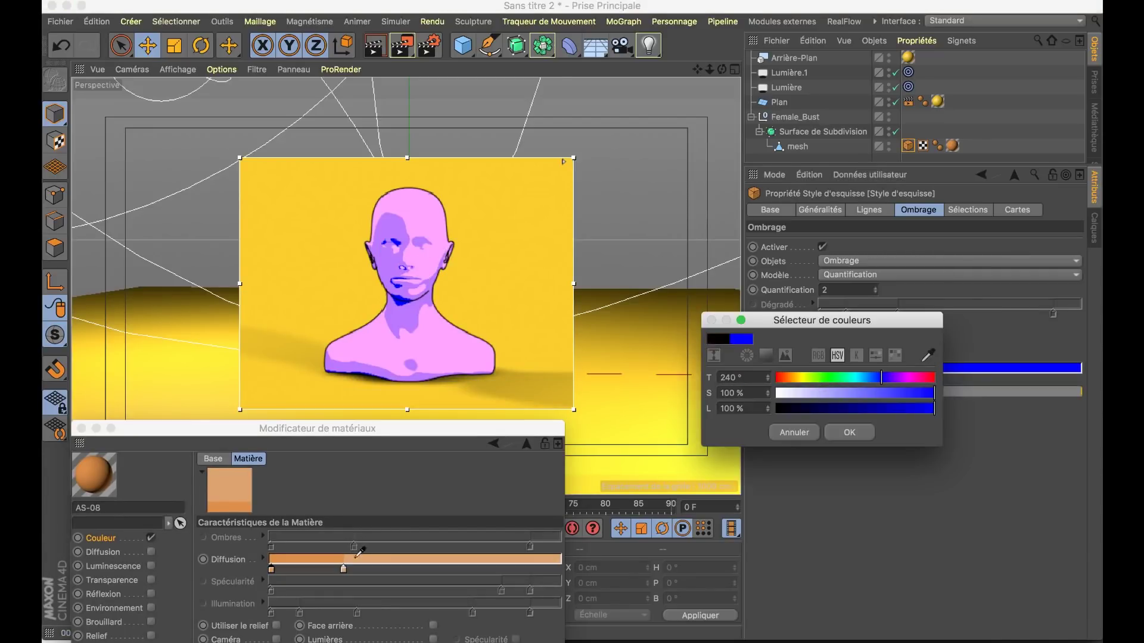
click(329, 559)
click(839, 435)
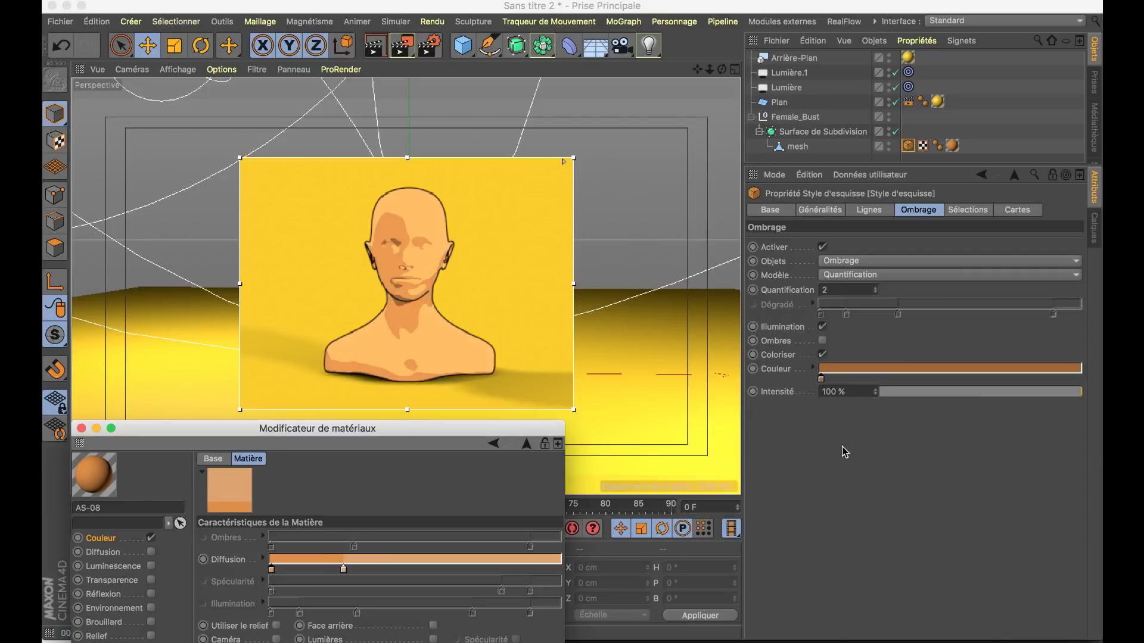
click(844, 451)
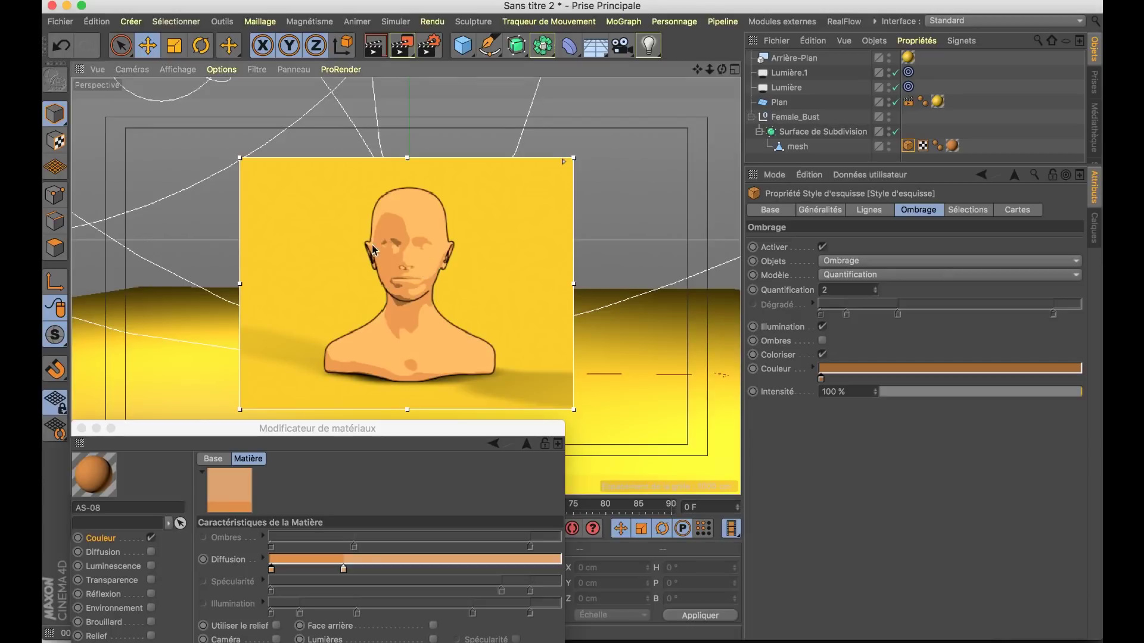
Set render anti-aliasing to Au mieux with Niveau min. 2x2.
scroll(372, 245, up, 5)
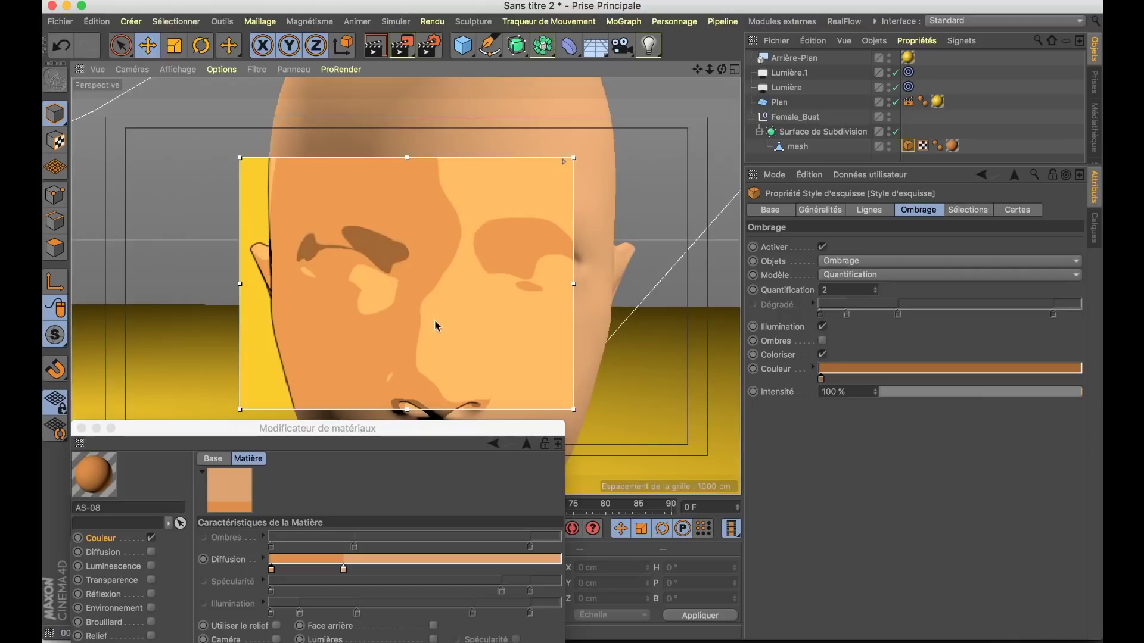
scroll(452, 304, up, 3)
scroll(471, 289, up, 3)
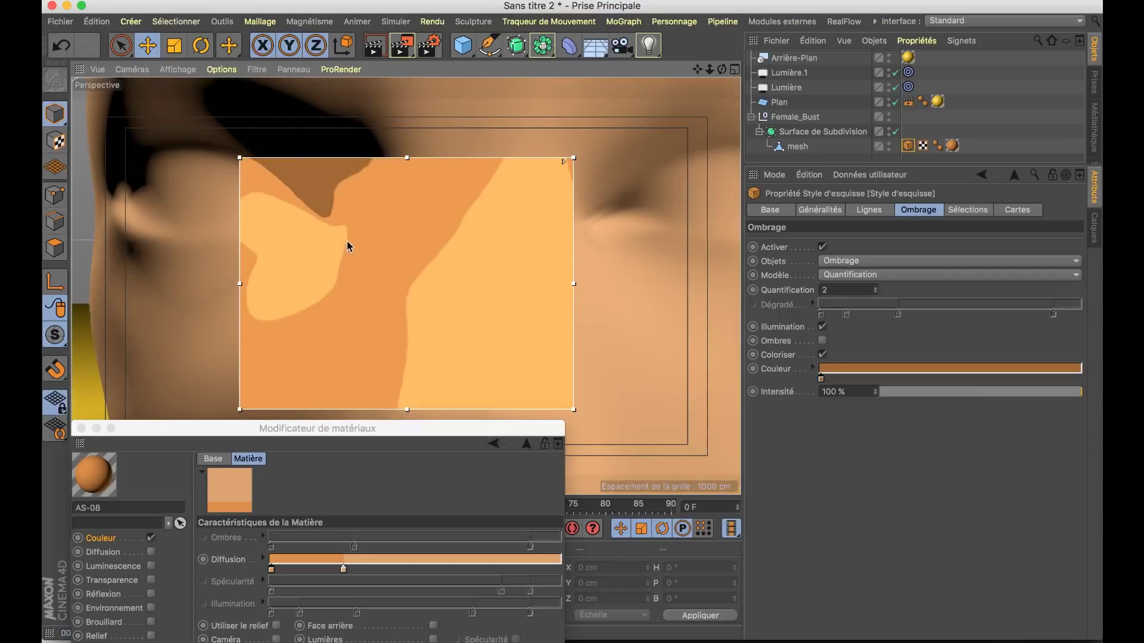
click(430, 45)
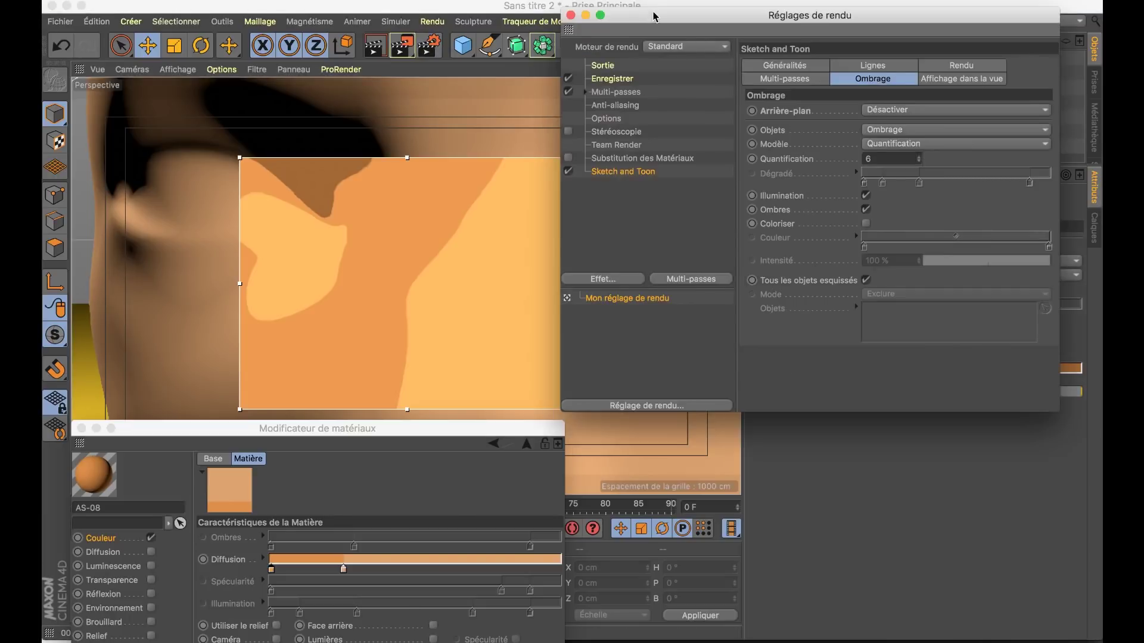
drag(653, 17, 704, 25)
click(666, 115)
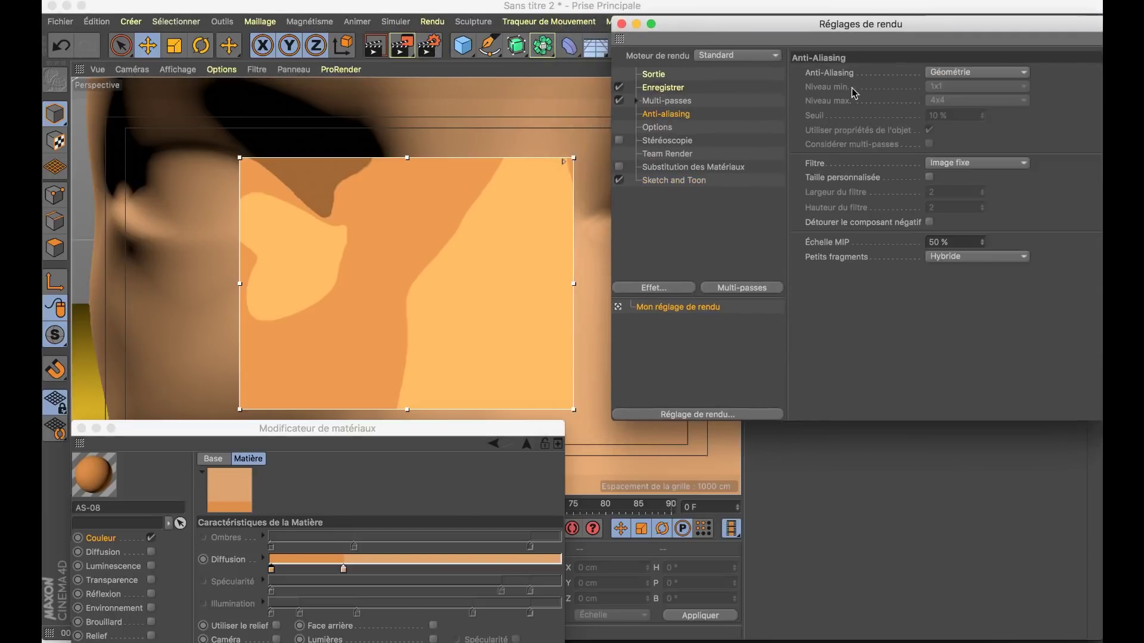
click(945, 78)
click(948, 116)
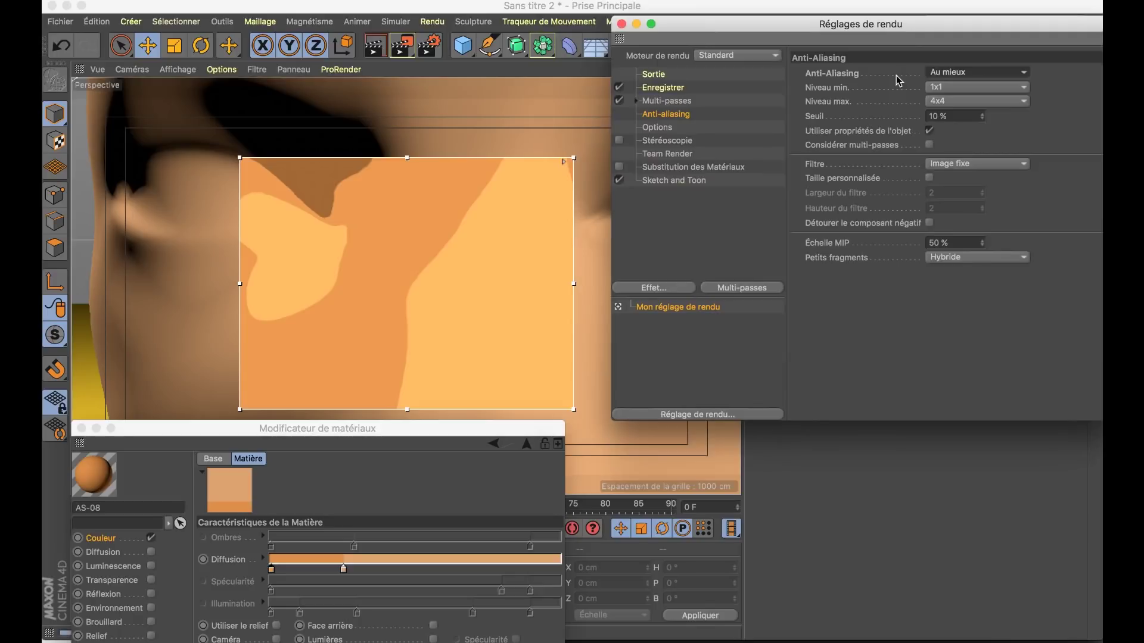
click(971, 95)
click(954, 117)
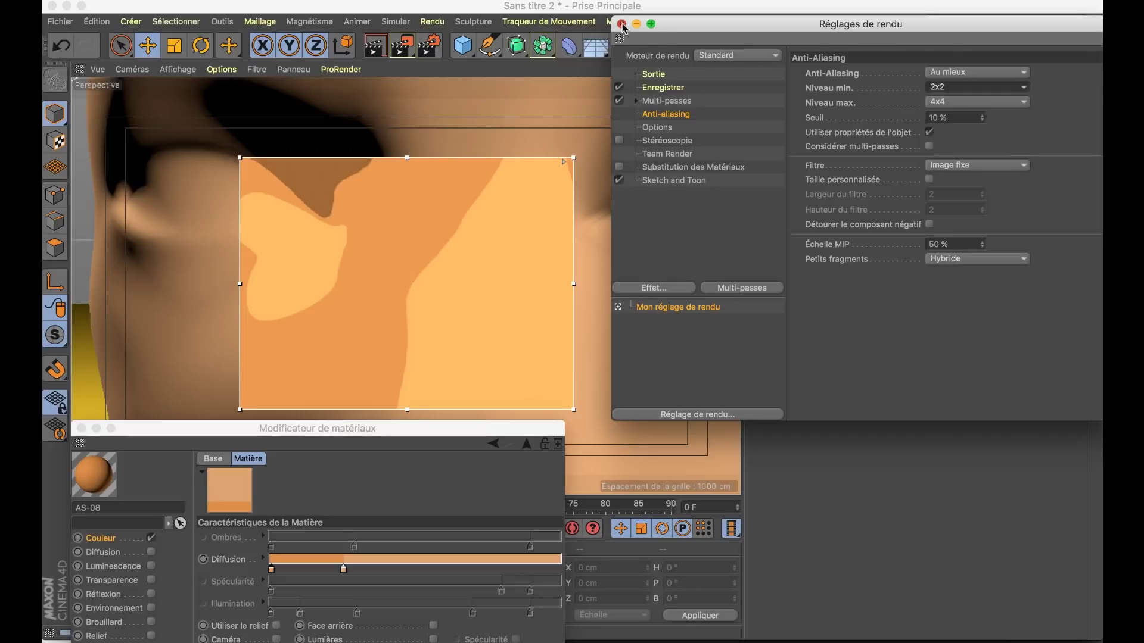
click(621, 24)
Recentre the bust in the view and turn off the Zone de Rendu Interactif.
scroll(525, 319, down, 5)
scroll(434, 363, down, 3)
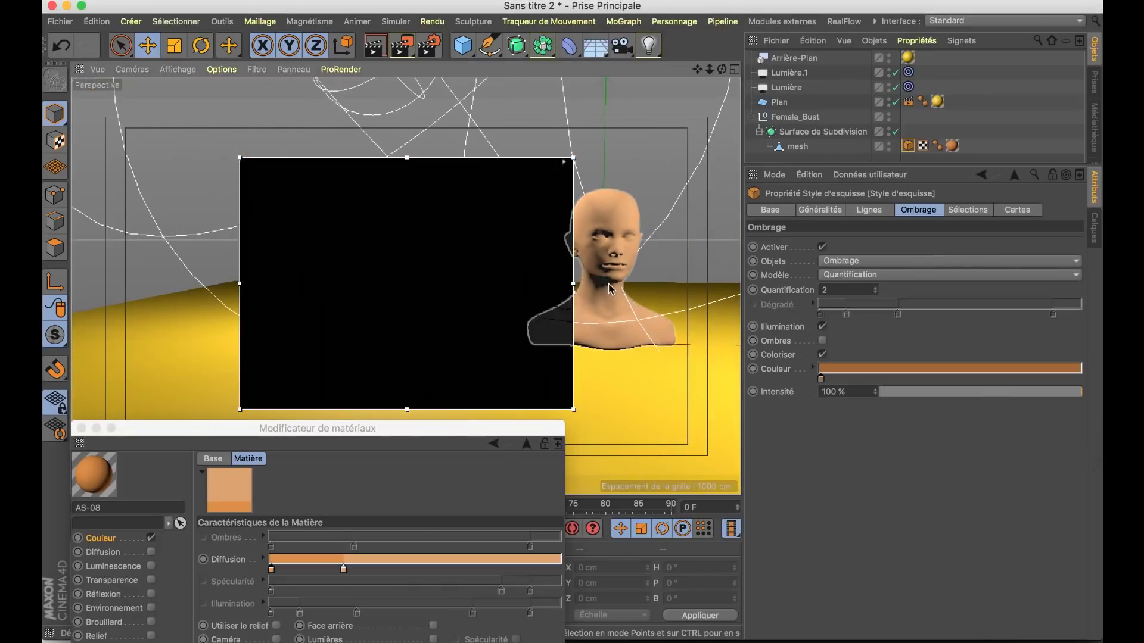
alt+middle_drag(611, 289, 438, 282)
scroll(438, 281, up, 2)
scroll(438, 282, up, 2)
scroll(438, 282, up, 2)
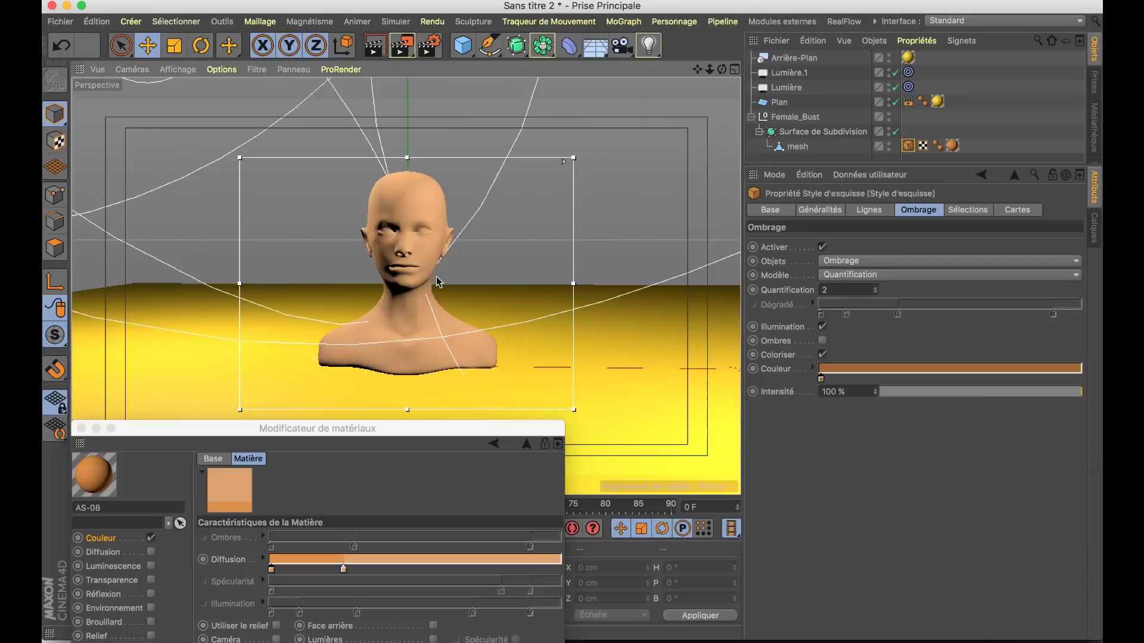
scroll(452, 269, up, 1)
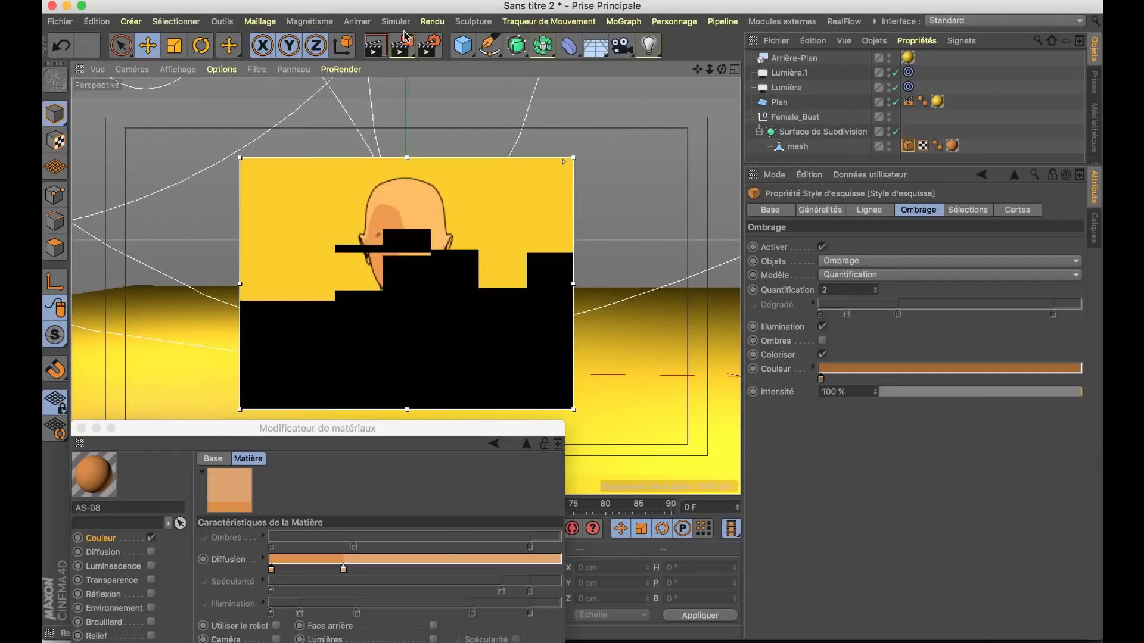
click(402, 45)
click(479, 391)
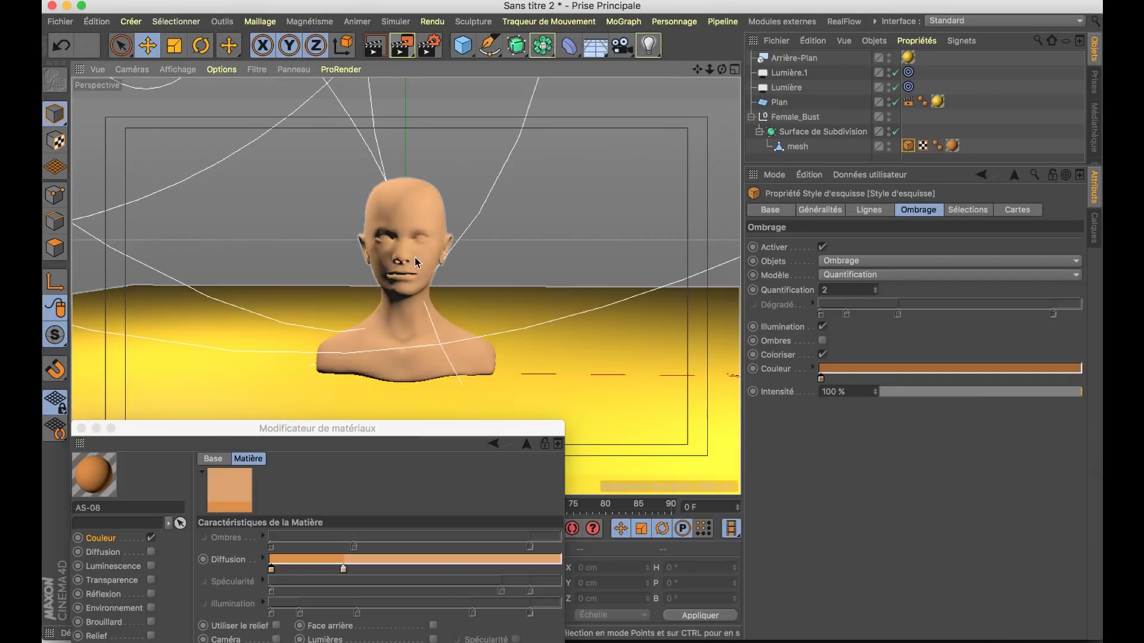
Close the material editor and orbit the view to a frontal angle on the bust.
alt+drag(236, 294, 100, 453)
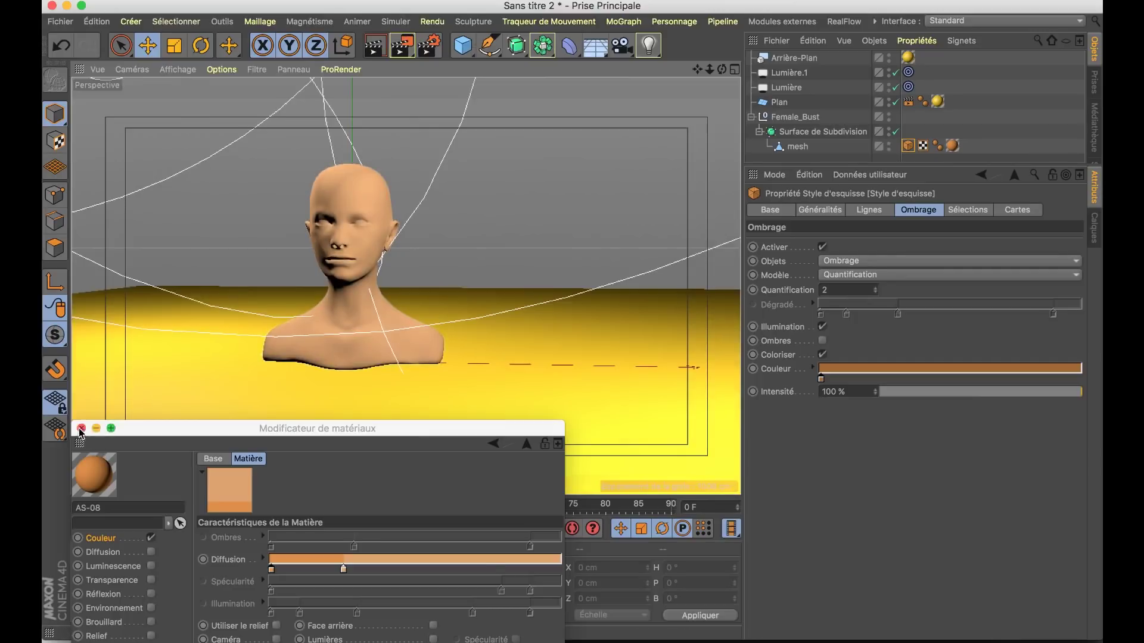
click(81, 428)
mouse_move(339, 218)
alt+mouse_down()
mouse_move(212, 272)
mouse_move(212, 234)
mouse_move(343, 274)
mouse_move(381, 254)
mouse_move(303, 265)
alt+mouse_up()
alt+drag(388, 249, 477, 237)
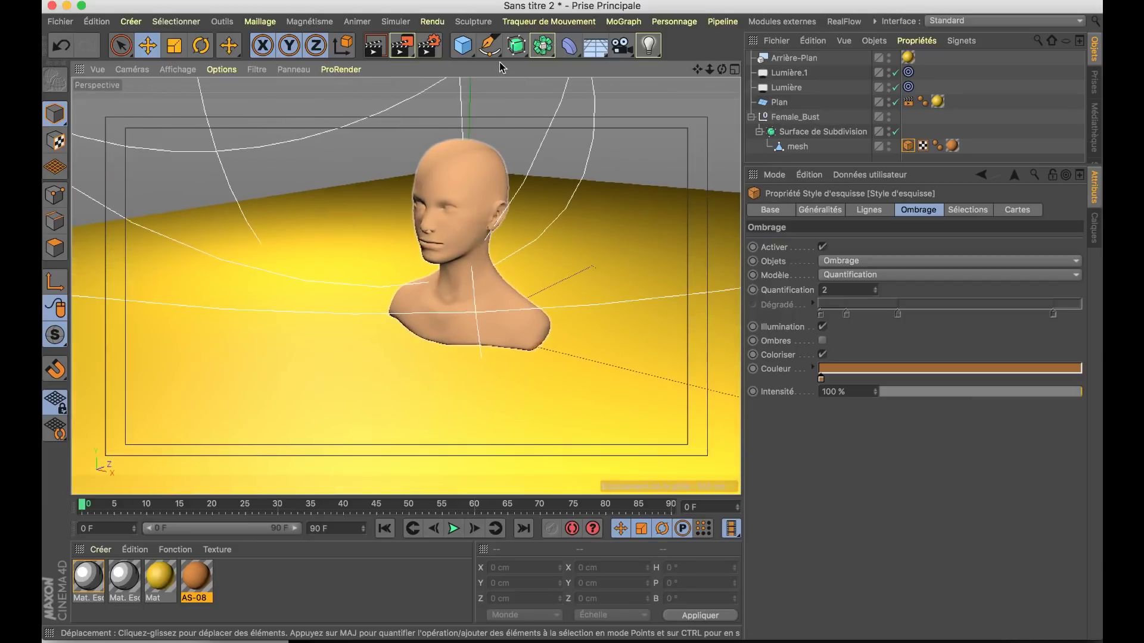
Add a plane, raise it off the floor, stand it upright at 90° and shorten it.
click(463, 45)
click(660, 97)
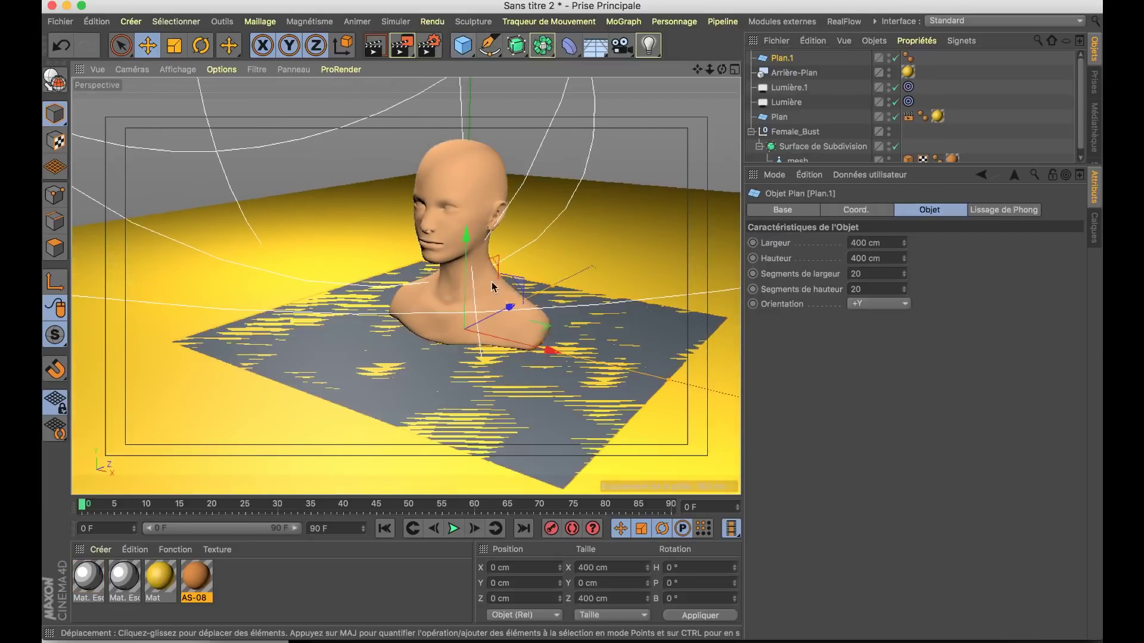
mouse_move(451, 310)
mouse_down()
mouse_move(415, 260)
mouse_move(389, 266)
mouse_up()
key(r)
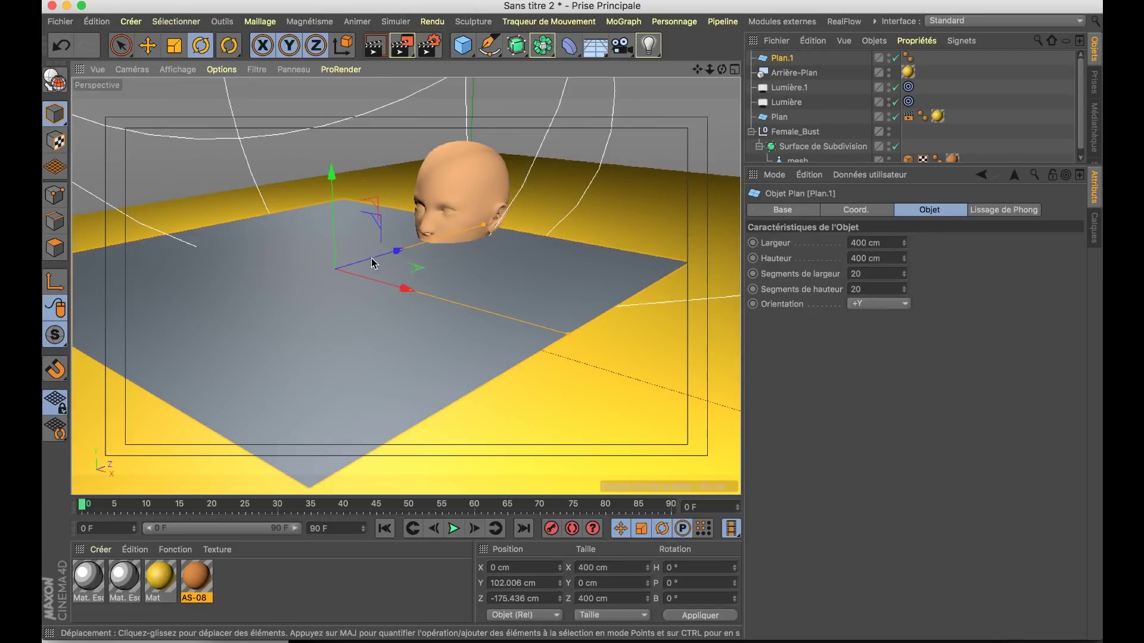
drag(302, 234, 284, 365)
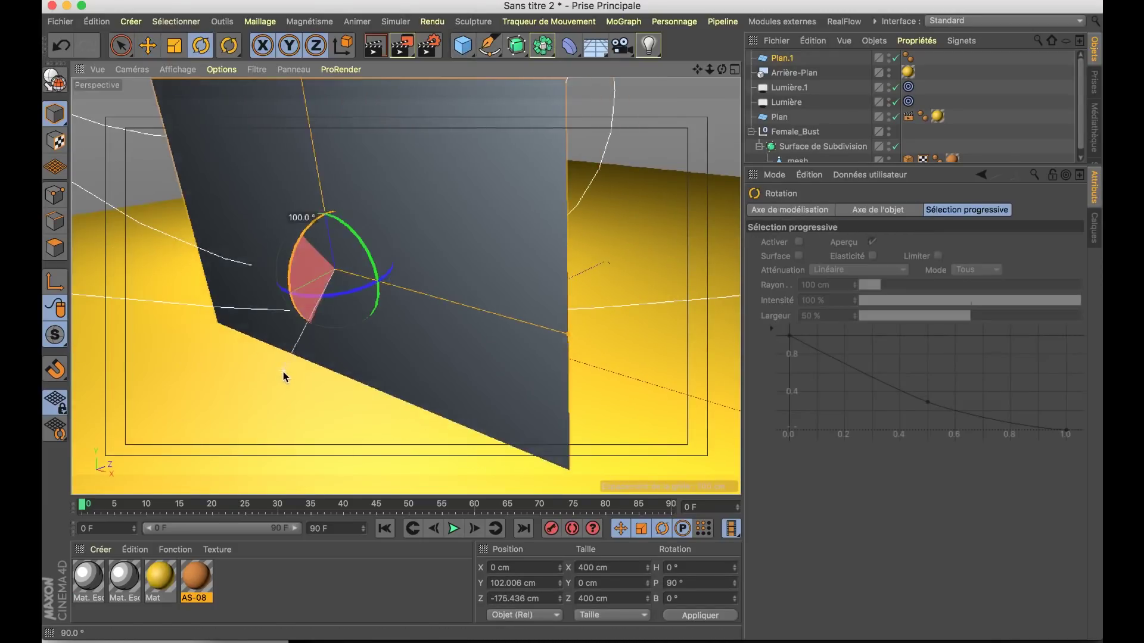
scroll(356, 257, down, 5)
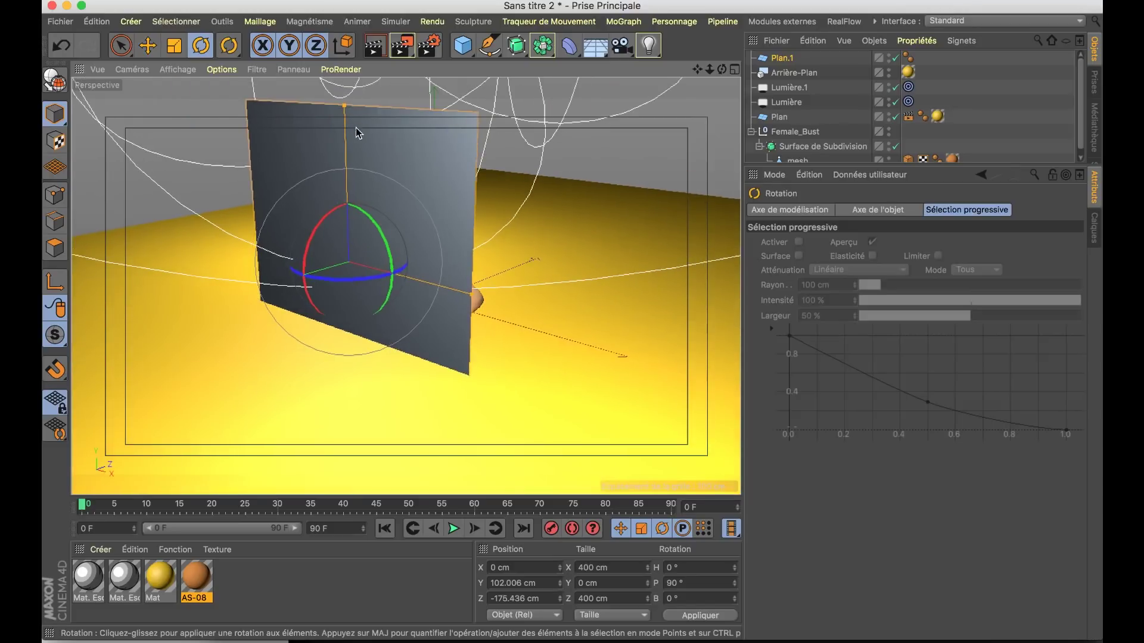
mouse_move(356, 128)
mouse_down()
mouse_move(343, 234)
mouse_move(361, 274)
mouse_move(427, 220)
mouse_move(427, 199)
mouse_move(483, 235)
mouse_move(534, 242)
mouse_up()
Show wireframe lines over shading and reduce the plane's height segments to 17.
key(e)
key(n)
key(b)
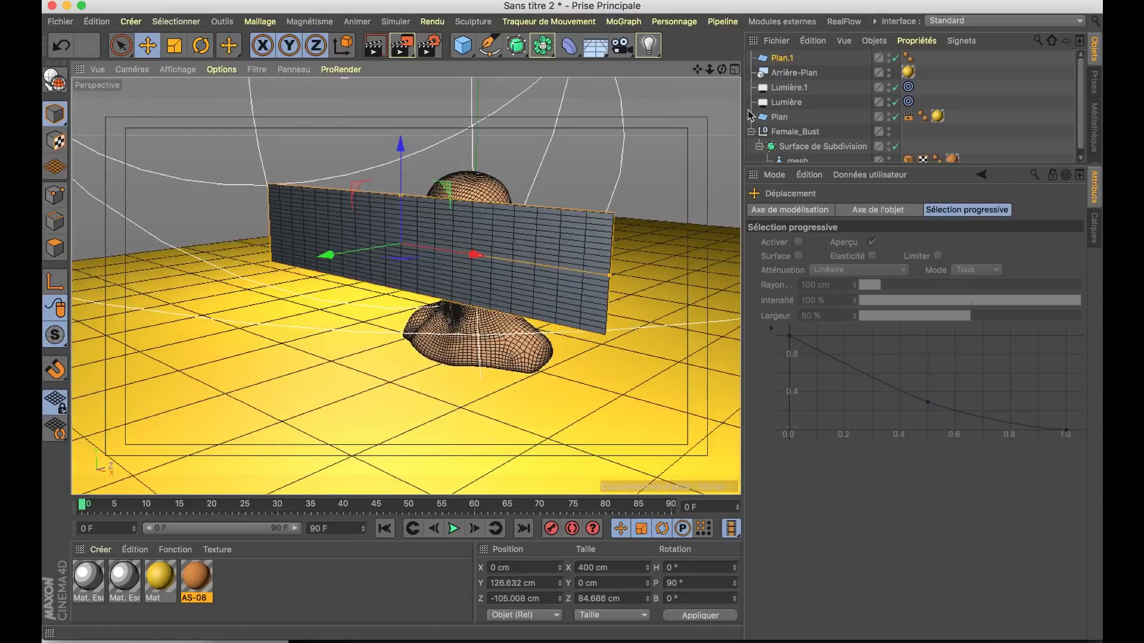
click(791, 60)
click(903, 287)
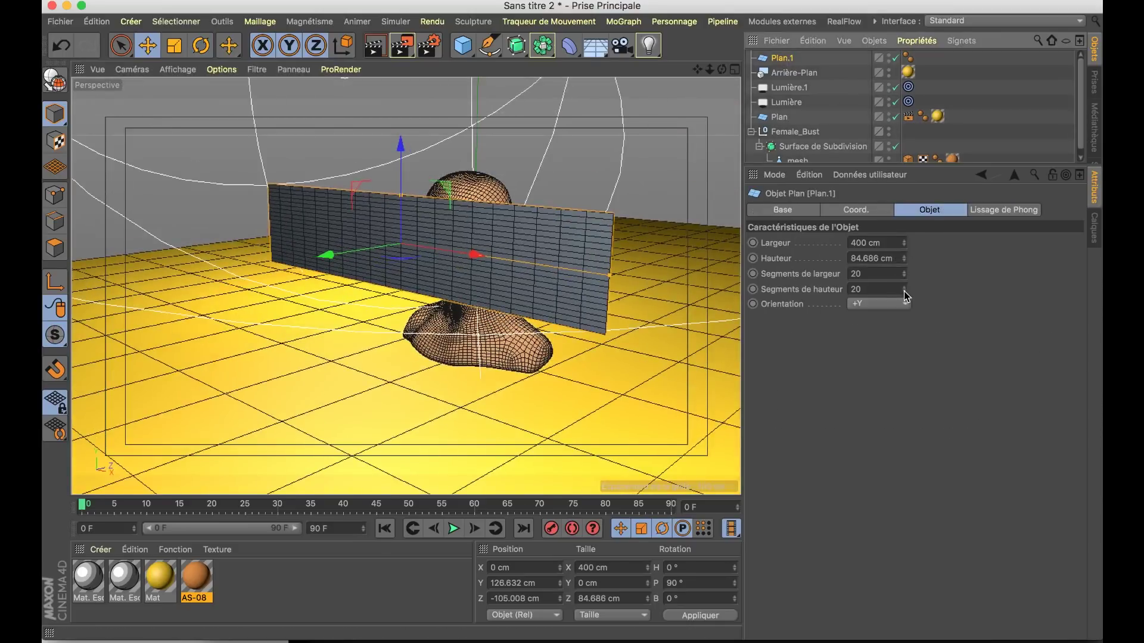
mouse_move(903, 288)
mouse_down()
mouse_move(903, 301)
mouse_move(905, 271)
mouse_up()
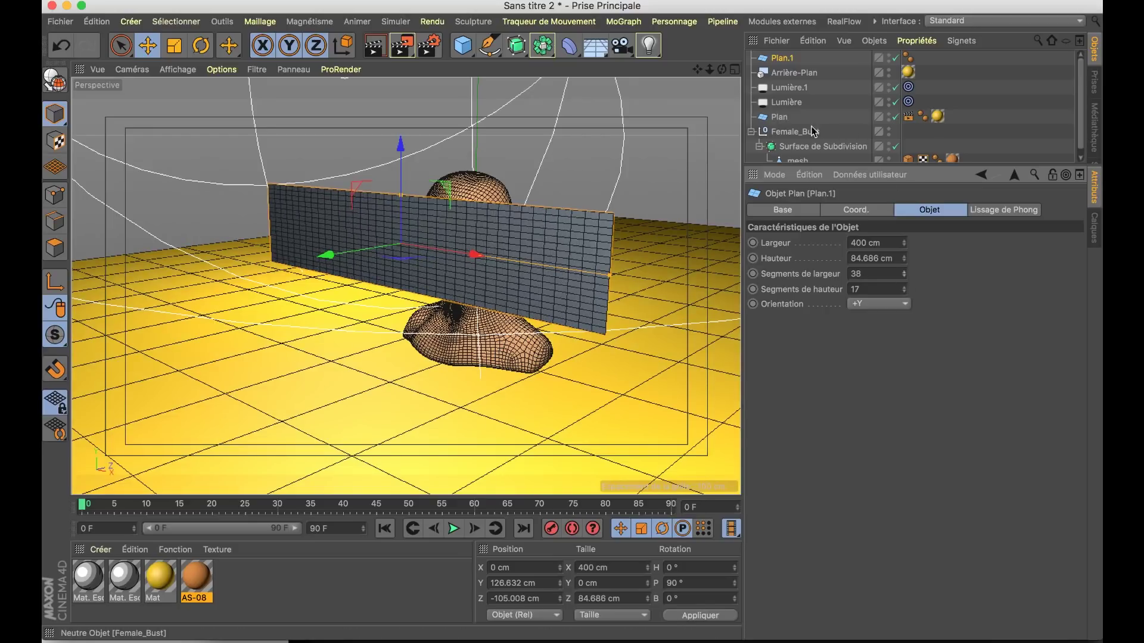
alt+drag(526, 228, 599, 237)
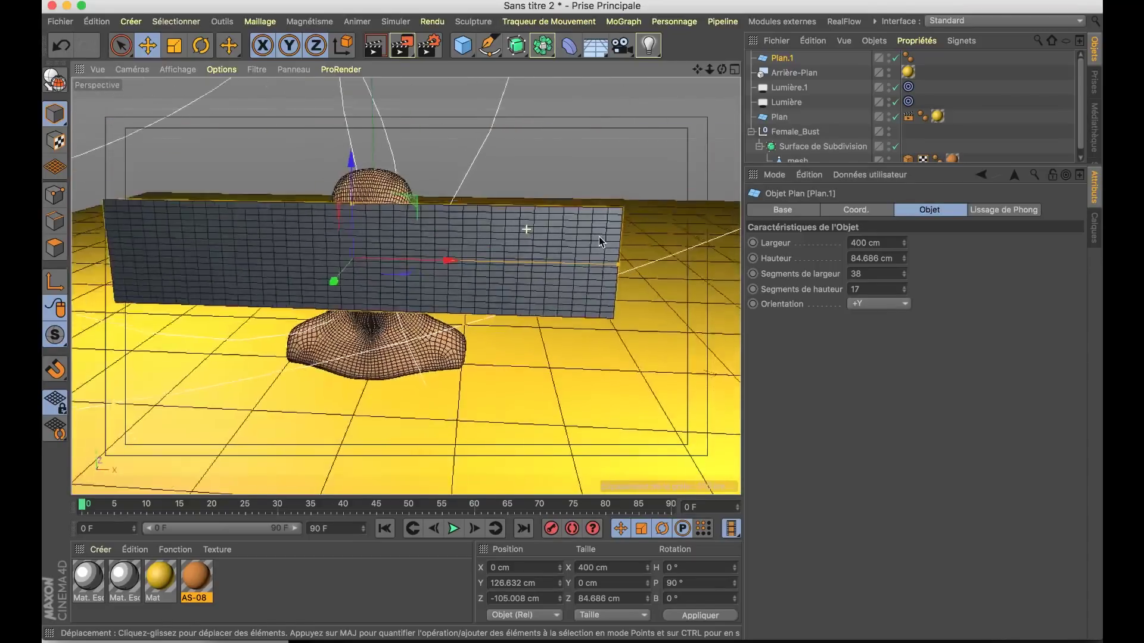
Make the plane editable and scale it along X to about 269 cm wide.
key(c)
key(t)
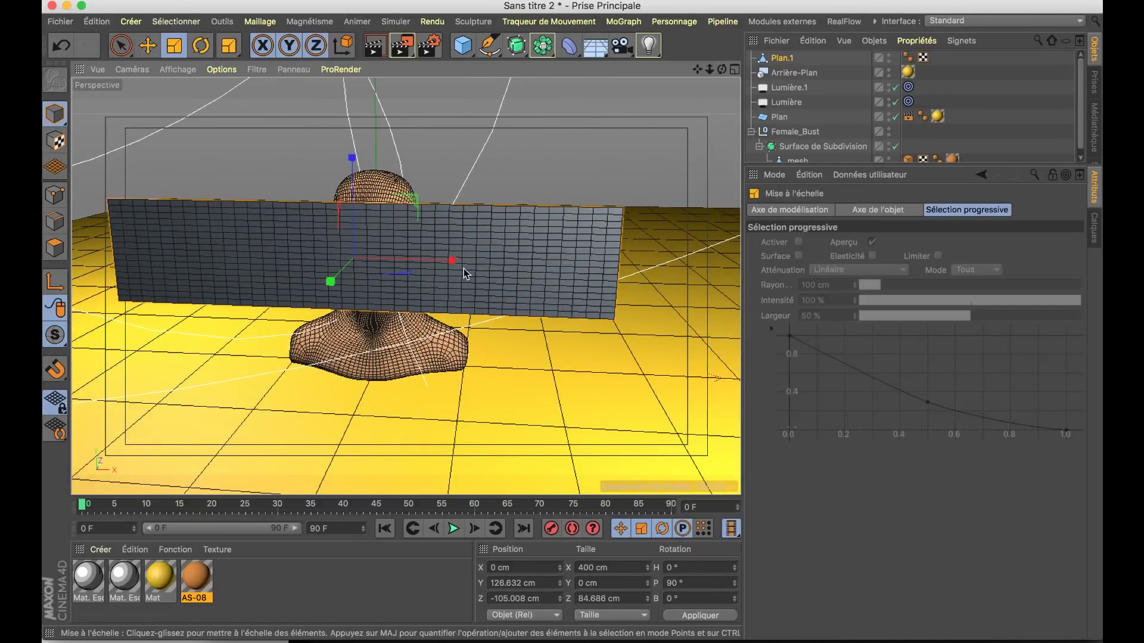
drag(452, 261, 418, 277)
mouse_move(352, 170)
alt+mouse_down()
mouse_move(336, 231)
mouse_move(387, 179)
mouse_move(403, 211)
mouse_move(571, 217)
alt+mouse_up()
Switch to smooth shading and move the plane in front of the bust's eyes.
key(e)
key(n)
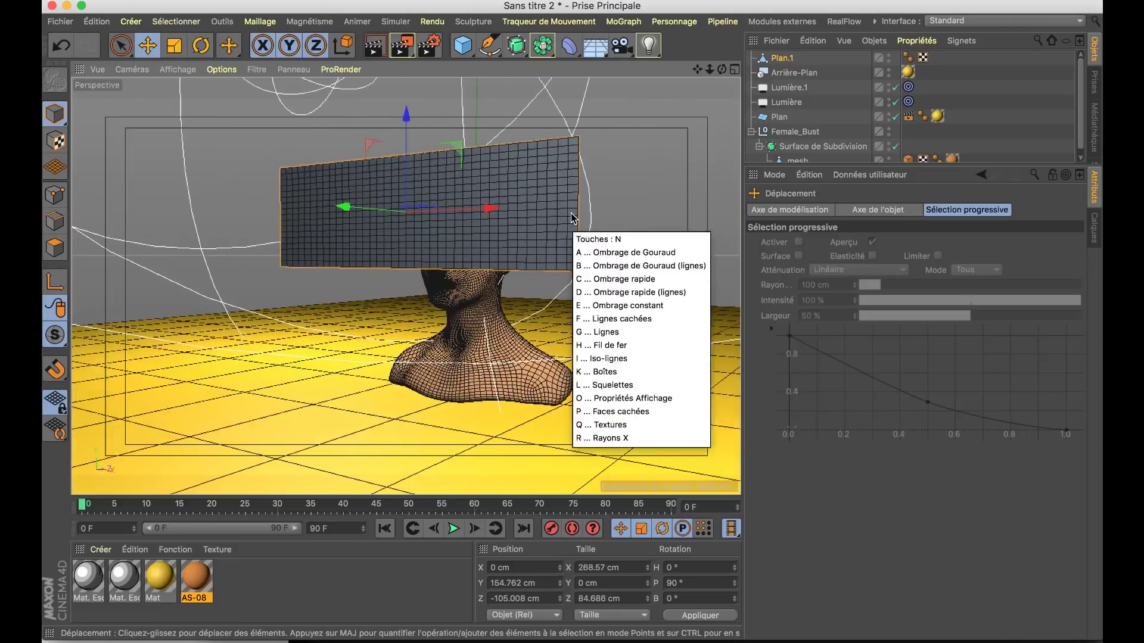
key(a)
mouse_move(449, 253)
alt+mouse_down()
mouse_move(516, 237)
mouse_move(557, 245)
mouse_move(344, 273)
alt+mouse_up()
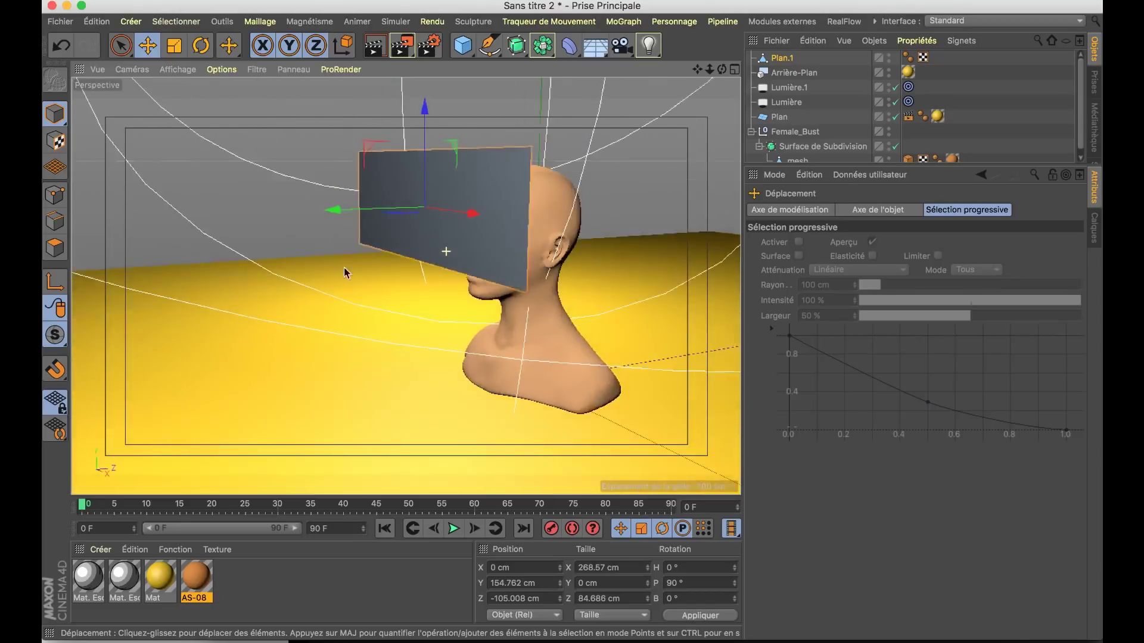
drag(333, 208, 382, 221)
mouse_move(461, 179)
mouse_down()
mouse_move(462, 165)
mouse_move(524, 235)
mouse_move(669, 209)
mouse_move(523, 240)
mouse_move(392, 230)
mouse_move(525, 233)
mouse_up()
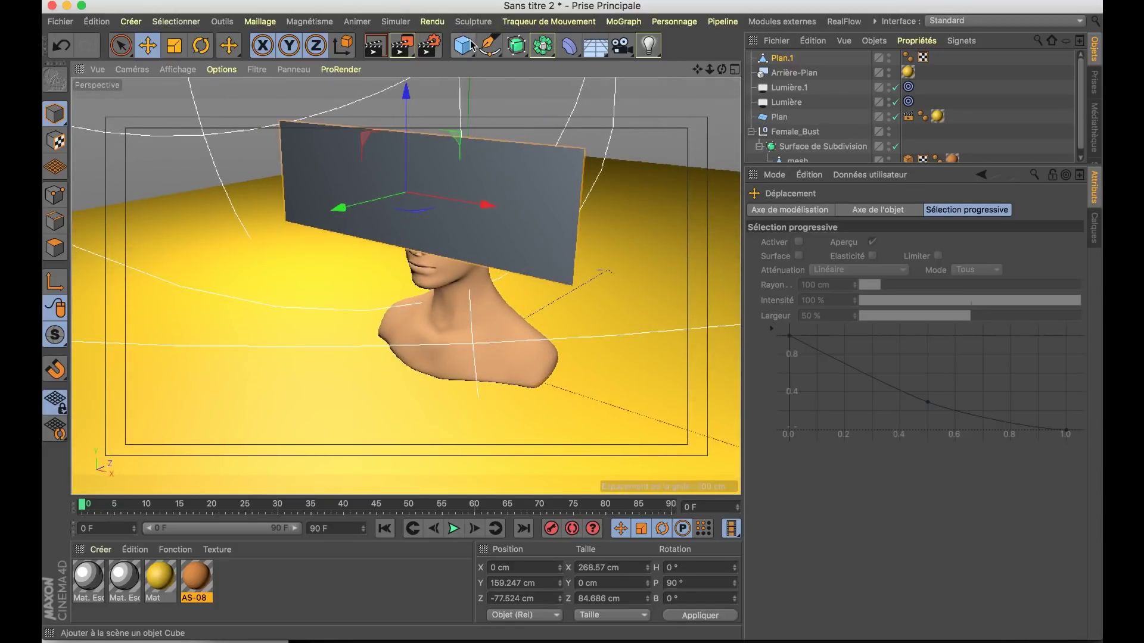
click(548, 22)
mouse_move(606, 21)
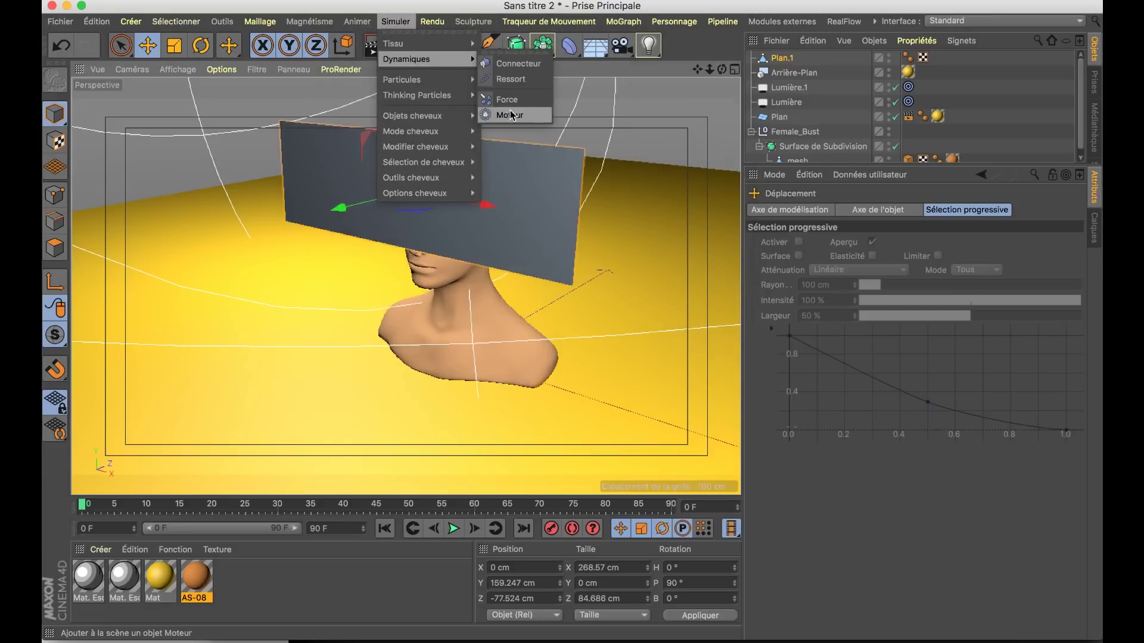
mouse_move(425, 80)
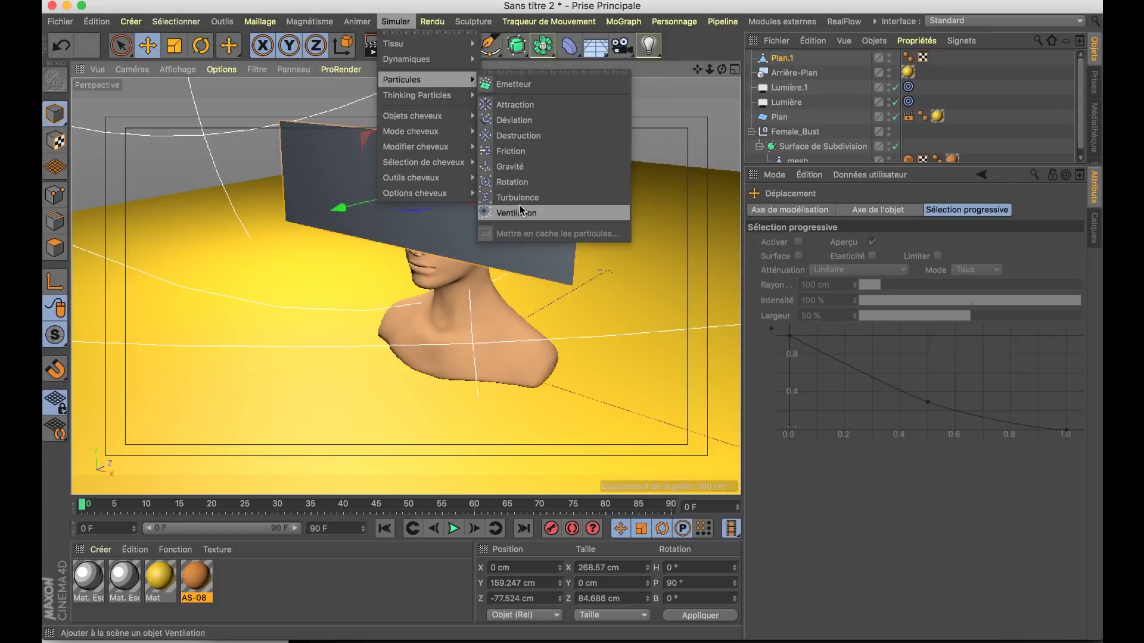
Add a Ventilation wind force beside the head and show its wind speed settings.
click(520, 209)
scroll(464, 212, down, 3)
mouse_move(490, 283)
mouse_down()
mouse_move(368, 148)
mouse_move(357, 186)
mouse_up()
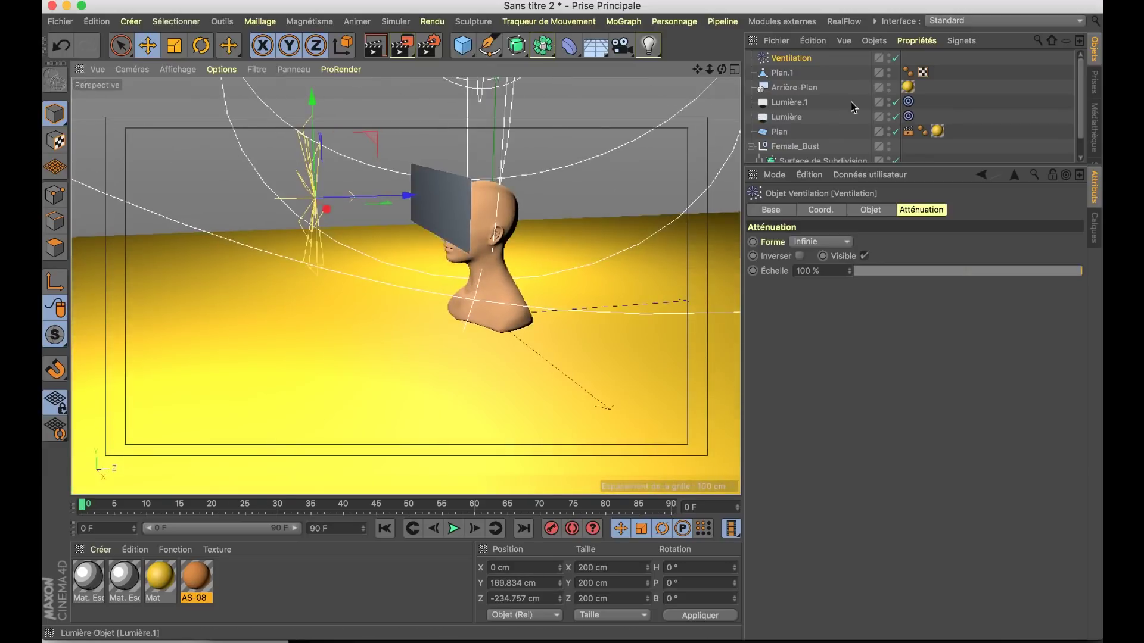
click(871, 211)
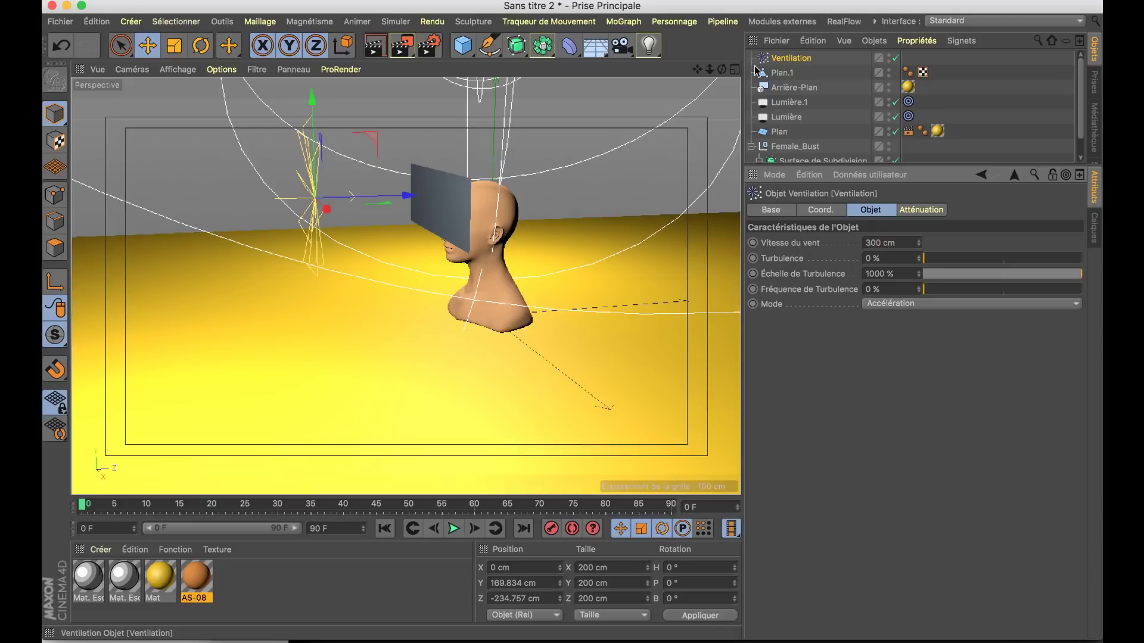
click(757, 72)
Give Plan.1 a Tissu cloth tag with Itérations set to 4.
right_click(786, 75)
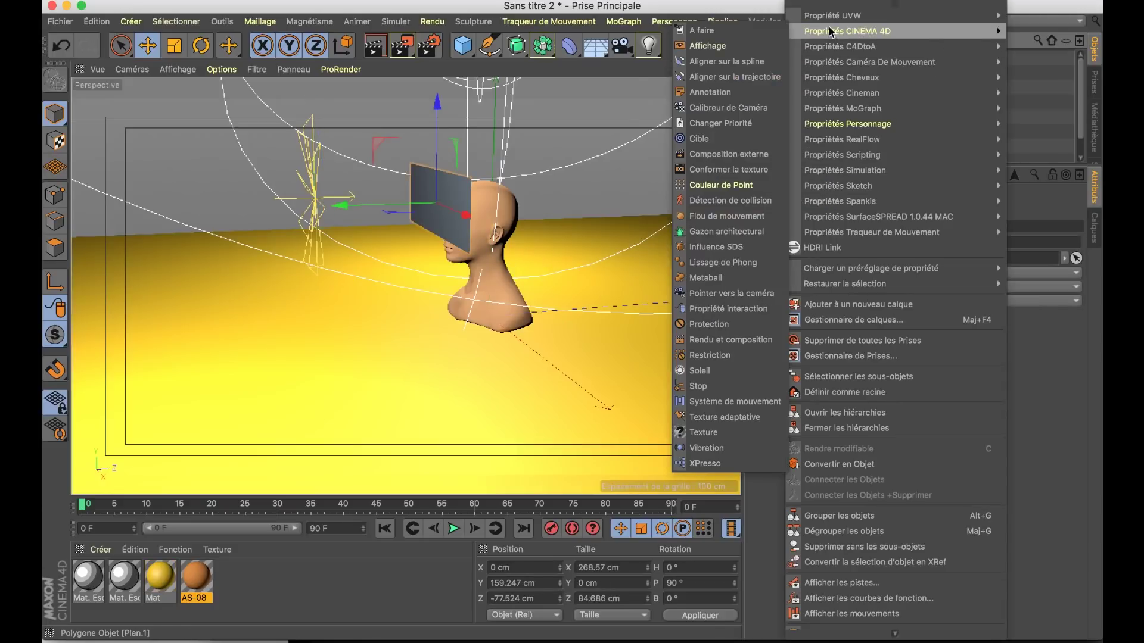
mouse_move(845, 170)
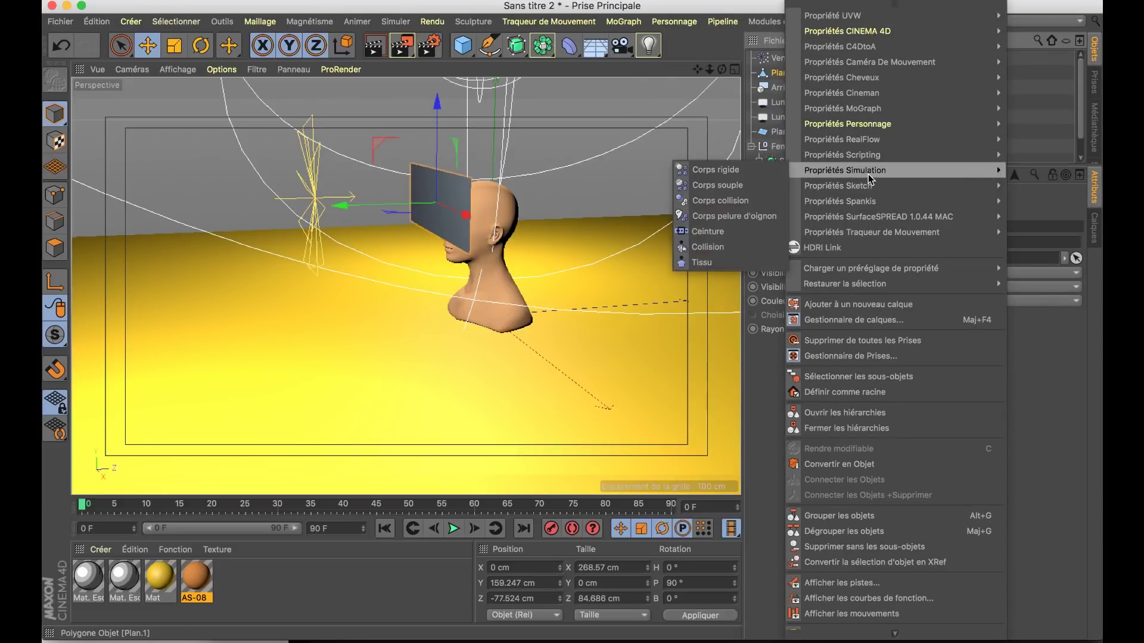
click(739, 262)
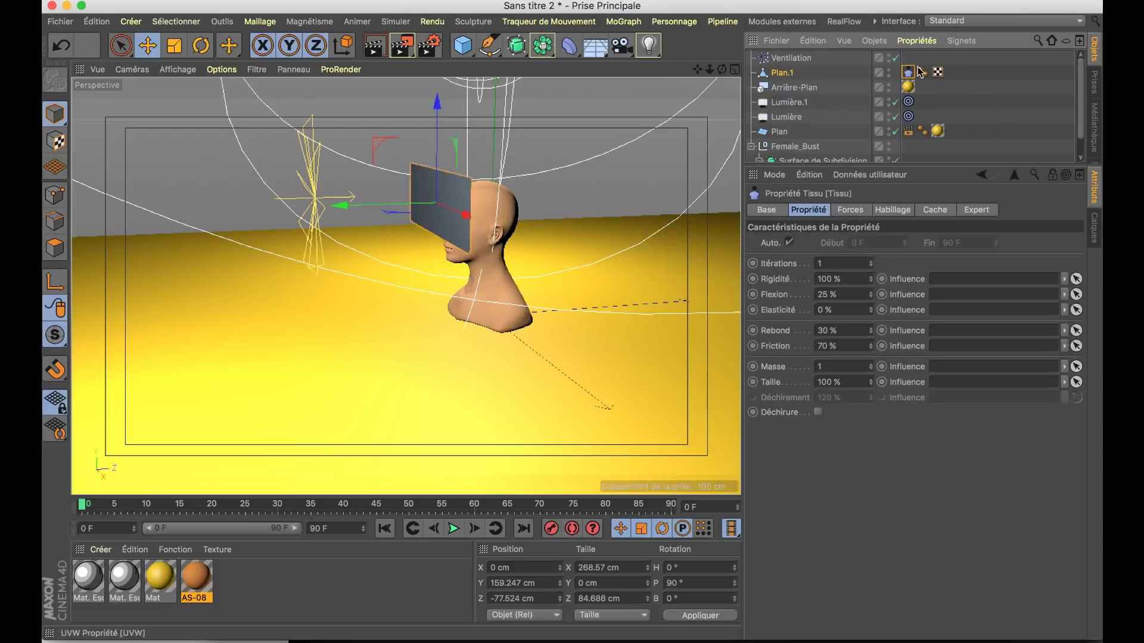
click(843, 263)
text(4)
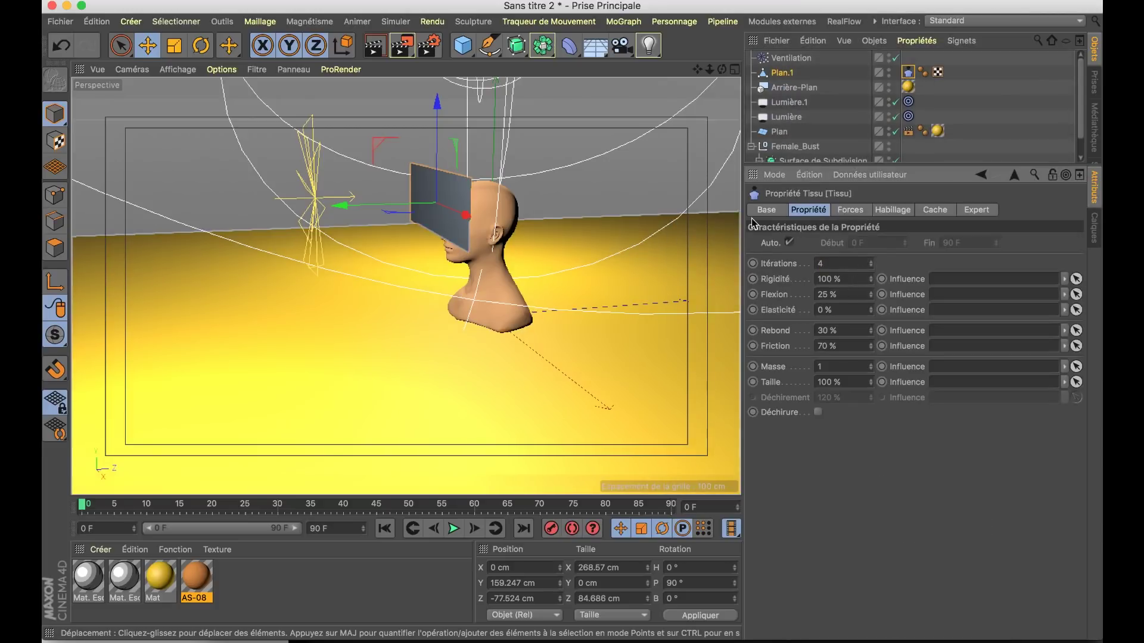
click(975, 212)
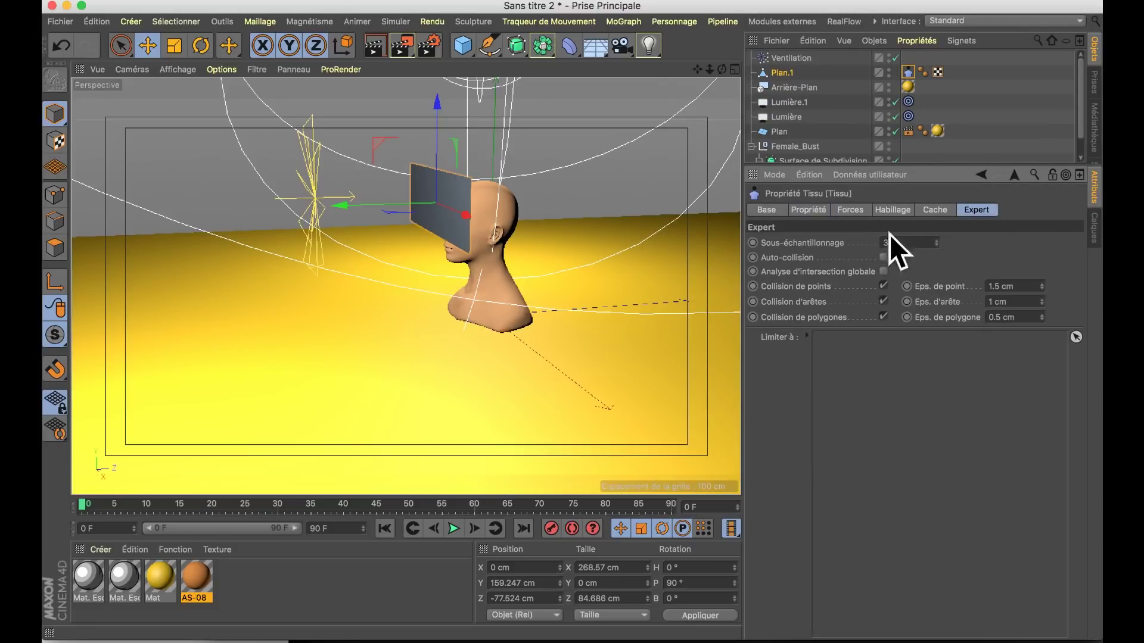
Preview the cloth falling, then stop and rewind to the first frame.
alt+drag(476, 268, 400, 498)
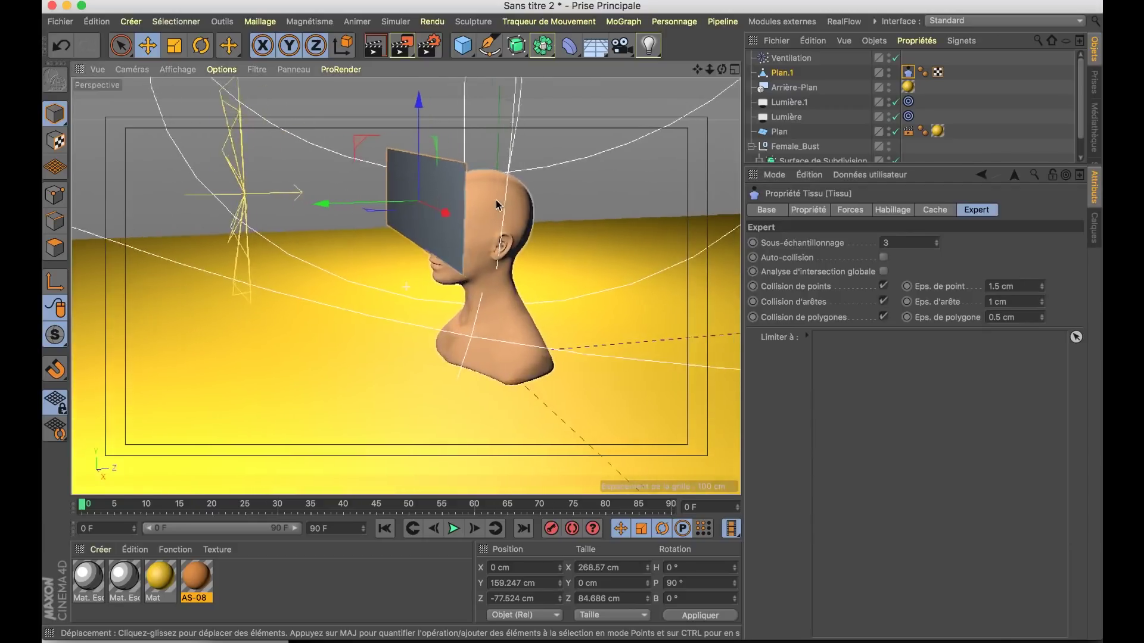
click(454, 528)
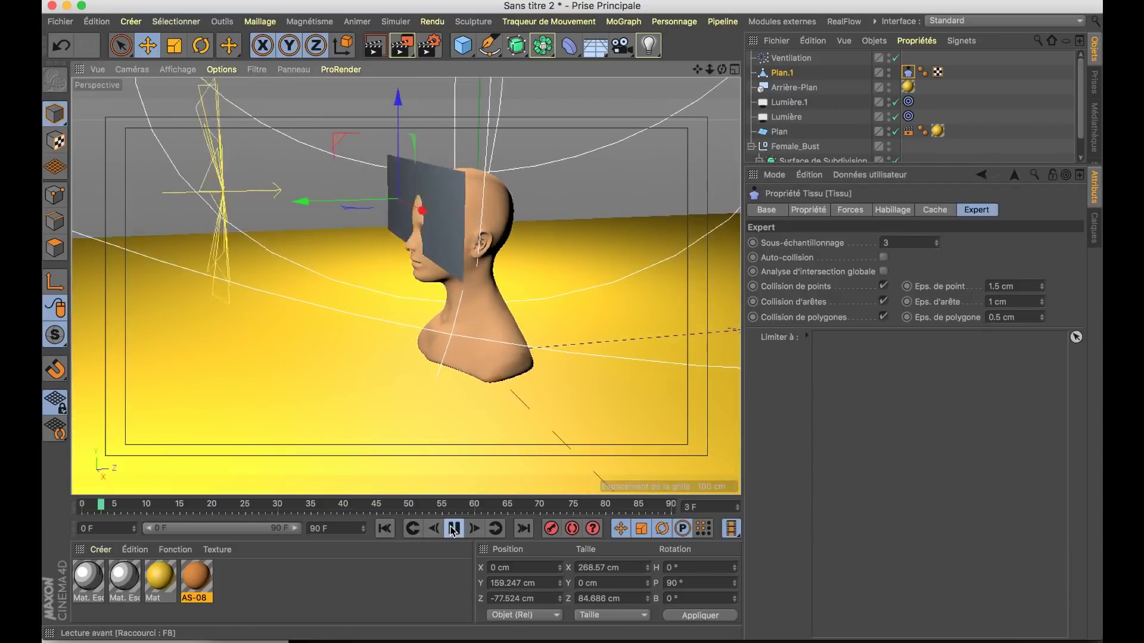
click(453, 528)
click(384, 528)
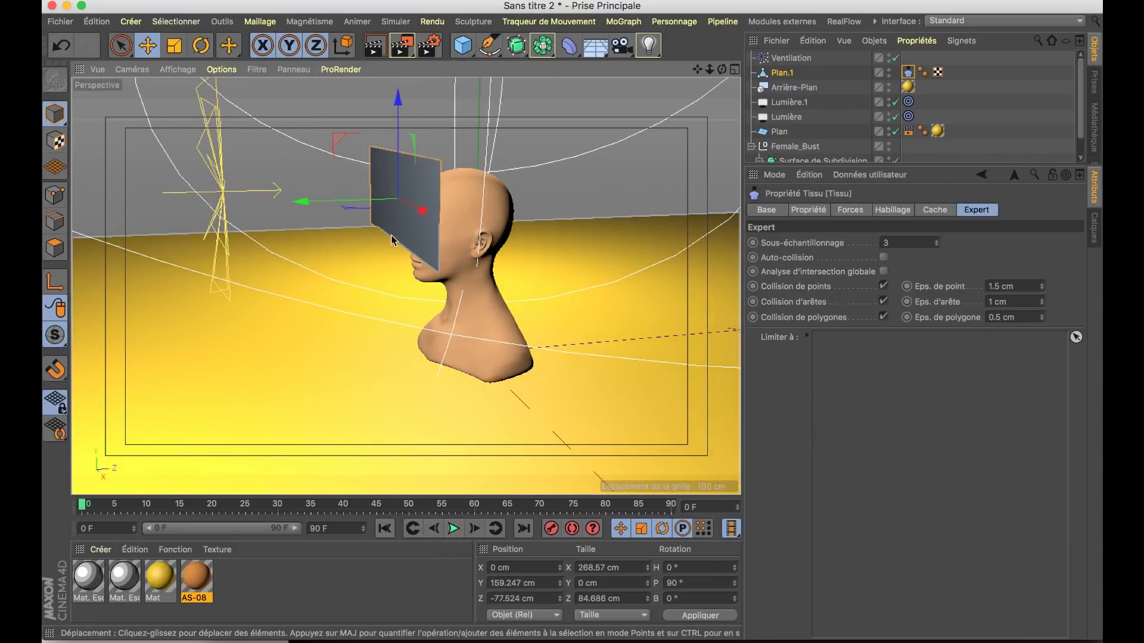
click(482, 232)
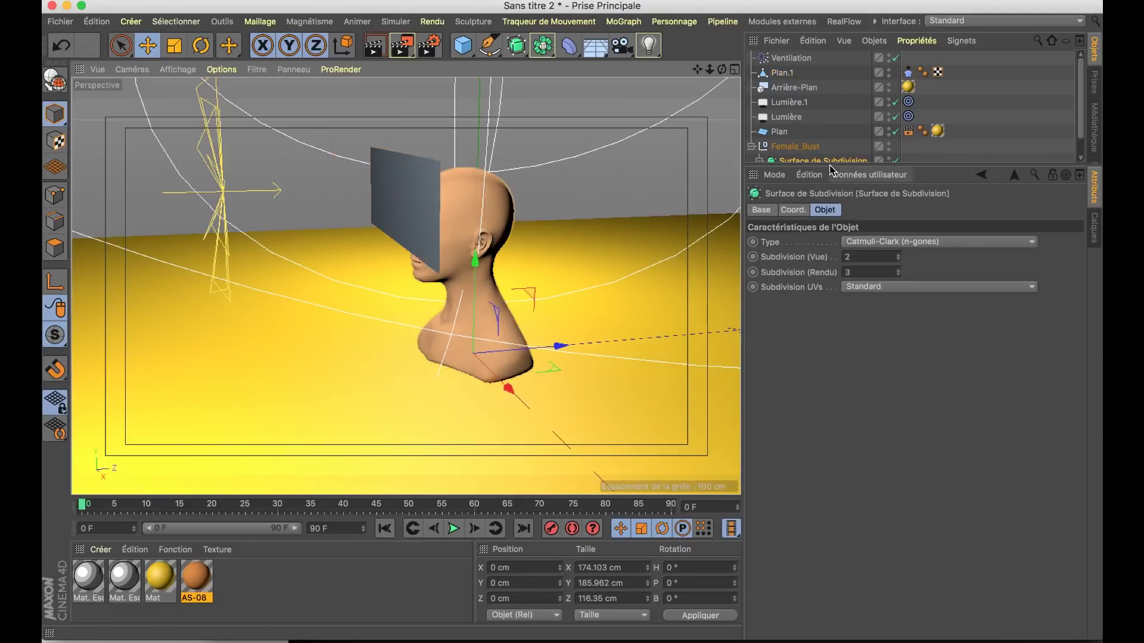
Add a Collision tag to the head mesh and play the simulation to watch the cloth drape.
drag(829, 166, 807, 293)
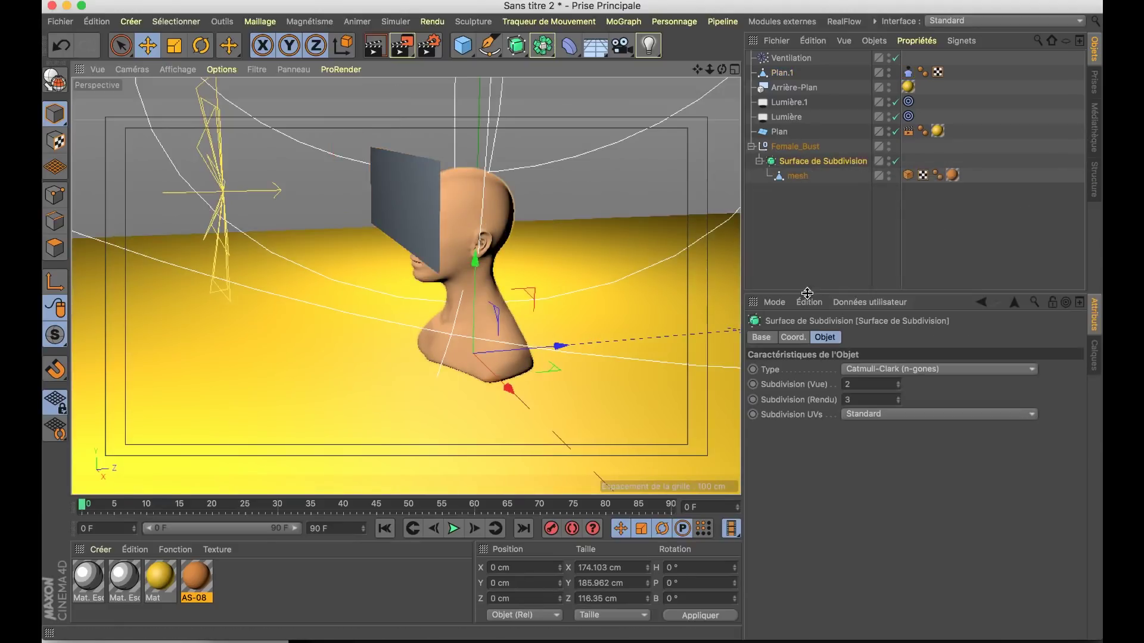
right_click(798, 175)
mouse_move(854, 109)
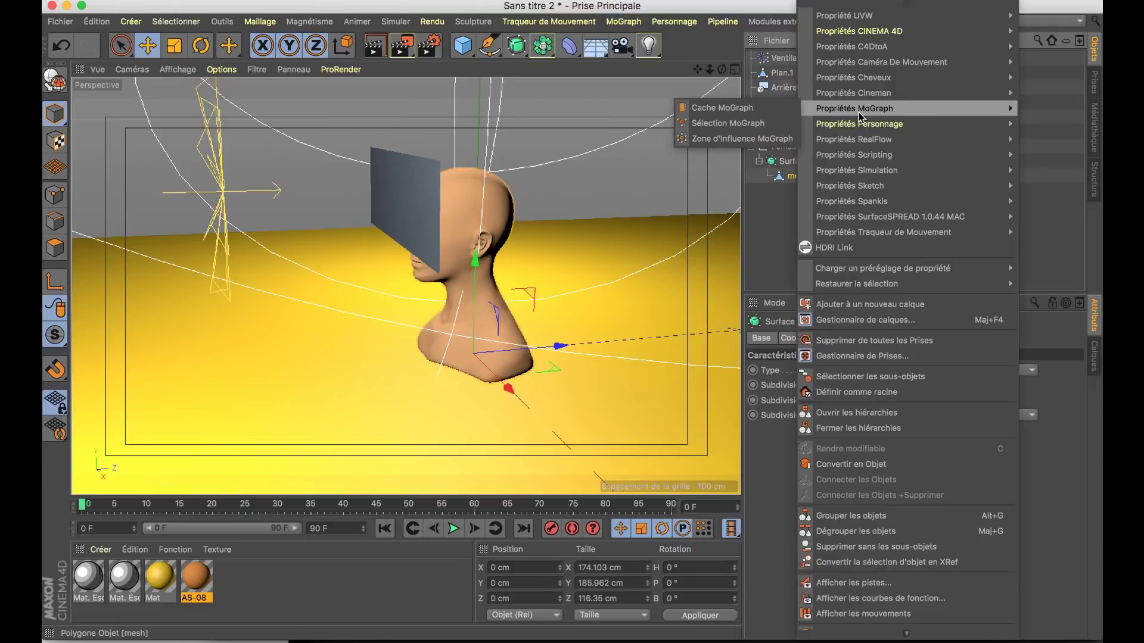
click(770, 248)
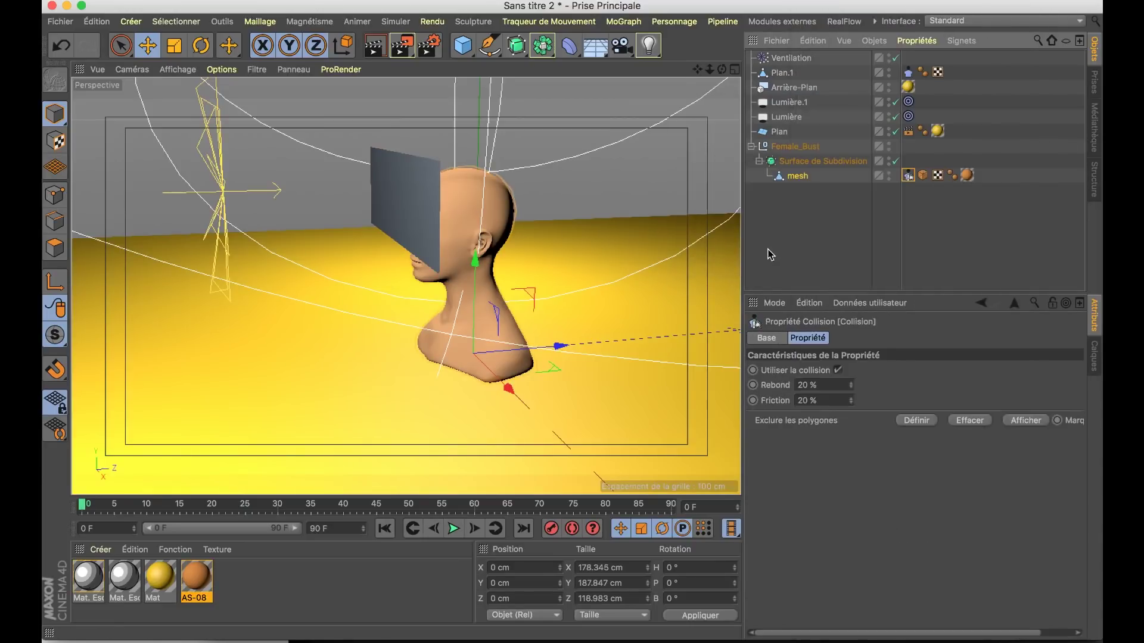
click(453, 529)
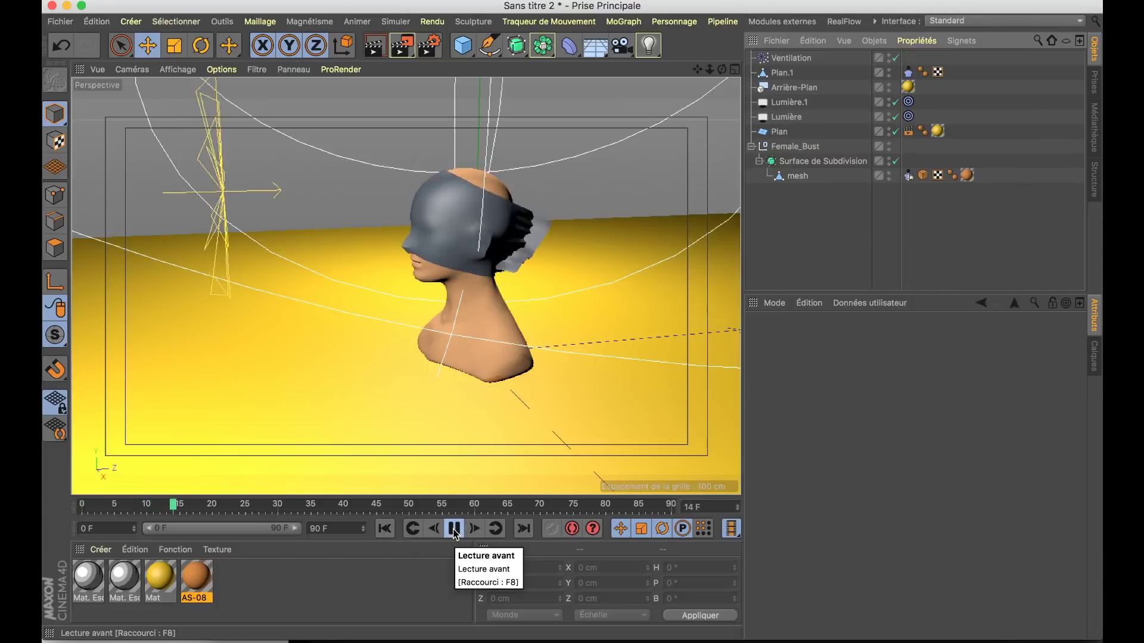
Stop the simulation and rewind to frame 0, viewing the bust from the front.
click(453, 529)
mouse_move(455, 339)
alt+mouse_down()
mouse_move(538, 186)
mouse_move(493, 220)
mouse_move(392, 158)
mouse_move(459, 158)
mouse_move(401, 195)
alt+mouse_up()
scroll(493, 220, up, 5)
scroll(441, 276, down, 5)
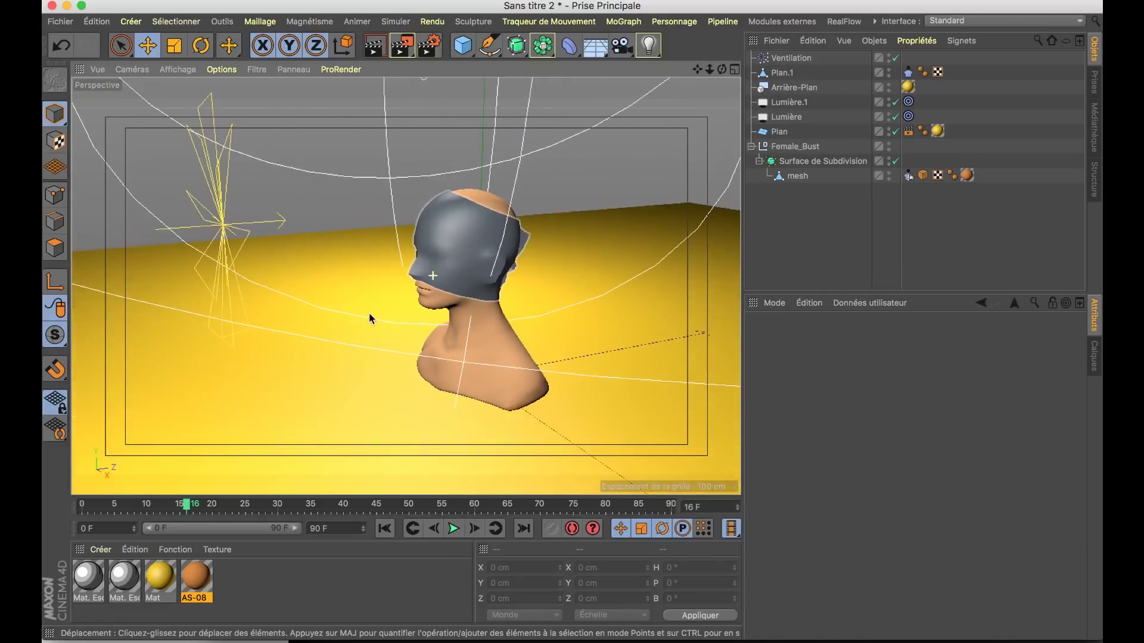
click(385, 529)
Raise Plan.1 higher up the head to about Y 195 cm.
click(415, 237)
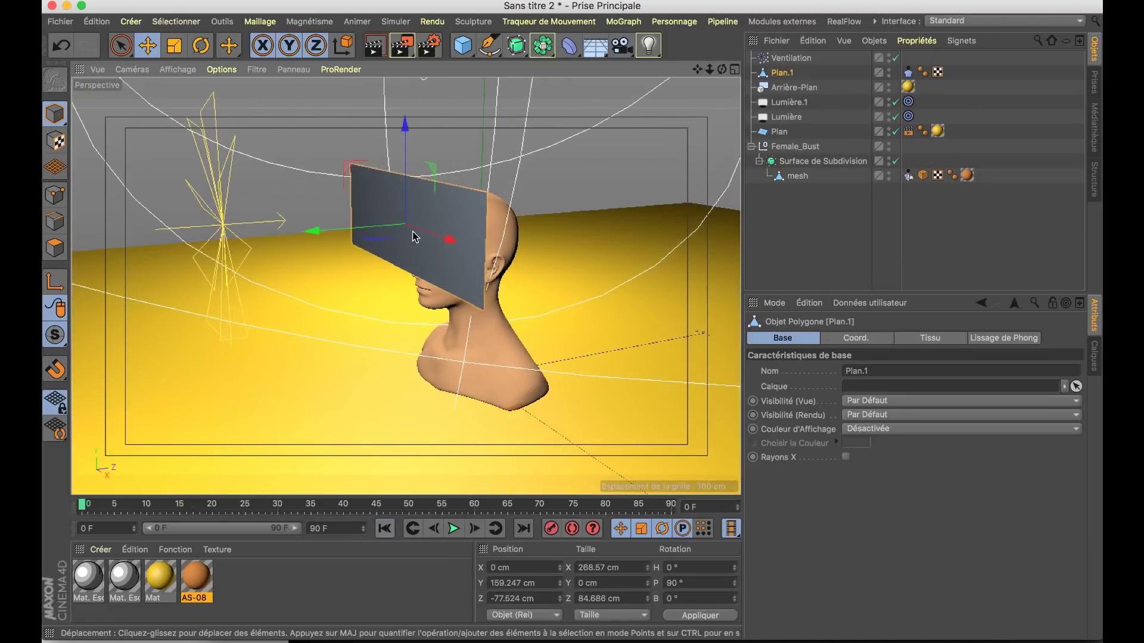
key(z)
drag(415, 237, 416, 210)
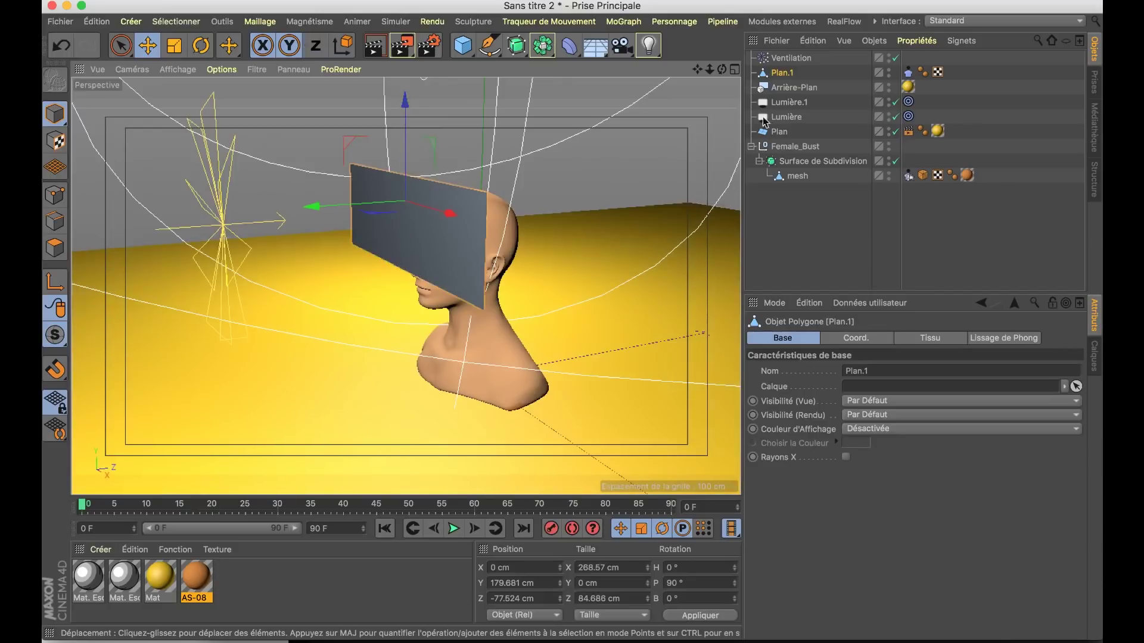
click(908, 72)
click(767, 338)
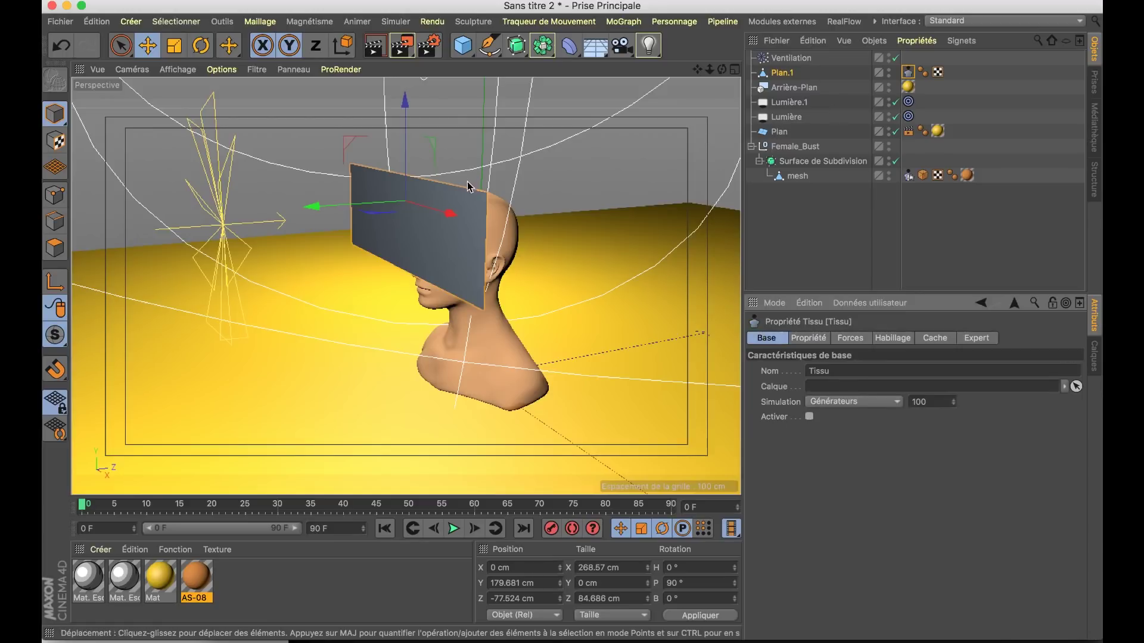
mouse_move(406, 161)
mouse_down()
mouse_move(404, 133)
mouse_move(548, 199)
mouse_move(513, 203)
mouse_up()
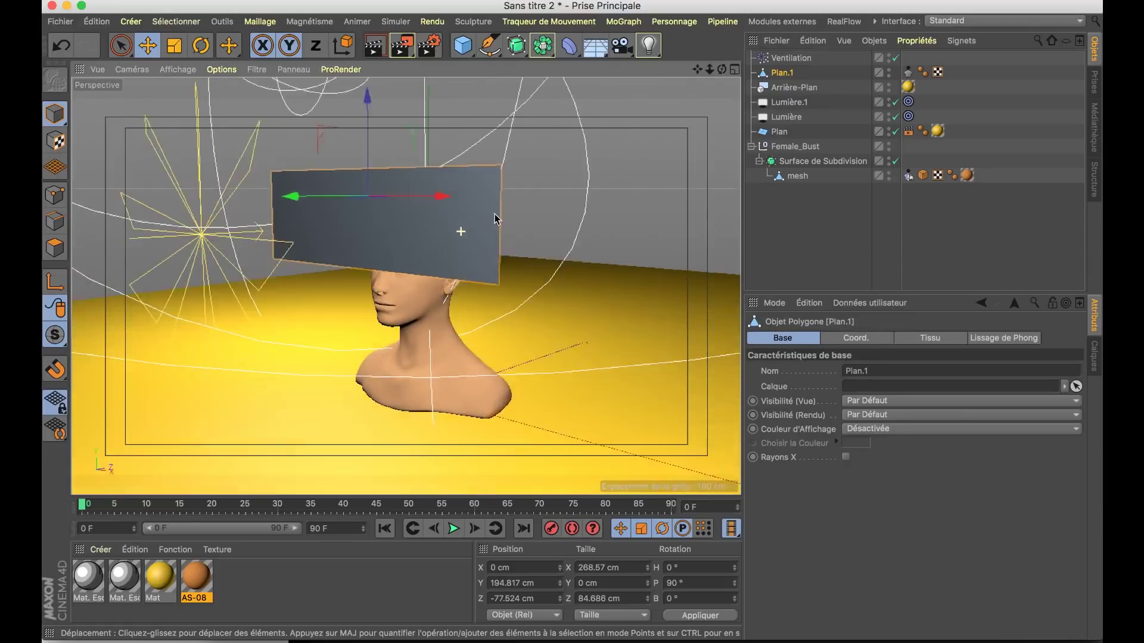
Remove the Tissu cloth tag from Plan.1.
click(907, 73)
click(809, 416)
alt+drag(387, 280, 499, 249)
alt+drag(480, 256, 476, 285)
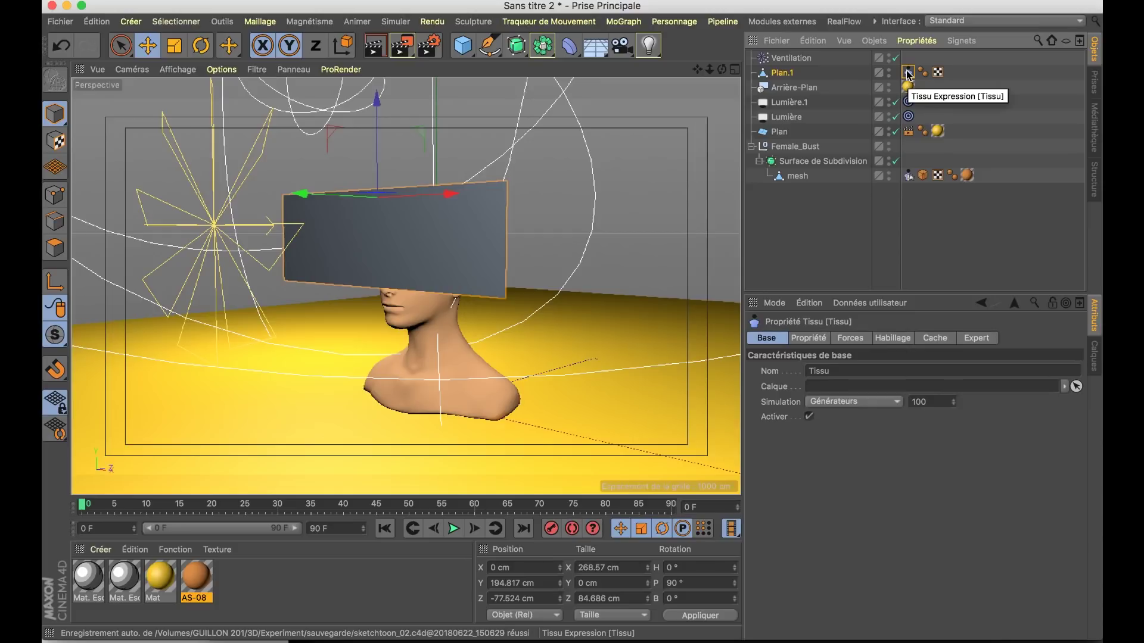
key(Delete)
Move the plane's pivot down to its centre and place the plane at Y 159.6 cm.
click(788, 76)
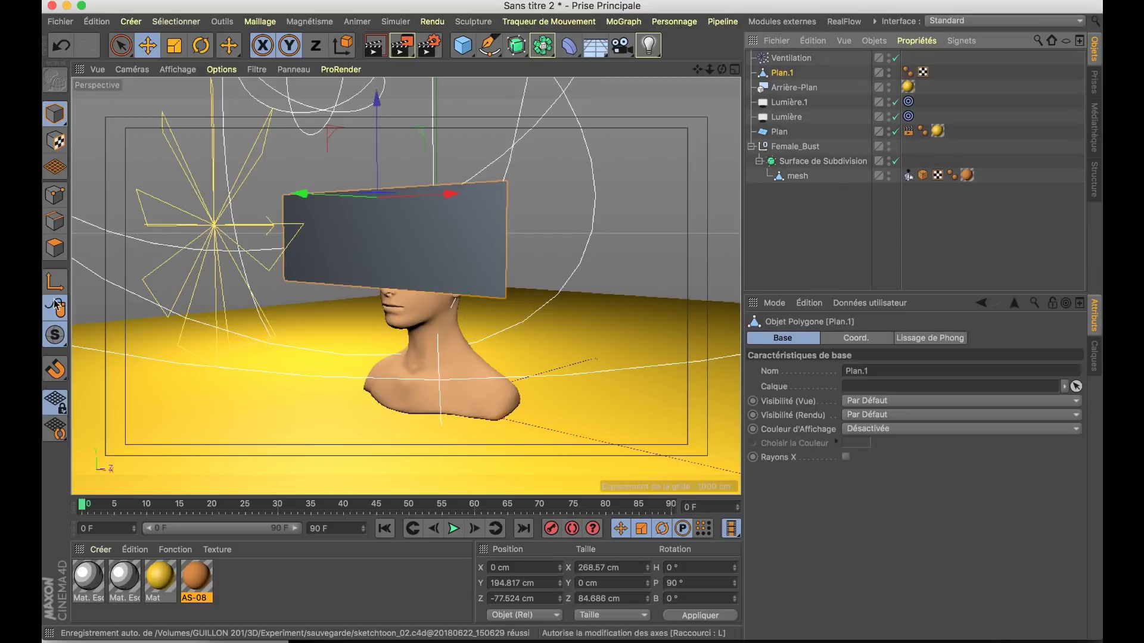
drag(377, 172, 377, 228)
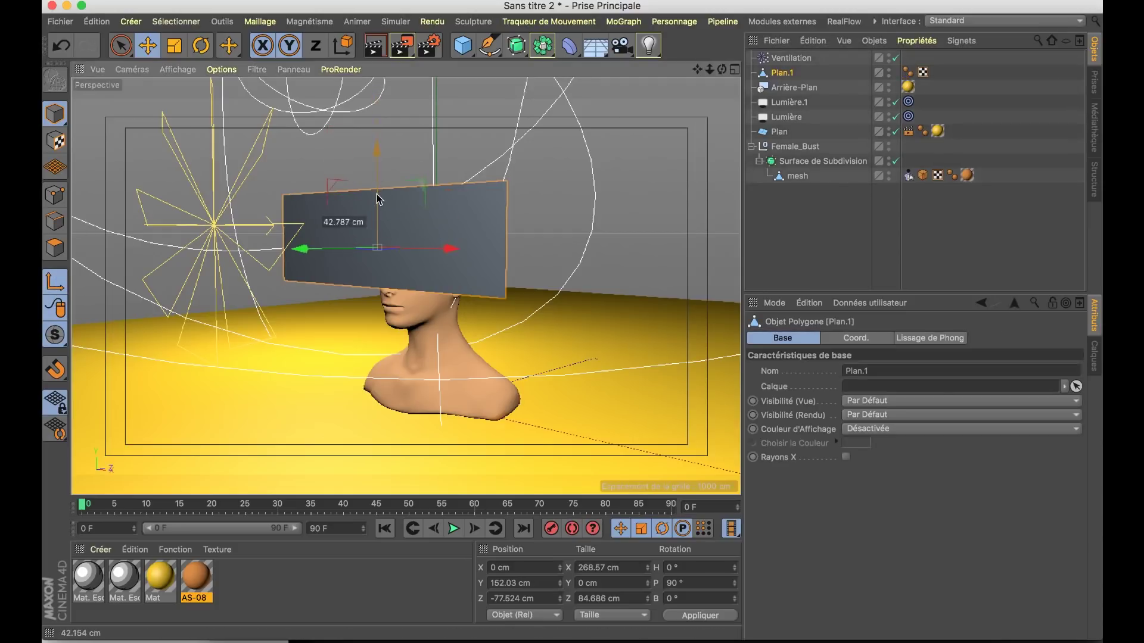
click(52, 285)
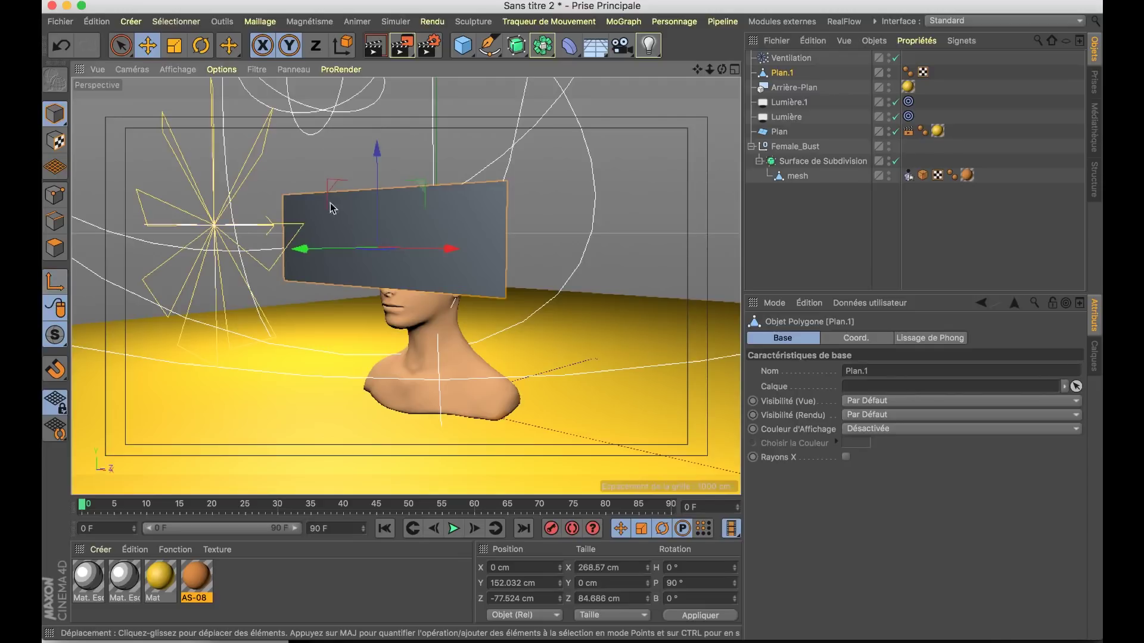
mouse_move(402, 289)
mouse_down()
mouse_move(402, 278)
mouse_move(358, 280)
mouse_up()
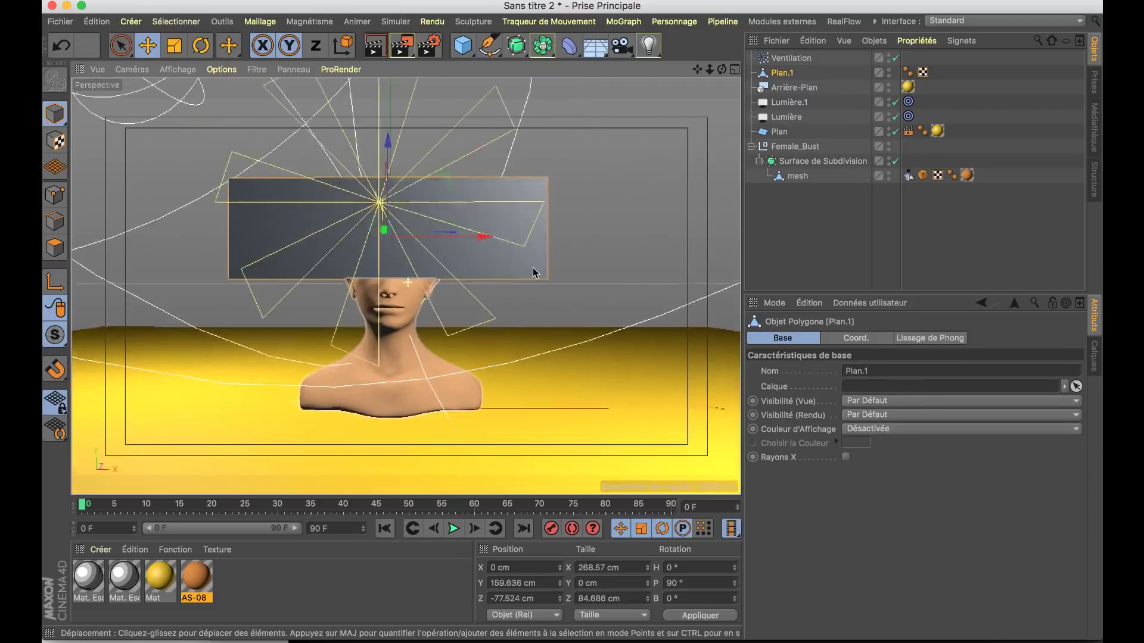
Re-add a Tissu cloth tag to Plan.1, play, and inspect the cloth capping the head.
right_click(793, 76)
mouse_move(906, 169)
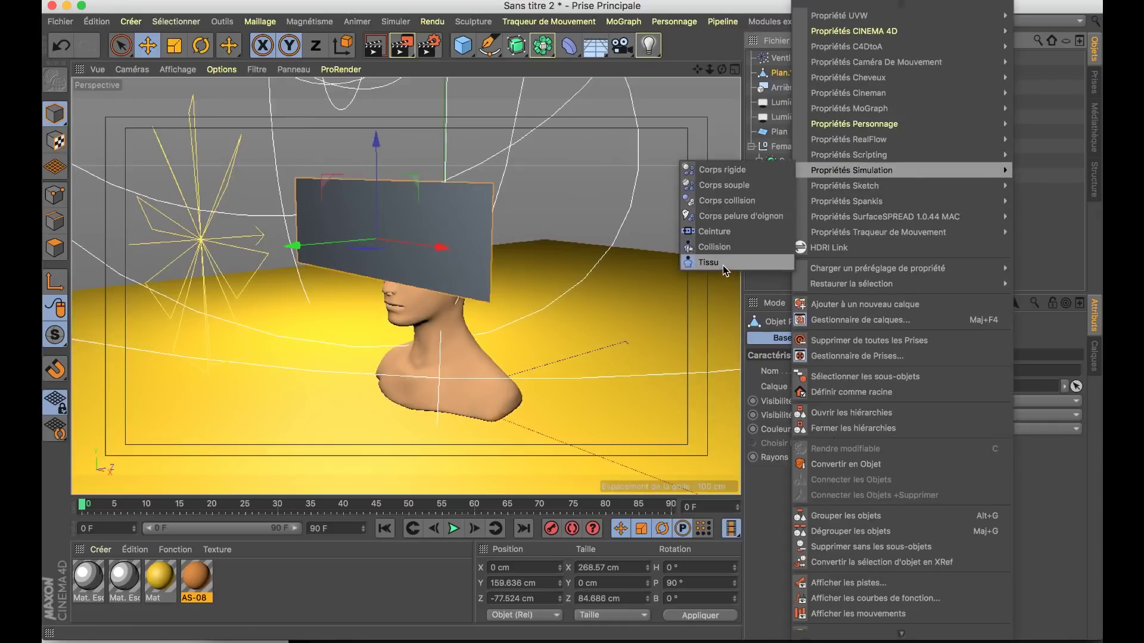
click(732, 260)
click(969, 337)
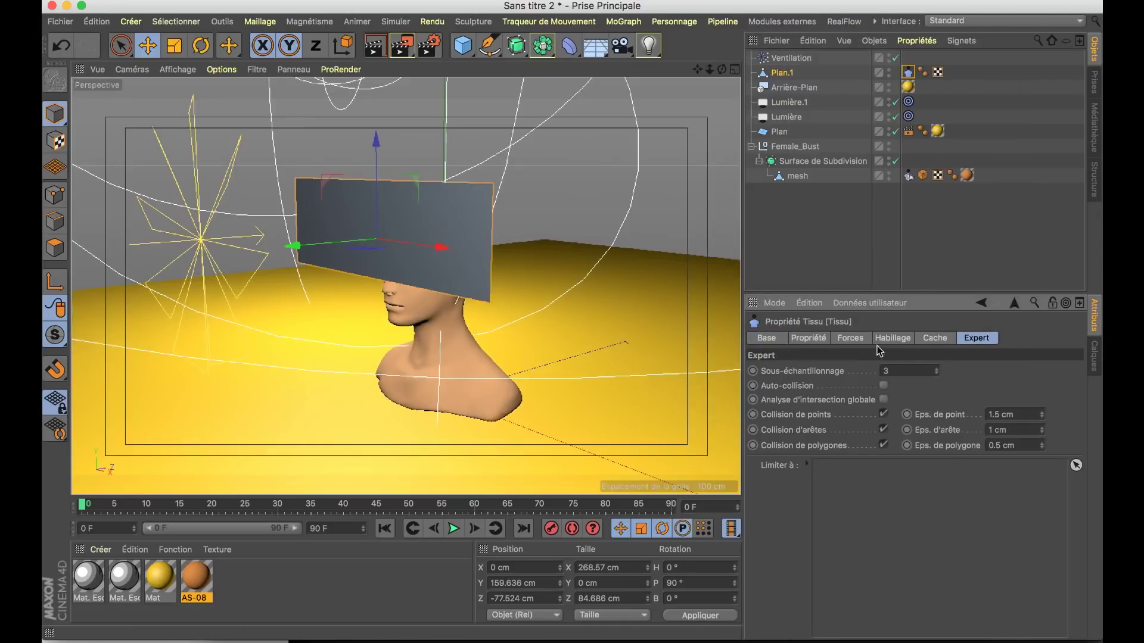
click(452, 532)
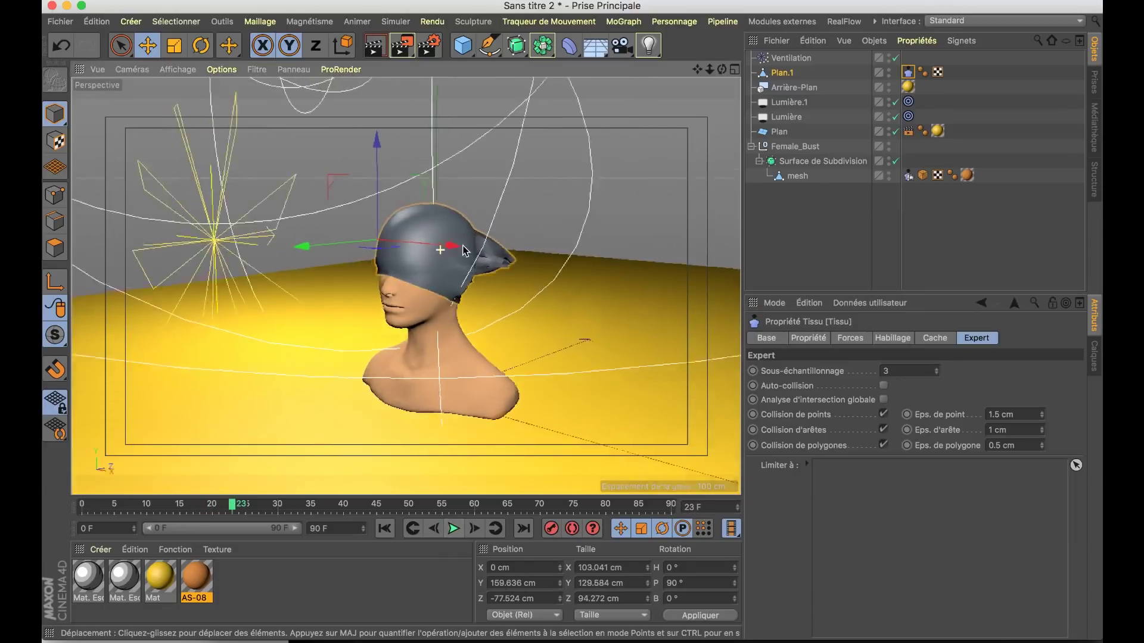
alt+drag(464, 250, 582, 225)
scroll(485, 248, up, 5)
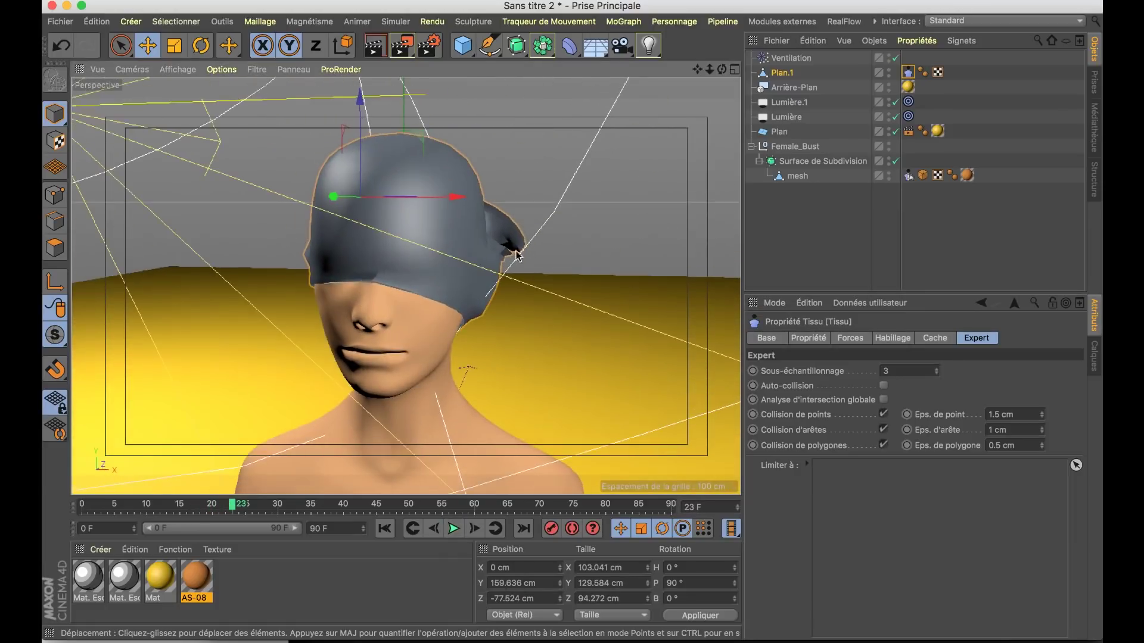
alt+drag(504, 246, 235, 275)
scroll(358, 268, down, 4)
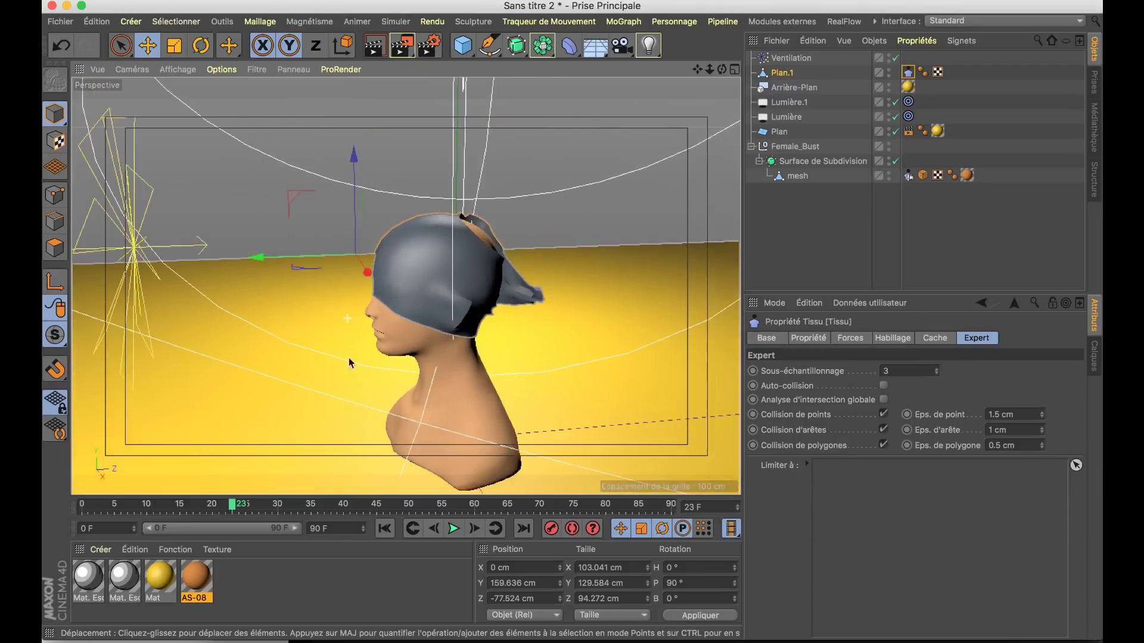
Rewind and replay the drape, pausing at frame 25 to view the head from the front.
click(384, 529)
click(453, 528)
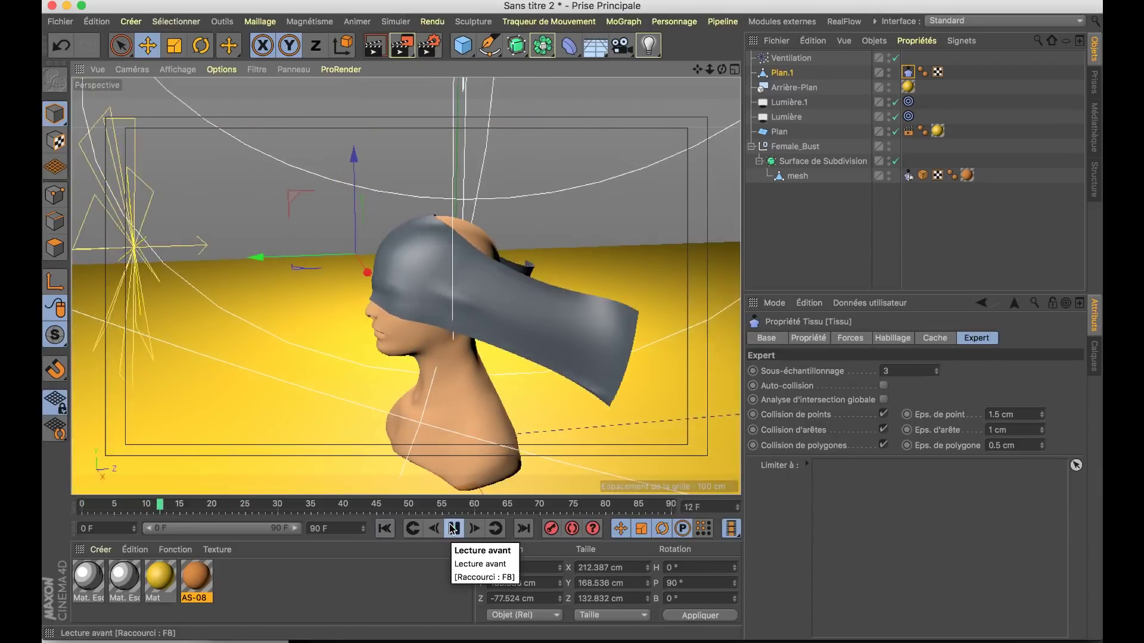
click(454, 529)
mouse_move(477, 250)
alt+mouse_down()
mouse_move(641, 246)
mouse_move(524, 262)
alt+mouse_up()
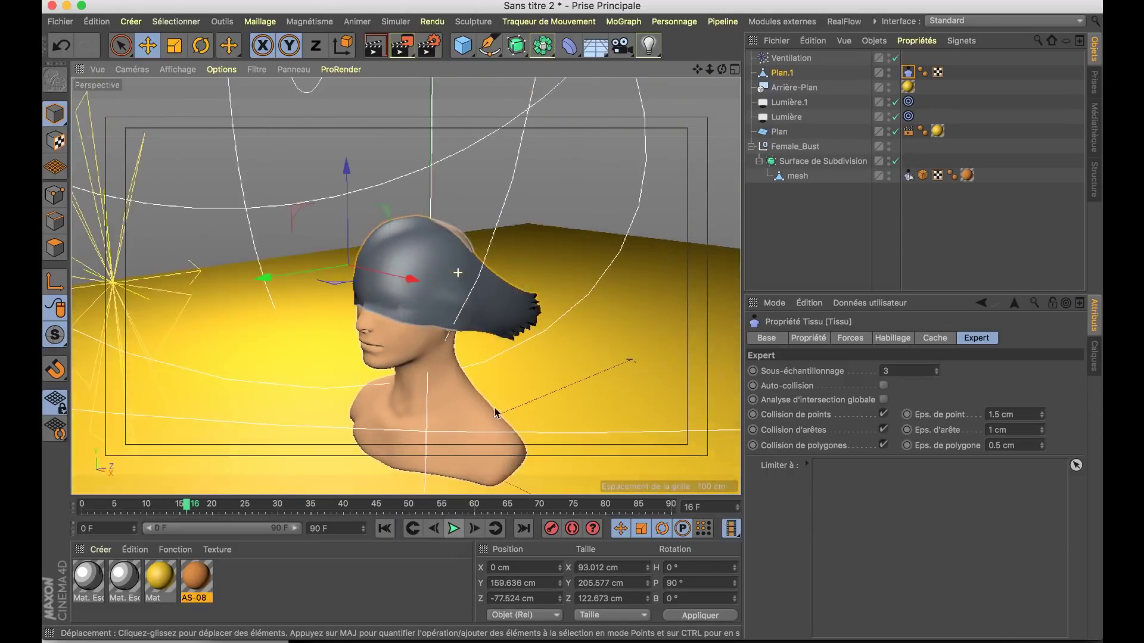
click(453, 528)
mouse_move(477, 245)
alt+mouse_down()
mouse_move(599, 241)
mouse_move(465, 324)
alt+mouse_up()
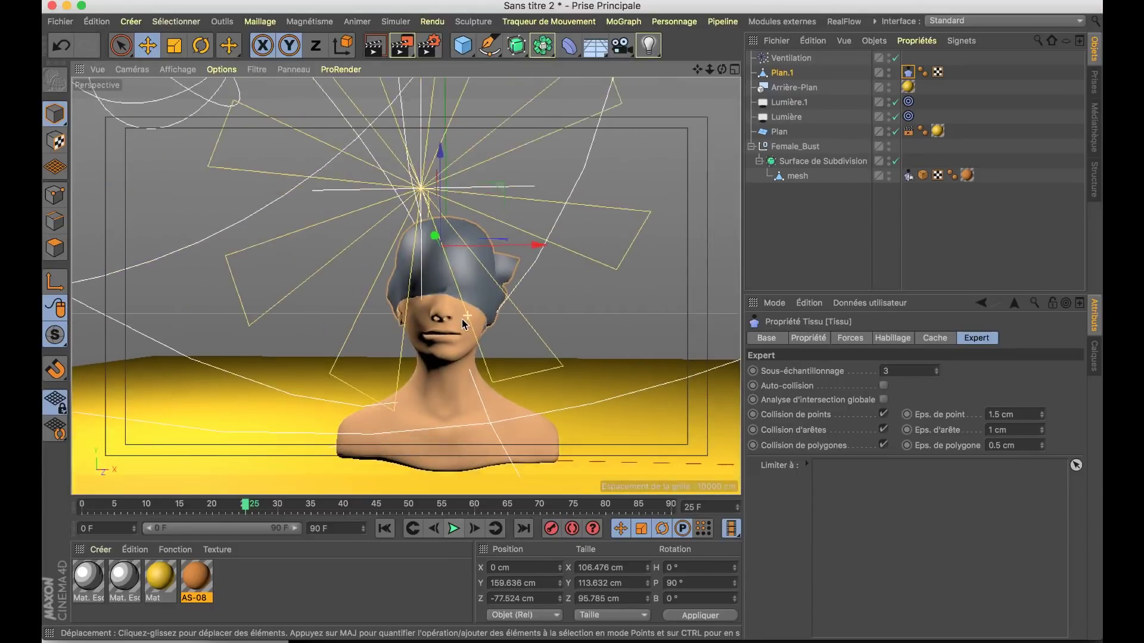
Rewind to frame 0 and lower the Ventilation wind emitter to about 135 cm.
click(384, 528)
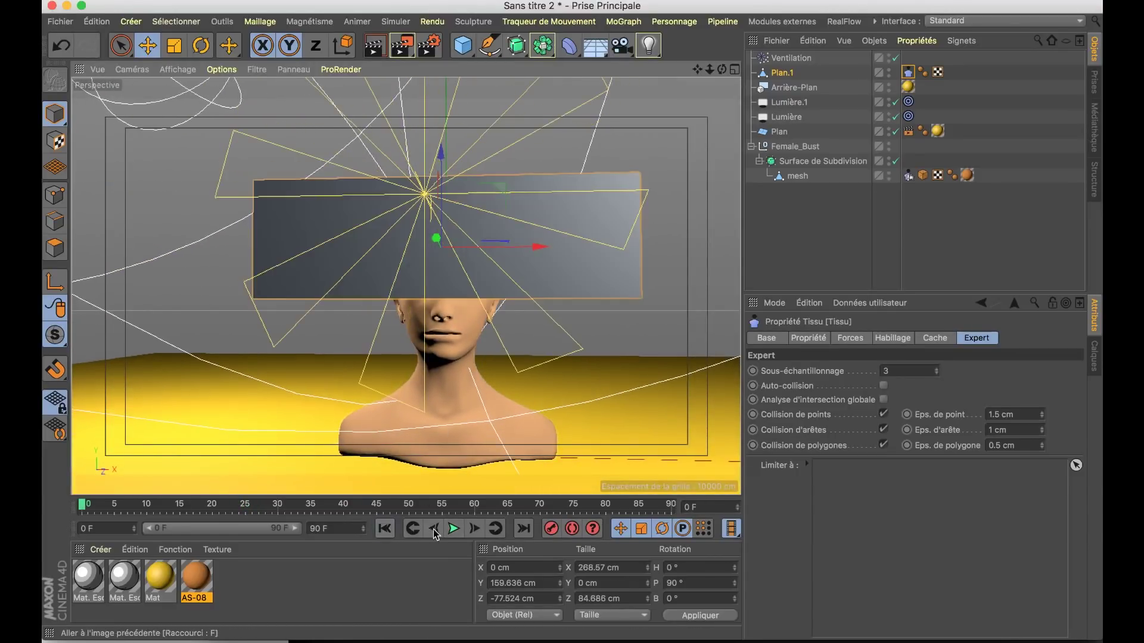
alt+drag(441, 393, 448, 366)
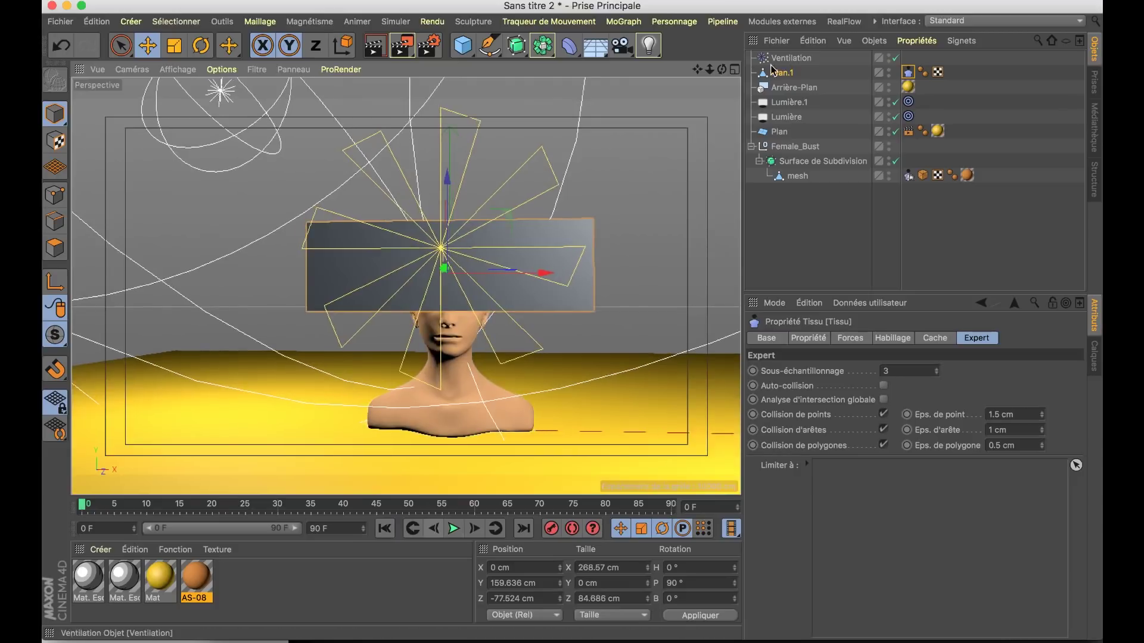
click(434, 255)
drag(470, 257, 489, 252)
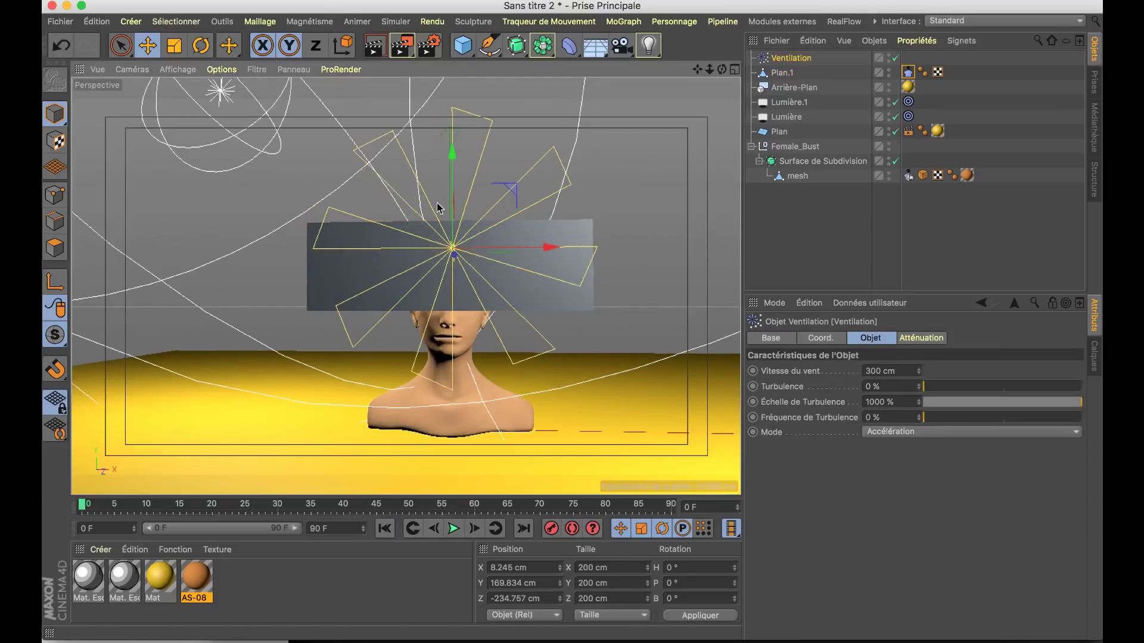
drag(452, 179, 447, 230)
drag(524, 297, 514, 301)
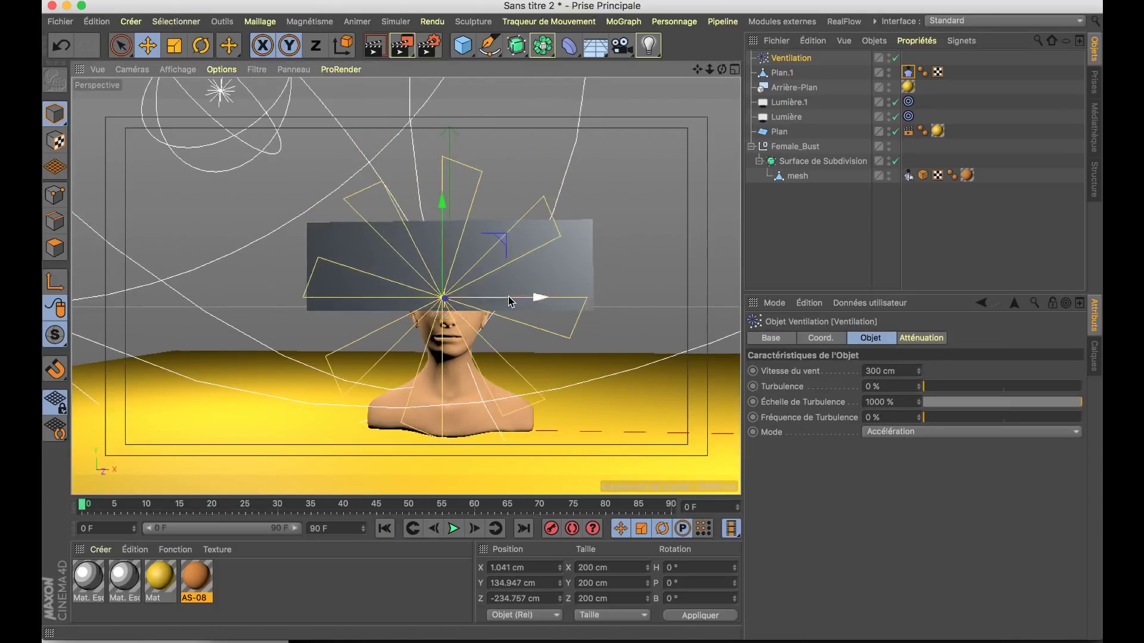
Replay the cloth simulation, stop at frame 23, and check the drape from the side.
click(455, 528)
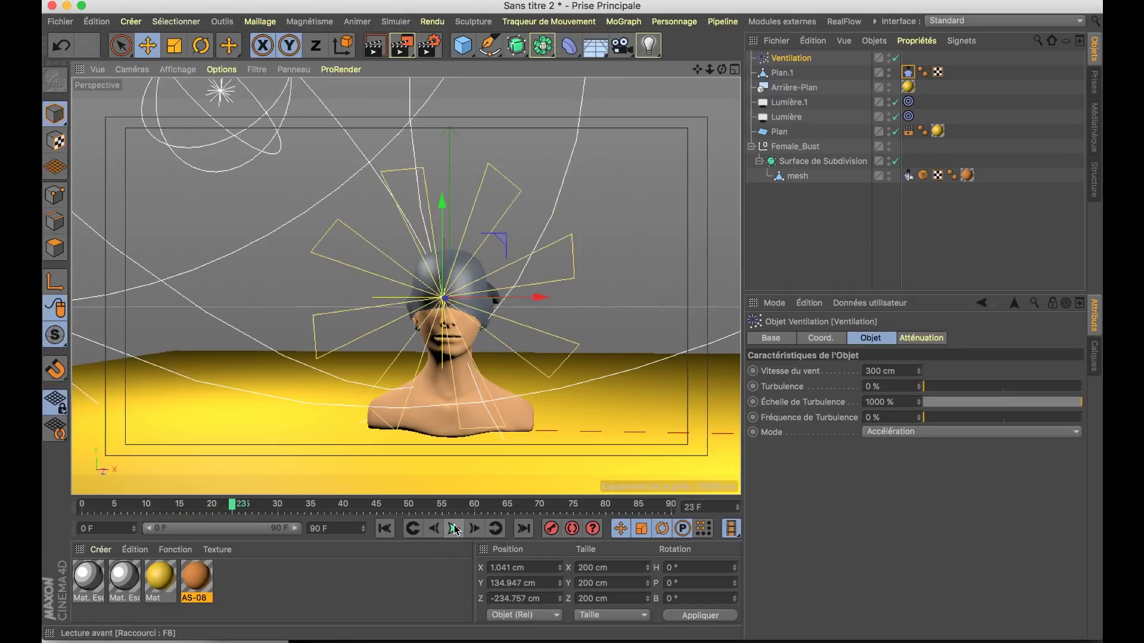
scroll(445, 357, up, 5)
scroll(446, 357, up, 3)
mouse_move(445, 357)
alt+mouse_down()
mouse_move(322, 449)
mouse_move(426, 401)
alt+mouse_up()
Wrap Plan.1 in a Subdivision Surface and orbit around the head to inspect the cloth.
click(565, 96)
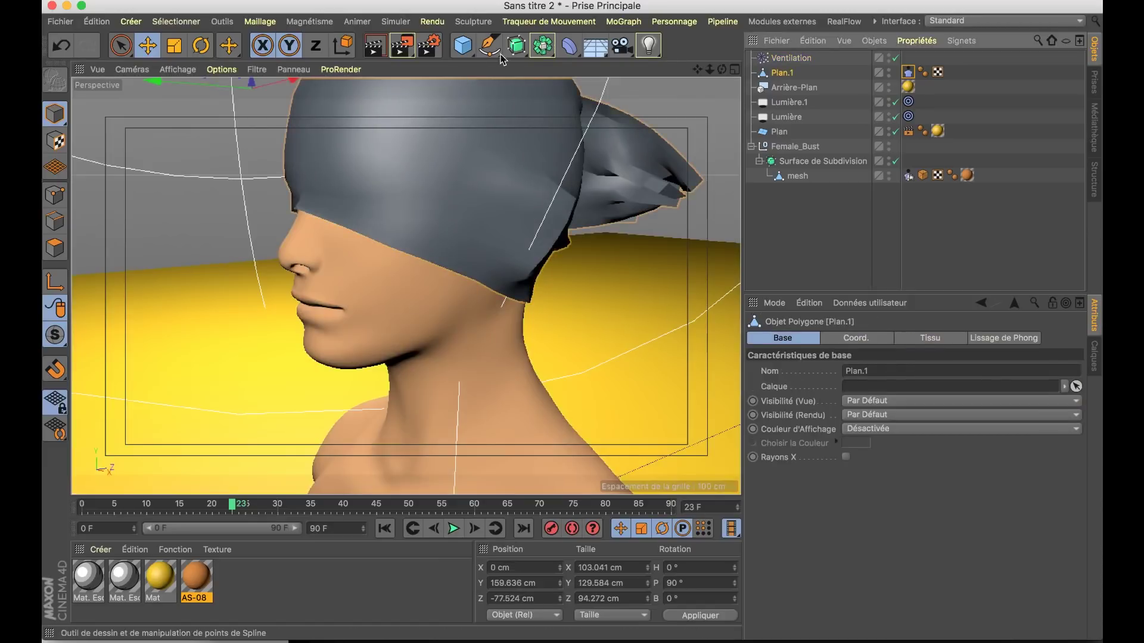
alt+click(542, 45)
scroll(393, 256, down, 3)
mouse_move(383, 270)
alt+mouse_down()
mouse_move(237, 215)
mouse_move(205, 224)
mouse_move(524, 212)
alt+mouse_up()
scroll(365, 216, up, 4)
mouse_move(365, 217)
alt+mouse_down()
mouse_move(494, 218)
mouse_move(409, 285)
mouse_move(590, 223)
mouse_move(477, 255)
mouse_move(319, 271)
mouse_move(489, 292)
alt+mouse_up()
scroll(488, 292, down, 3)
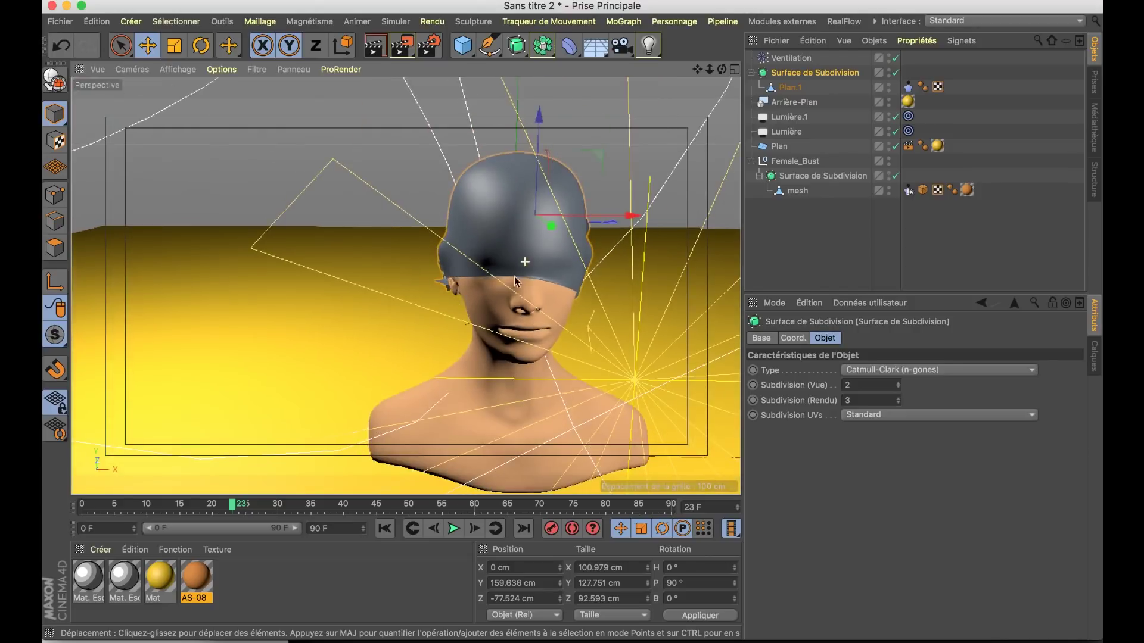
mouse_move(435, 238)
alt+mouse_down()
mouse_move(314, 235)
mouse_move(415, 242)
mouse_move(424, 262)
alt+mouse_up()
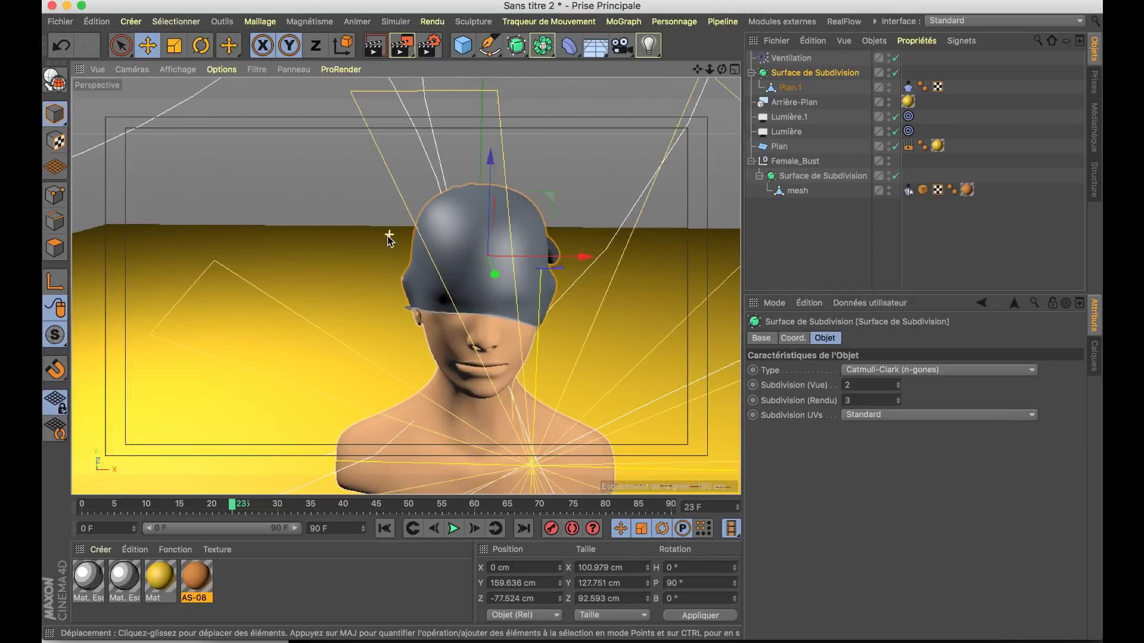
Duplicate the smoothed cloth into a null named 'Backup' and hide it in the viewport.
ctrl+click(793, 88)
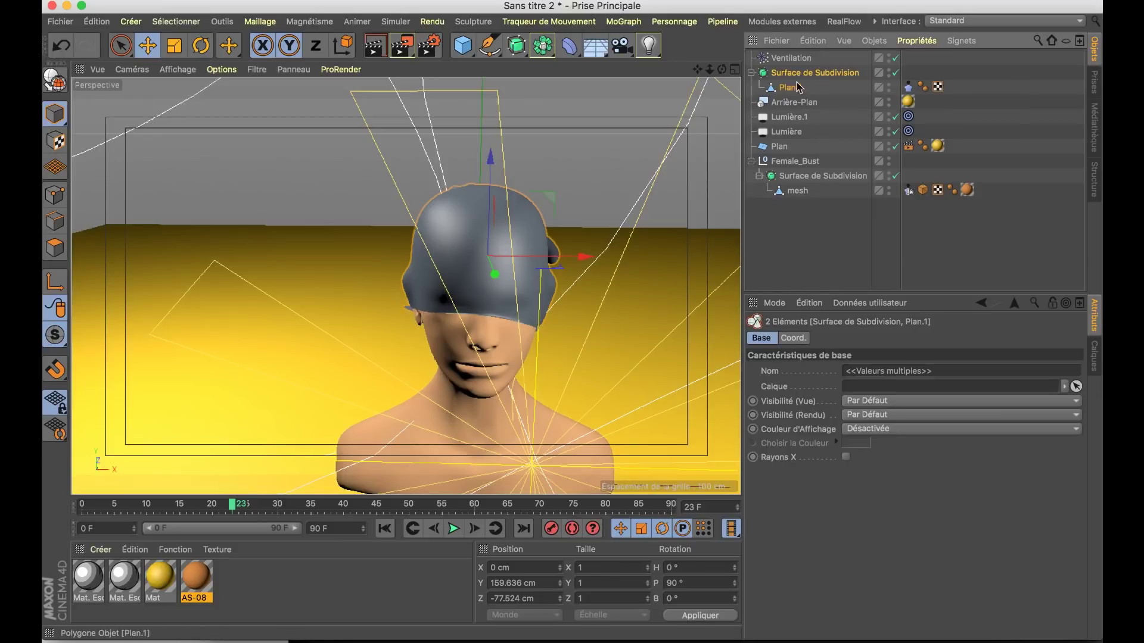
ctrl+drag(799, 87, 804, 244)
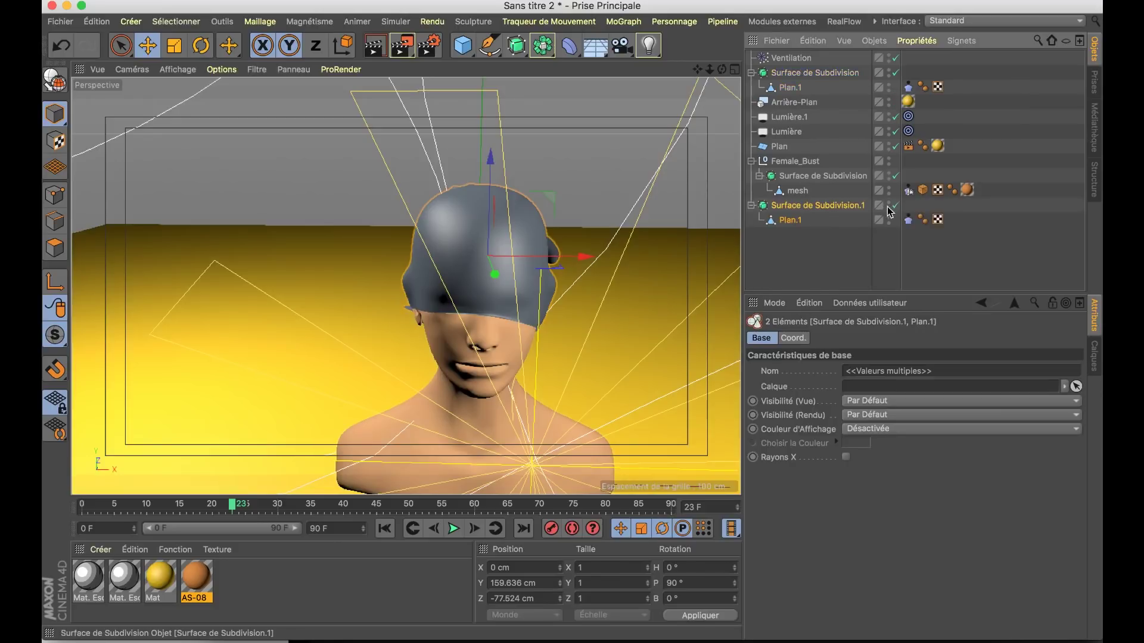
key(alt+g)
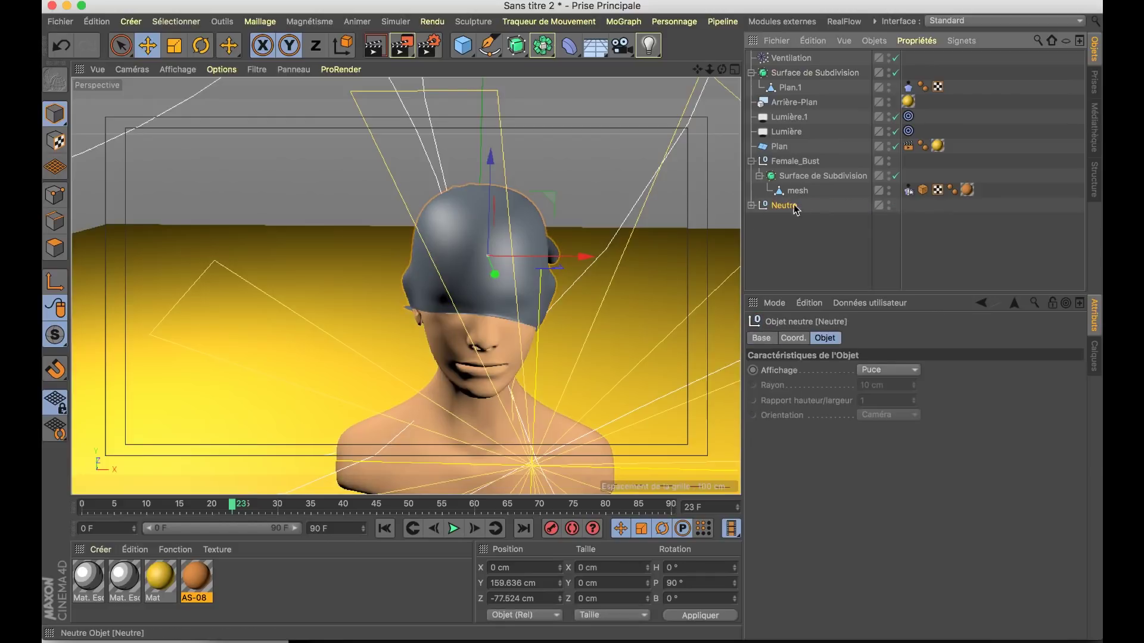
double_click(784, 206)
text(Backup)
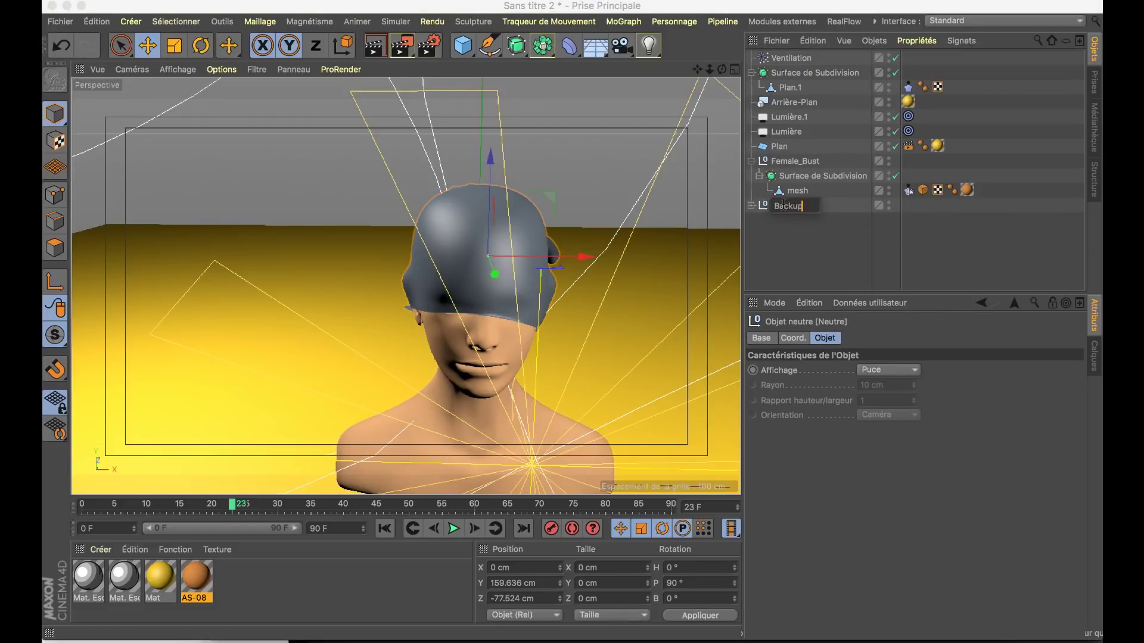
key(Return)
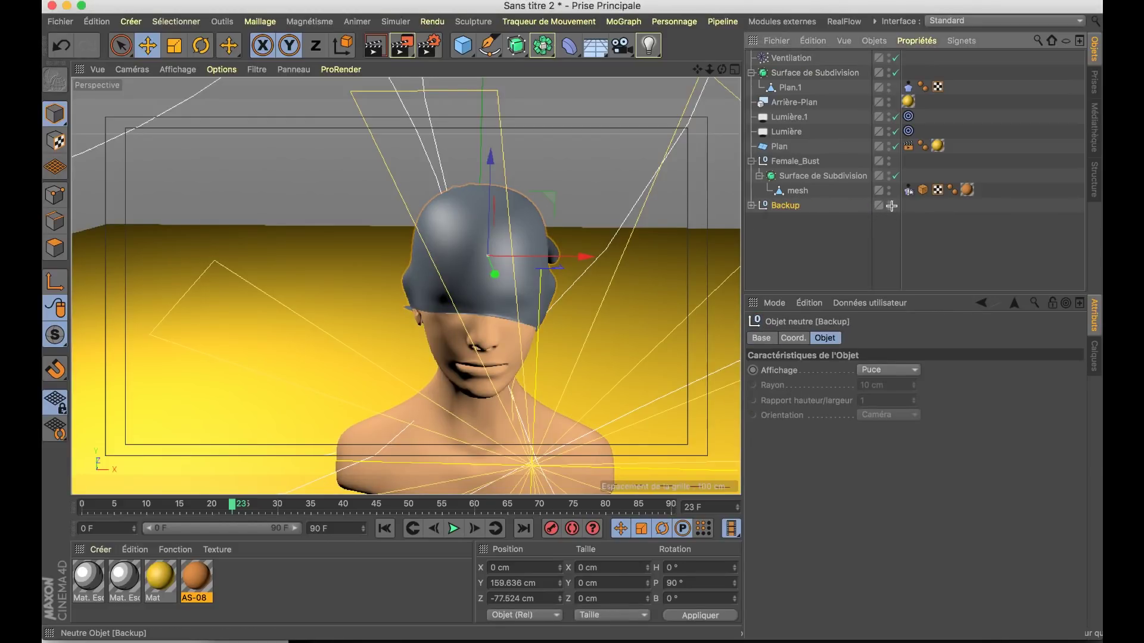
click(889, 204)
Hide Backup from rendering, and bake Surface de Subdivision to polygons without its Tissu tag.
click(889, 208)
click(780, 73)
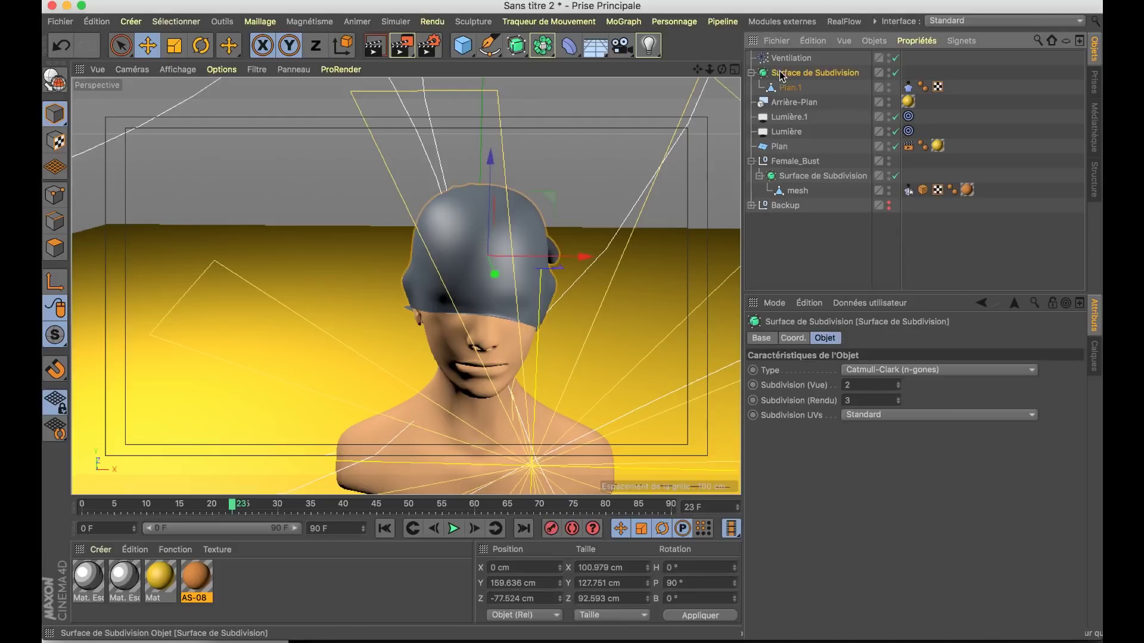
key(c)
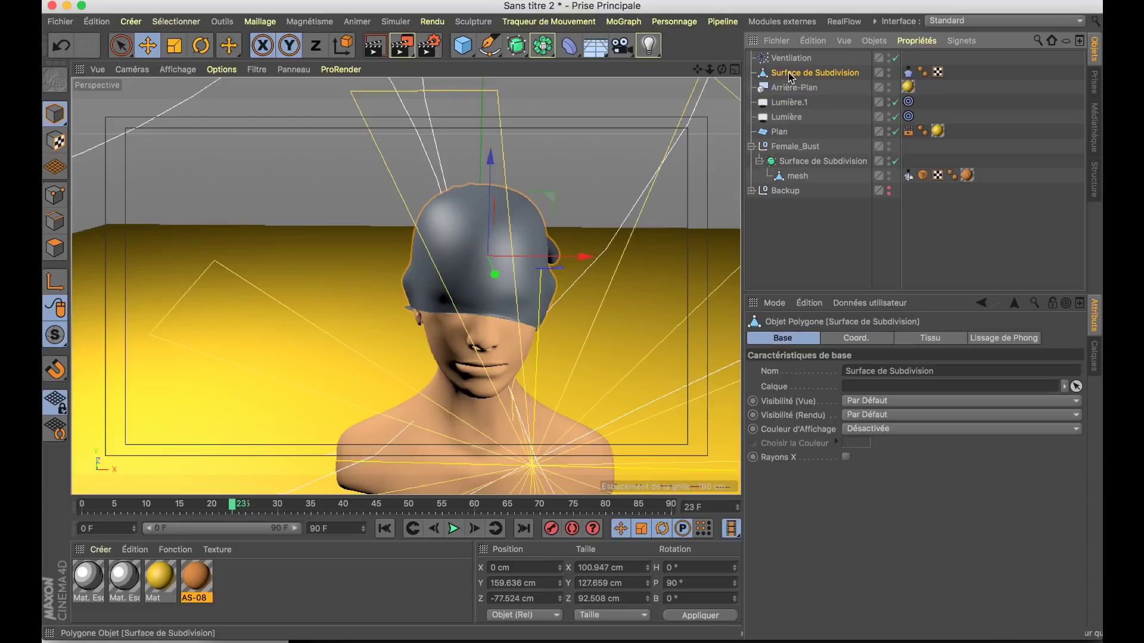
click(907, 73)
key(Delete)
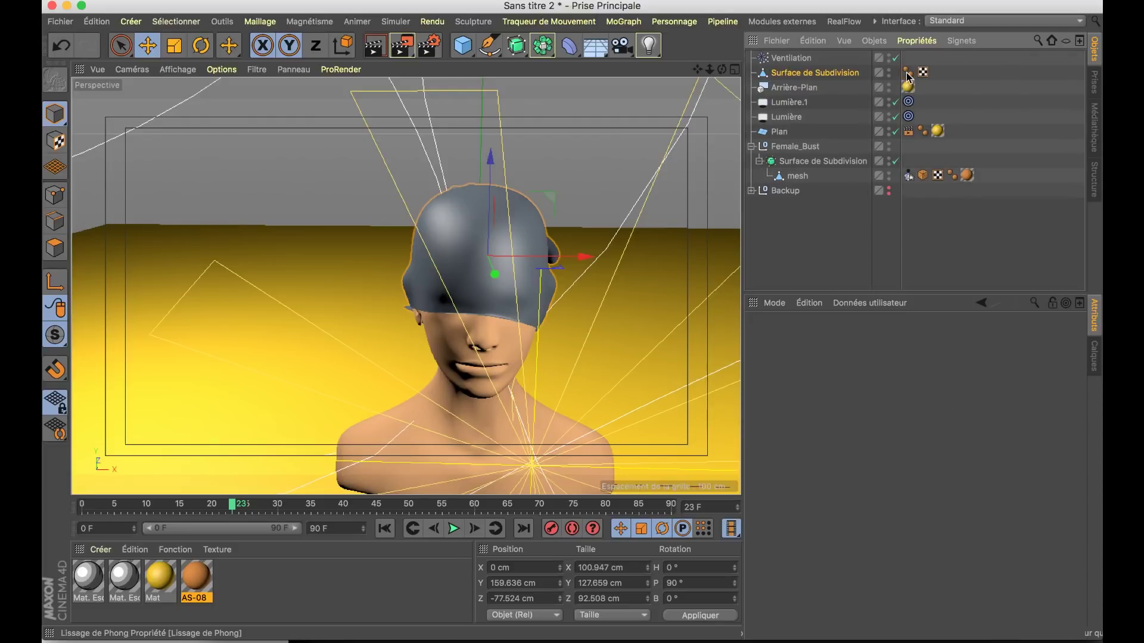
click(871, 74)
Disable and hide the Ventilation wind, then reselect the baked cloth.
click(895, 58)
click(889, 58)
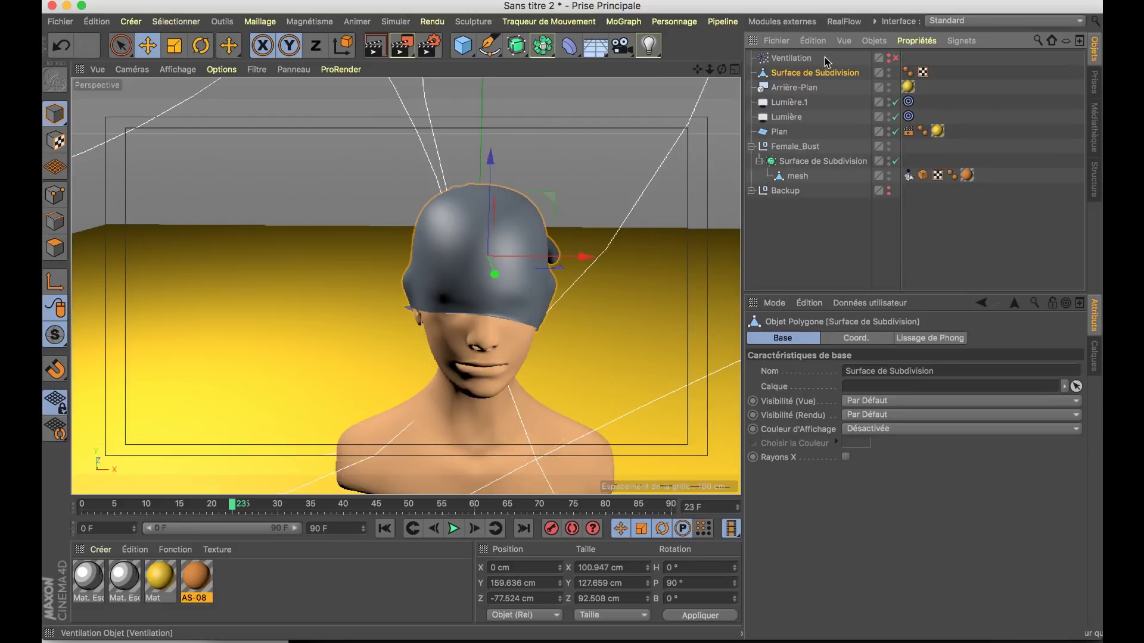
click(923, 65)
mouse_move(421, 250)
alt+mouse_down()
mouse_move(478, 271)
mouse_move(498, 255)
mouse_move(434, 224)
alt+mouse_up()
click(435, 225)
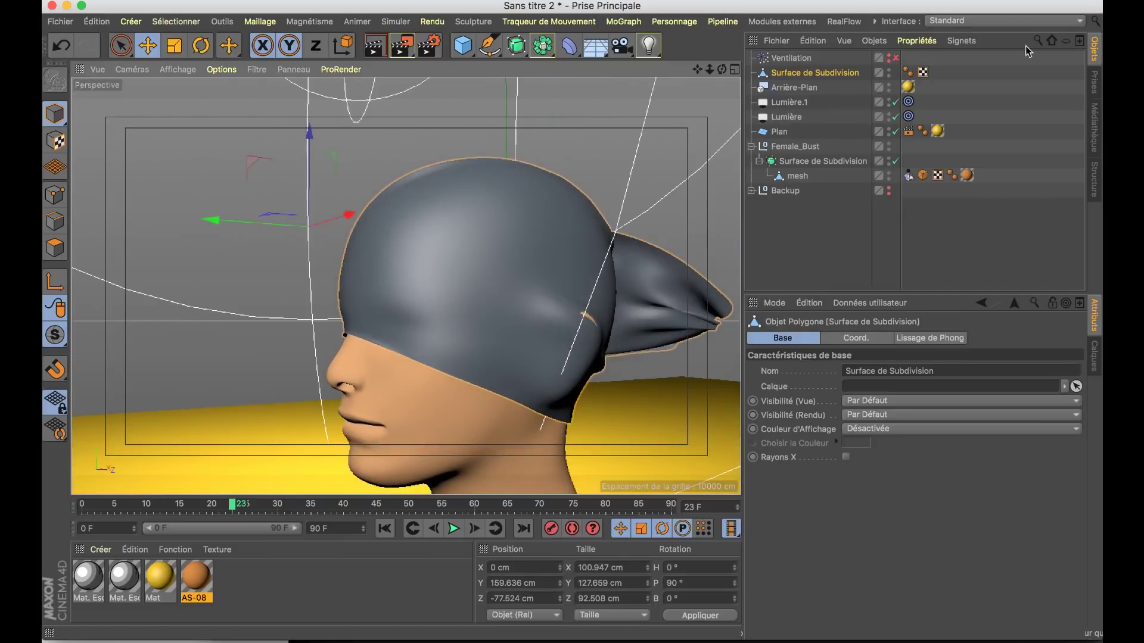
click(1001, 20)
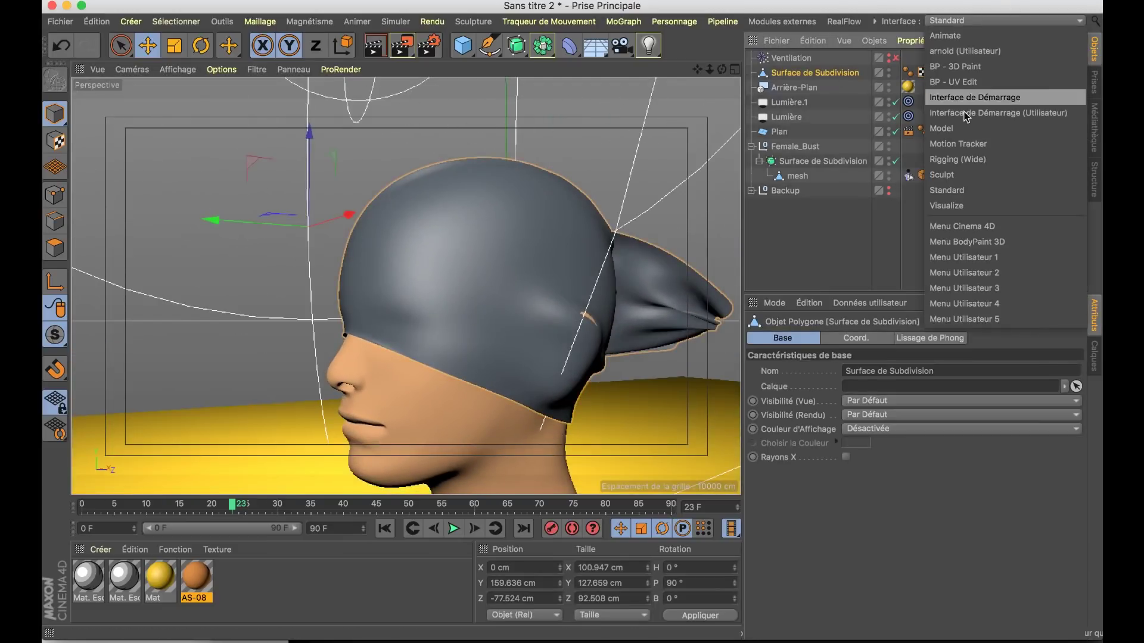
Switch to the Sculpt layout, pick the Couteau brush, and set Pression to 2.1%.
click(965, 178)
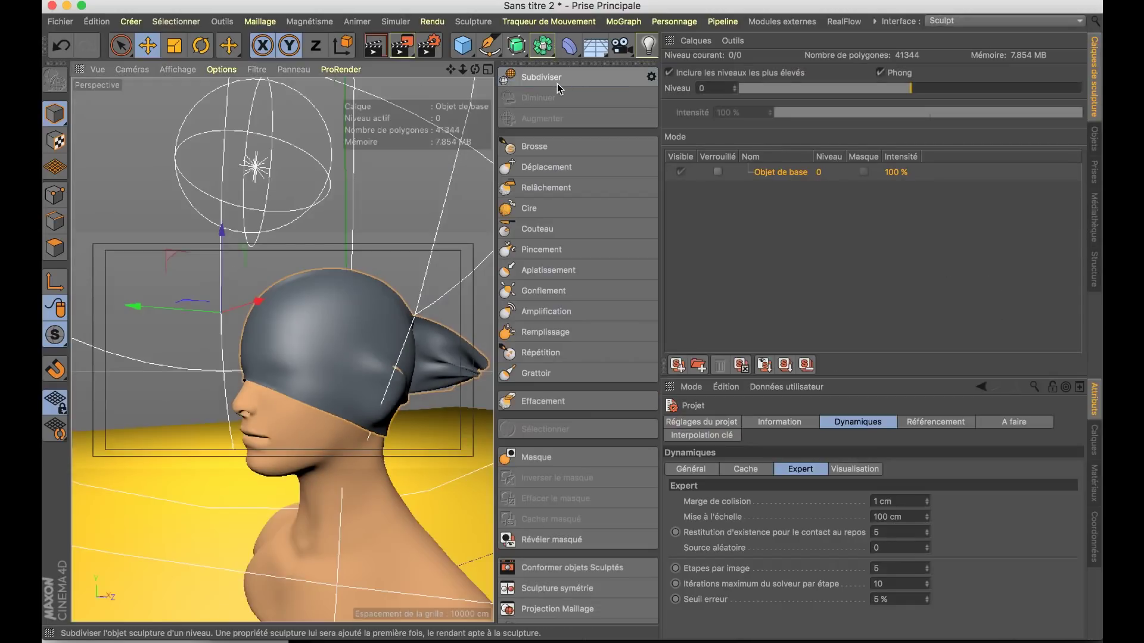
scroll(271, 358, up, 3)
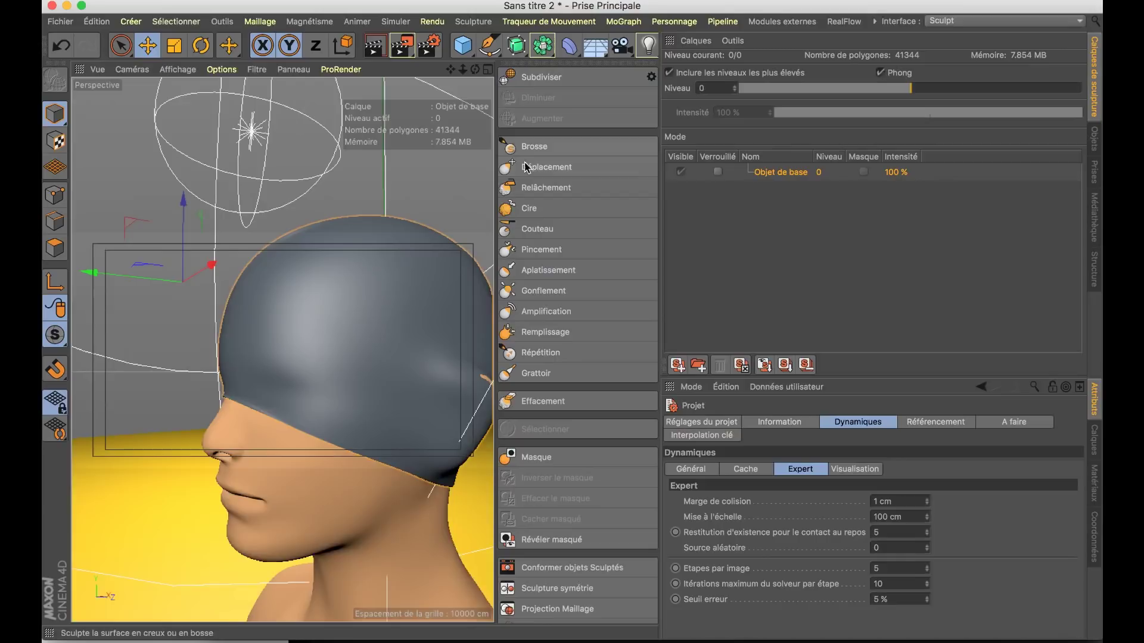
key(k)
mouse_move(275, 359)
alt+mouse_down()
mouse_move(389, 371)
mouse_move(268, 379)
mouse_move(403, 397)
mouse_move(447, 359)
alt+mouse_up()
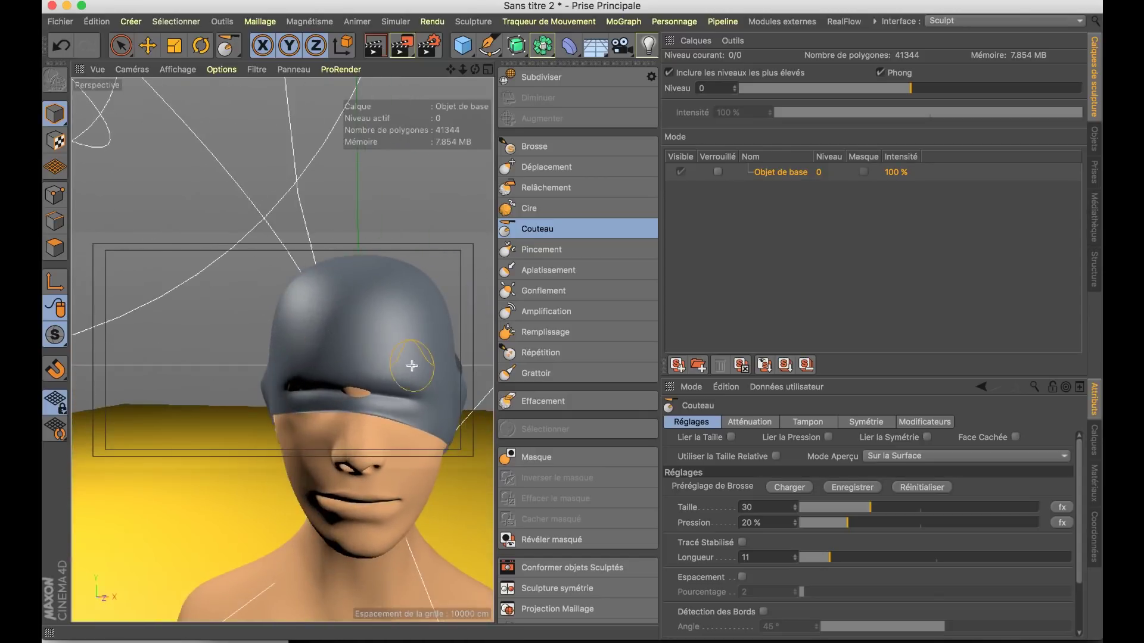
key(ctrl+z)
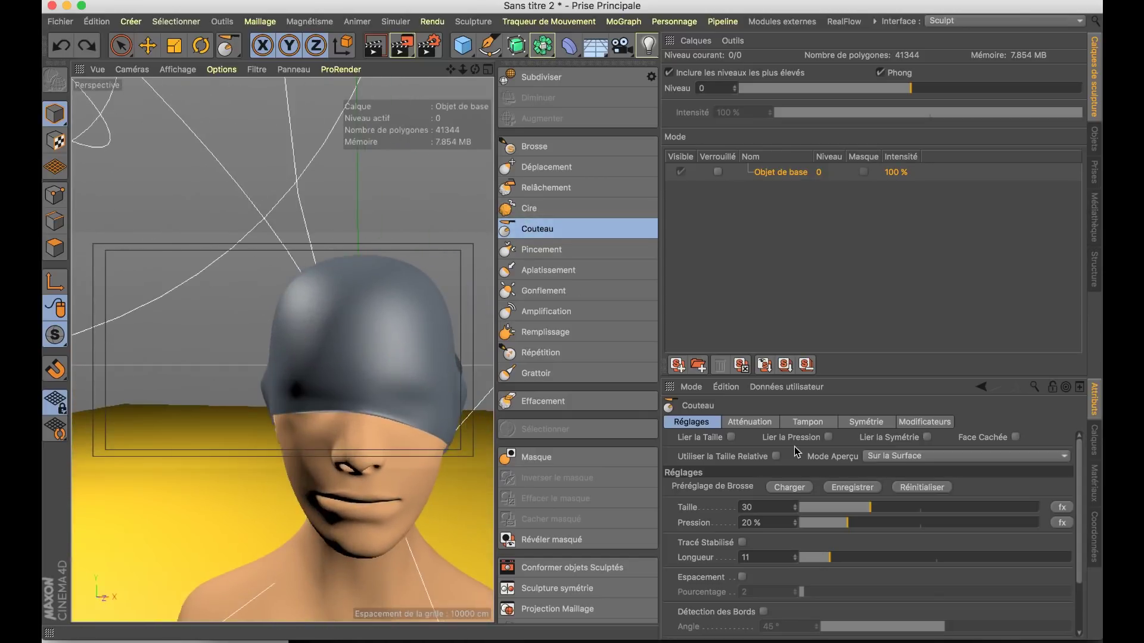
click(801, 524)
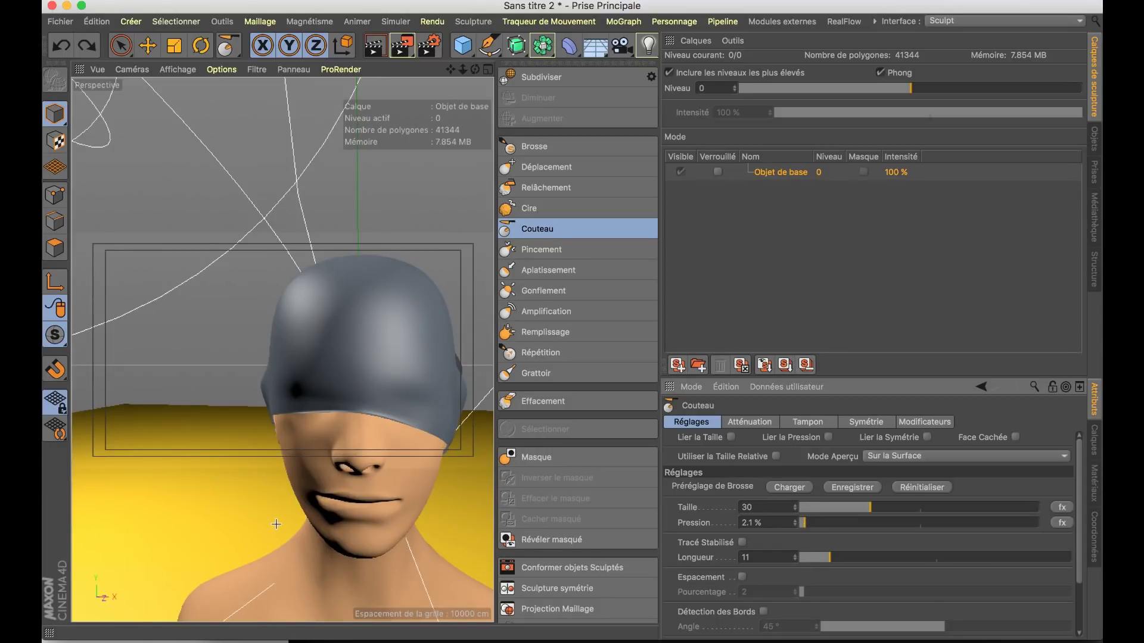
Enlarge the Couteau brush and cut a crease along the cloth cap's rim.
mouse_move(307, 412)
middle_down()
mouse_move(346, 408)
mouse_move(271, 421)
middle_up()
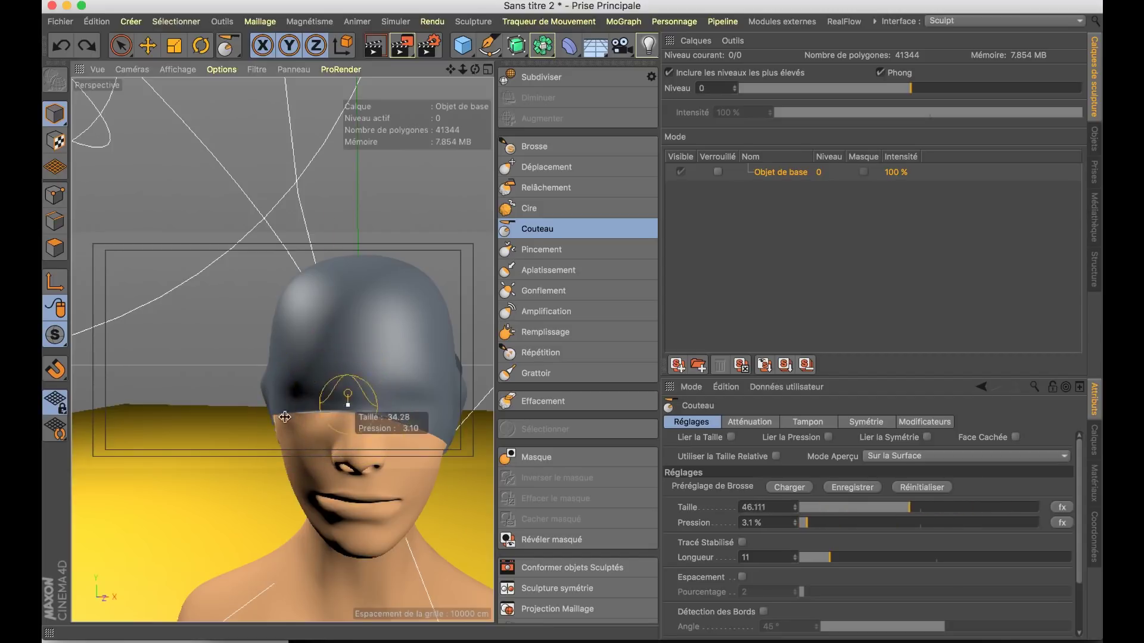
scroll(375, 389, up, 3)
mouse_move(414, 392)
alt+middle_down()
mouse_move(314, 370)
mouse_move(256, 394)
alt+middle_up()
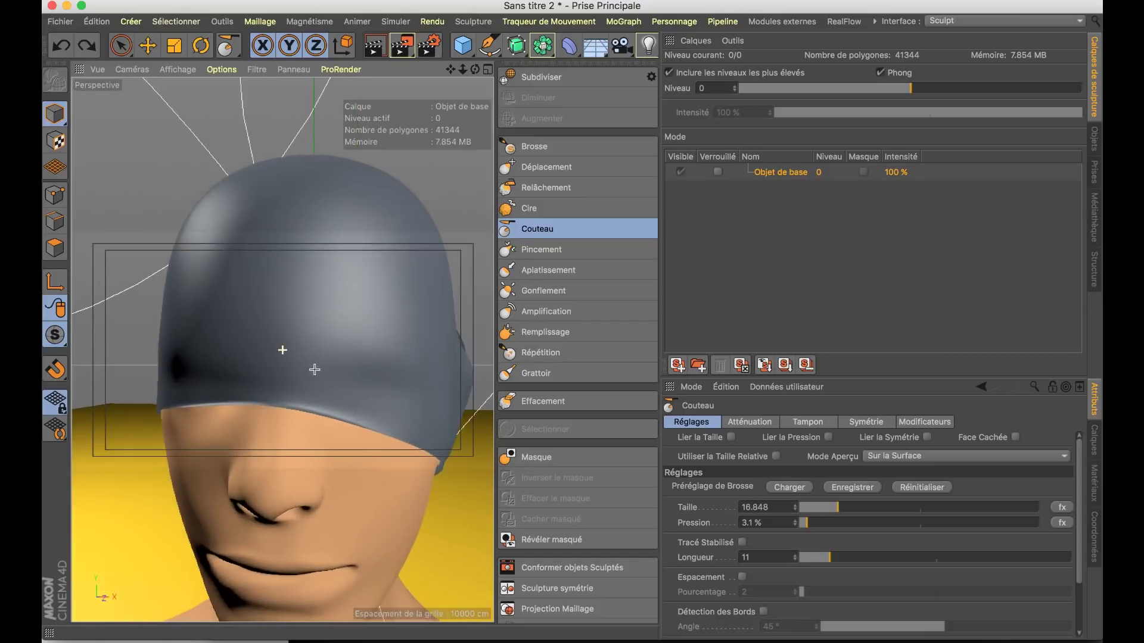
drag(257, 394, 357, 403)
key(ctrl+z)
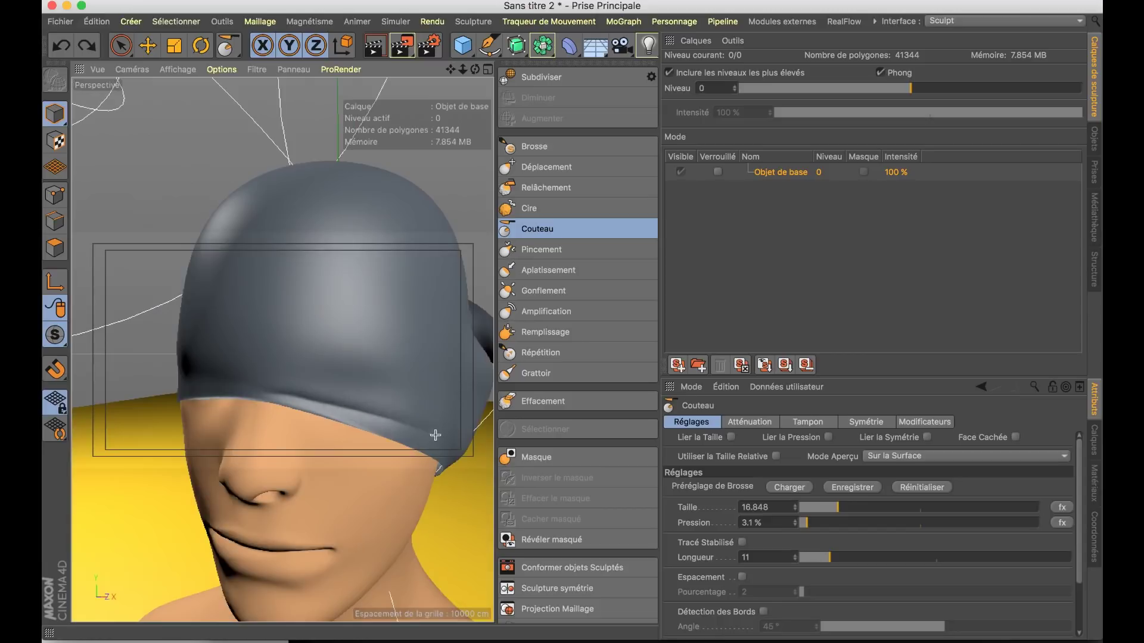
drag(299, 381, 411, 411)
Orbit around the head to inspect the cap, and expand the brush settings panel.
alt+drag(280, 384, 343, 391)
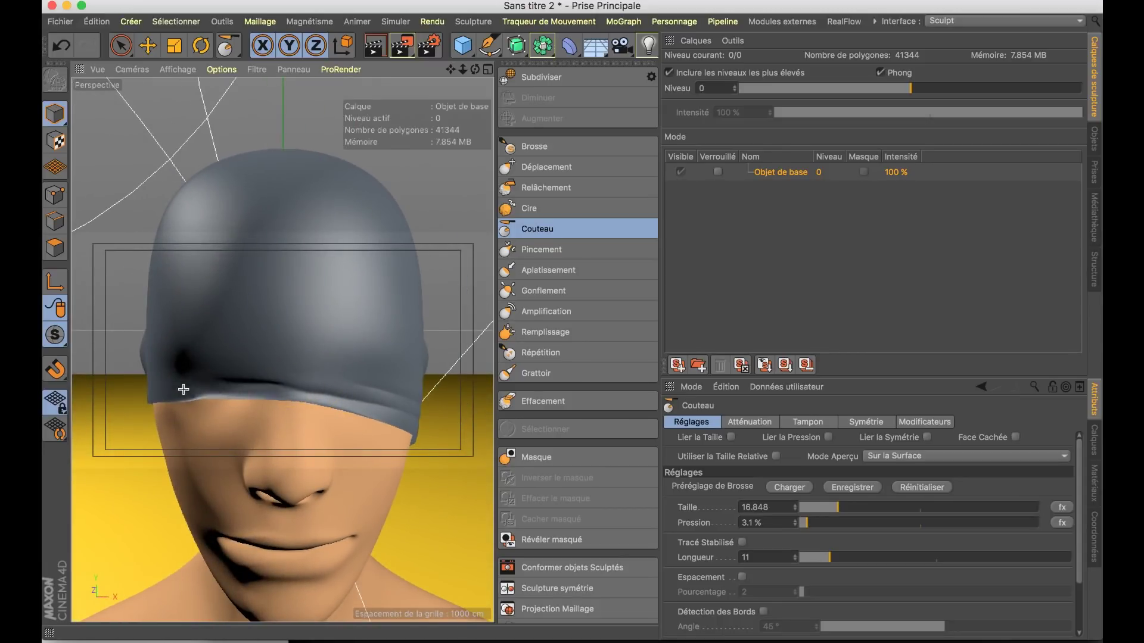
drag(240, 375, 173, 370)
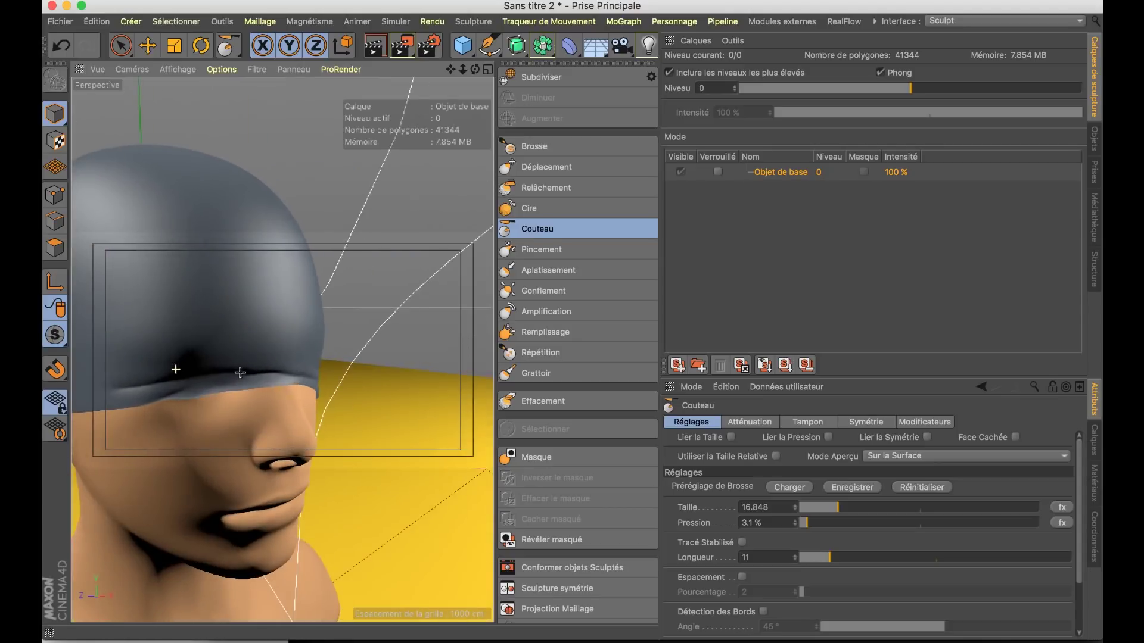
mouse_move(100, 387)
alt+mouse_down()
mouse_move(359, 384)
mouse_move(210, 339)
mouse_move(280, 345)
mouse_move(219, 383)
mouse_move(280, 357)
mouse_move(273, 339)
mouse_move(105, 335)
alt+mouse_up()
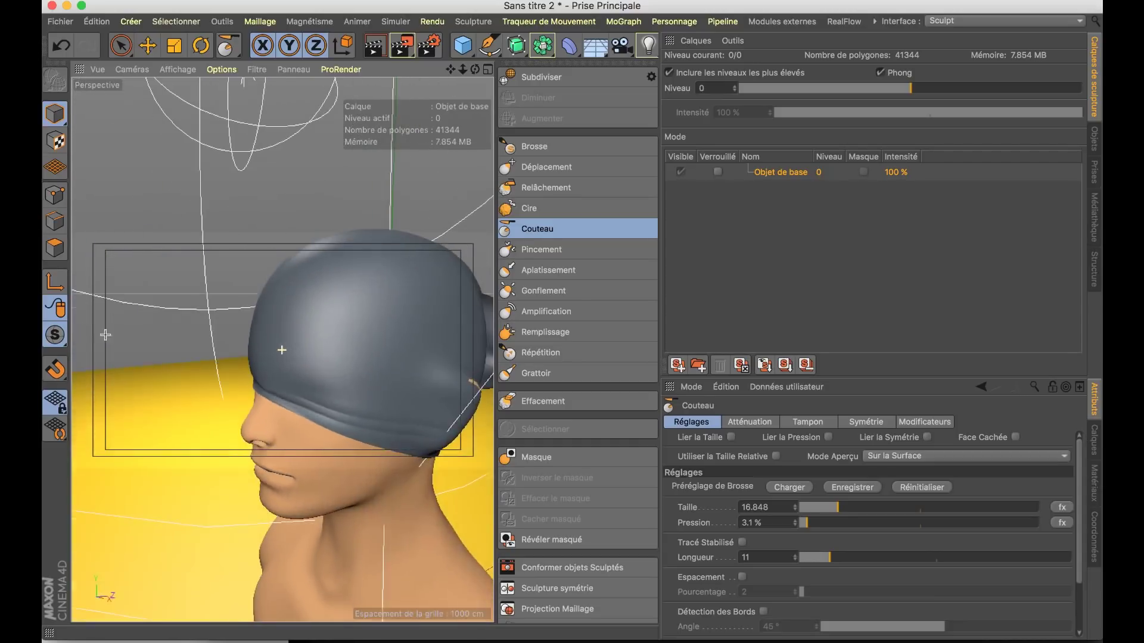
mouse_move(326, 348)
alt+mouse_down()
mouse_move(317, 391)
mouse_move(336, 384)
mouse_move(260, 310)
mouse_move(428, 334)
mouse_move(371, 352)
alt+mouse_up()
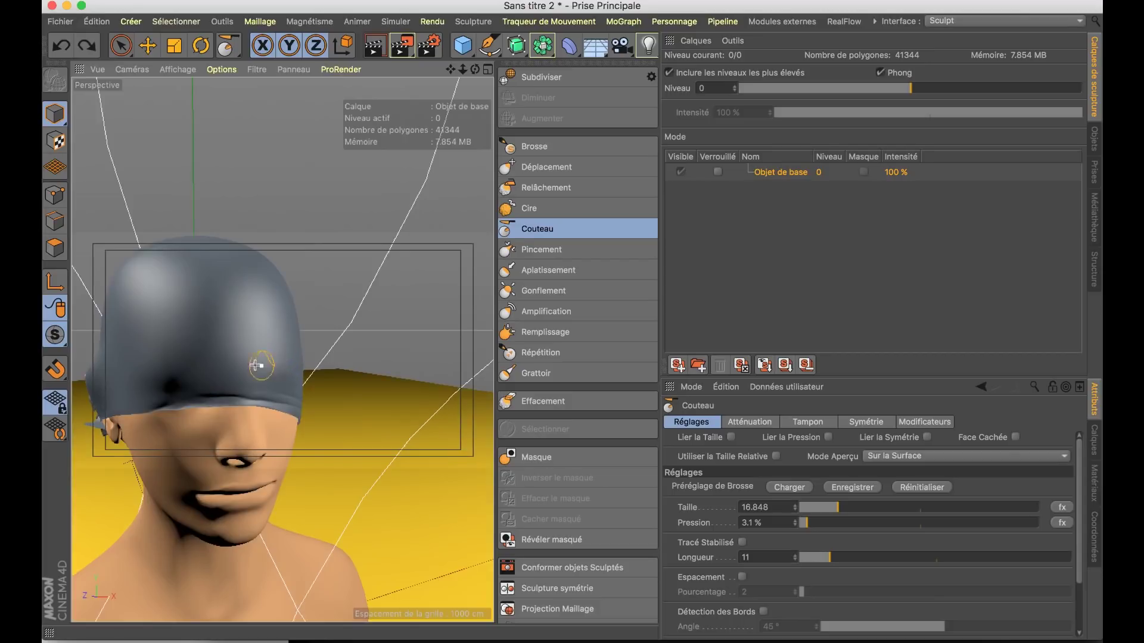
alt+drag(256, 365, 153, 350)
mouse_move(331, 397)
alt+mouse_down()
mouse_move(316, 387)
mouse_move(345, 401)
mouse_move(289, 405)
alt+mouse_up()
mouse_move(289, 406)
alt+right_down()
mouse_move(370, 409)
mouse_move(298, 431)
mouse_move(335, 436)
mouse_move(360, 350)
mouse_move(347, 366)
alt+right_up()
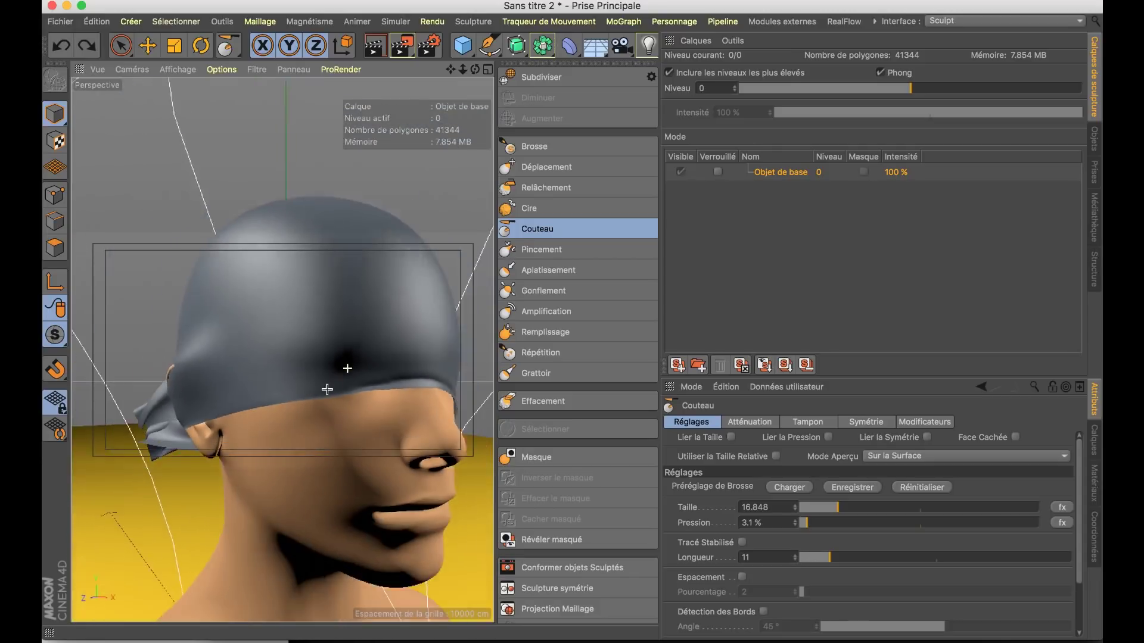
drag(714, 378, 713, 222)
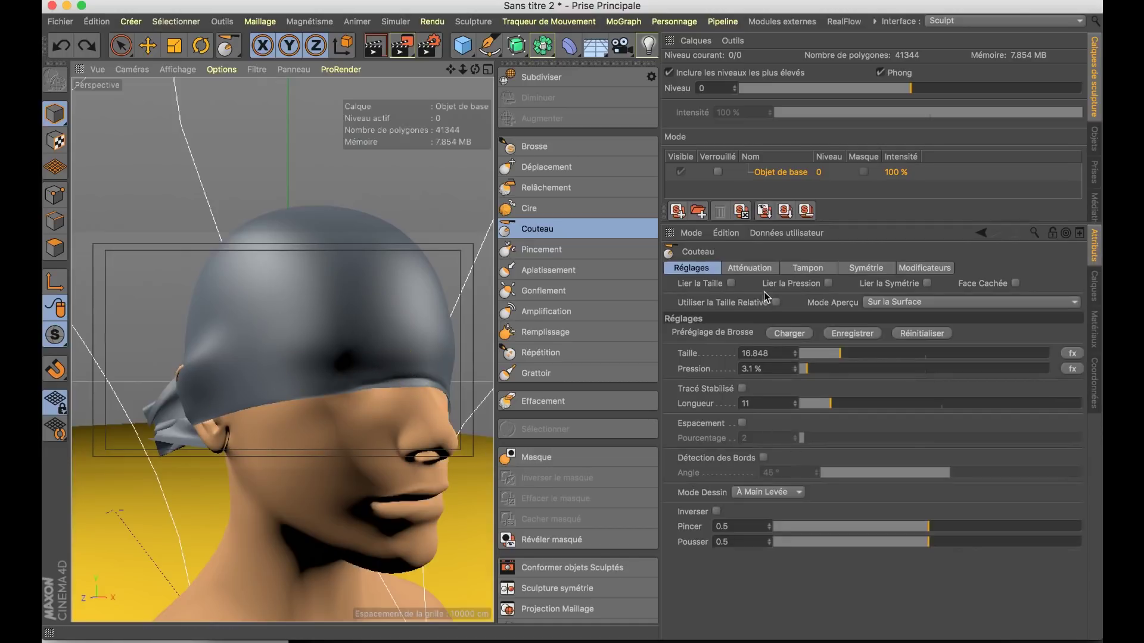
Turn on Tracé Stabilisé for the Couteau brush and undo a test stroke.
click(732, 269)
click(707, 271)
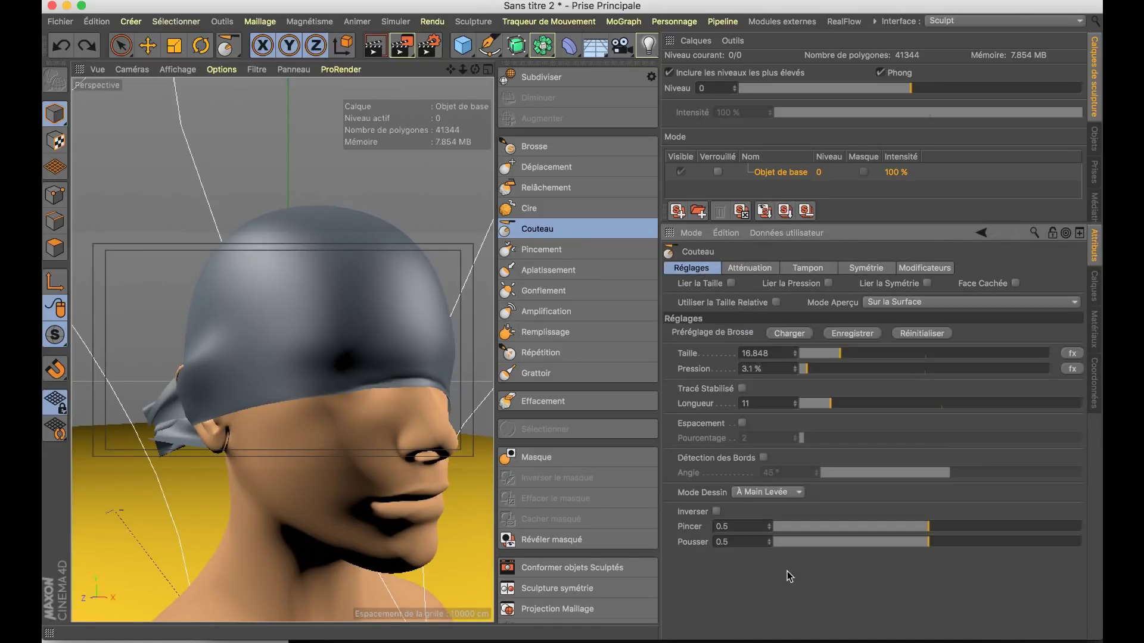
click(743, 389)
drag(365, 378, 325, 379)
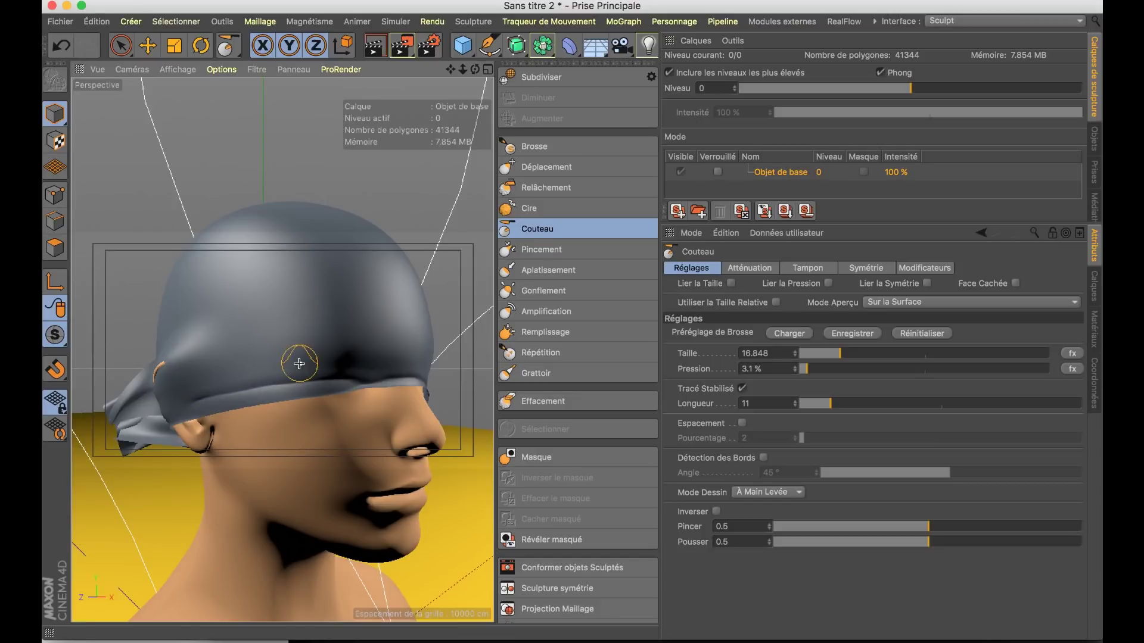
key(ctrl+z)
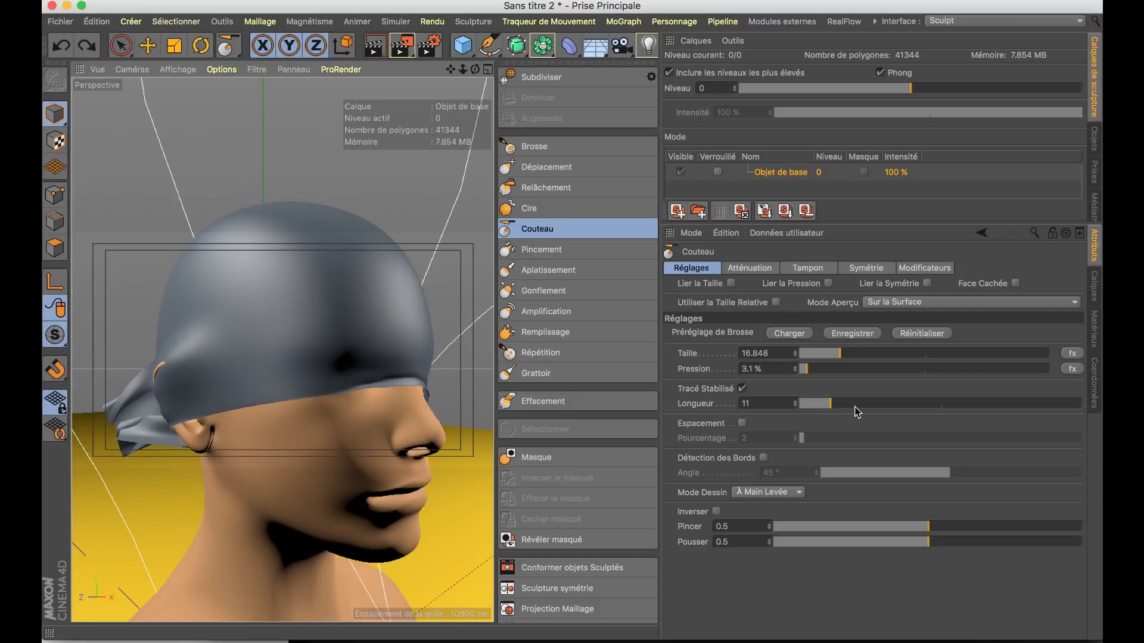
Set stabilization Longueur to 36 and Pression to 1%, then cut a long crease across the cap.
drag(855, 407, 901, 406)
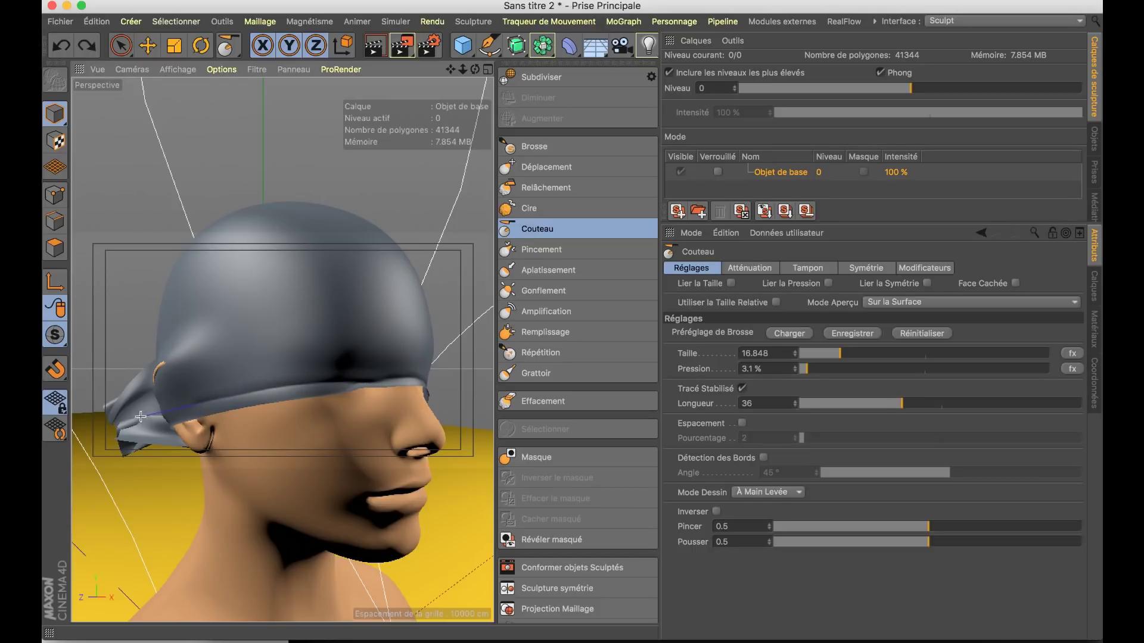
mouse_move(138, 410)
alt+mouse_down()
mouse_move(301, 358)
mouse_move(153, 345)
mouse_move(247, 367)
alt+mouse_up()
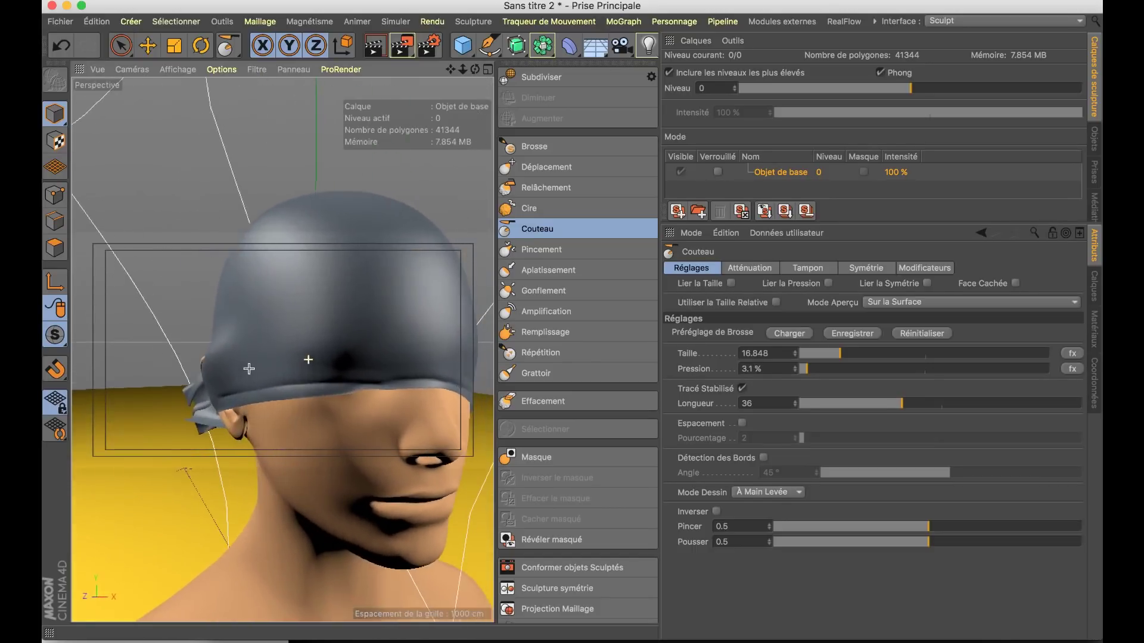
click(751, 368)
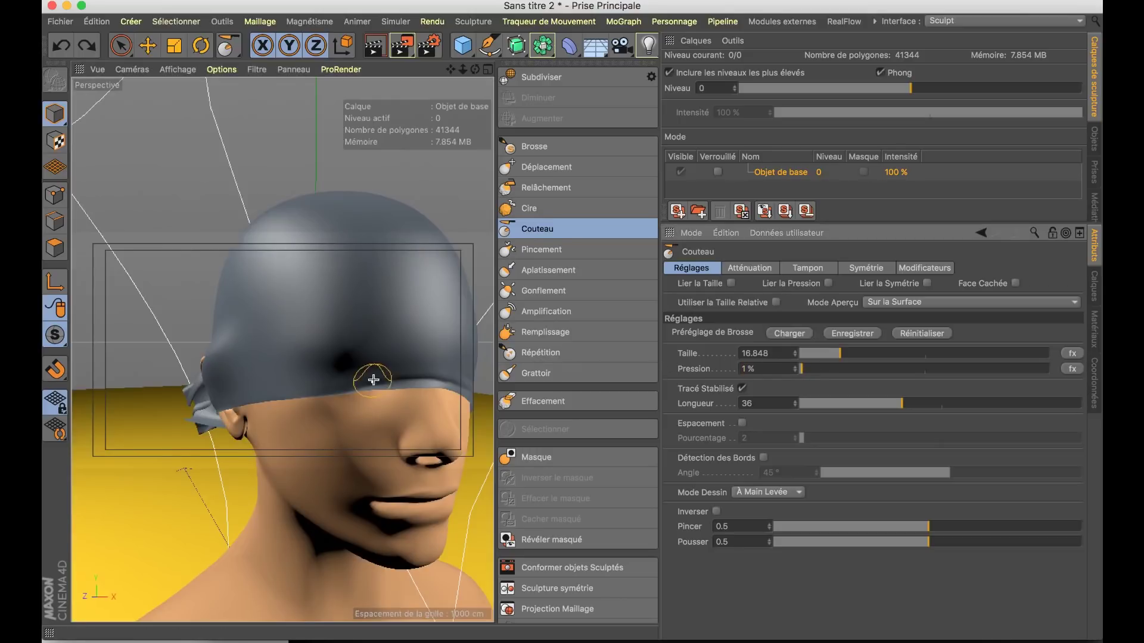
drag(372, 379, 303, 381)
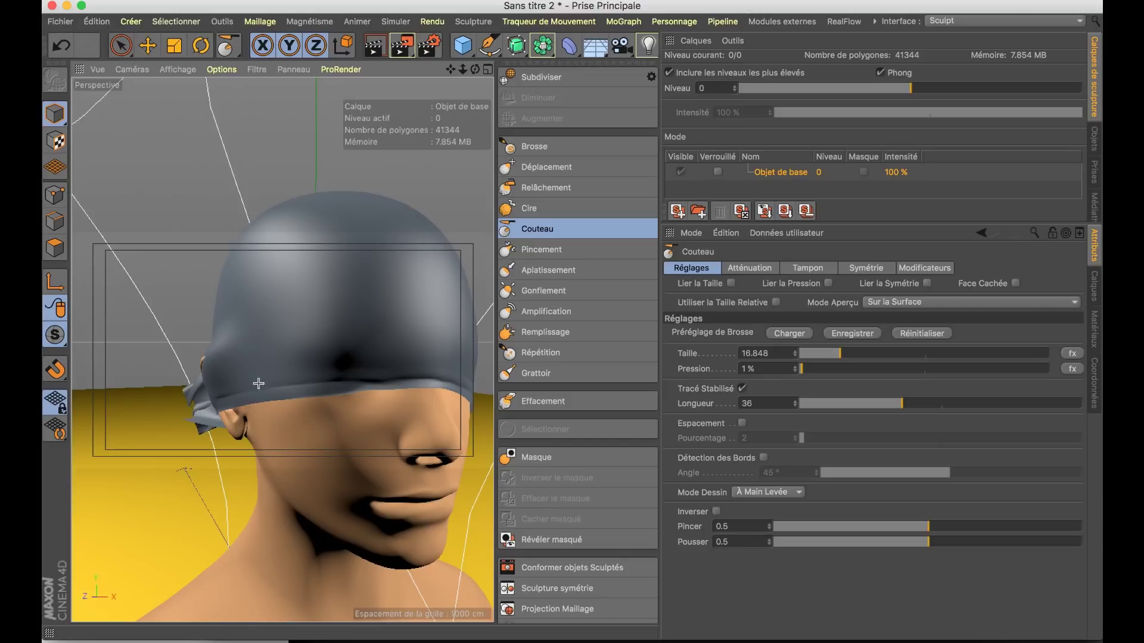
alt+drag(256, 354, 334, 311)
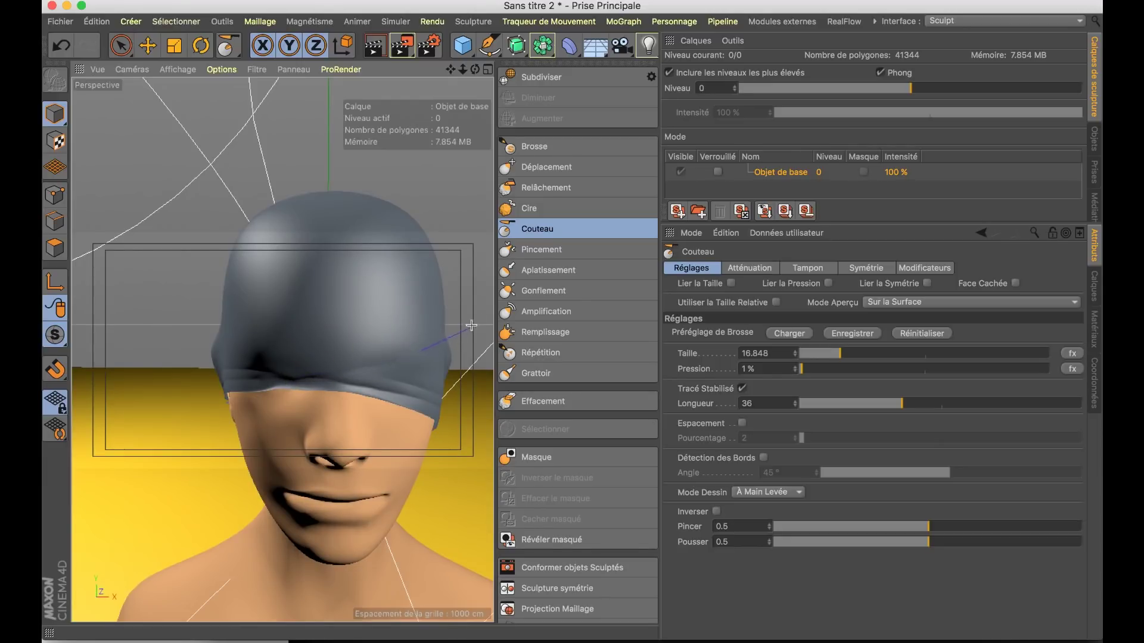
Cut another Couteau crease into the side of the cloth band.
mouse_move(397, 376)
alt+mouse_down()
mouse_move(281, 350)
mouse_move(357, 376)
mouse_move(256, 365)
mouse_move(284, 378)
alt+mouse_up()
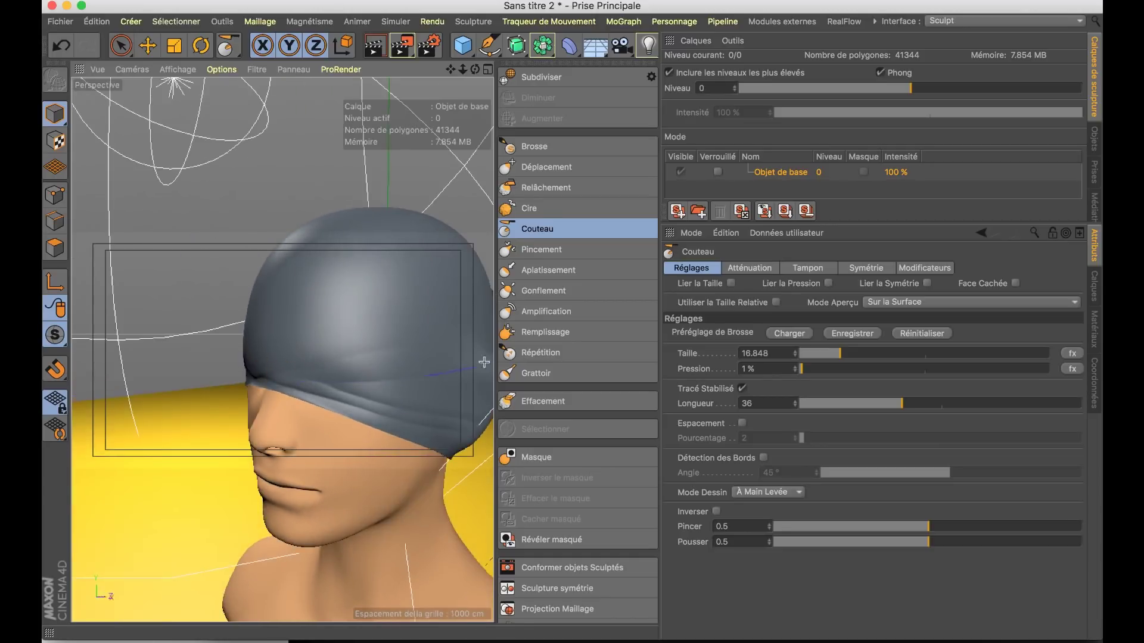
alt+drag(396, 380, 286, 383)
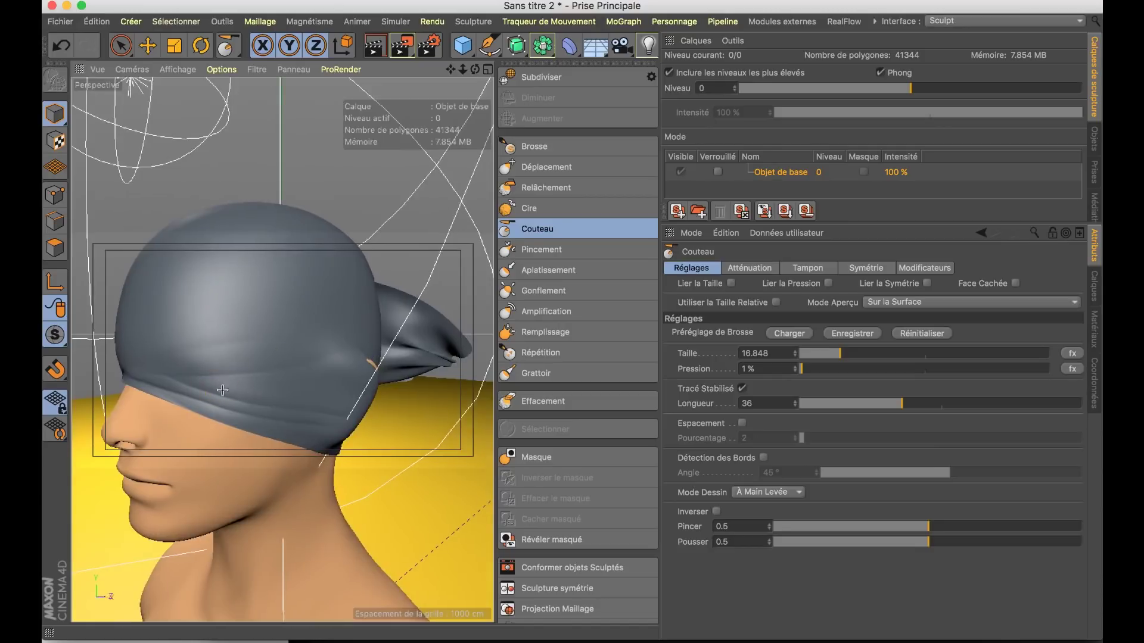
mouse_move(206, 370)
alt+mouse_down()
mouse_move(357, 381)
mouse_move(389, 436)
alt+mouse_up()
scroll(397, 385, up, 2)
mouse_move(398, 385)
alt+mouse_down()
mouse_move(312, 388)
mouse_move(332, 426)
mouse_move(309, 426)
alt+mouse_up()
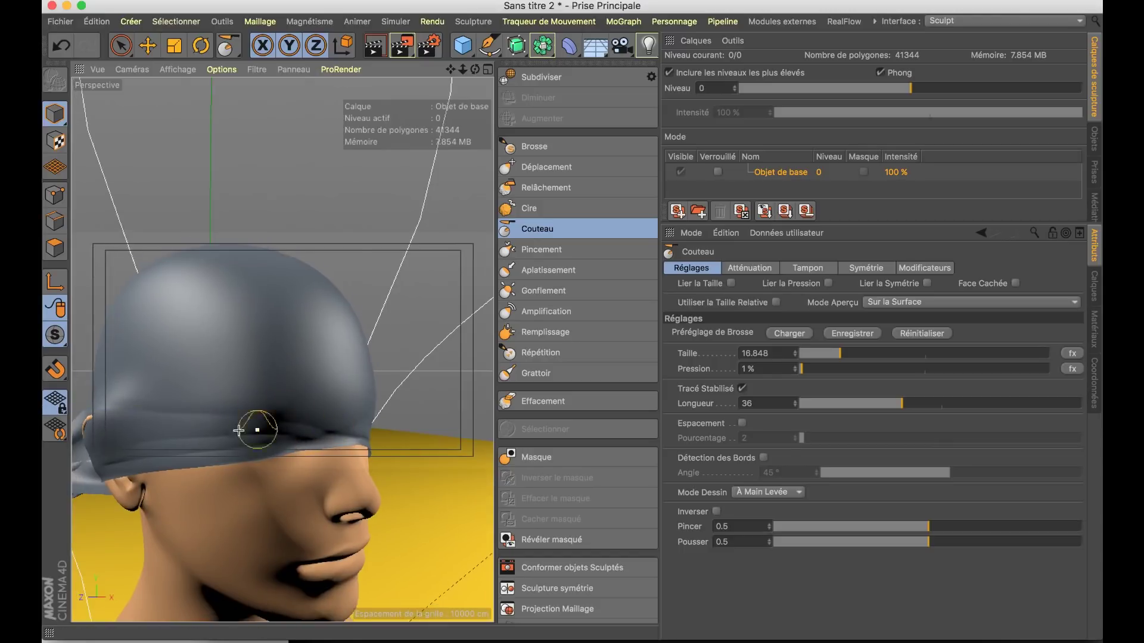
drag(190, 419, 112, 394)
mouse_move(270, 408)
alt+mouse_down()
mouse_move(202, 402)
mouse_move(349, 419)
mouse_move(298, 425)
alt+mouse_up()
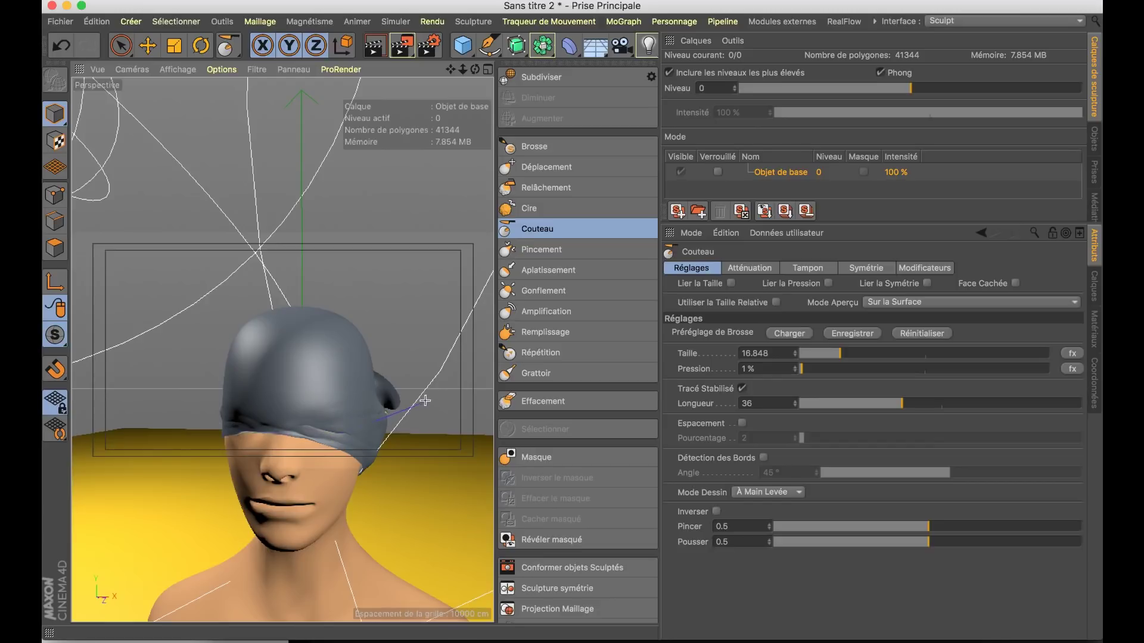
Orbit and zoom around the head to review the new creases on the cap.
alt+drag(323, 417, 188, 408)
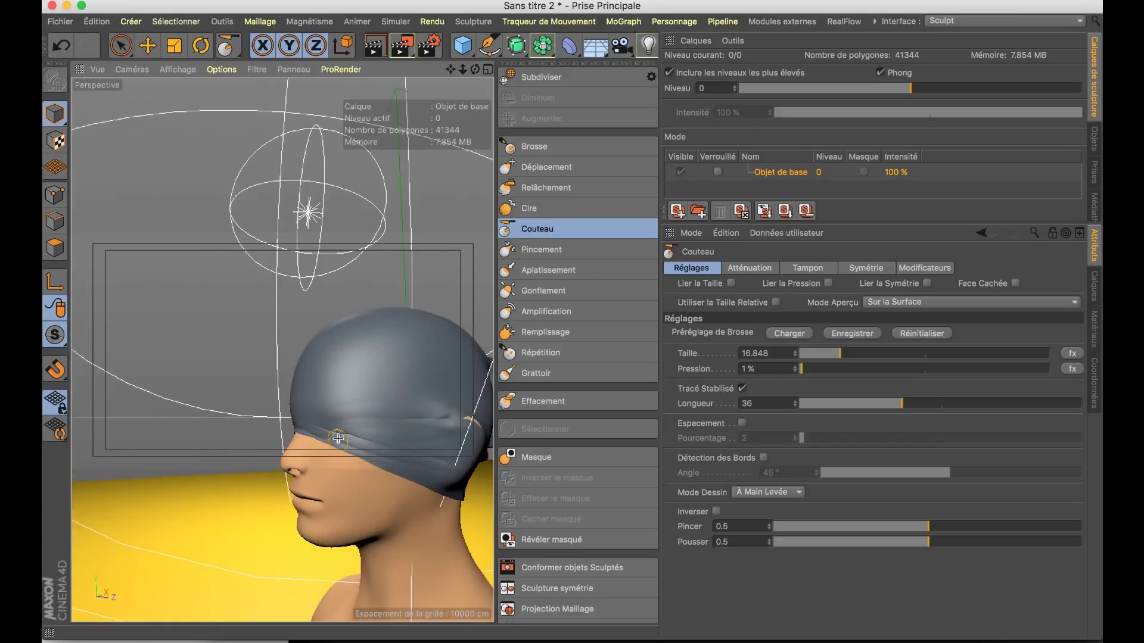
scroll(397, 429, up, 3)
mouse_move(390, 428)
alt+mouse_down()
mouse_move(343, 430)
mouse_move(403, 403)
alt+mouse_up()
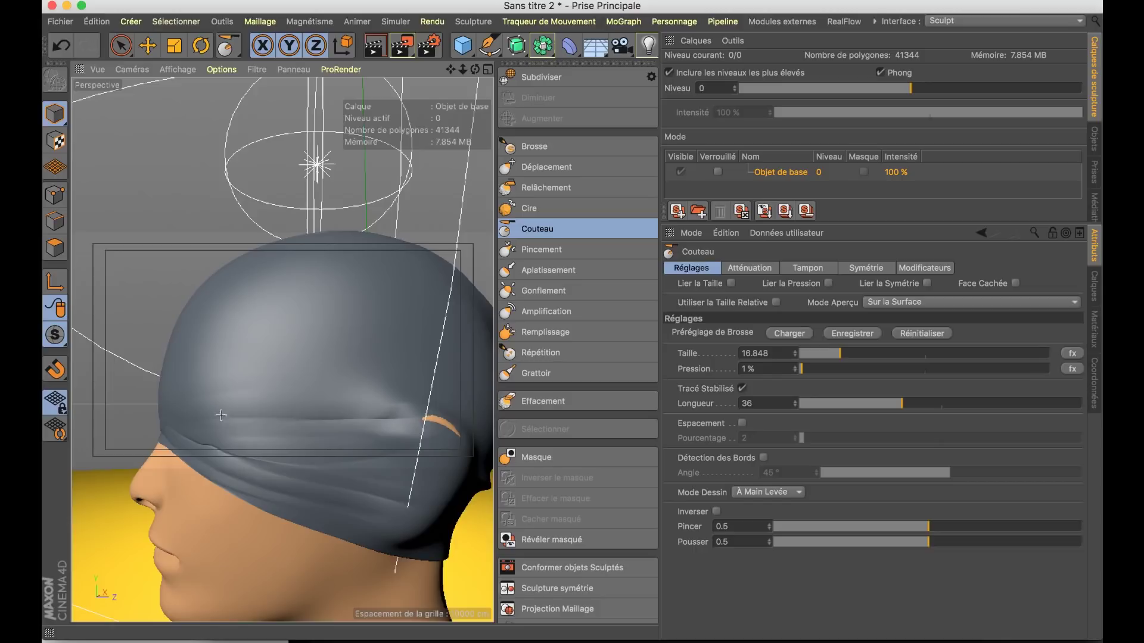
scroll(327, 421, down, 5)
alt+drag(327, 420, 296, 425)
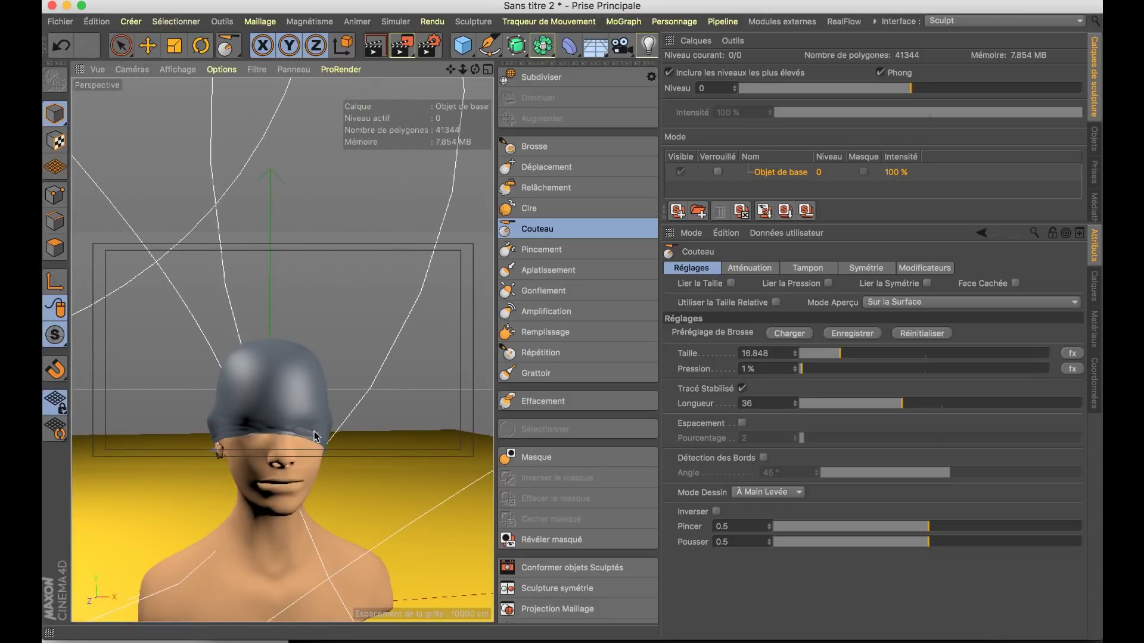
scroll(314, 436, up, 4)
scroll(306, 423, up, 1)
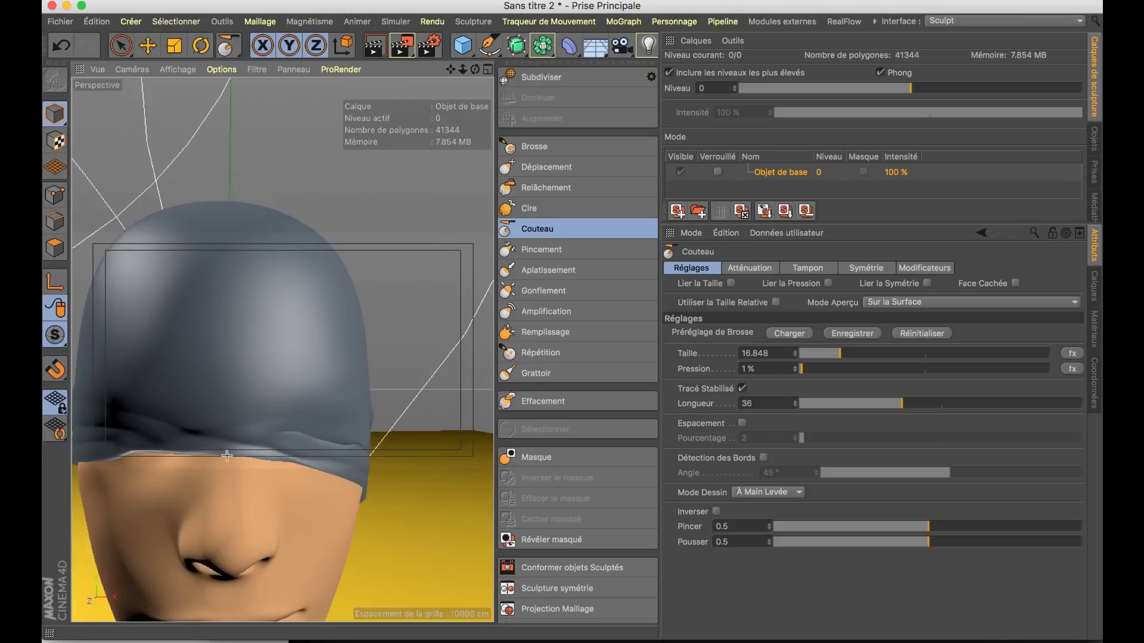
Show the object list and switch back to the Standard interface layout.
click(1095, 140)
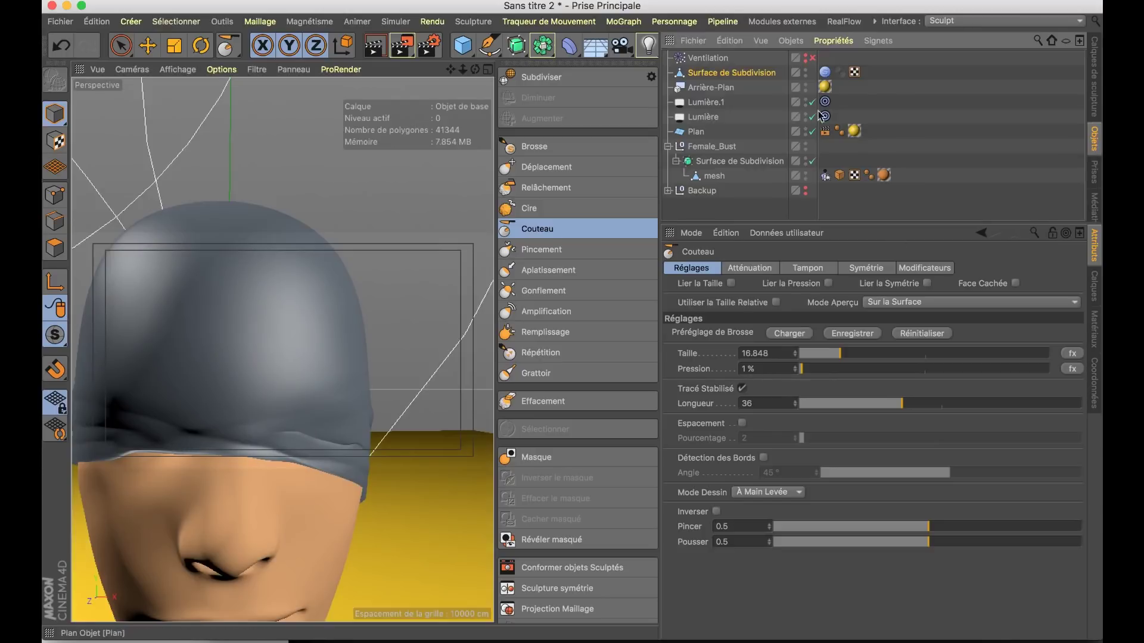
click(1013, 21)
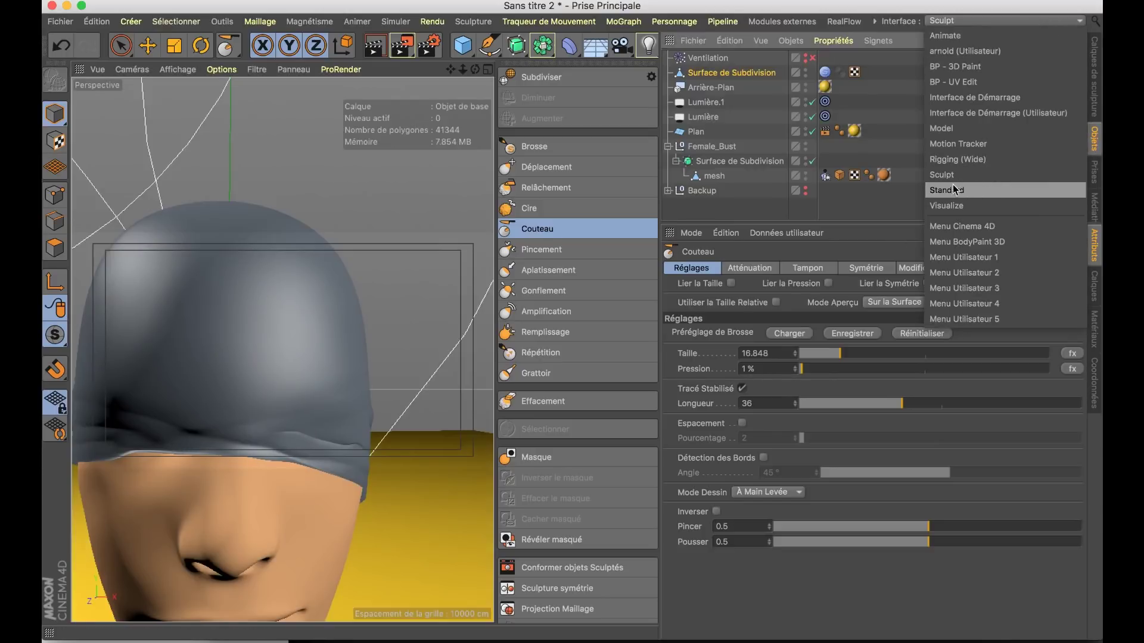
click(946, 190)
Move the bust's Style d'esquisse and AS-08 texture tags onto the top Surface de Subdivision.
scroll(401, 318, down, 3)
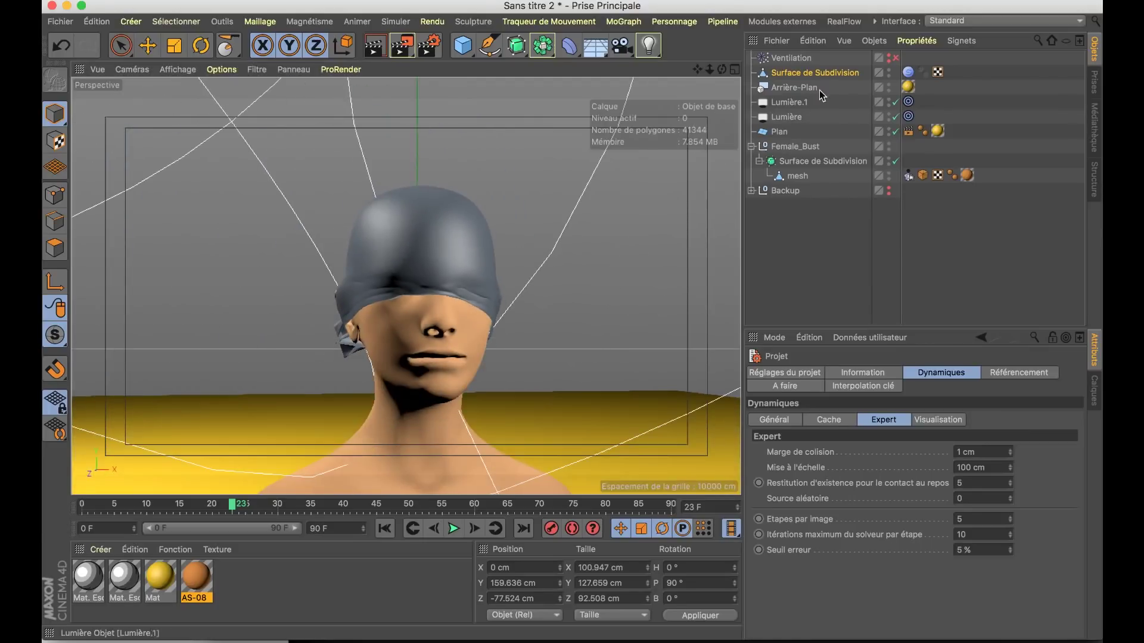
click(923, 175)
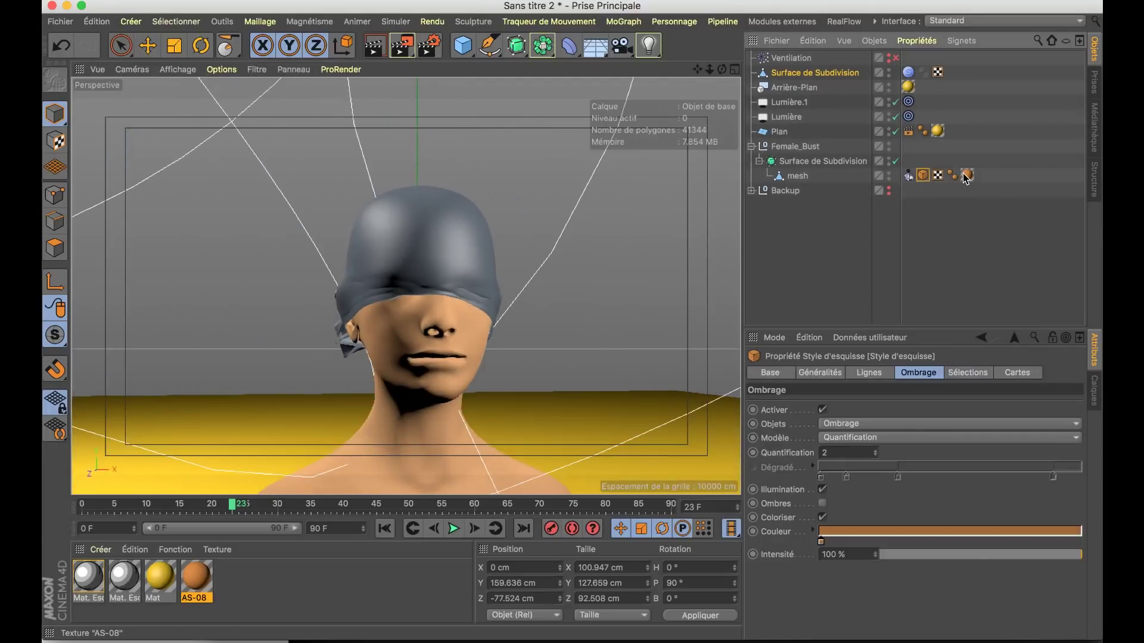
shift+click(939, 177)
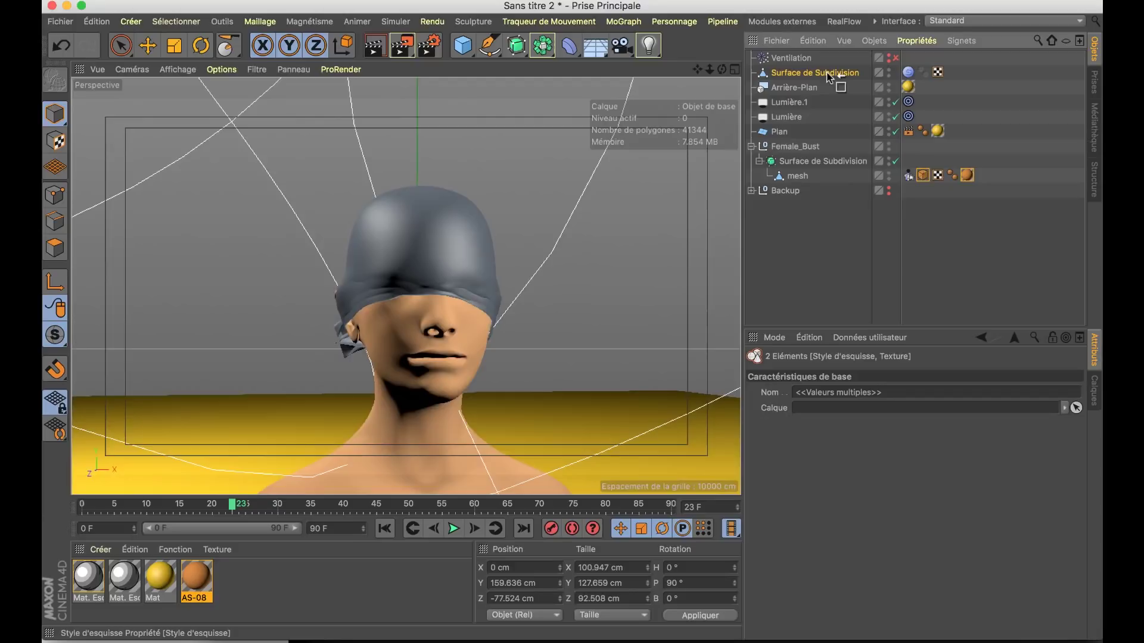
drag(858, 94, 834, 73)
alt+drag(405, 328, 441, 298)
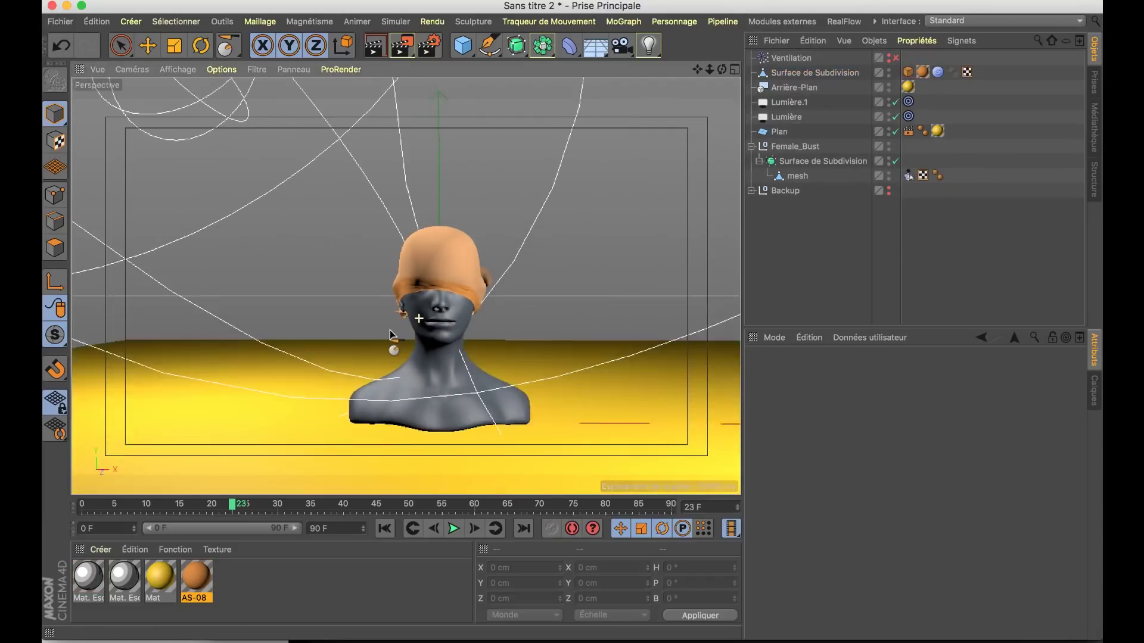
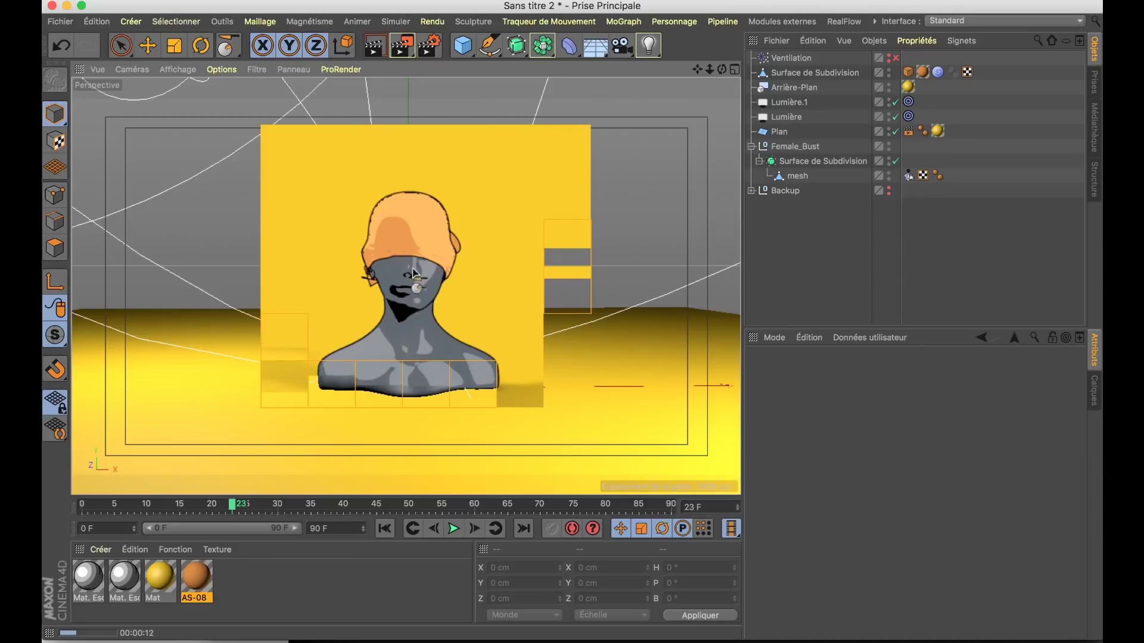
Start an Interactive Render Region in the viewport and expand Backup to reach Plan.1.
click(403, 45)
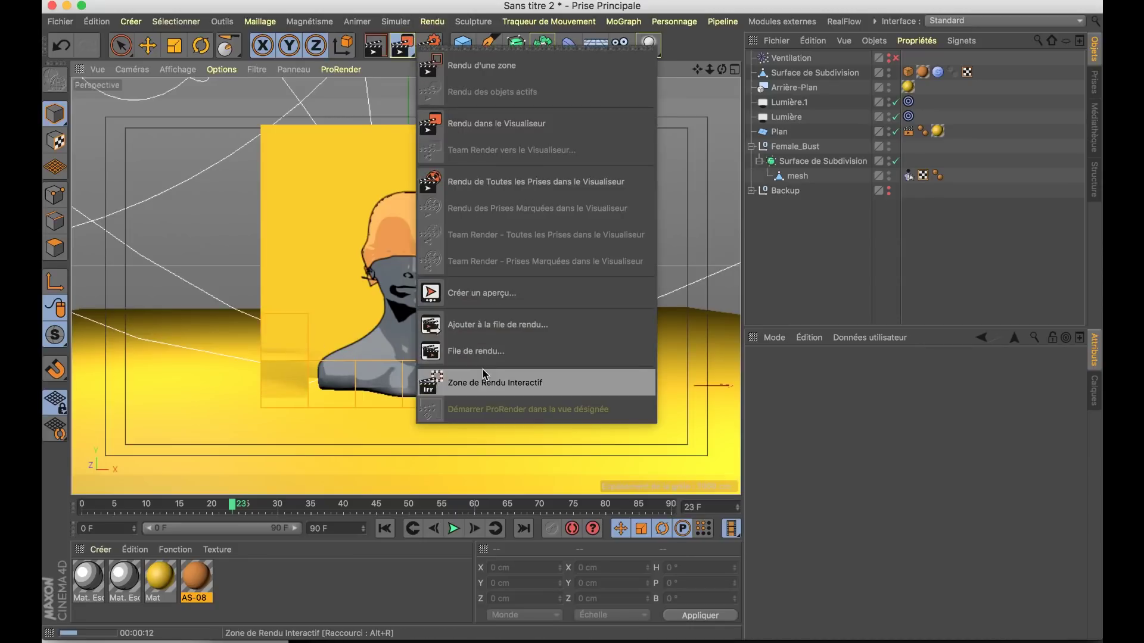
click(485, 382)
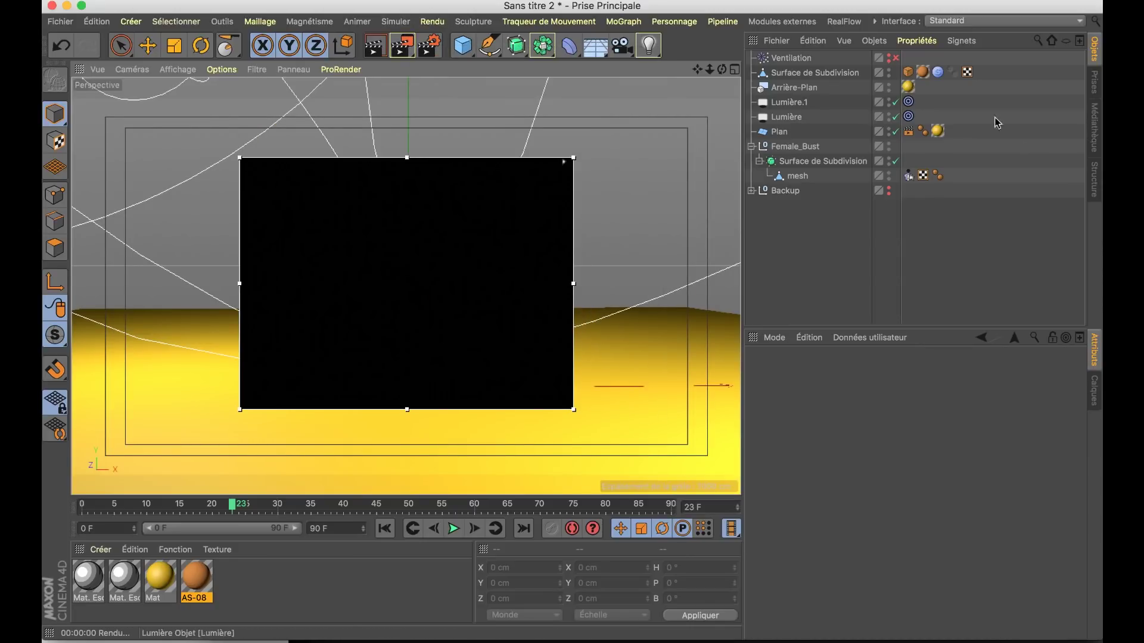
click(752, 190)
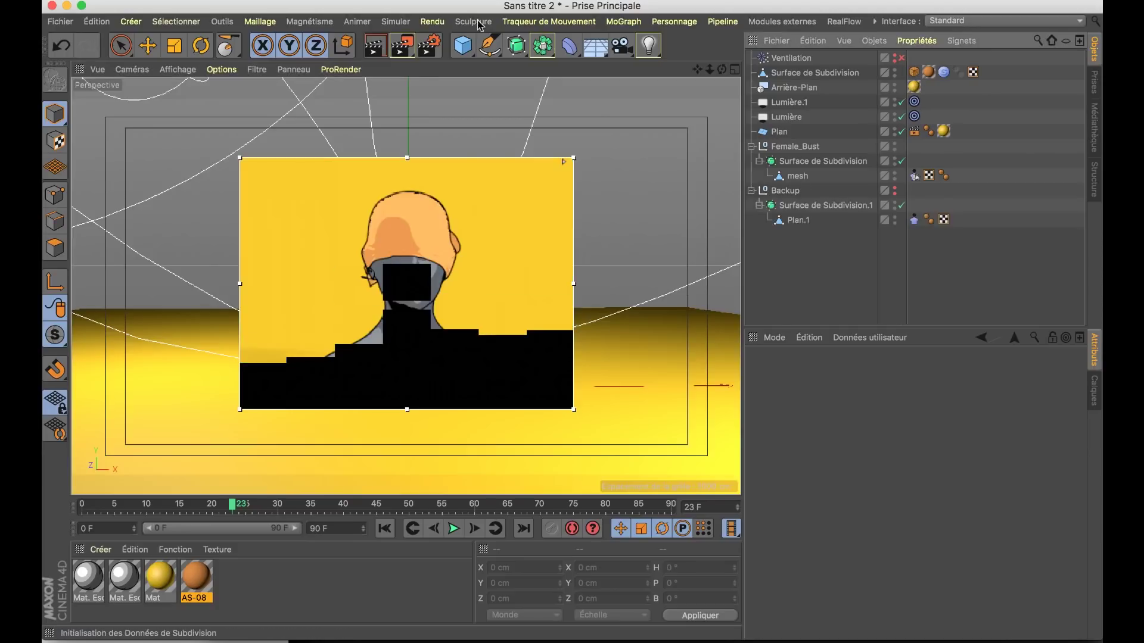
right_click(802, 223)
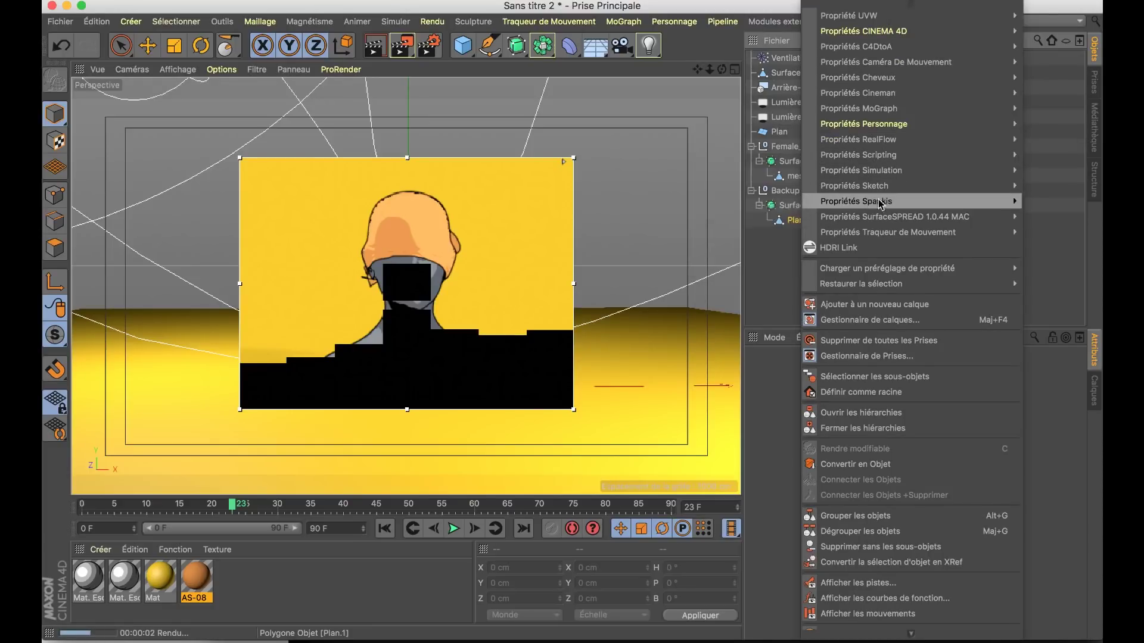
Add a Sketch Style tag to Plan.1 with Bordure lines switched off.
mouse_move(855, 186)
click(775, 201)
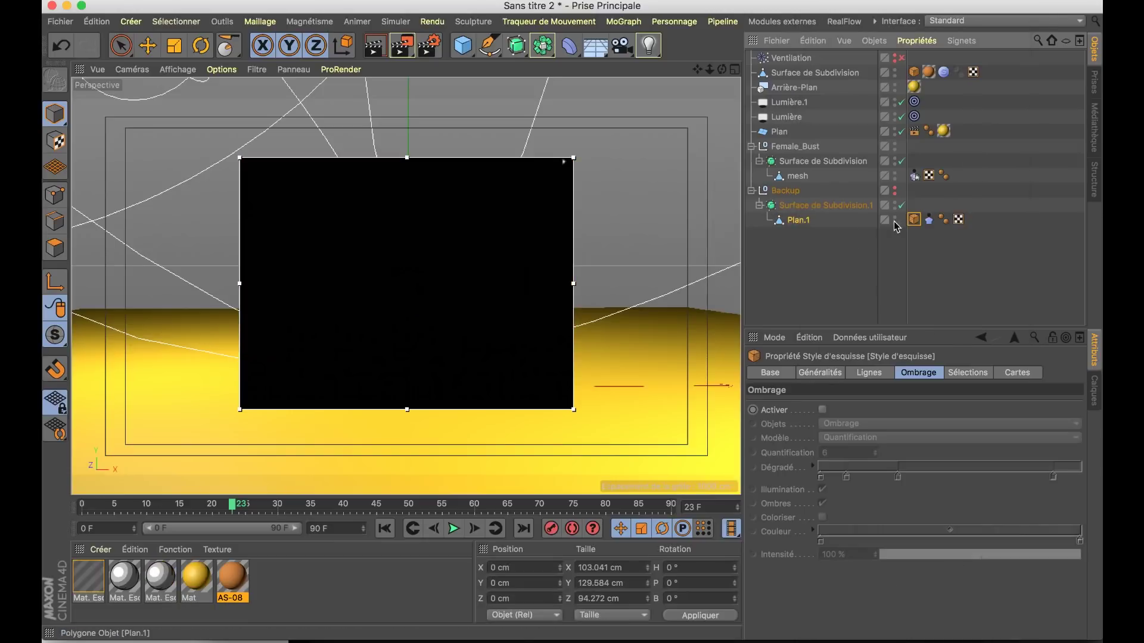
click(874, 371)
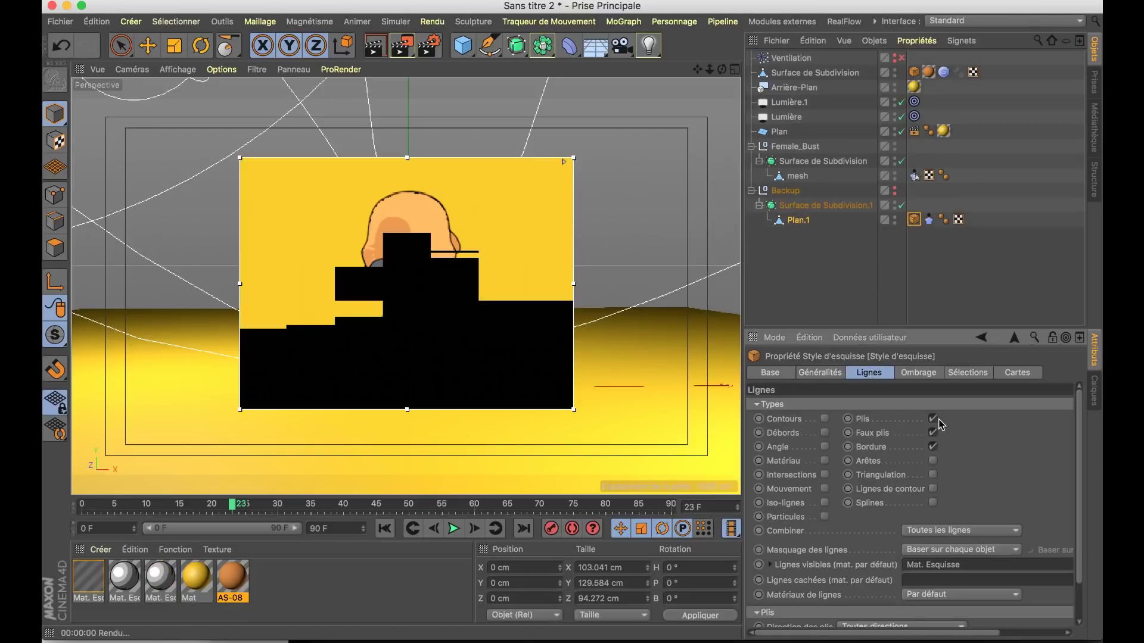
click(933, 447)
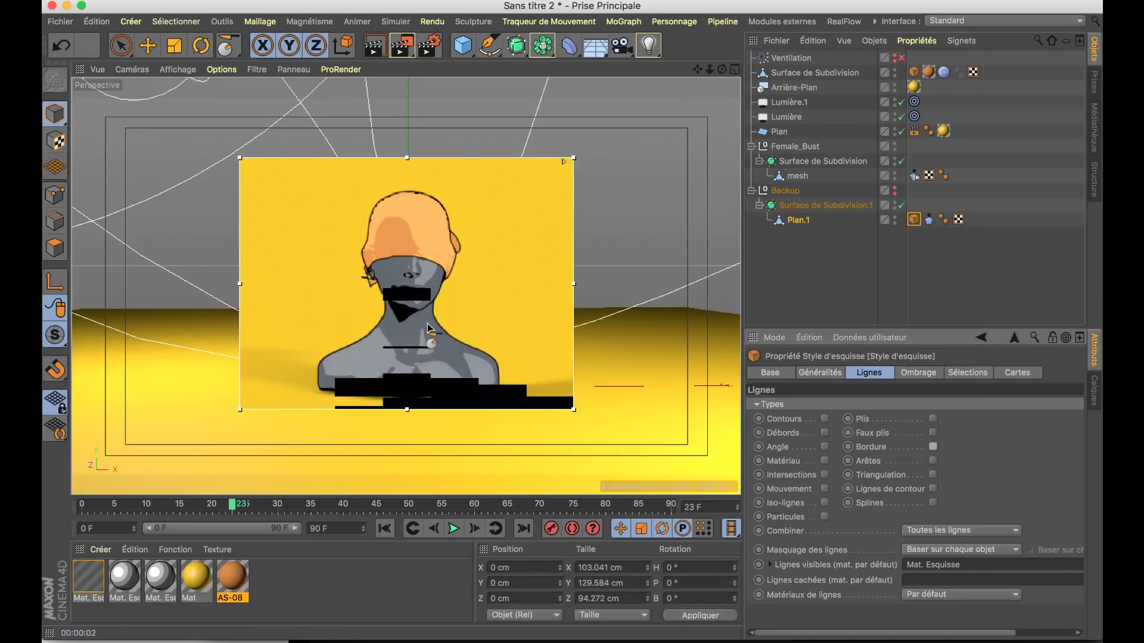
Move the Sketch Style tag from Plan.1 onto the bust's Surface de Subdivision.
key(e)
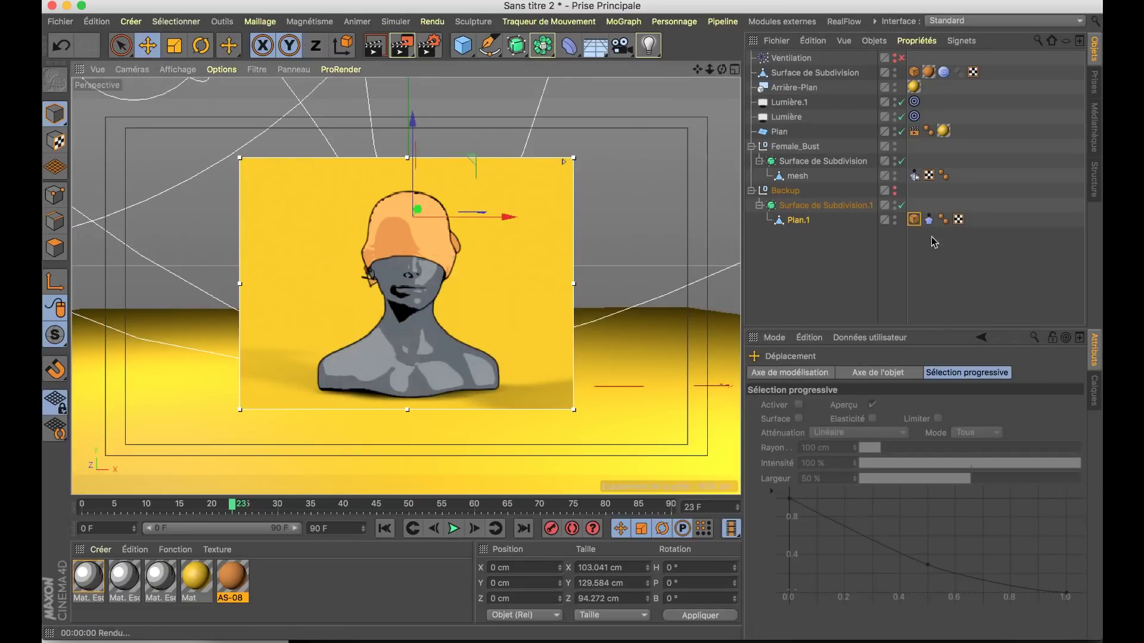
click(798, 220)
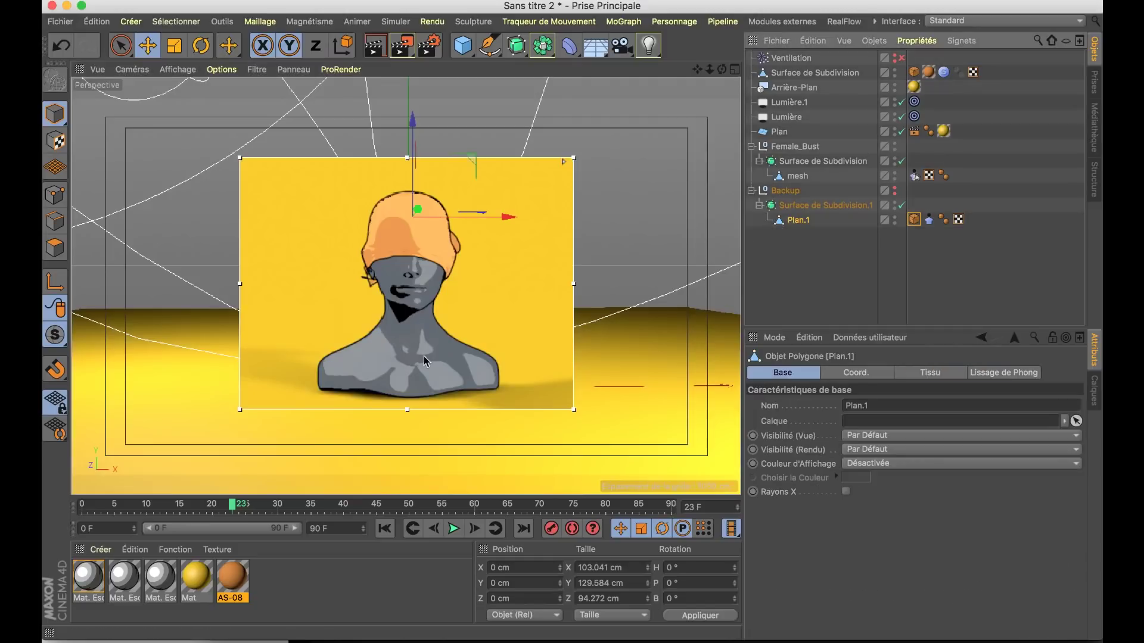
click(376, 365)
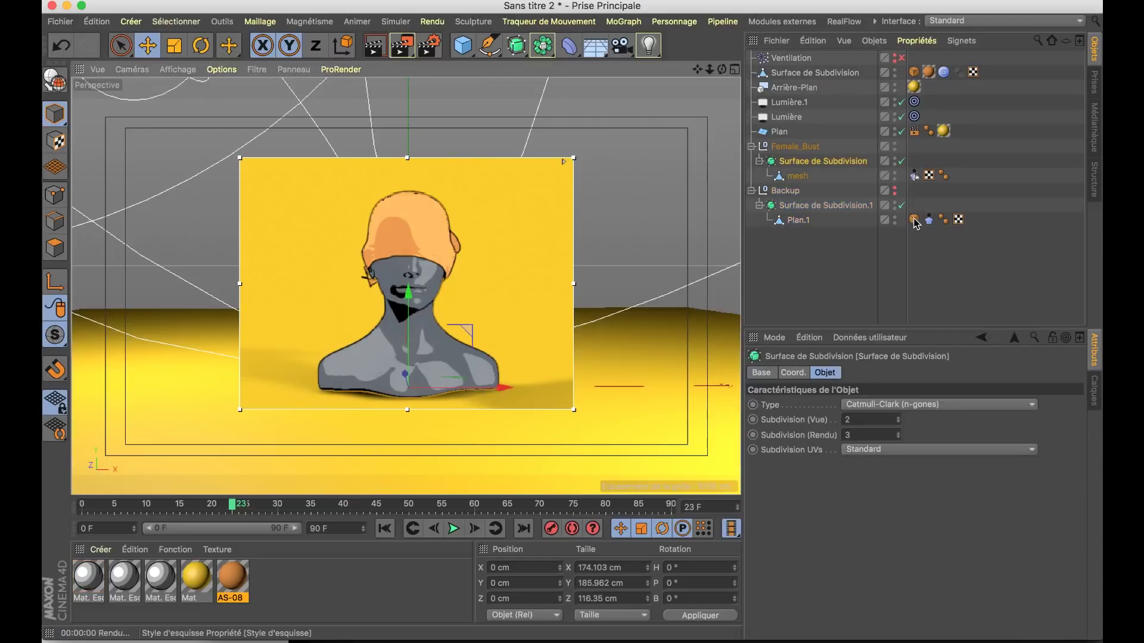
drag(914, 220, 913, 176)
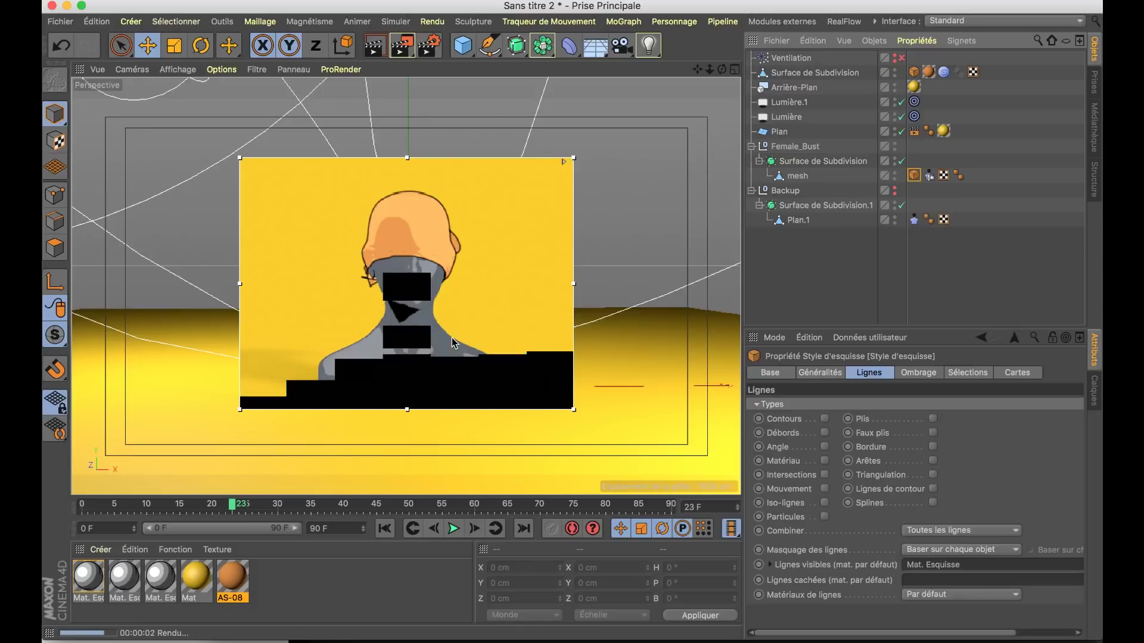
click(422, 320)
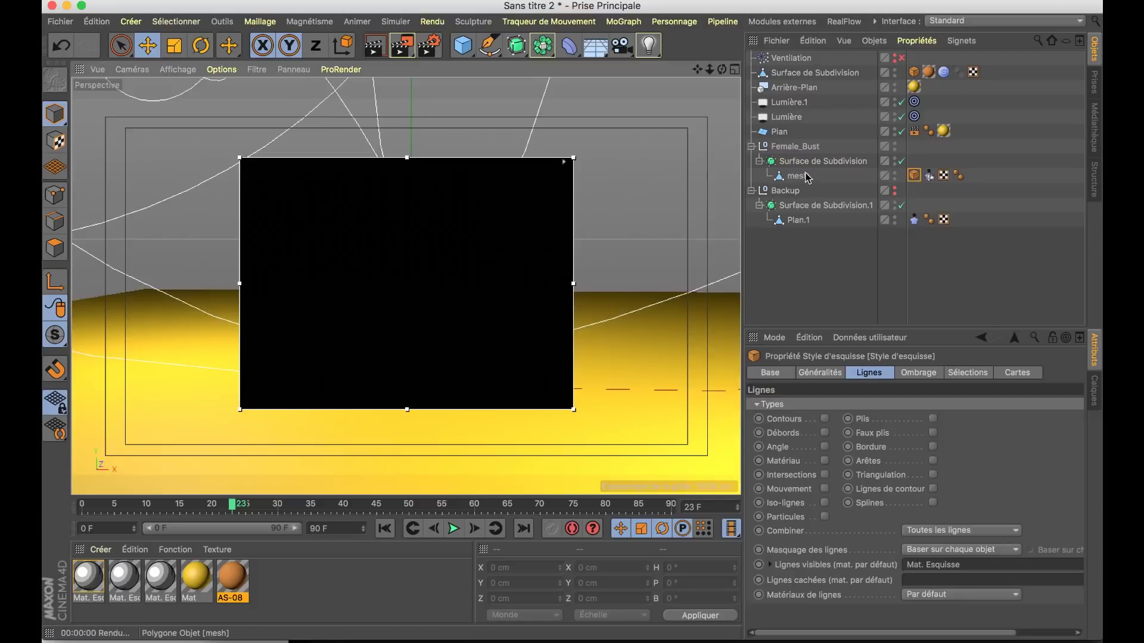
drag(913, 174, 915, 161)
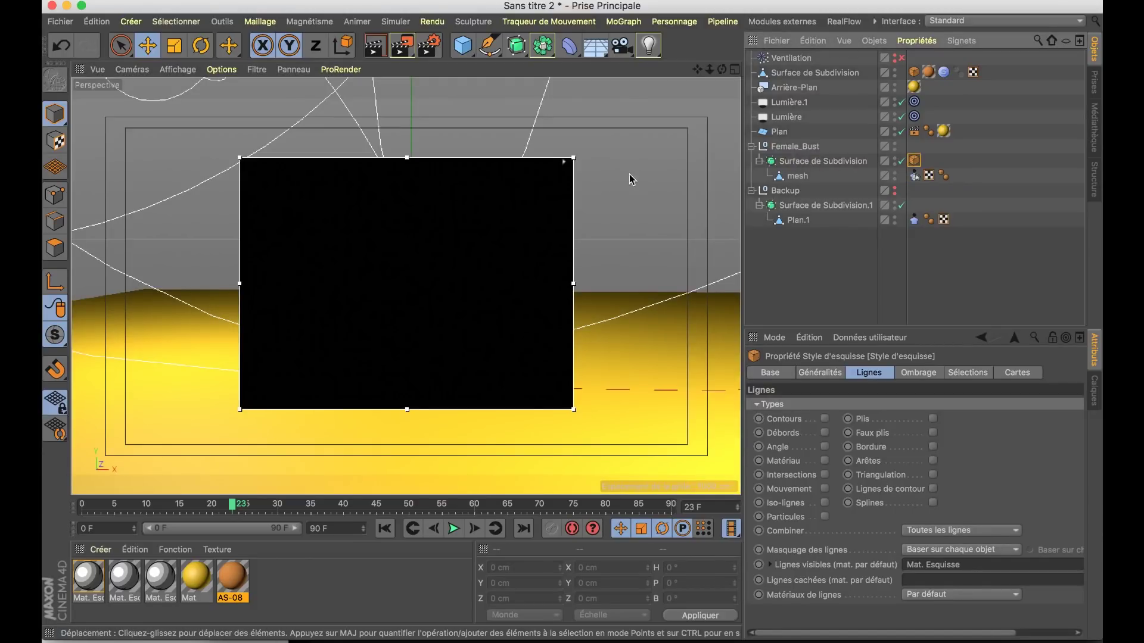
click(429, 44)
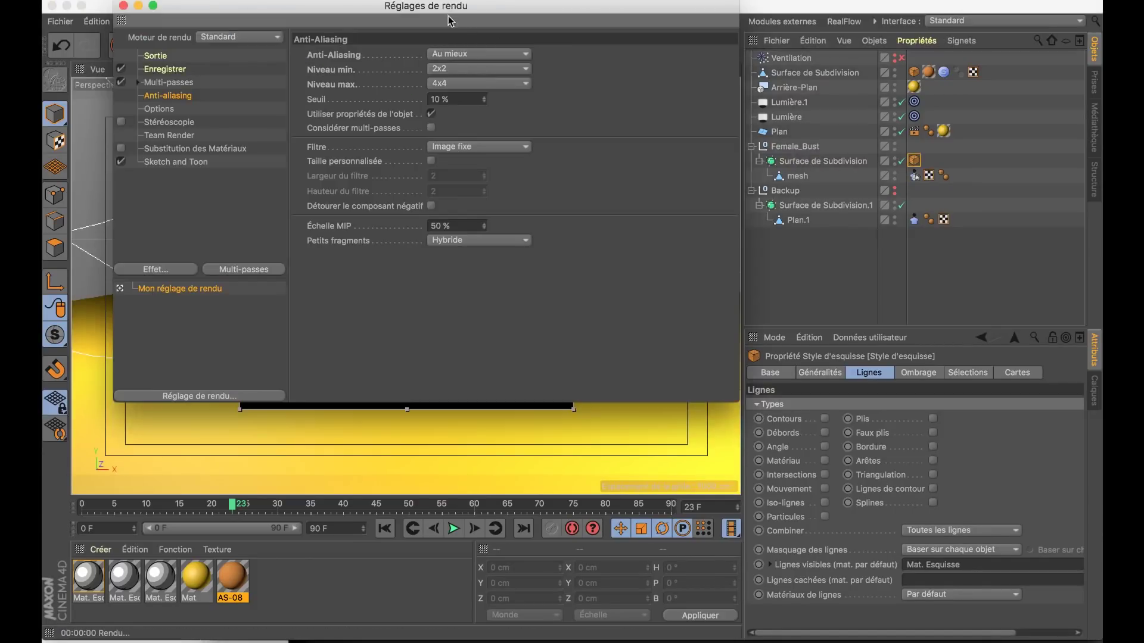
drag(424, 9, 886, 31)
click(645, 181)
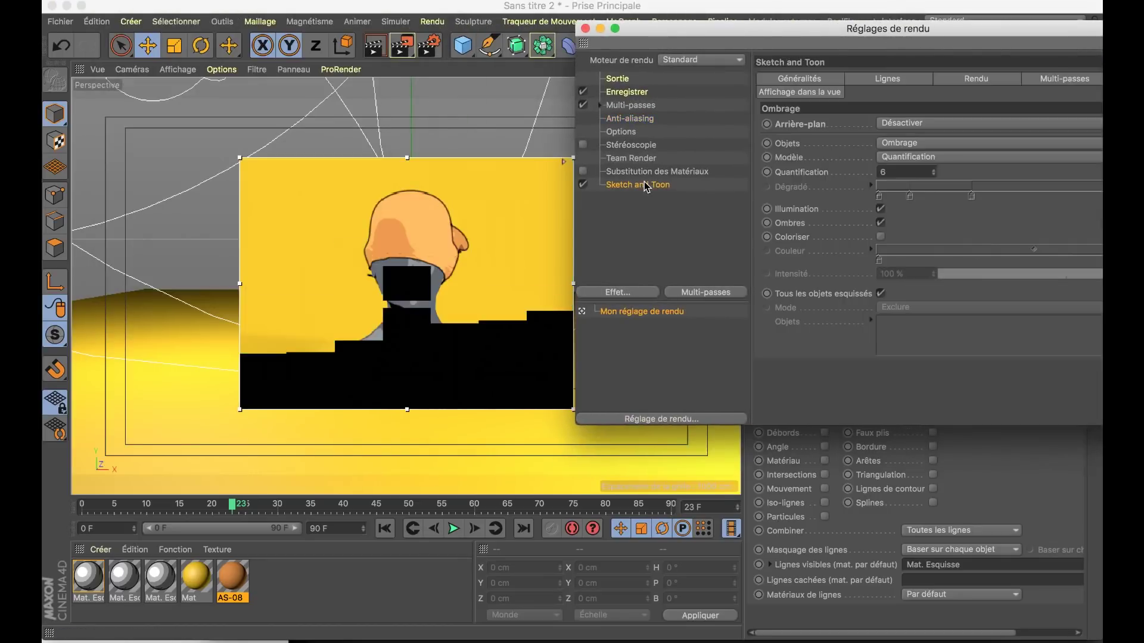
click(822, 79)
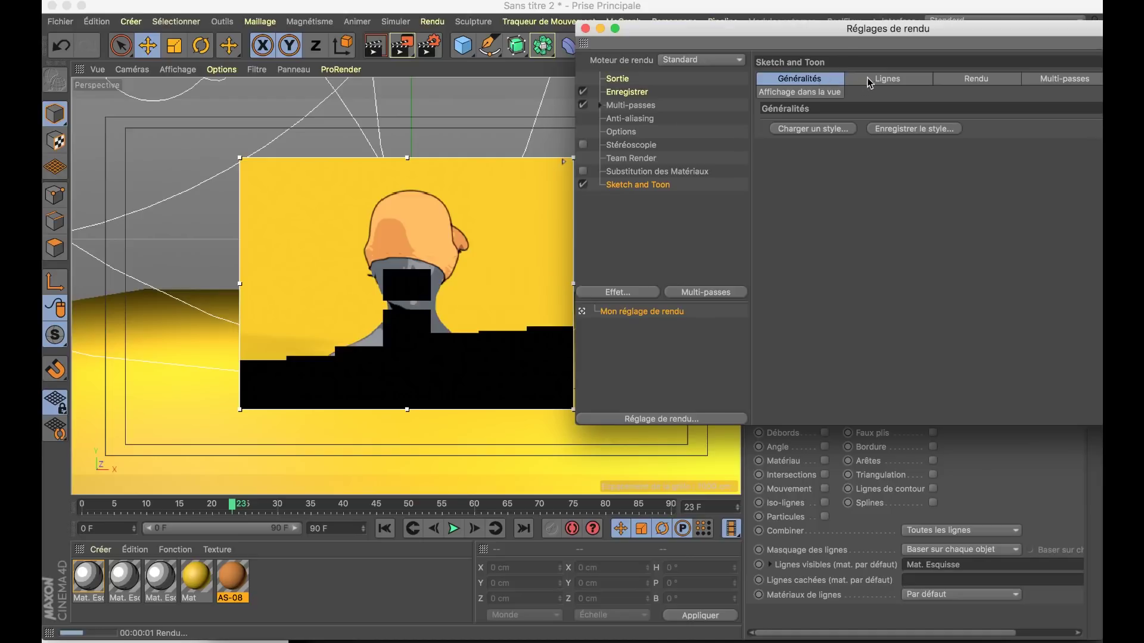
click(873, 80)
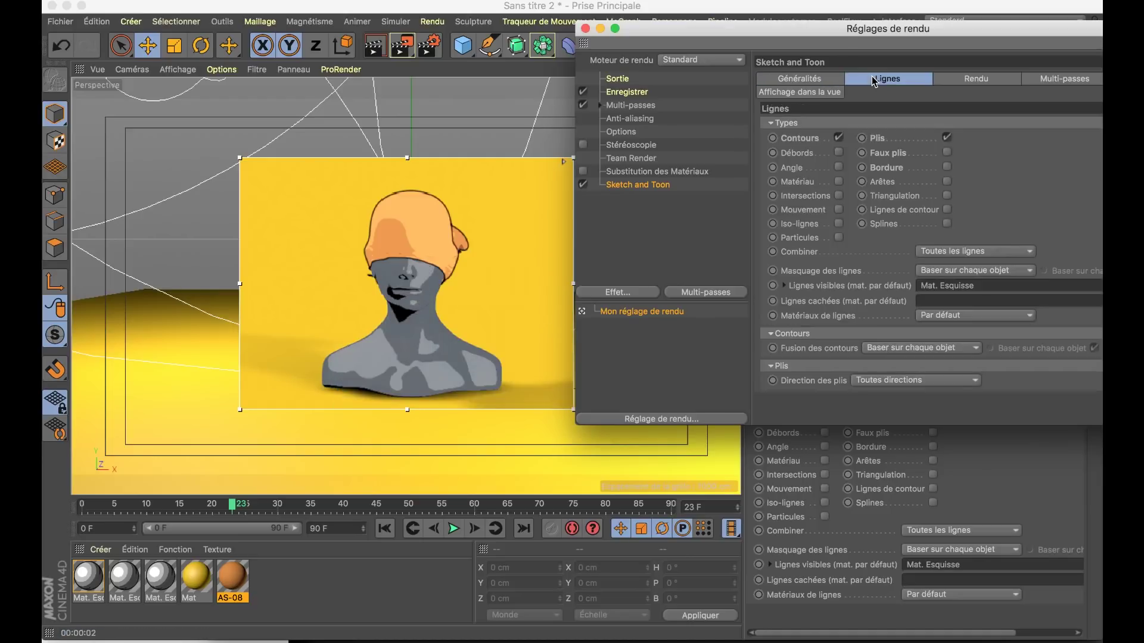
click(586, 28)
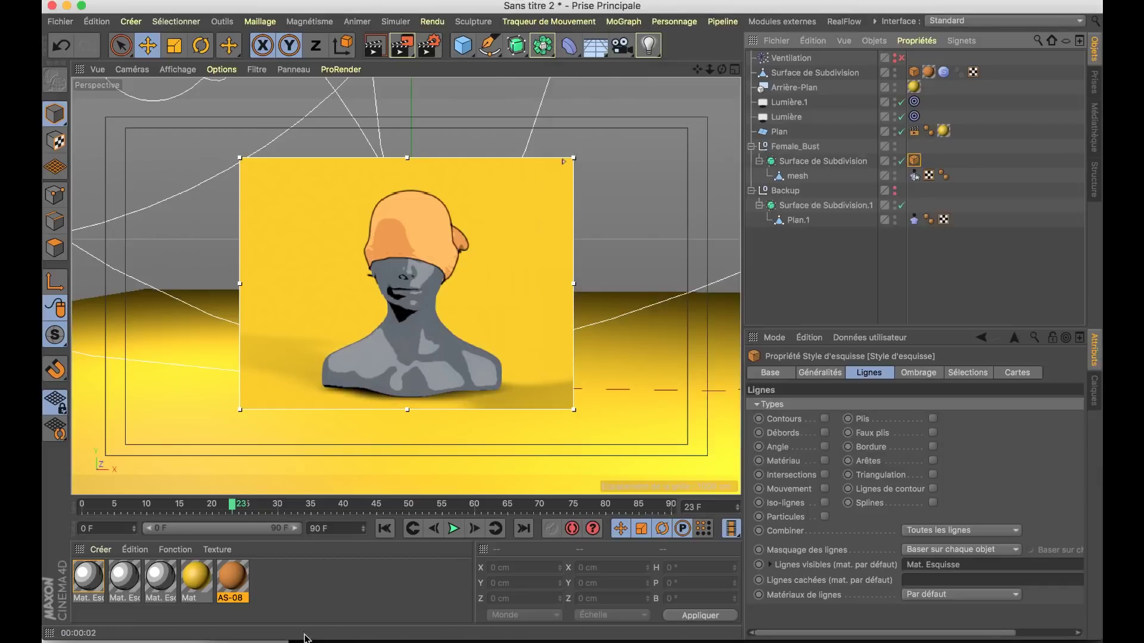
double_click(316, 594)
Apply the new Mat.1 material to the bust and move the Sketch Style tag onto its mesh.
drag(88, 577, 446, 341)
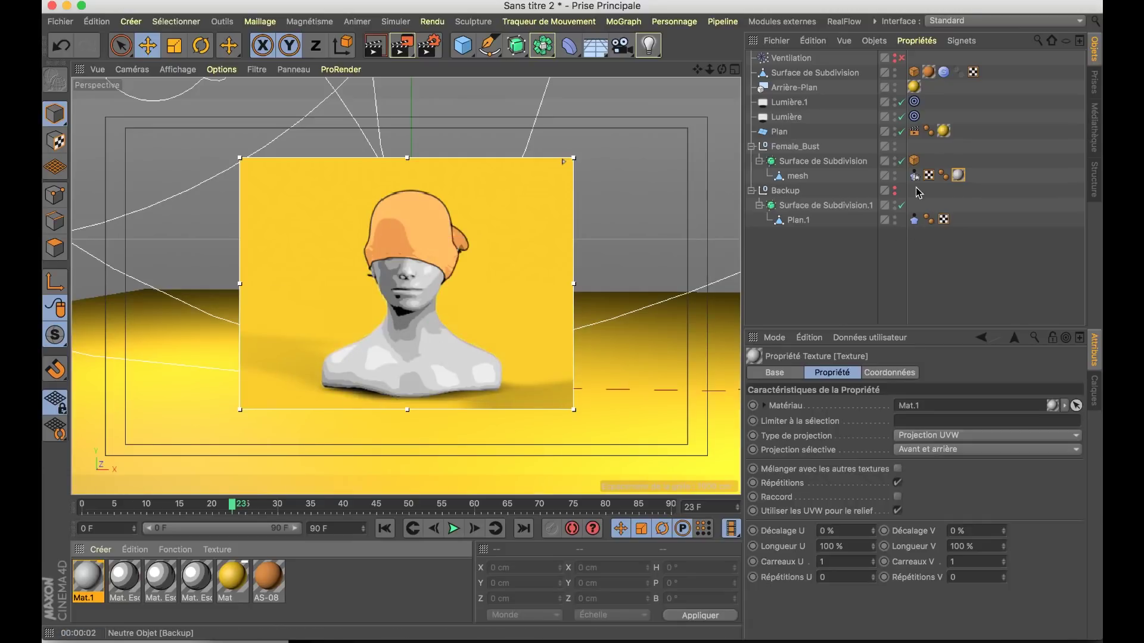
drag(912, 164, 913, 175)
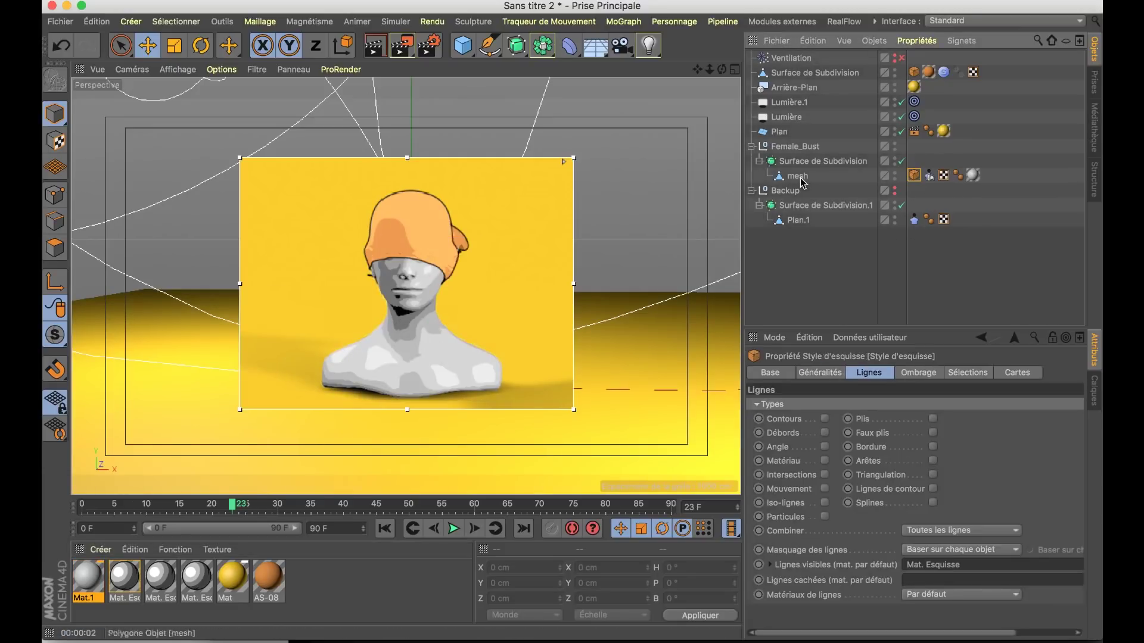
click(802, 176)
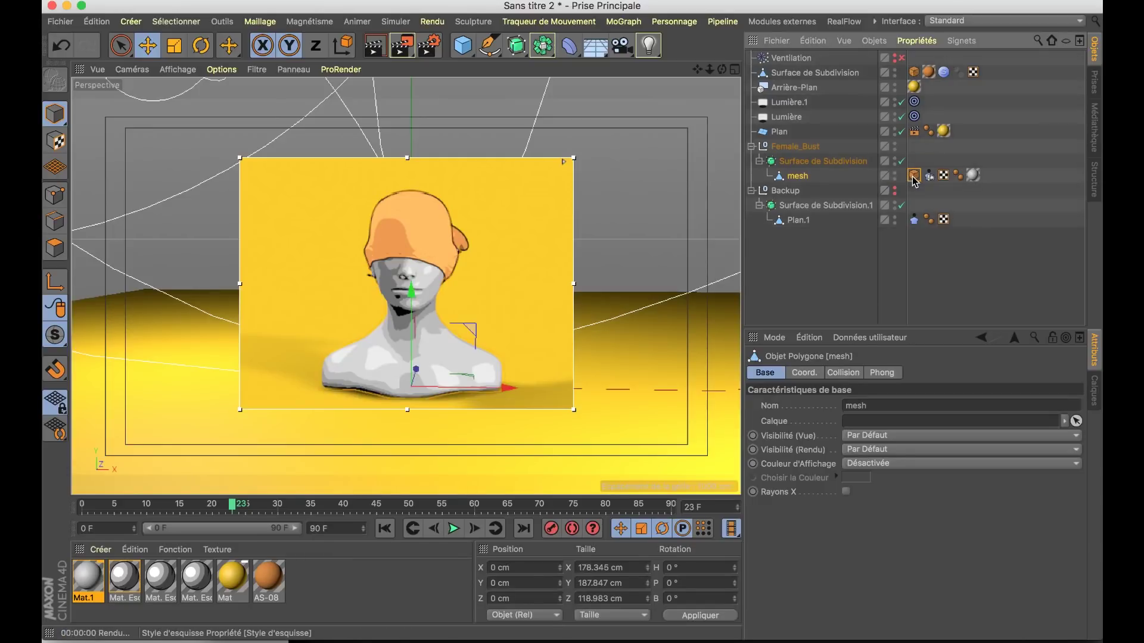
click(914, 175)
click(925, 373)
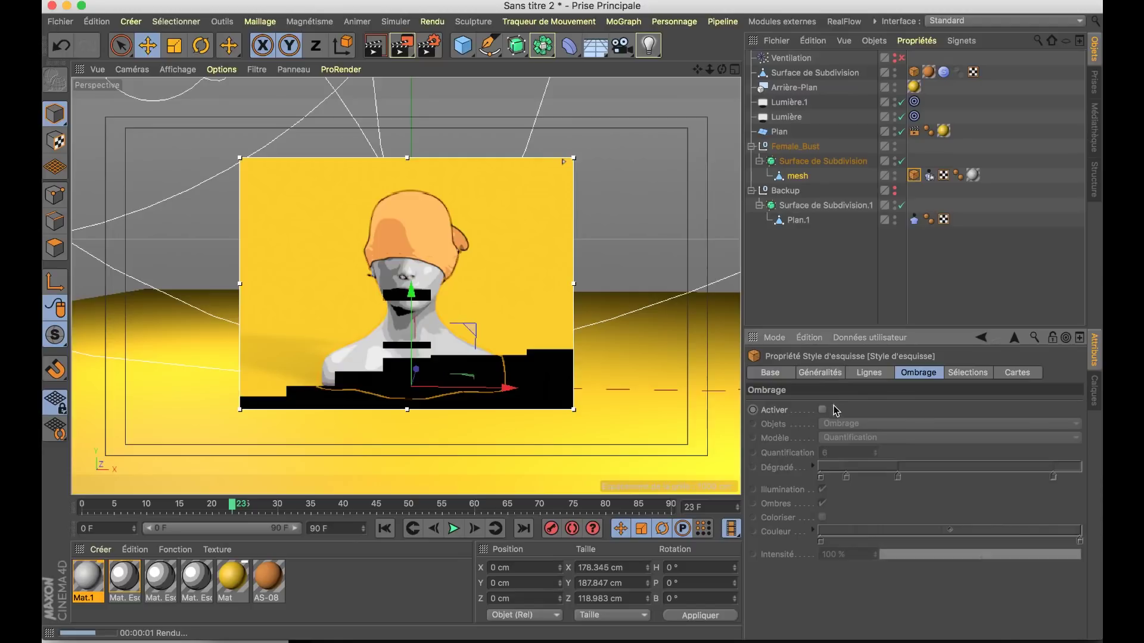
Set the Sketch Style Ombrage Objets option to Désactiver and recheck the bust render.
click(824, 410)
click(841, 427)
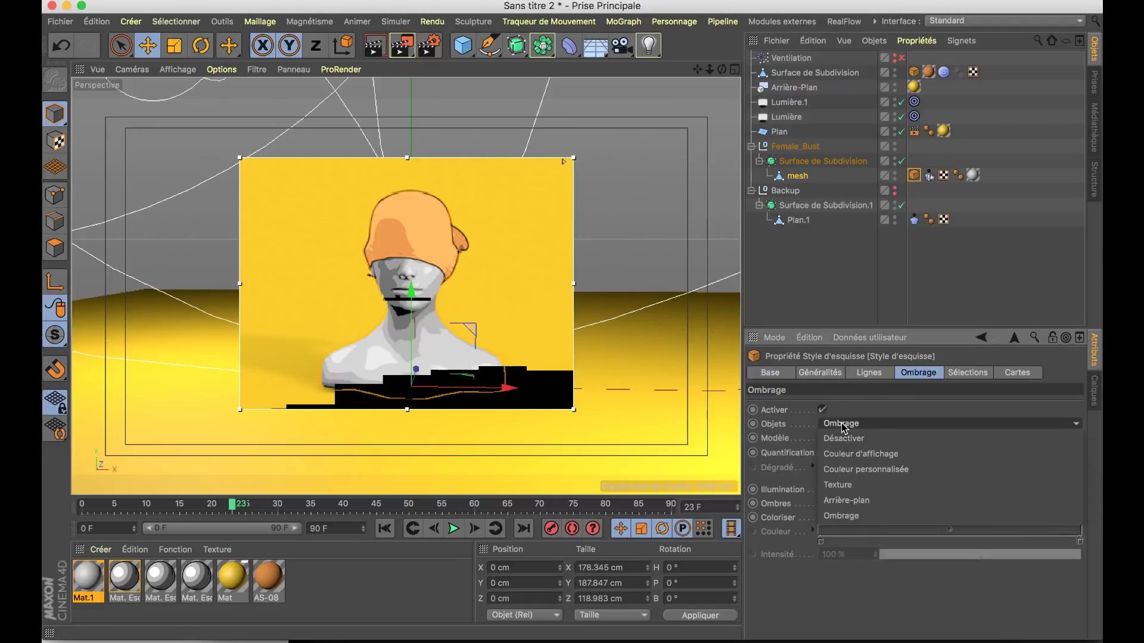
click(867, 448)
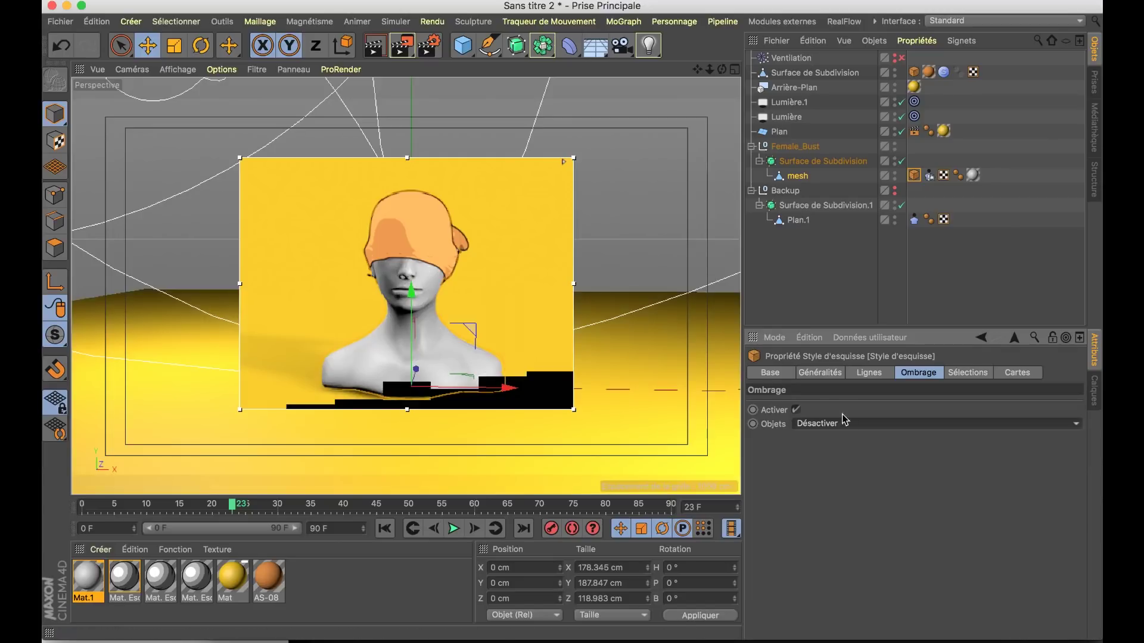
click(801, 422)
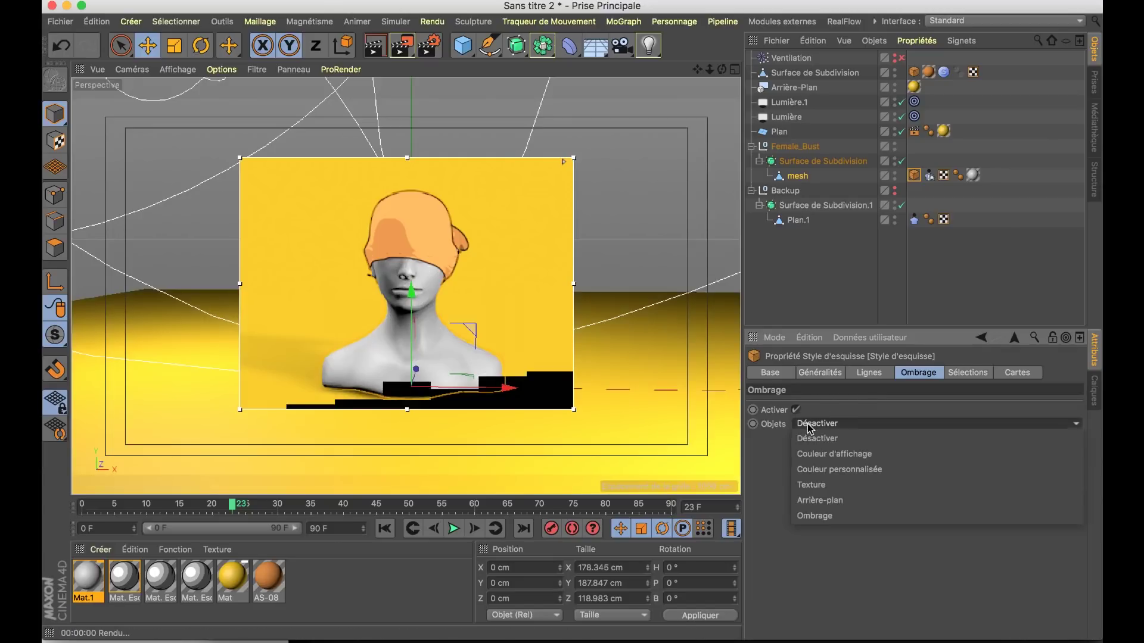
click(853, 460)
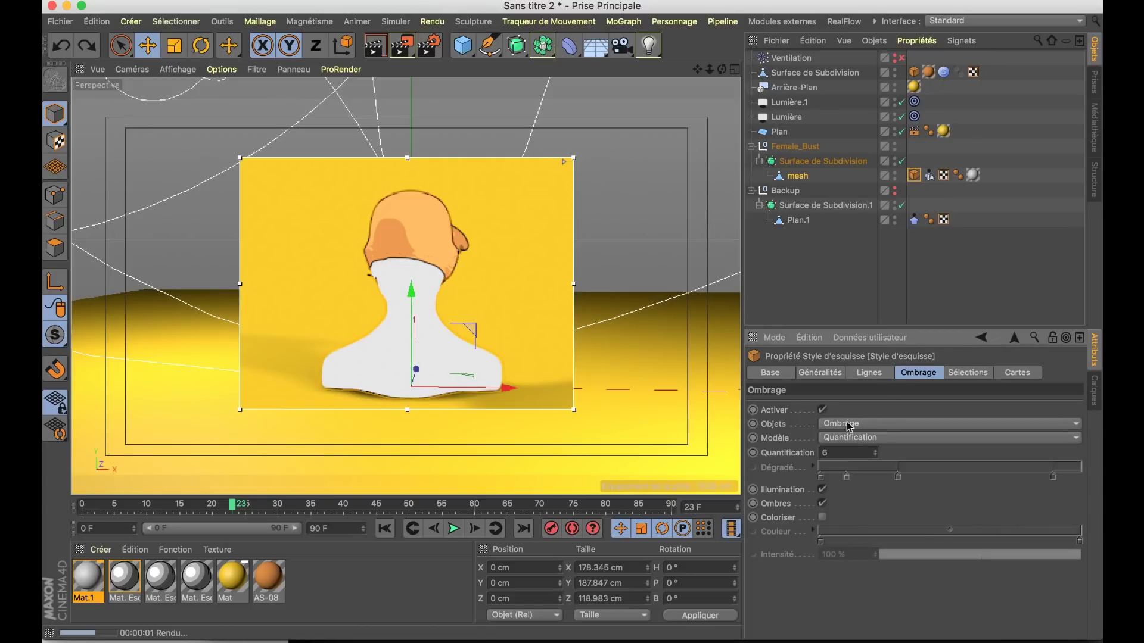
click(840, 424)
click(844, 439)
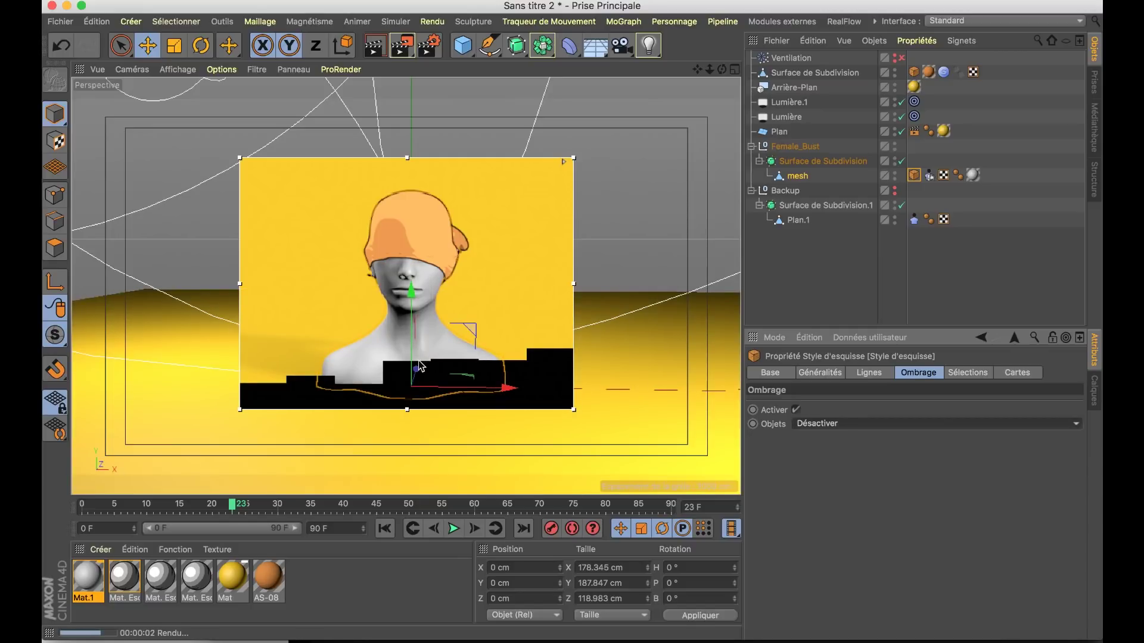
alt+drag(441, 351, 411, 239)
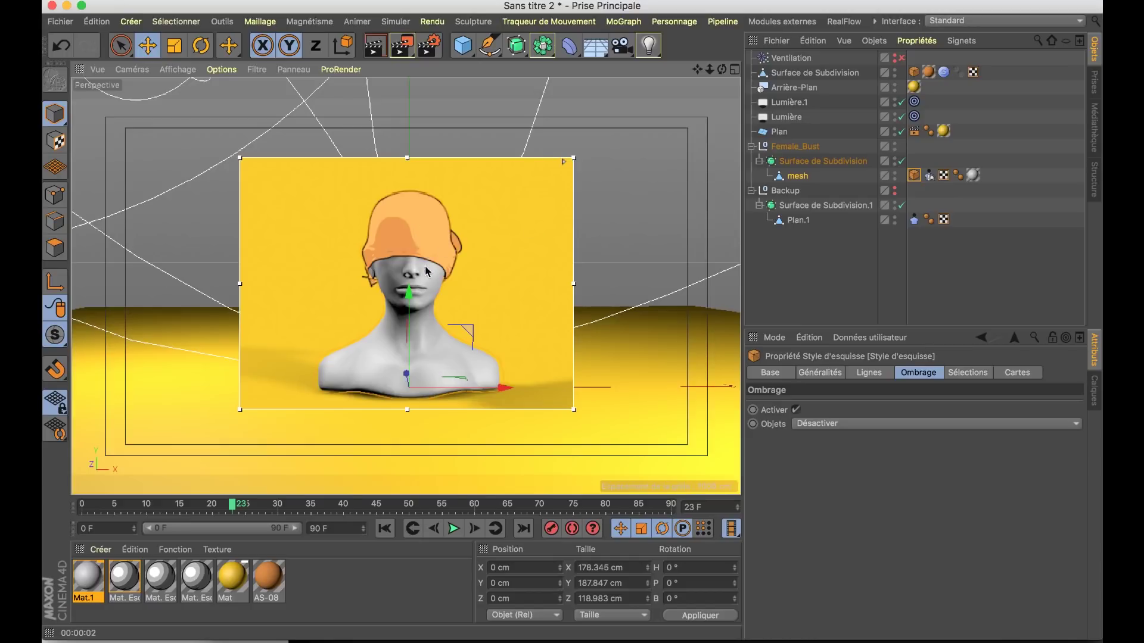
Rename the first material to SCULPTURE.
double_click(88, 577)
drag(417, 99, 735, 83)
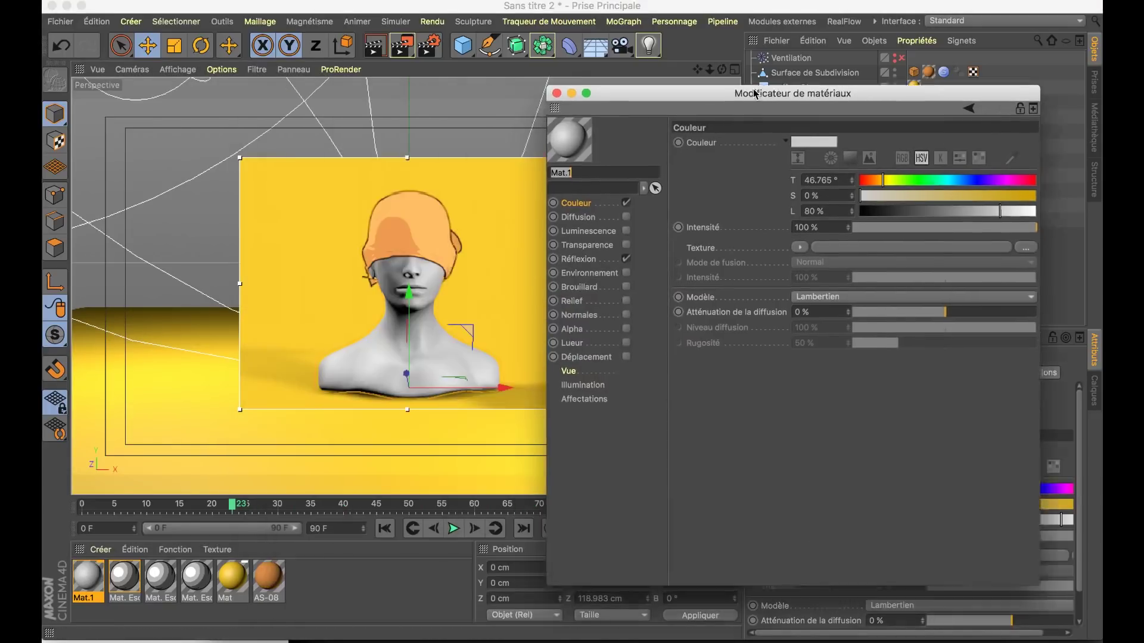
text(CULPTURE)
key(Return)
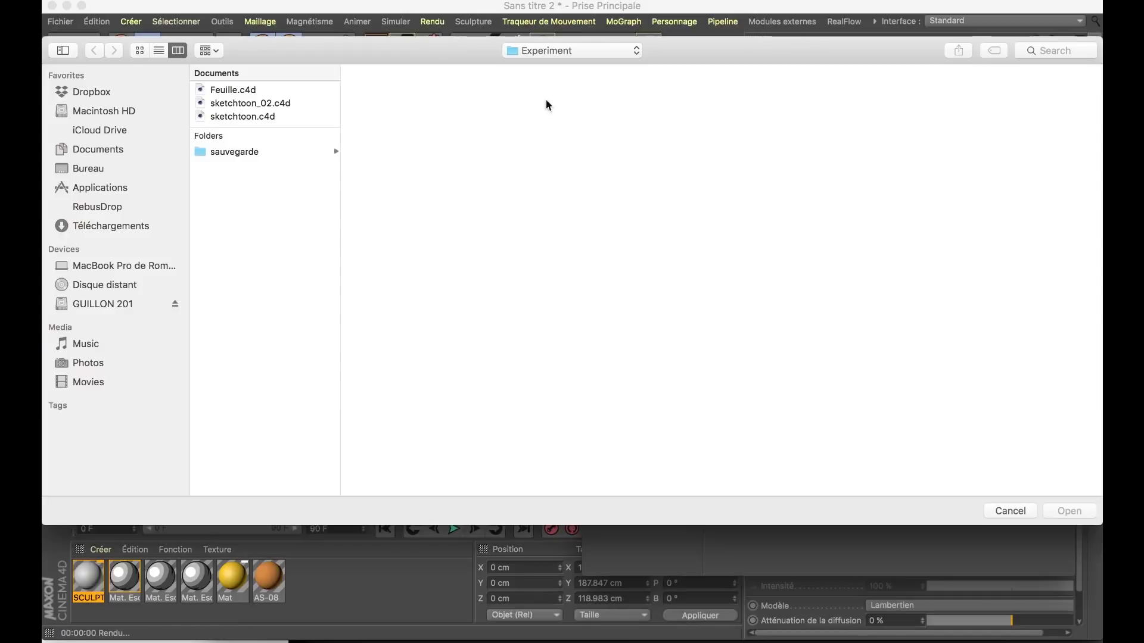
Load Marble13_COL_6K.jpg from the Marble13_6k folder as the Couleur texture.
click(571, 50)
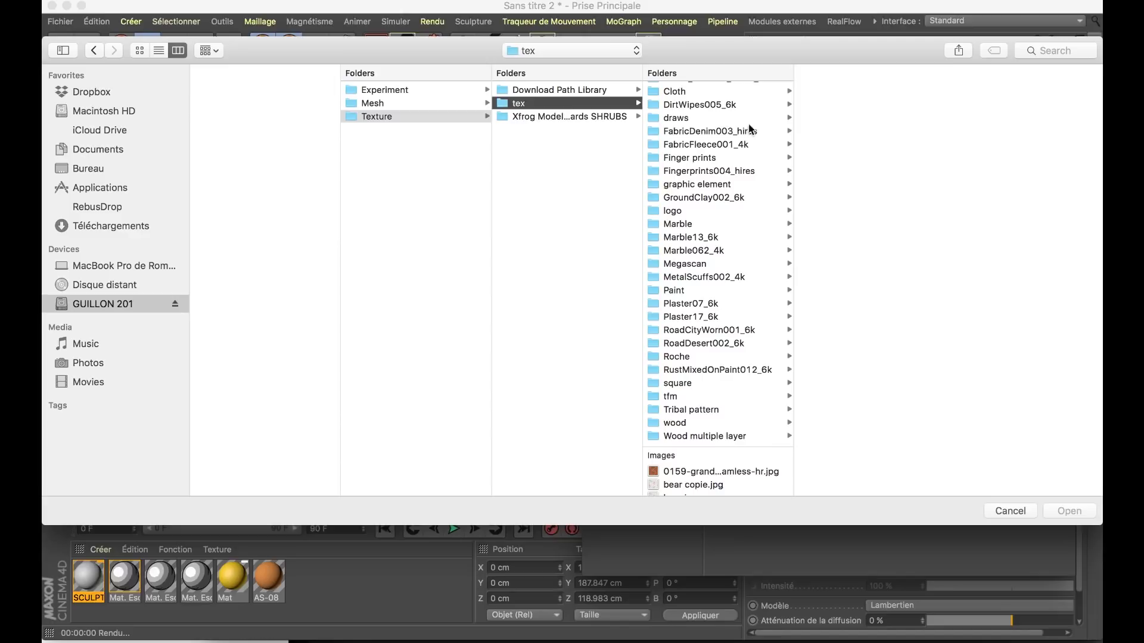
scroll(691, 111, up, 1)
click(688, 116)
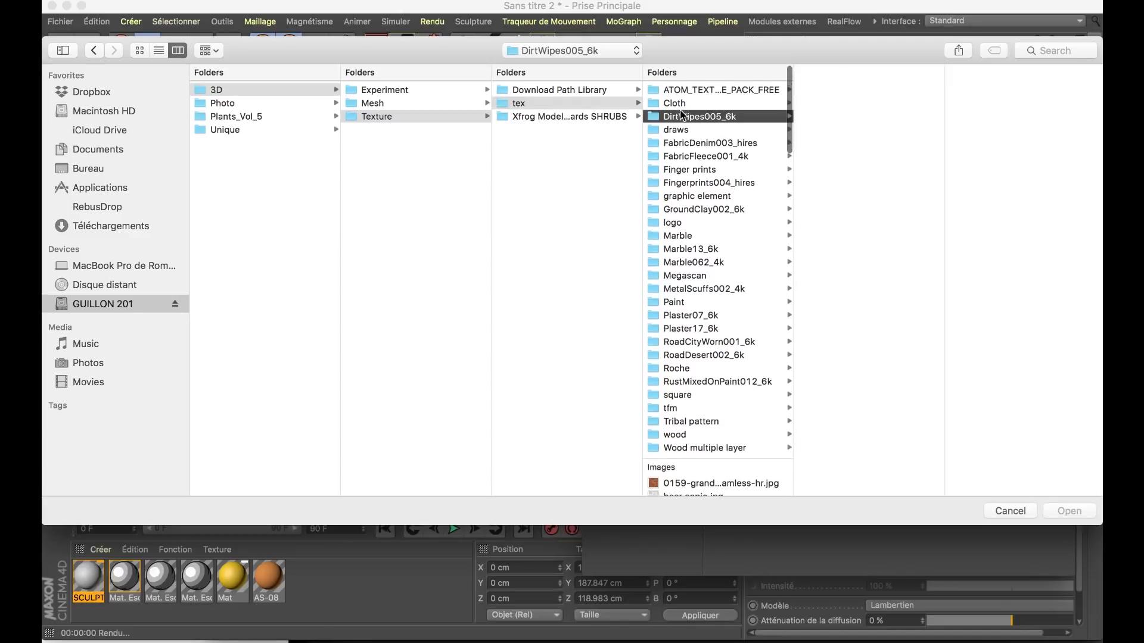
click(825, 94)
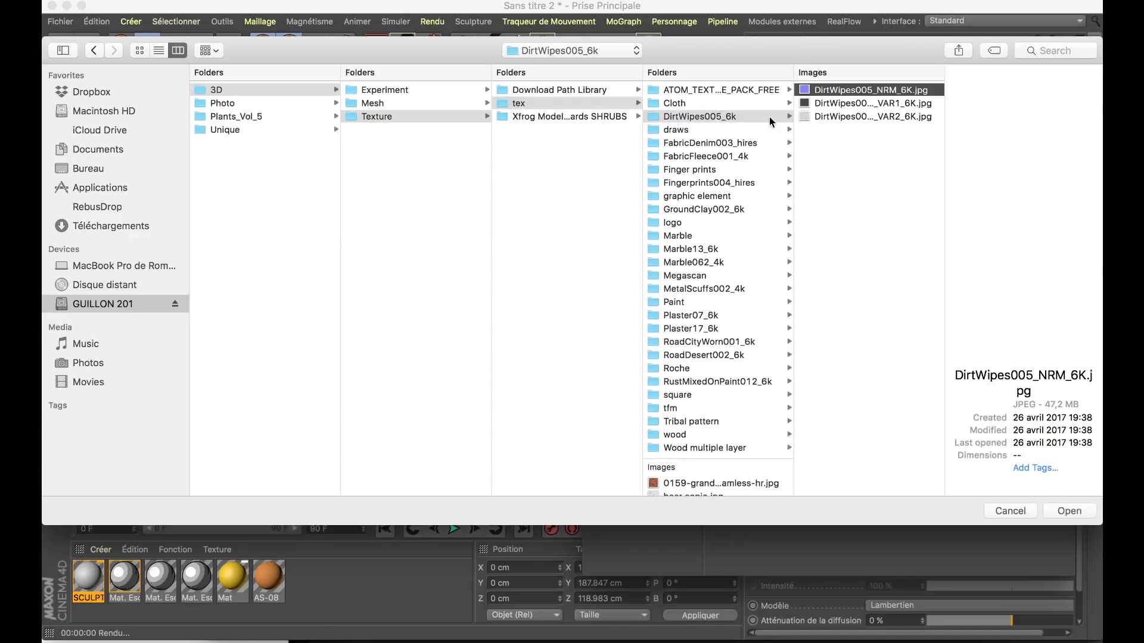
click(693, 237)
key(Right)
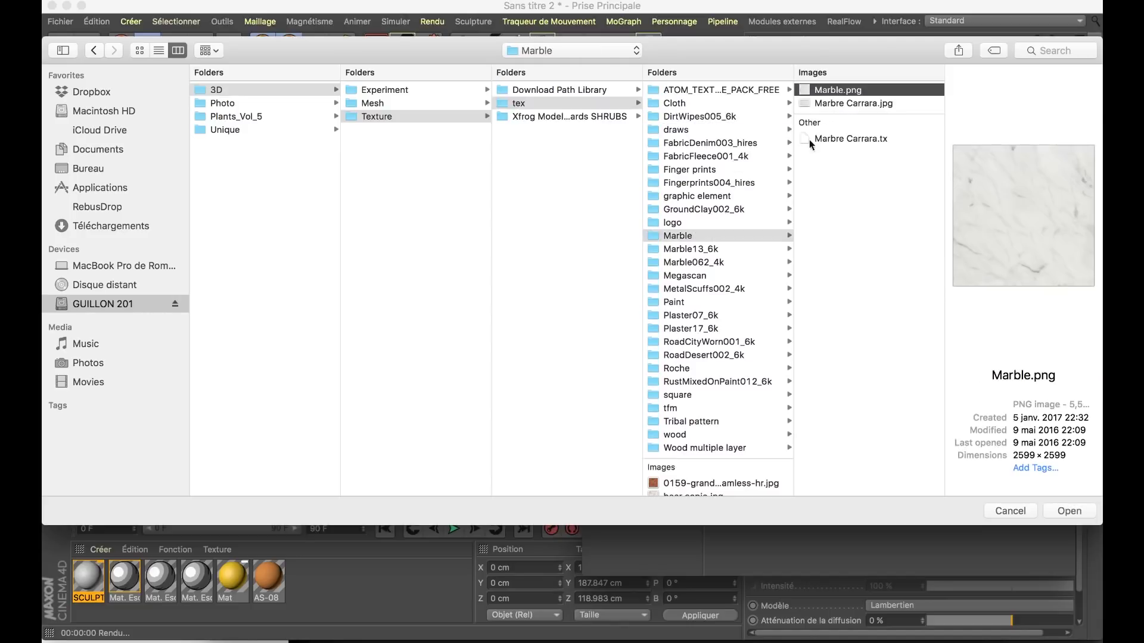
click(690, 250)
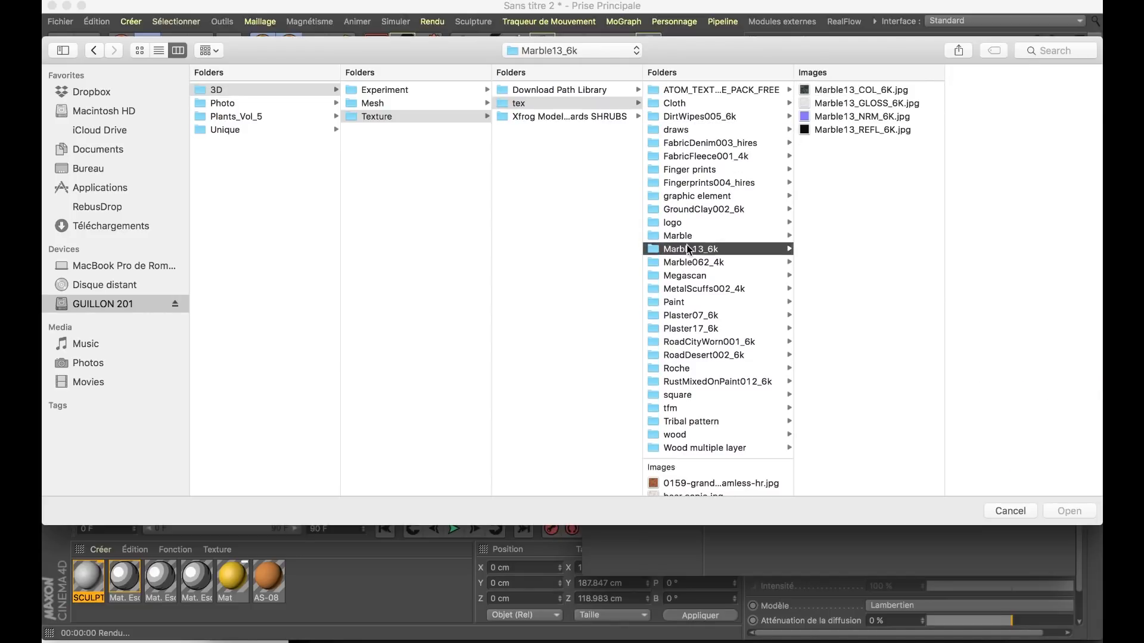
click(833, 91)
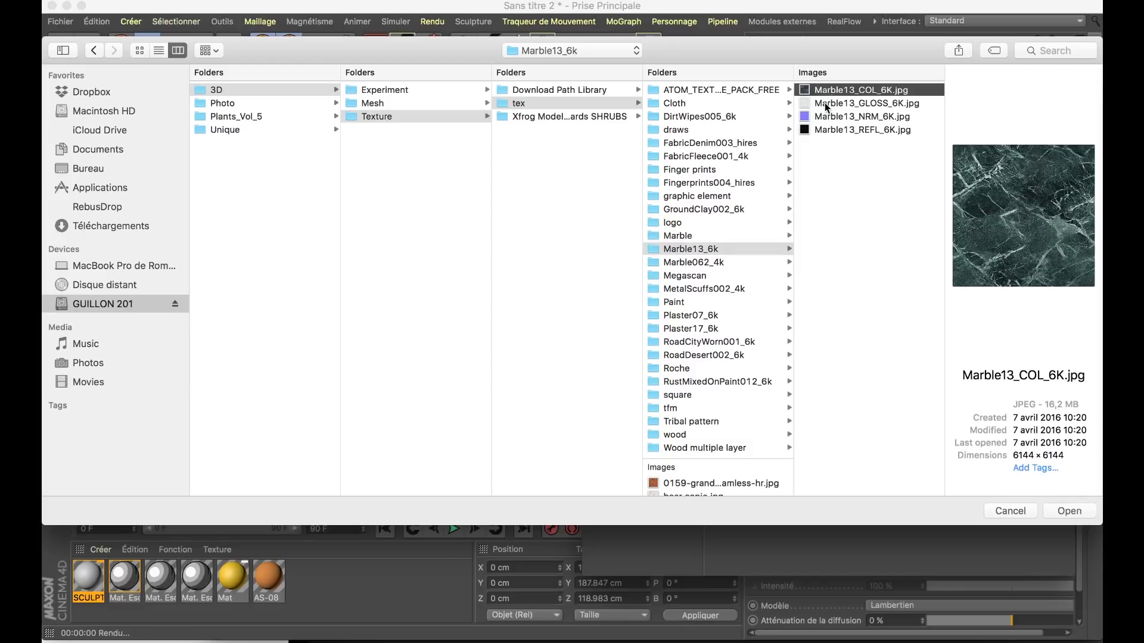
click(1066, 511)
click(603, 235)
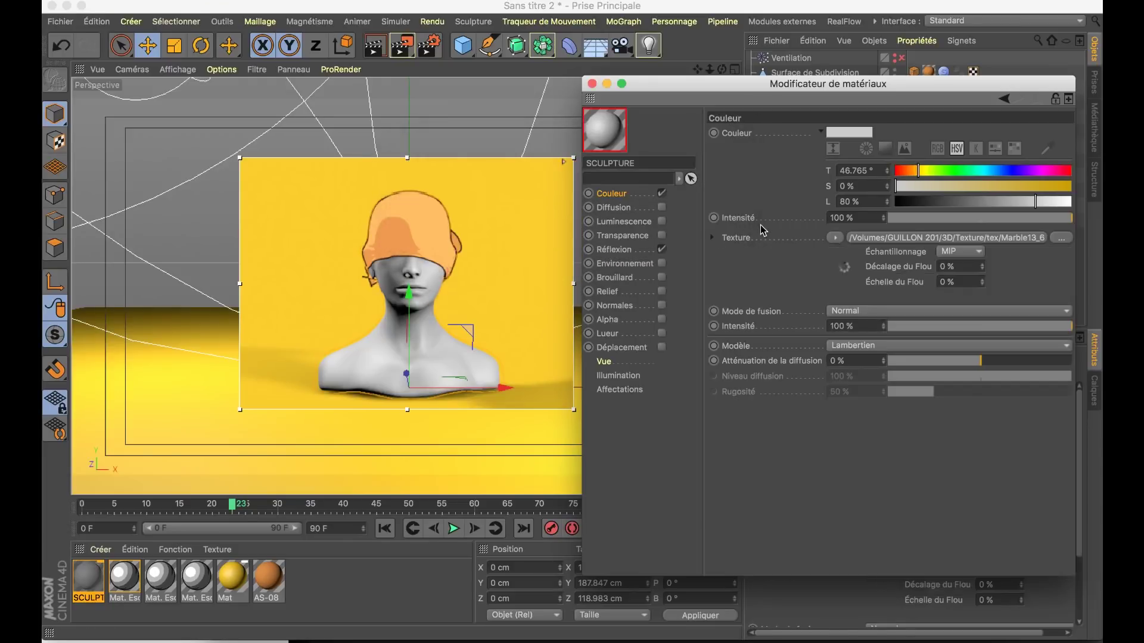
click(880, 238)
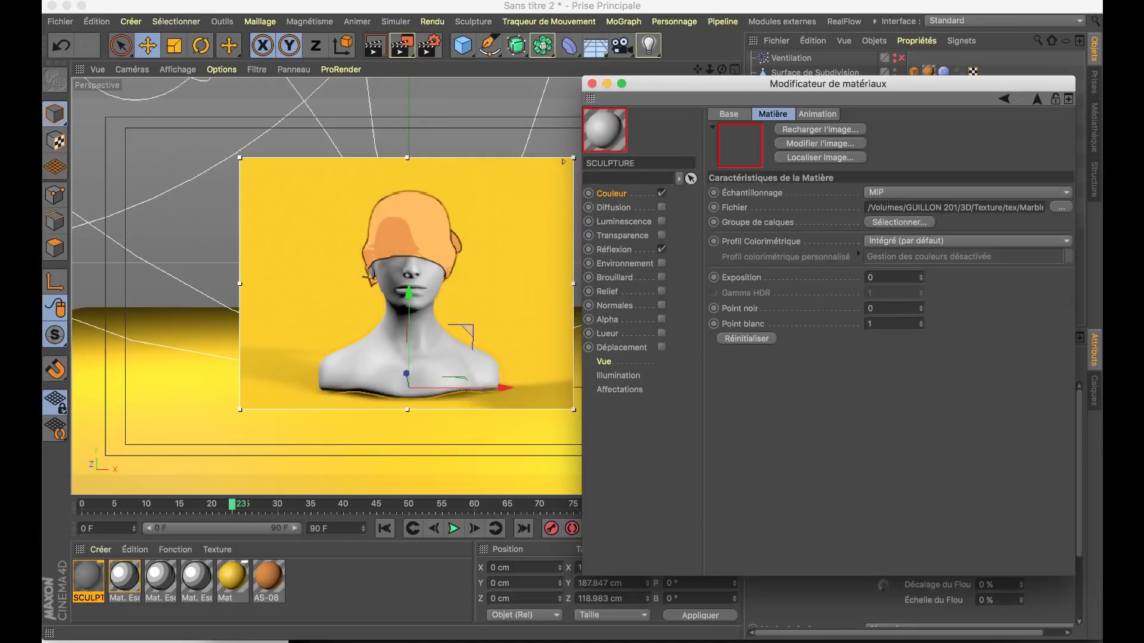
Wrap the marble colour texture in a Calque layer shader.
click(1036, 99)
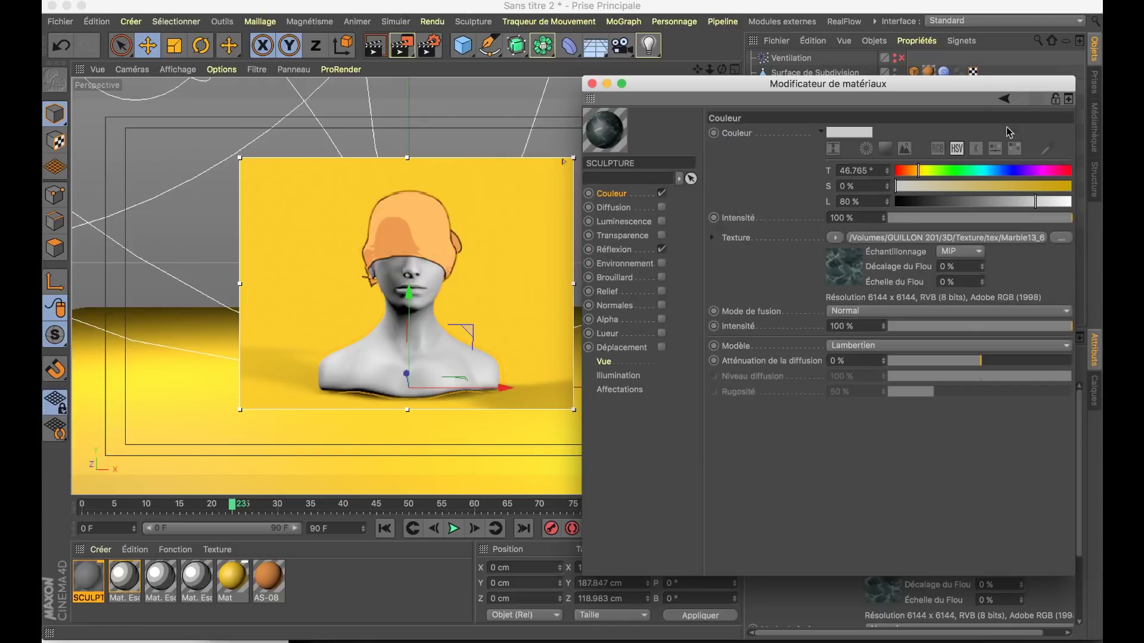
click(837, 239)
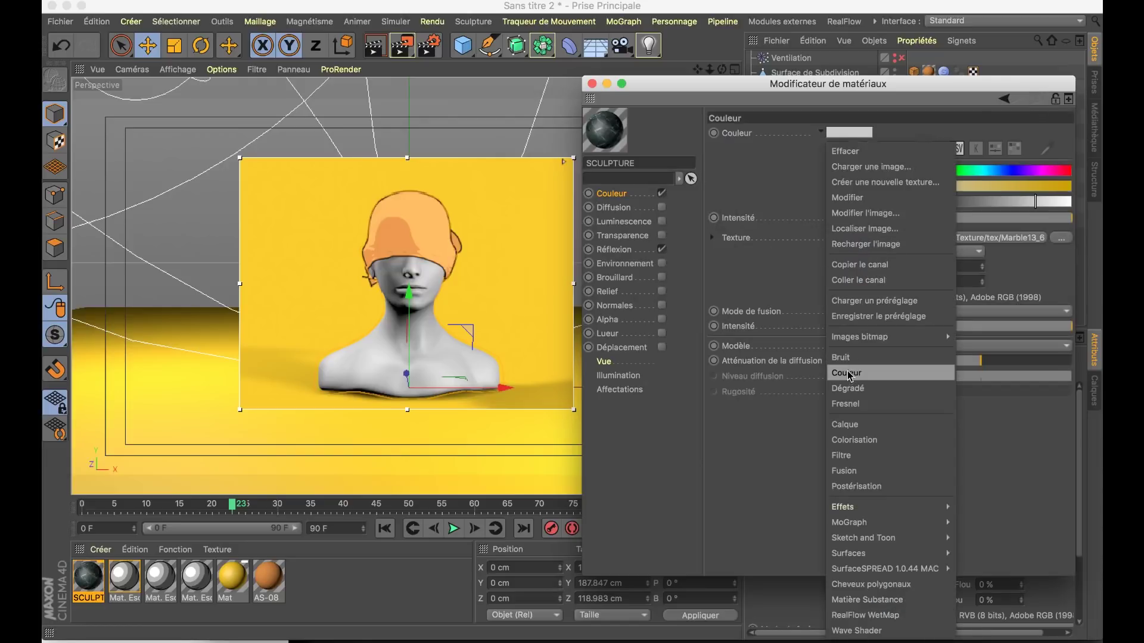
click(857, 423)
click(897, 243)
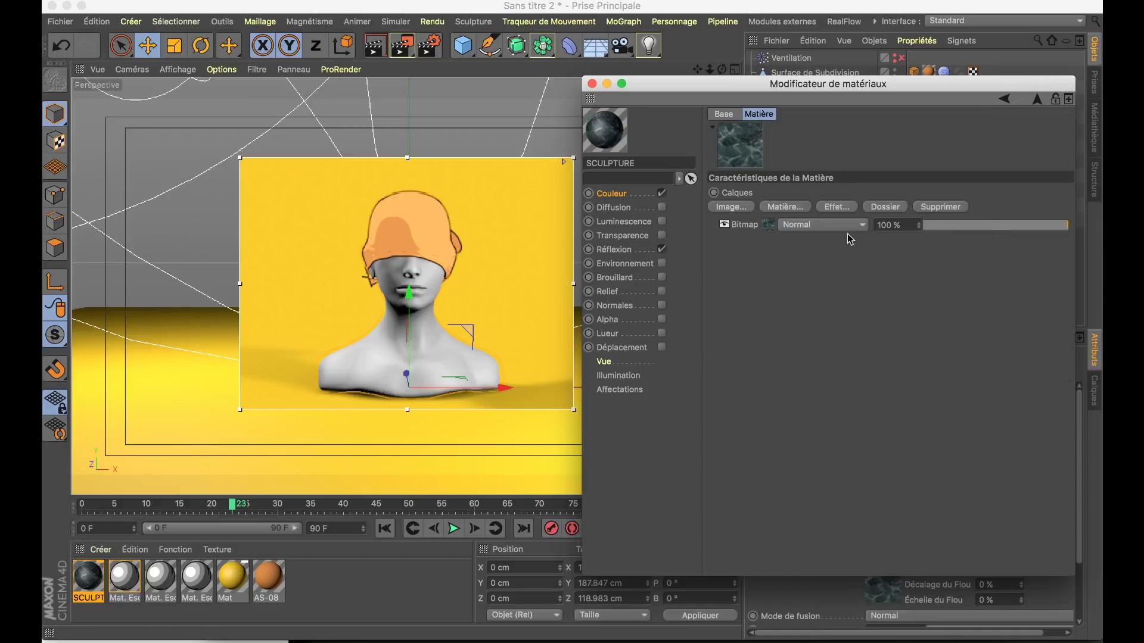
click(462, 349)
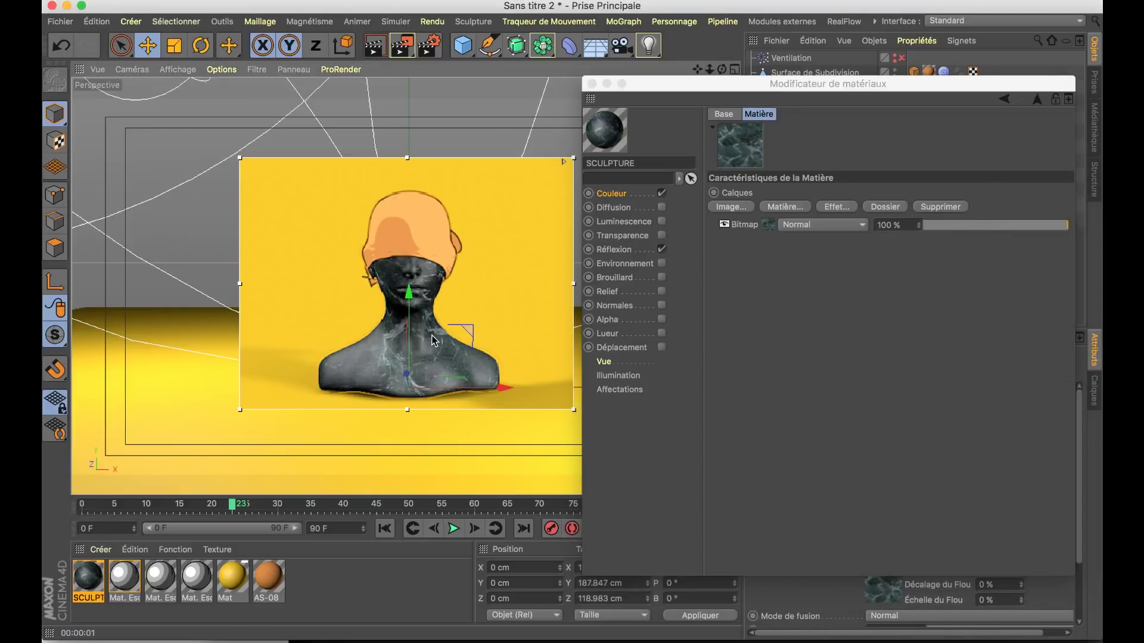
Add a Colorisation layer above the marble bitmap with Différence blend mode.
click(834, 207)
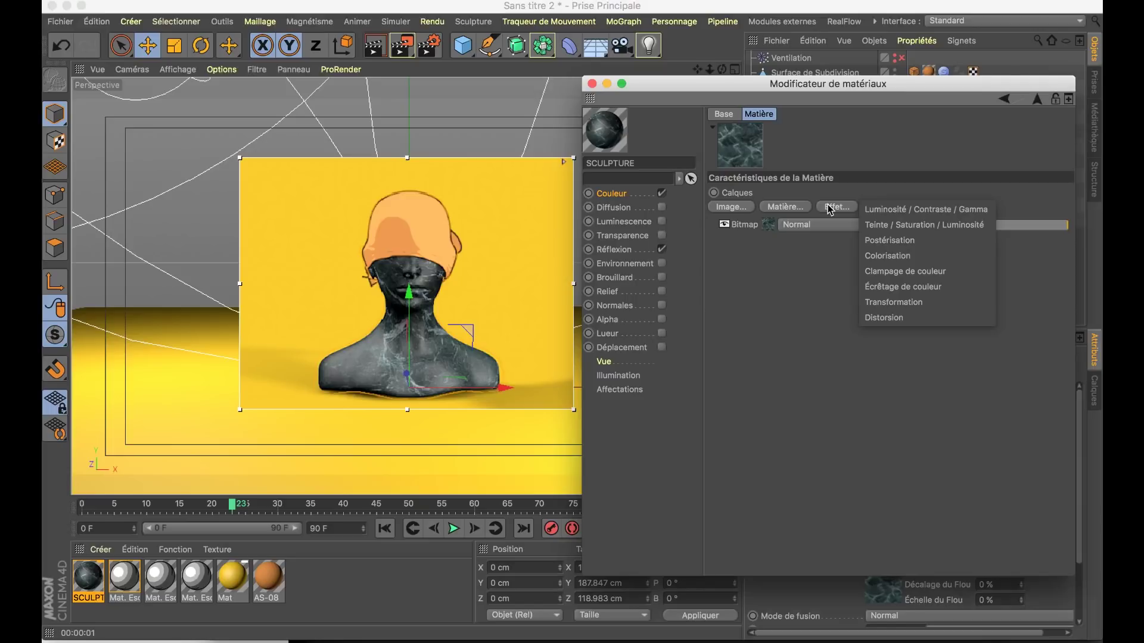
click(805, 247)
click(782, 206)
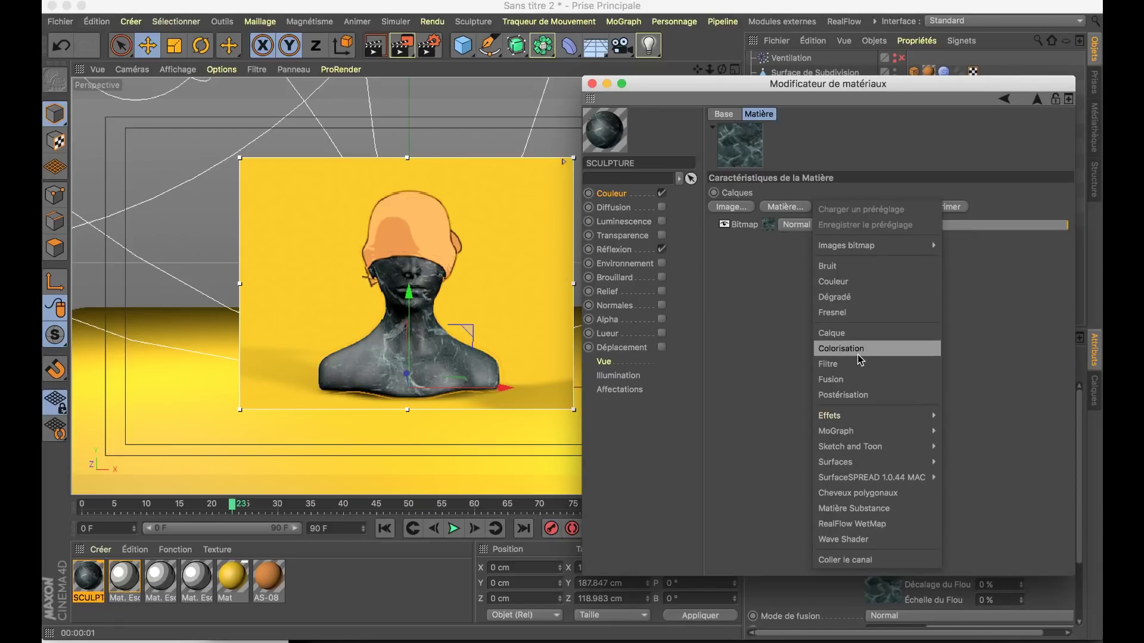
click(857, 356)
click(845, 224)
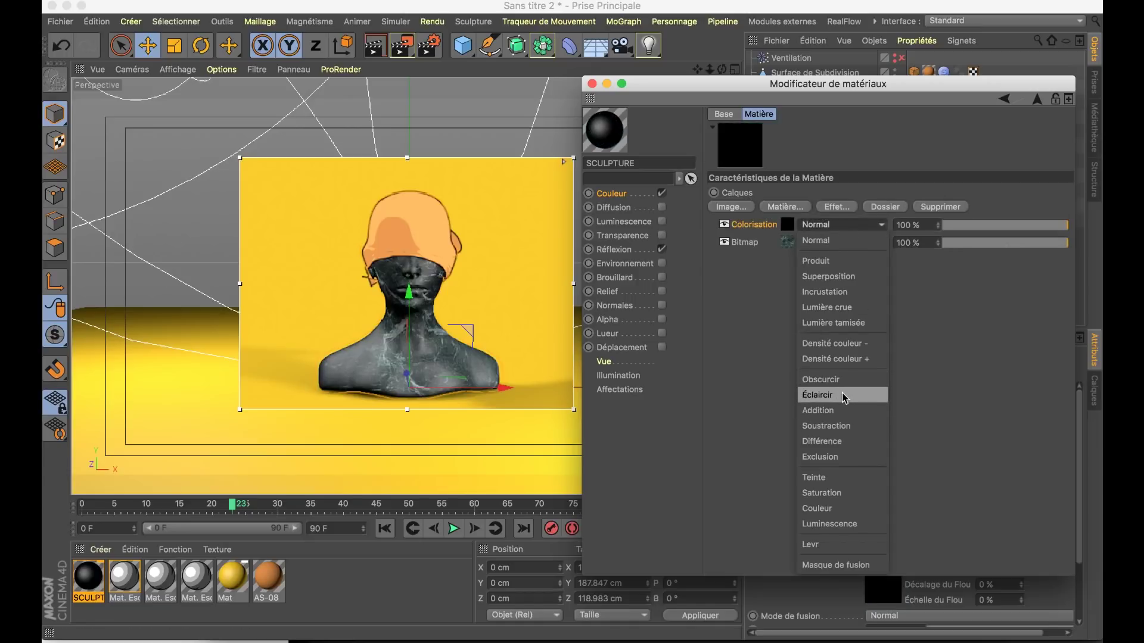
click(844, 444)
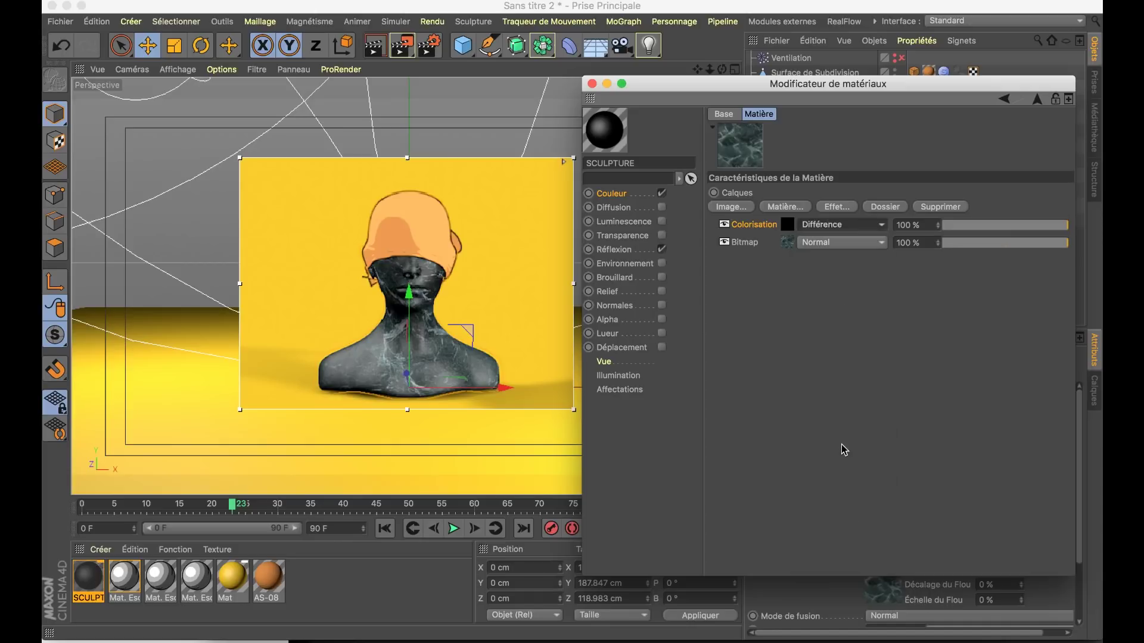
Remove the red, yellow and other coloured knots from the Colorisation gradient.
click(788, 230)
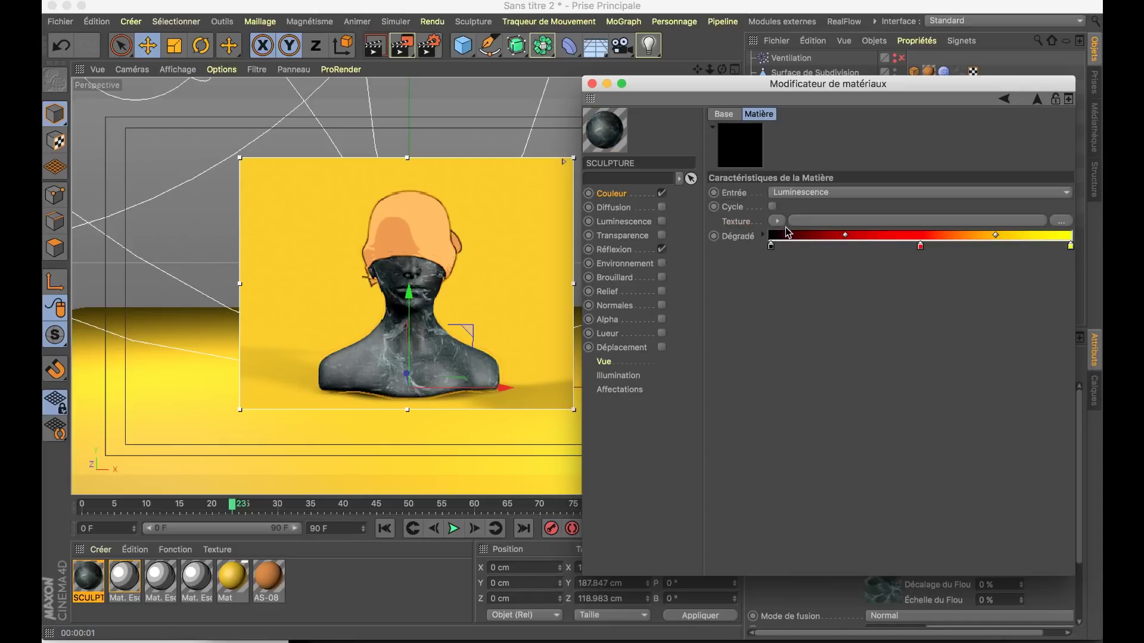
click(1038, 100)
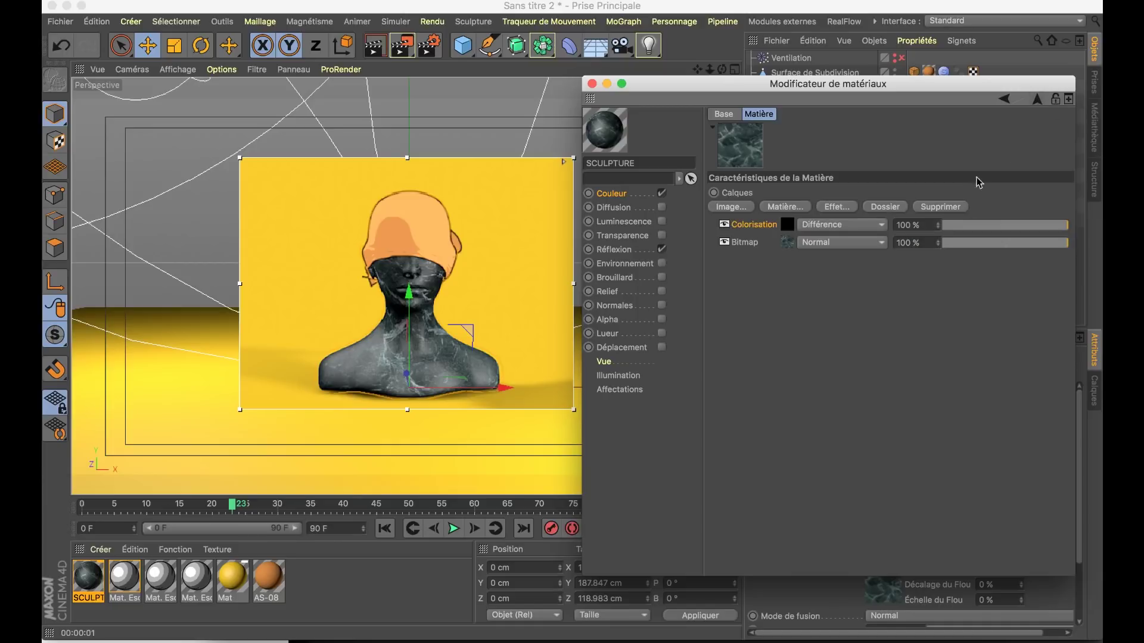
click(788, 230)
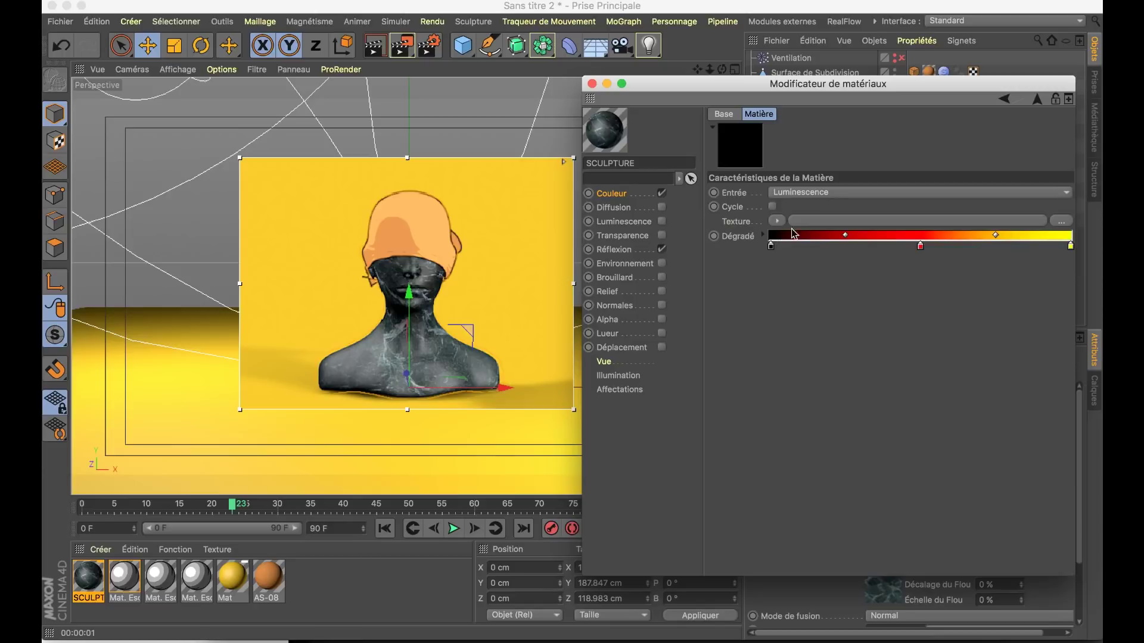
drag(921, 246, 923, 286)
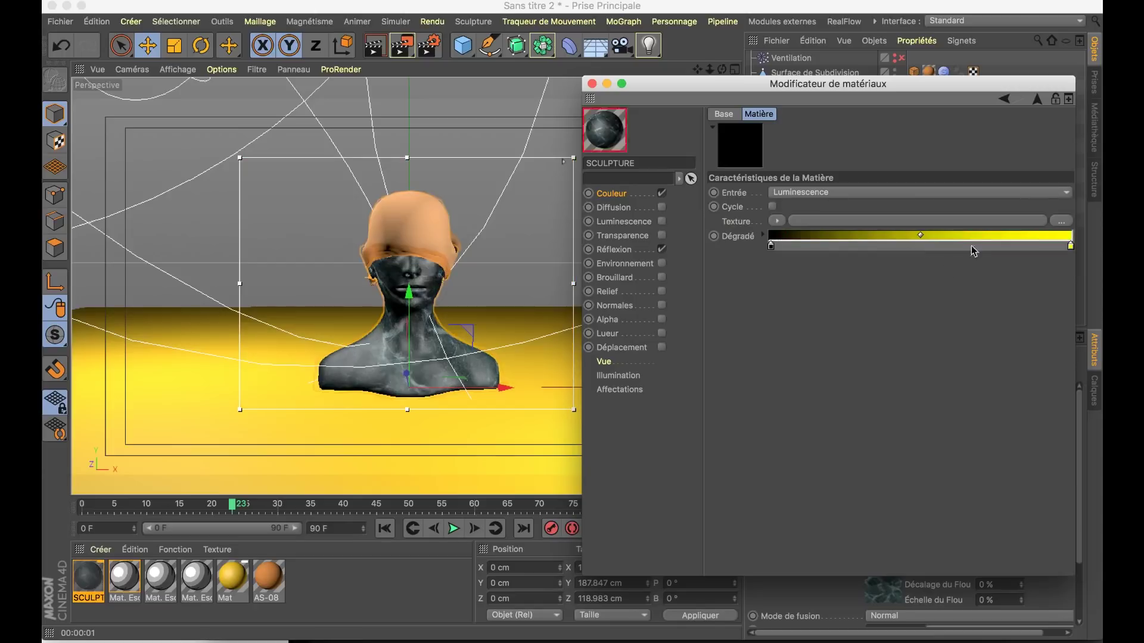
mouse_move(1071, 246)
mouse_down()
mouse_move(780, 253)
mouse_move(905, 280)
mouse_up()
Make the Colorisation gradient white and bring up the Réflexion channel settings.
double_click(770, 246)
click(801, 302)
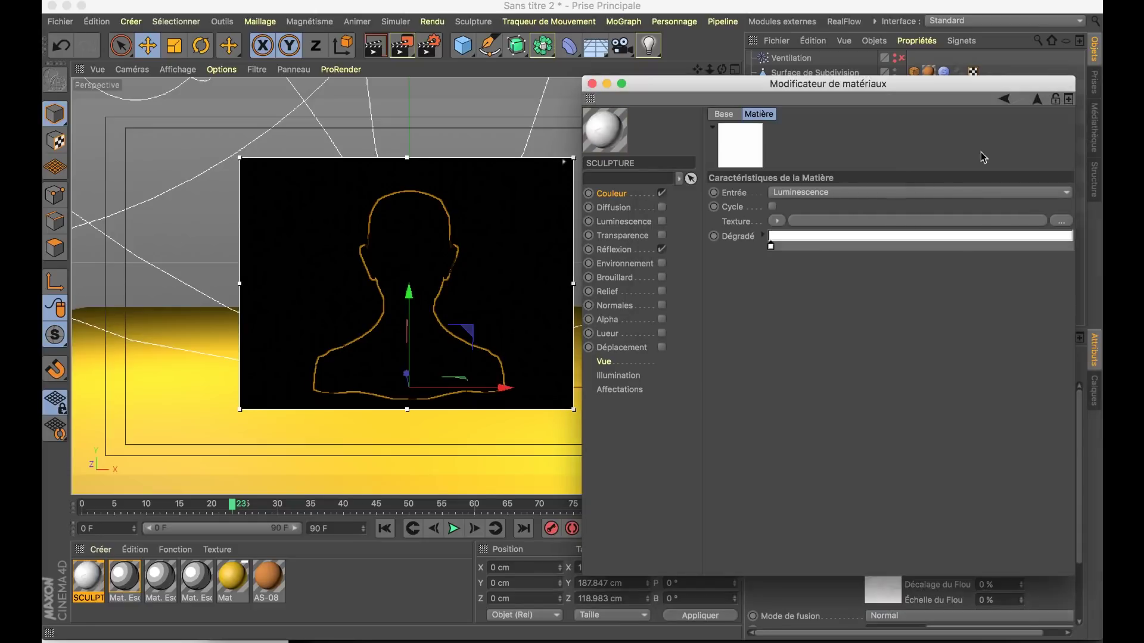
click(1036, 99)
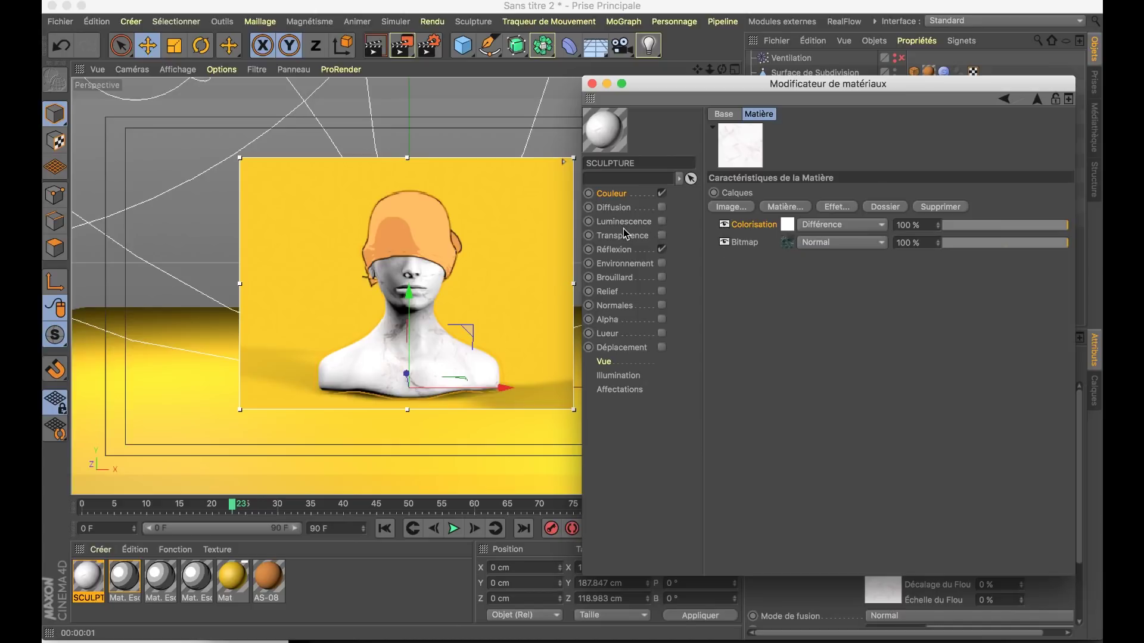
click(648, 239)
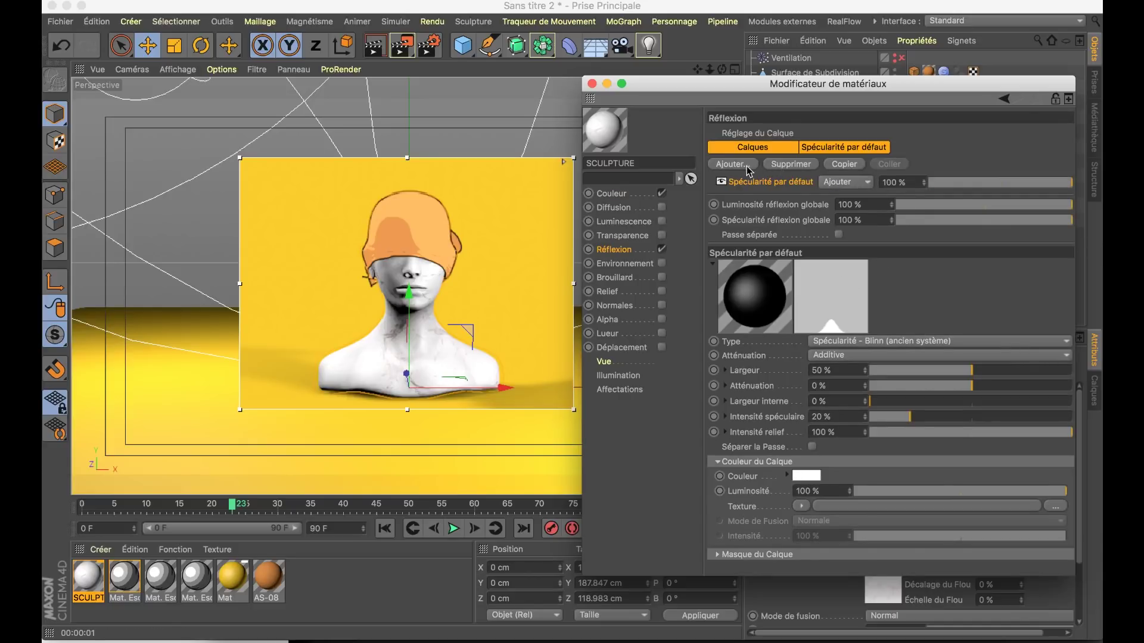
Add a Beckmann reflection layer set to Ajouter, with default specular set to Normale.
click(748, 169)
click(781, 167)
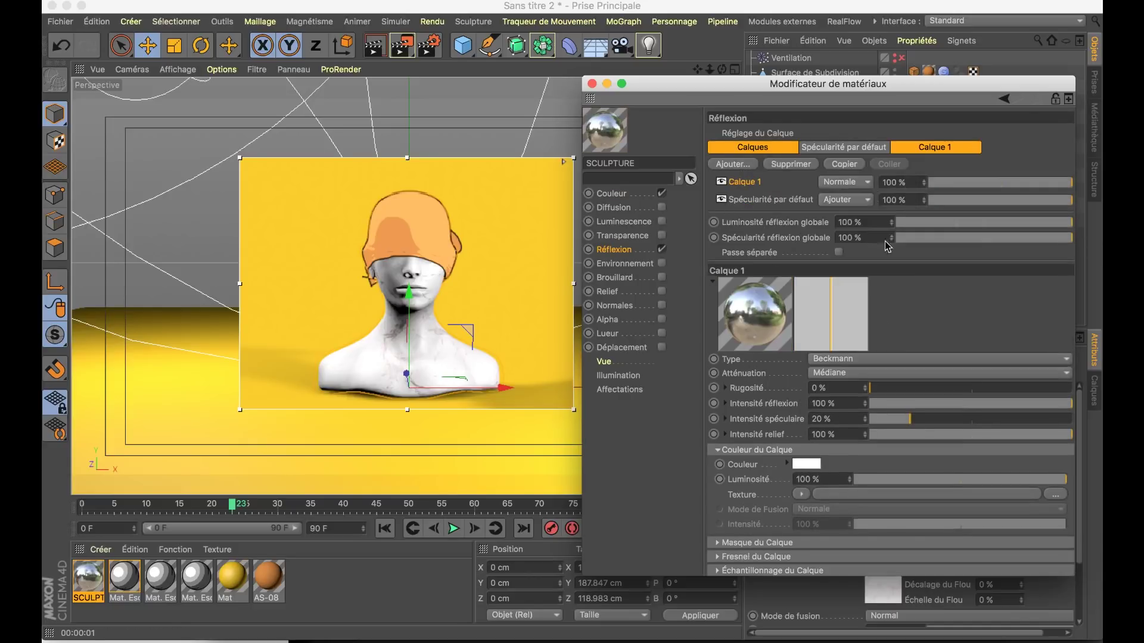
click(854, 183)
click(837, 213)
click(845, 199)
click(820, 212)
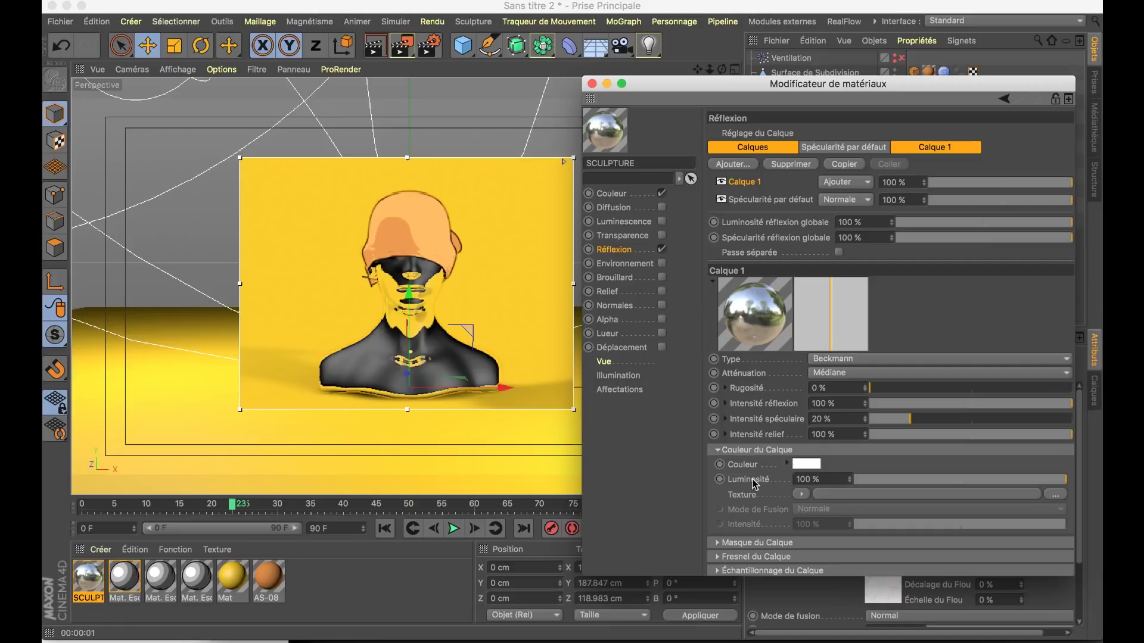
Load Marble13_GLOSS_6K.jpg as the layer mask, keeping the image in its original location.
click(718, 545)
scroll(763, 528, down, 3)
click(834, 512)
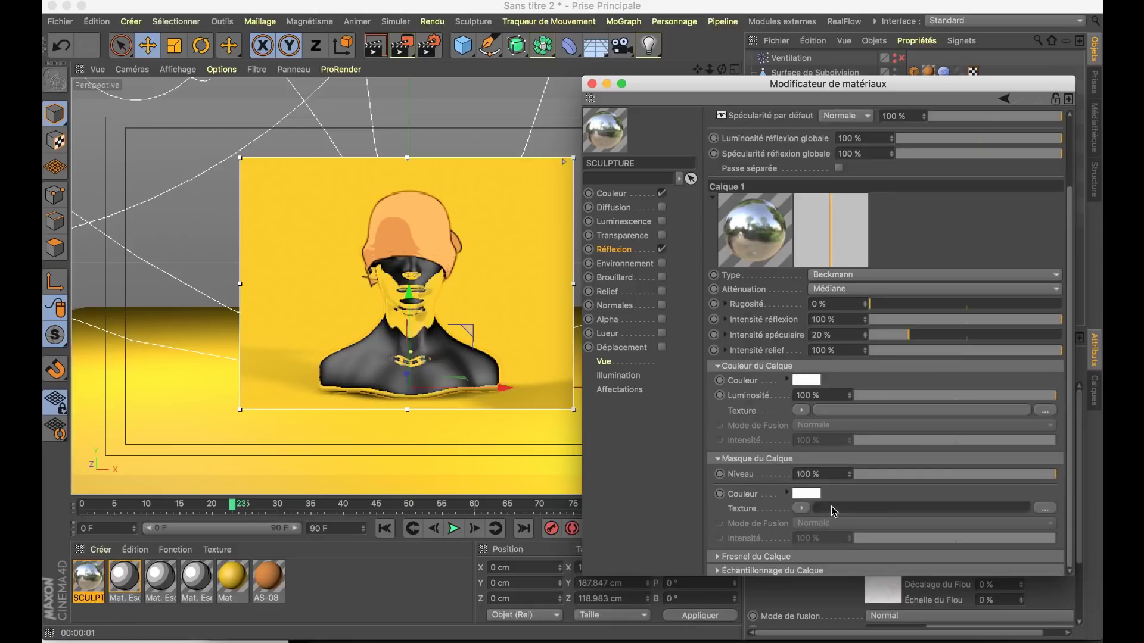
click(231, 112)
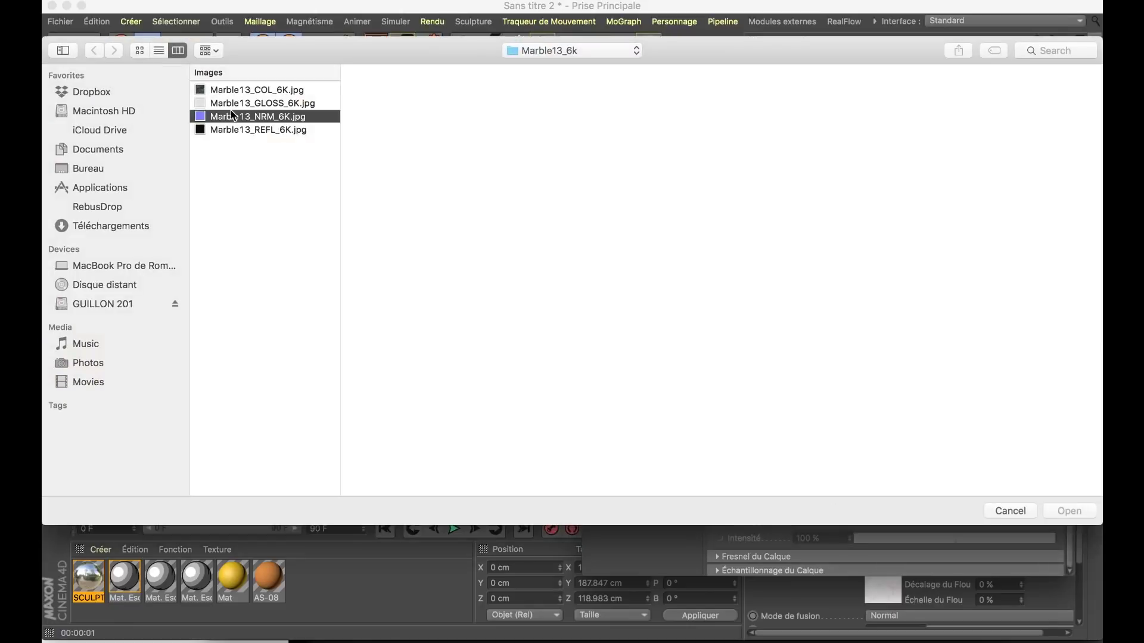
click(247, 103)
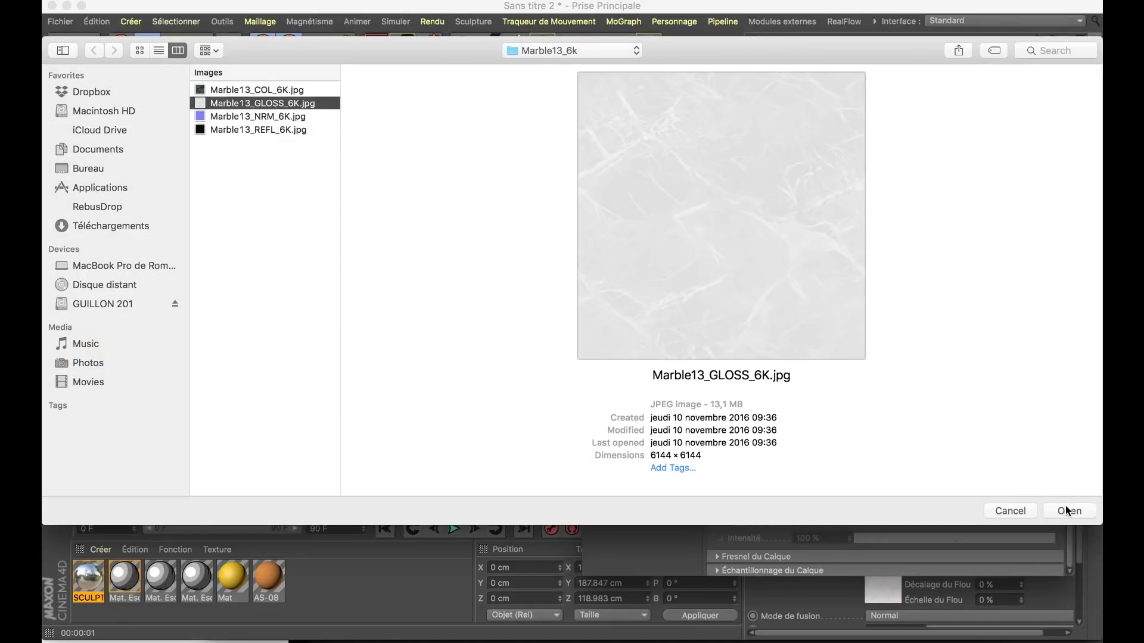
click(1067, 510)
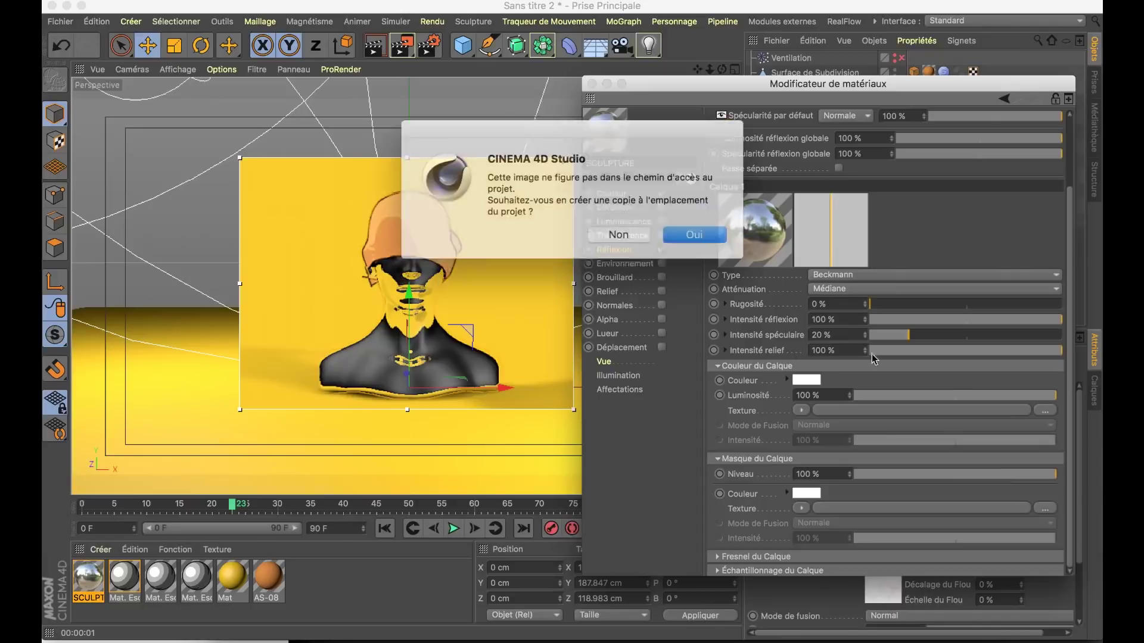
click(617, 231)
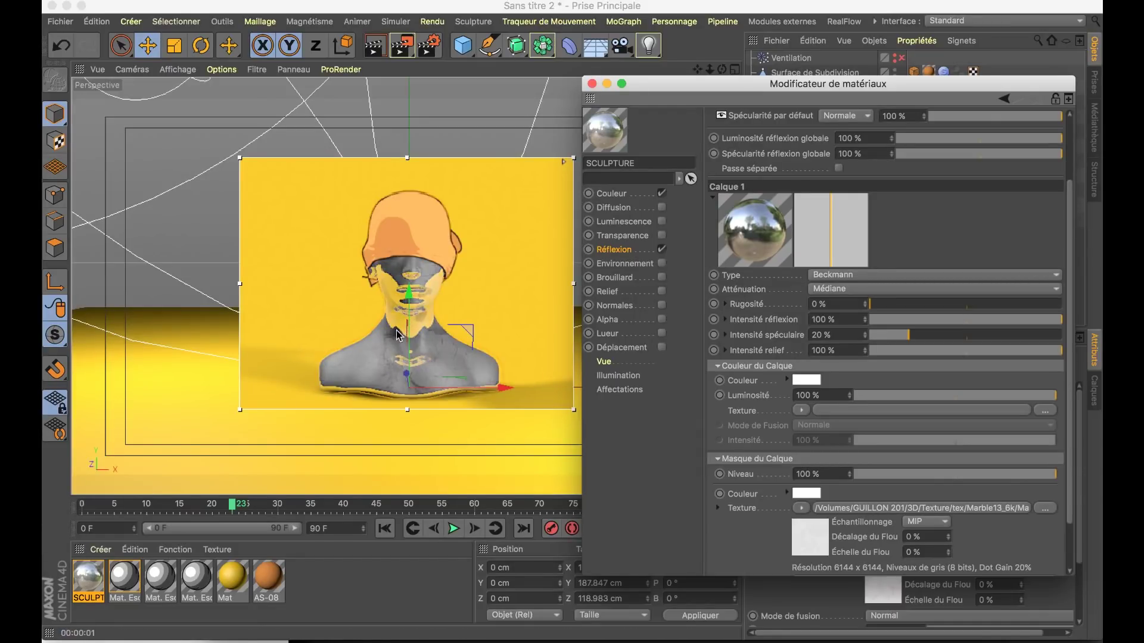
Copy the mask's marble texture and paste it into the Rugosité texture slot.
click(834, 411)
click(1028, 512)
click(801, 509)
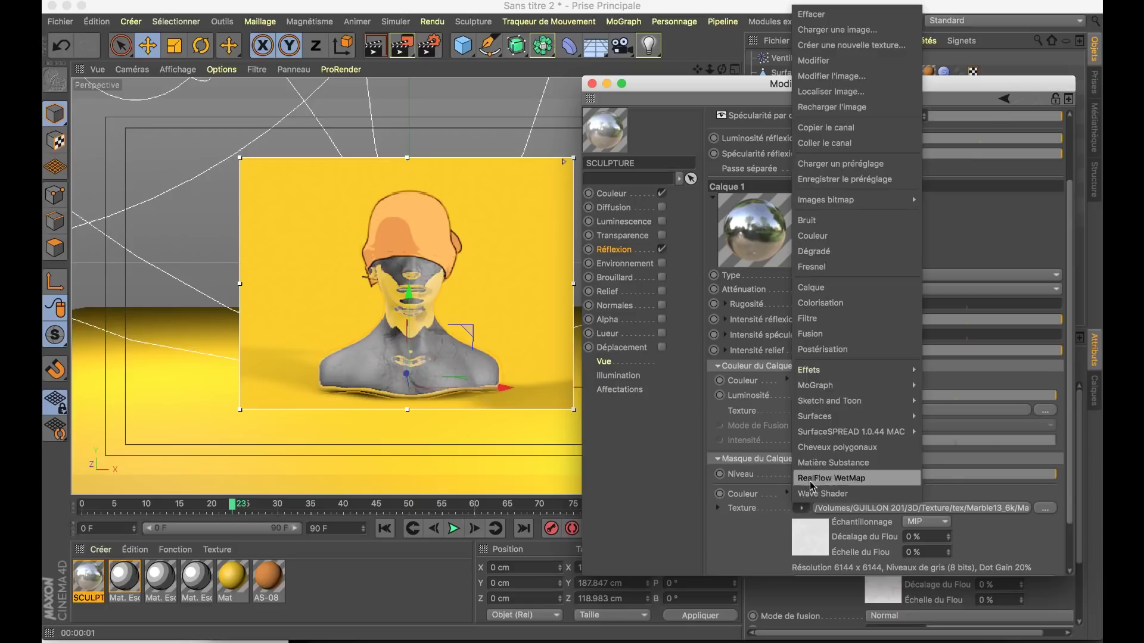
click(868, 124)
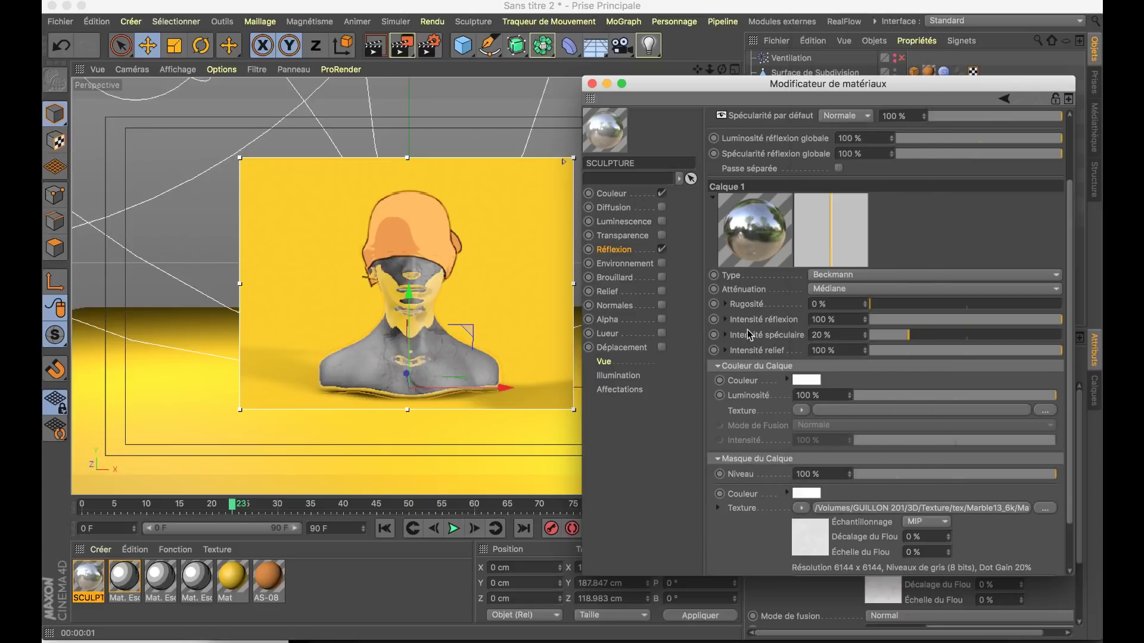
click(726, 304)
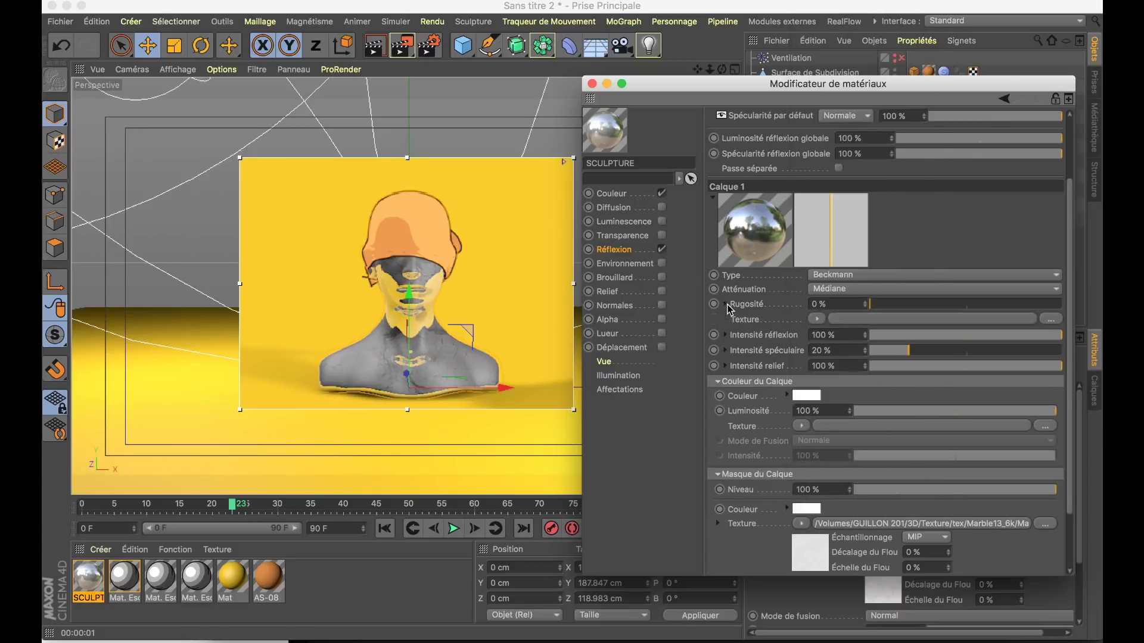
click(818, 322)
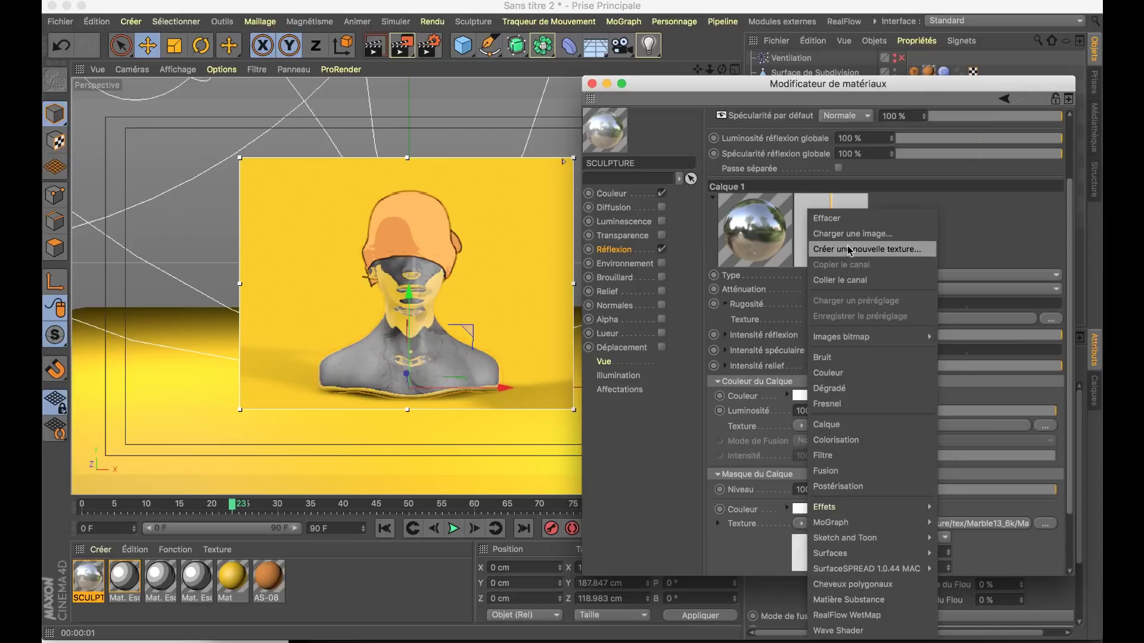
click(849, 280)
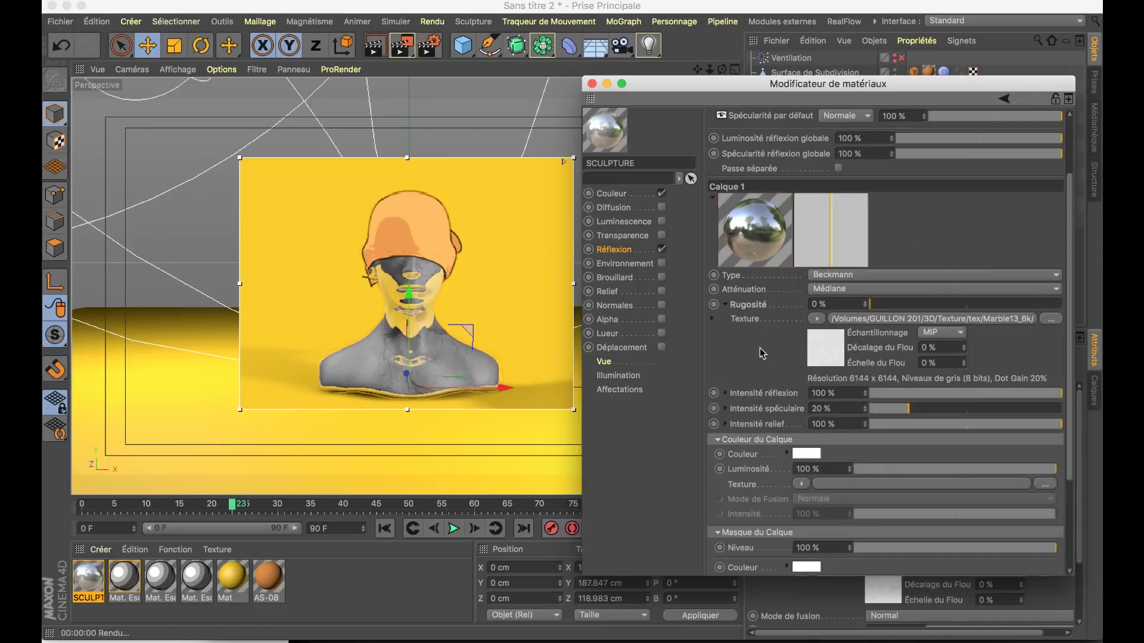
Set reflection roughness to 69% and Calque 1 strength to 24%.
click(961, 304)
click(972, 305)
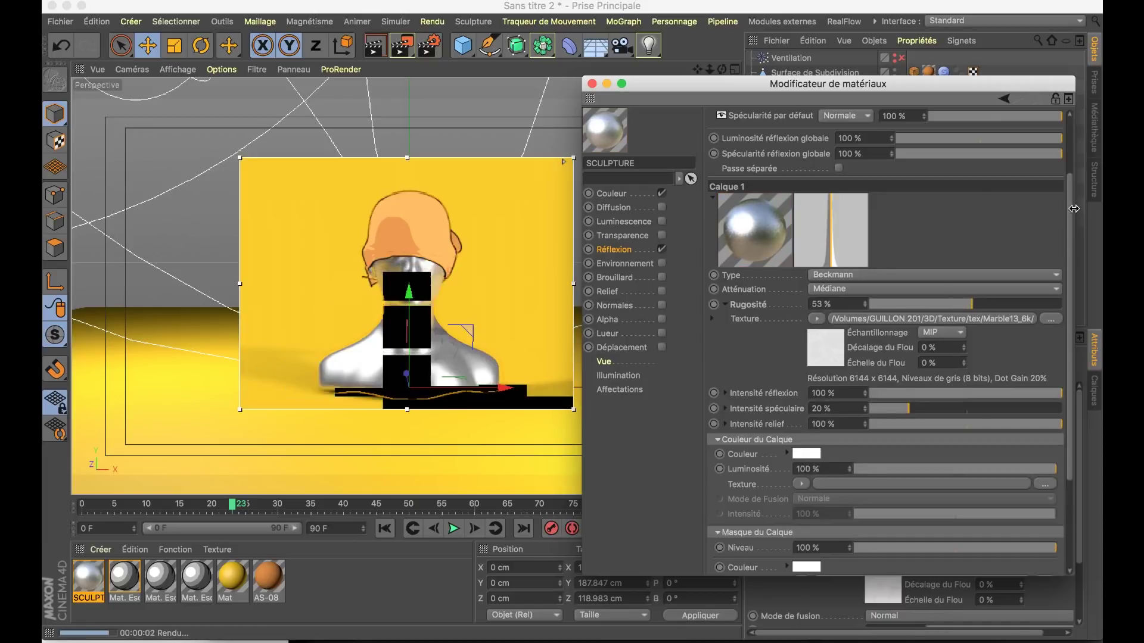
drag(1074, 208, 1073, 152)
click(978, 182)
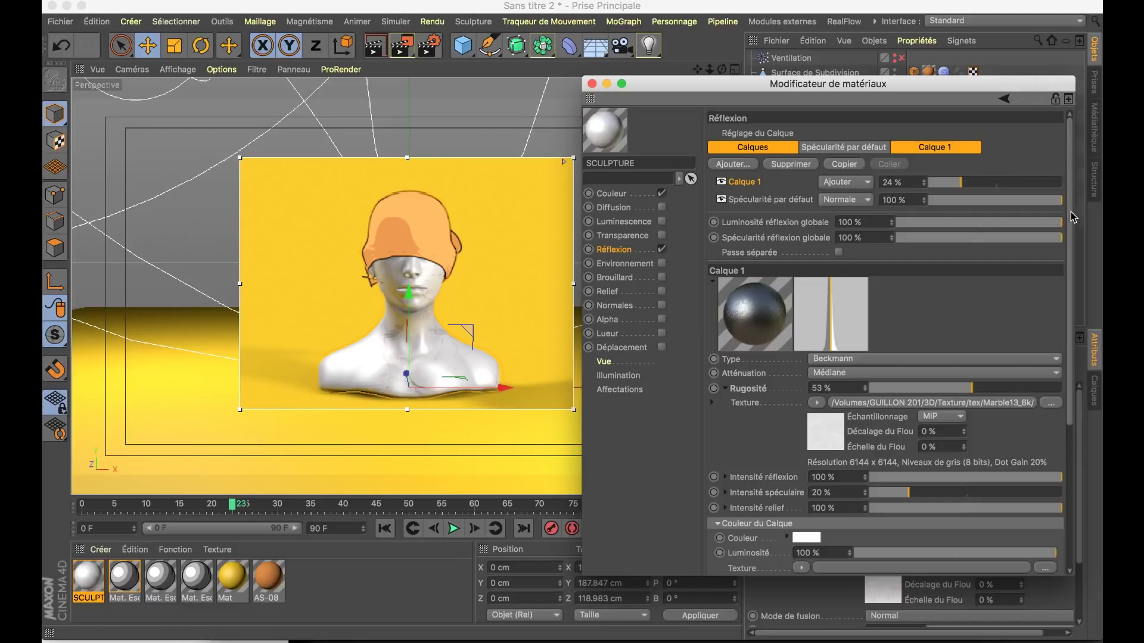
drag(1071, 214, 1071, 249)
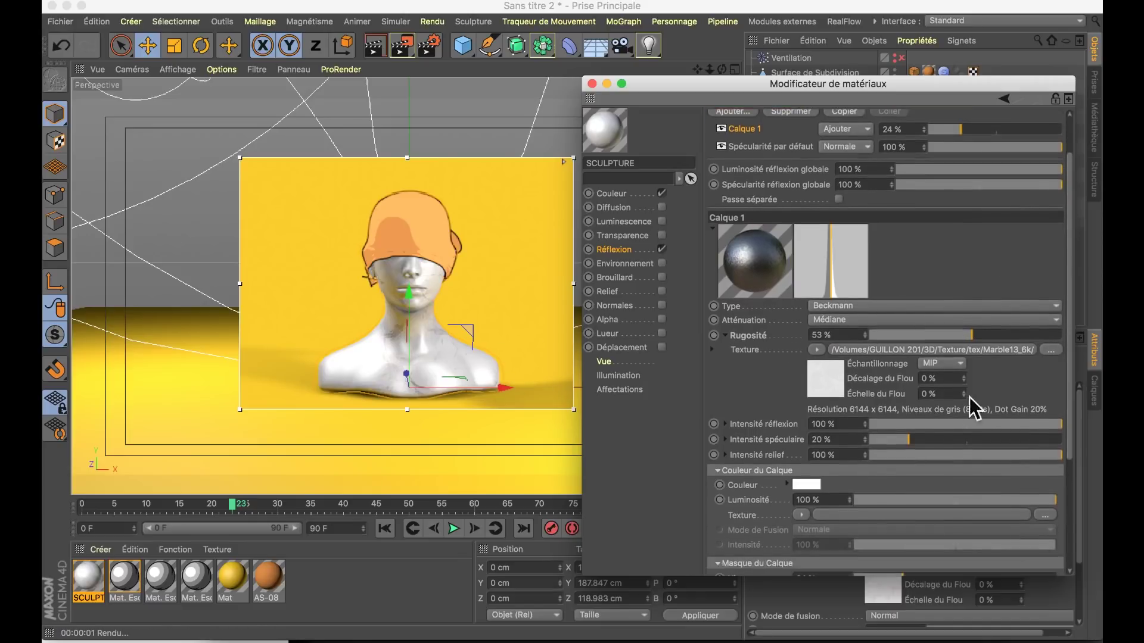
click(949, 335)
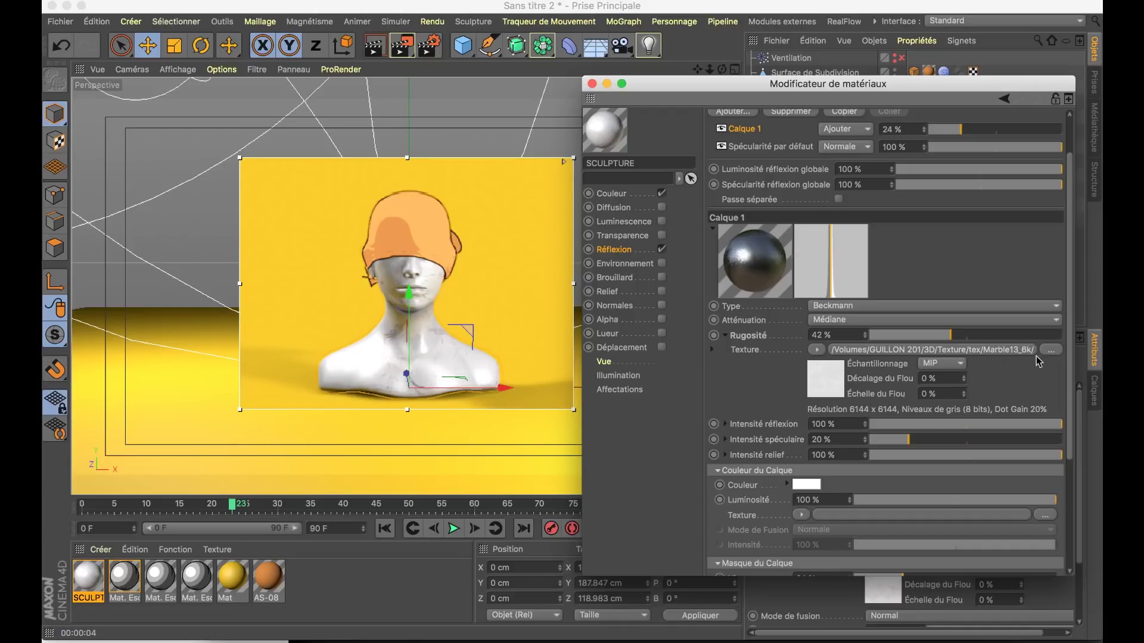
drag(1026, 338, 1003, 335)
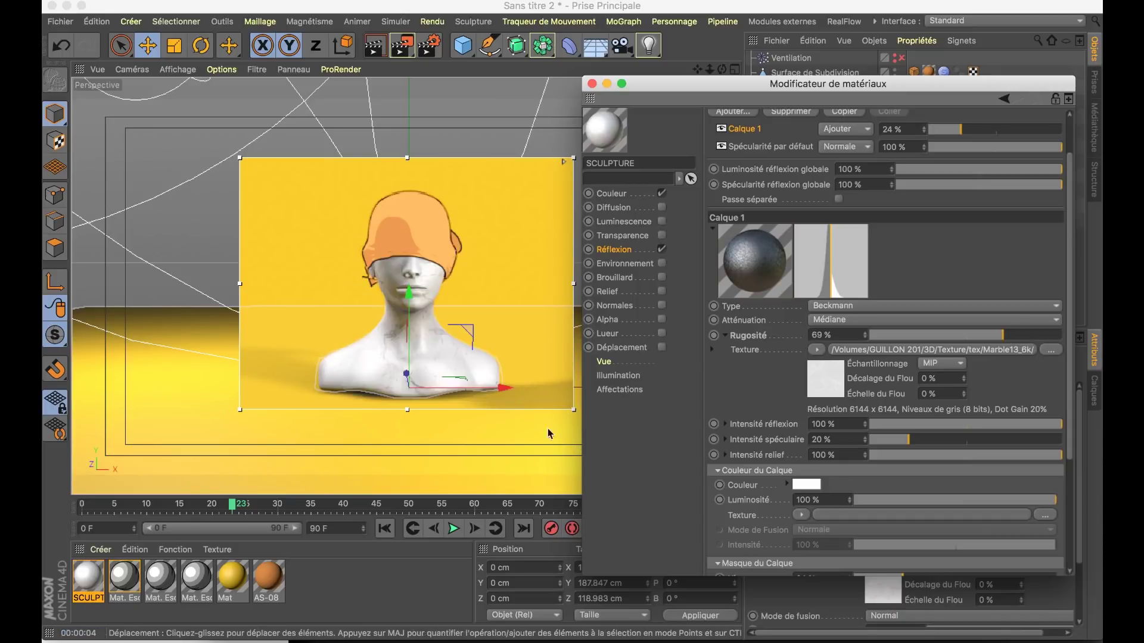
Enable Relief, paste the Marble13 texture into it, and set intensity to 100%.
click(614, 307)
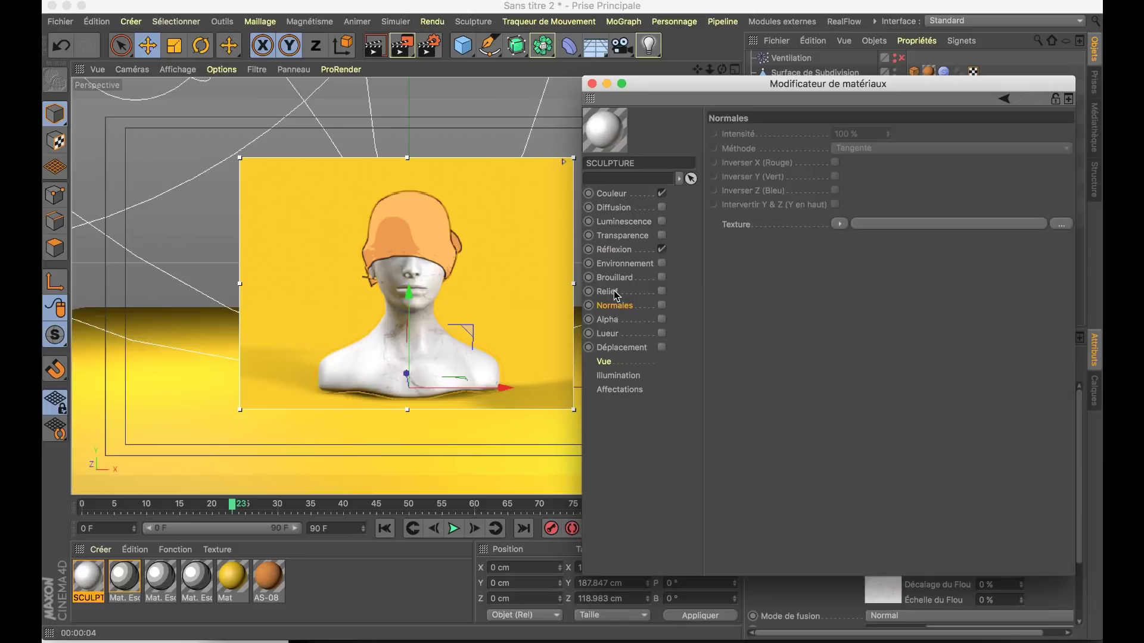
click(614, 291)
click(661, 292)
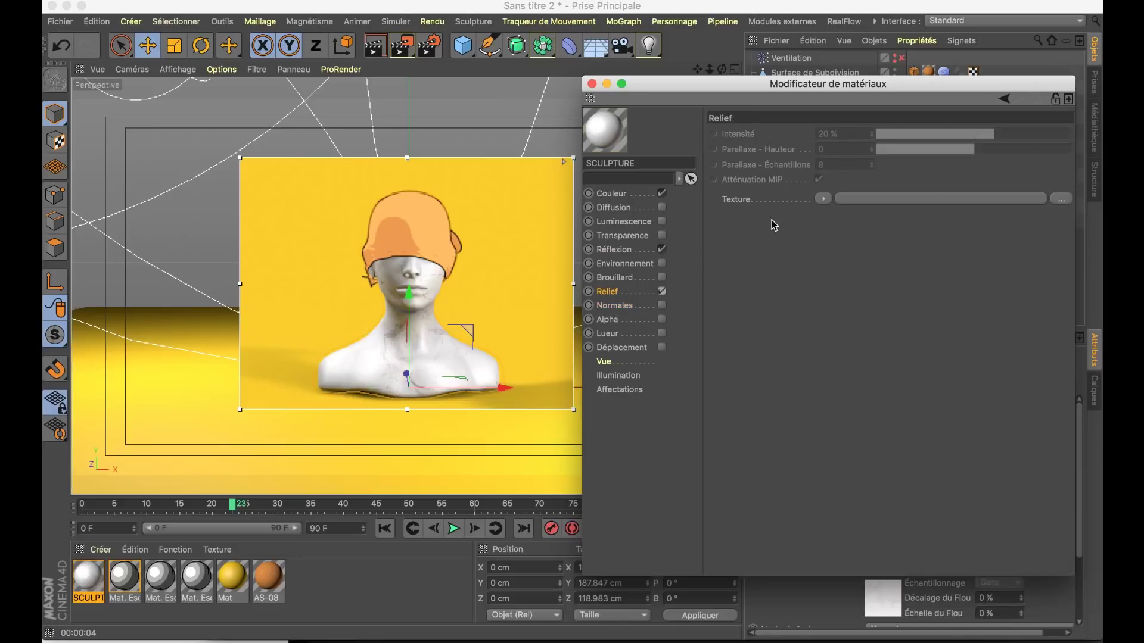
click(823, 198)
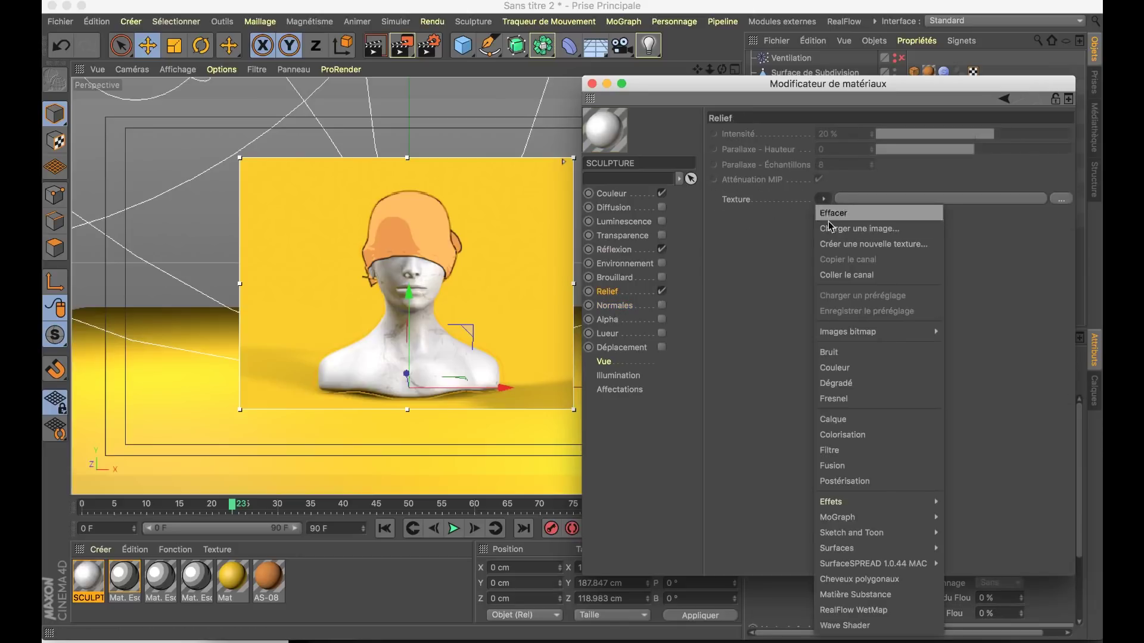
click(852, 277)
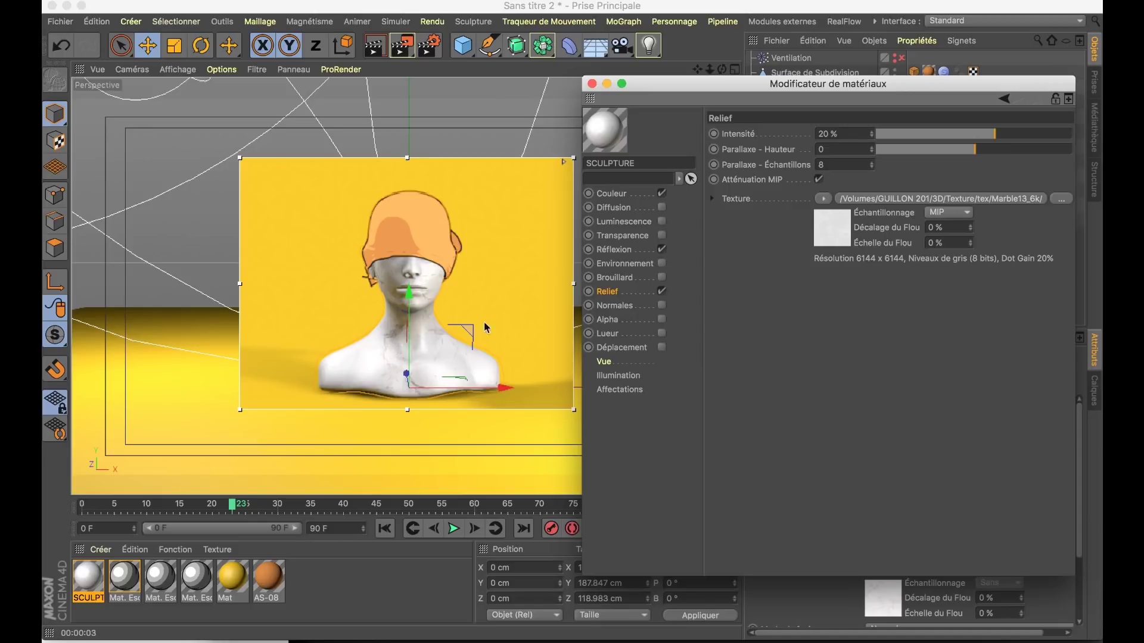
click(1014, 136)
click(1052, 135)
drag(1095, 135, 1084, 136)
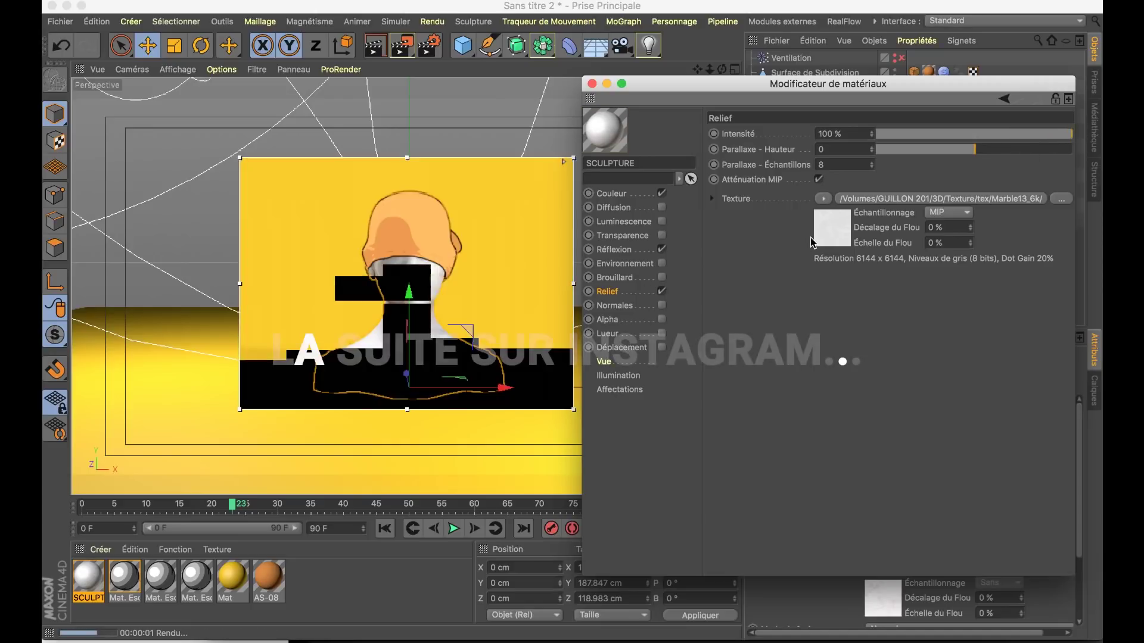